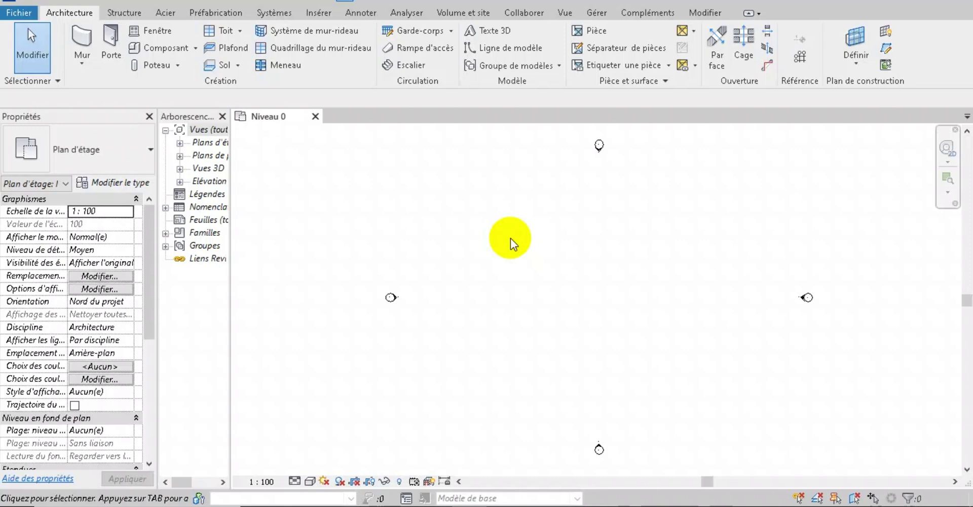
Step: Set the project's length unit format to metres (Mètres) rounded to 2 decimals
left_click(598, 13)
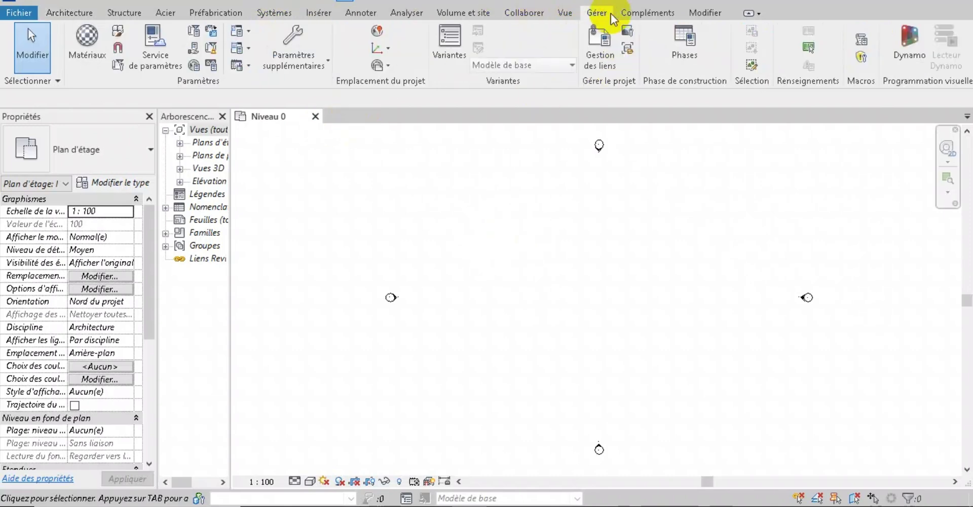
left_click(211, 65)
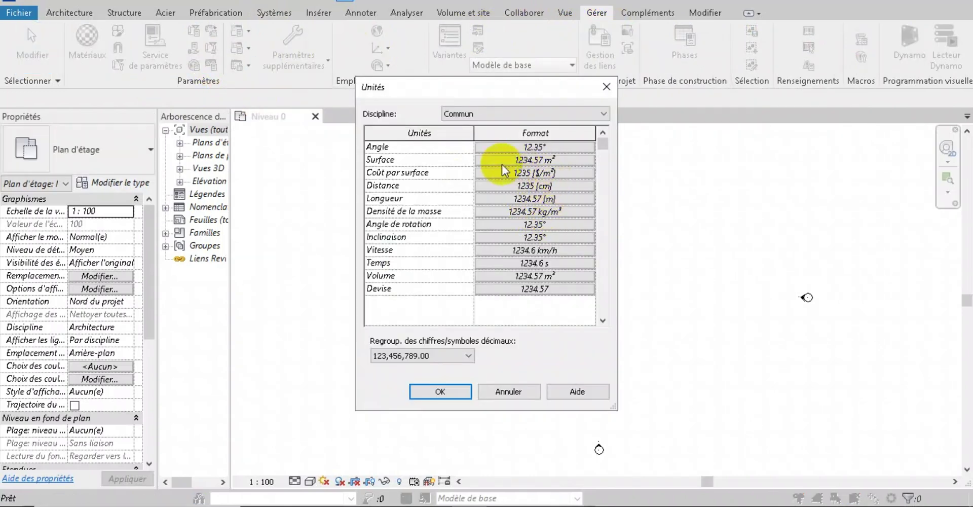
left_click(537, 198)
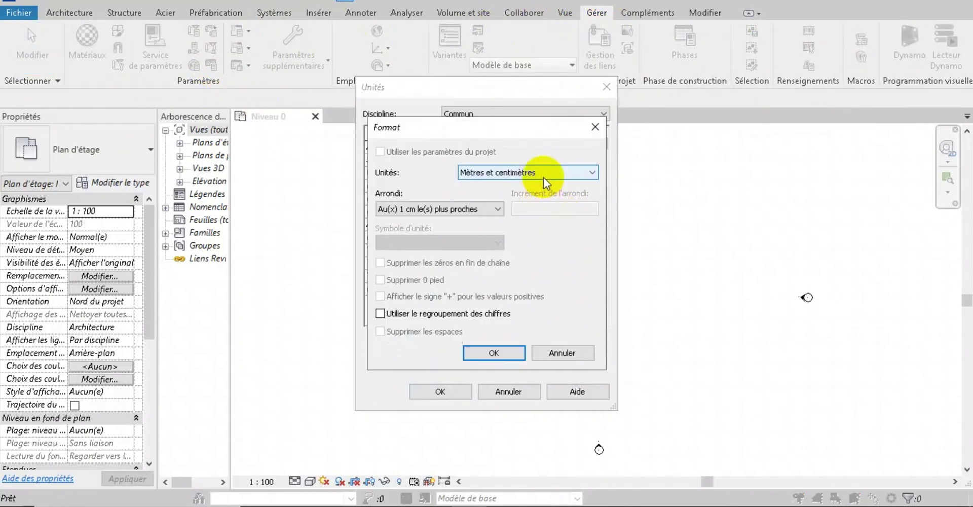
left_click(543, 173)
left_click(507, 222)
left_click(485, 212)
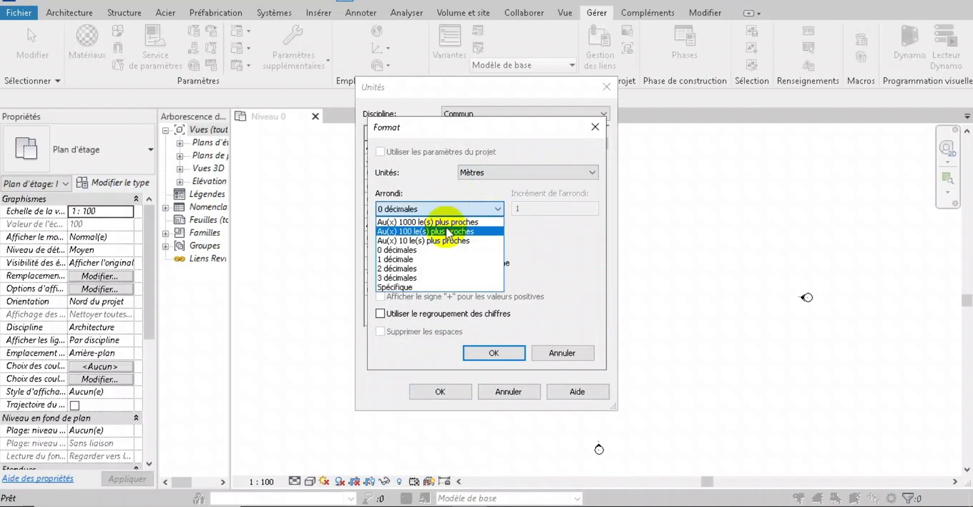
left_click(420, 268)
left_click(502, 352)
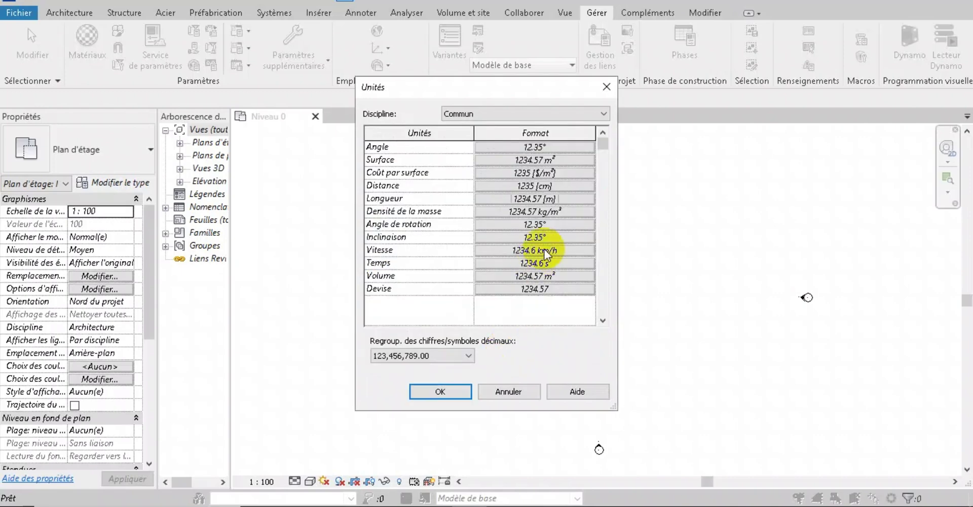
Step: Set the volume format to cubic metres (Mètres cubes) with 3 decimals and apply the project units
left_click(510, 275)
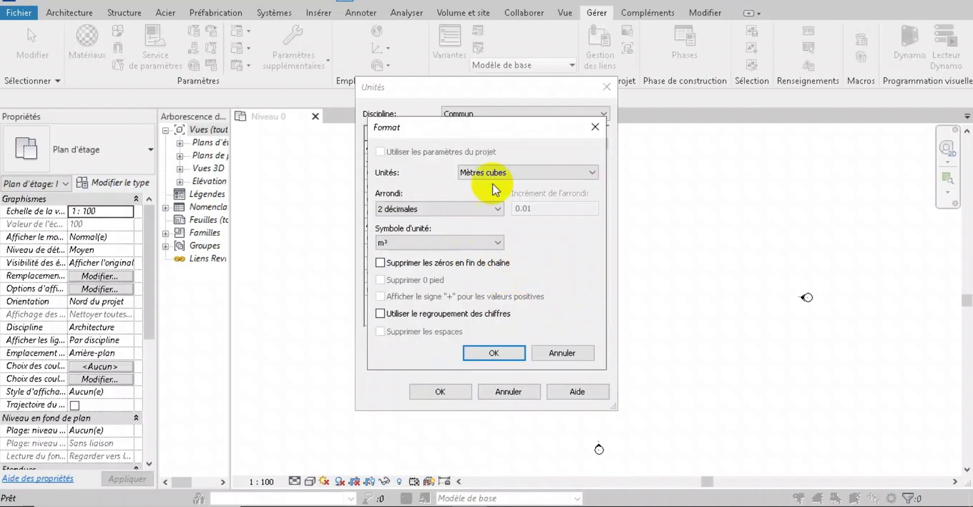
left_click(521, 174)
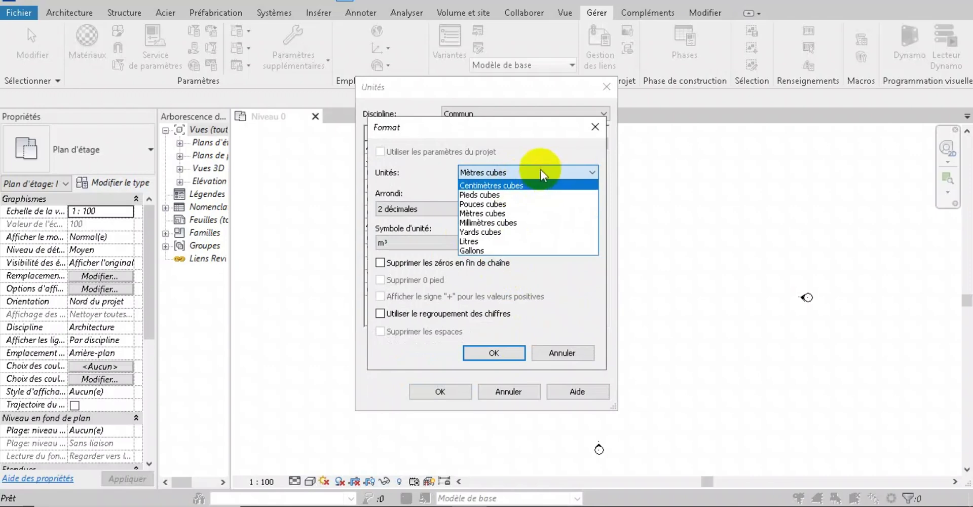
left_click(540, 172)
left_click(458, 214)
left_click(512, 264)
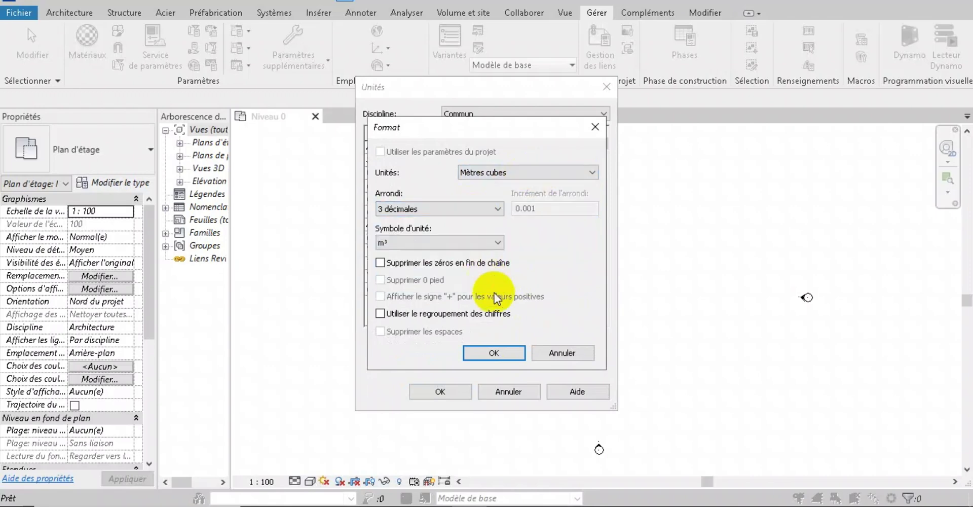
left_click(508, 353)
left_click(446, 391)
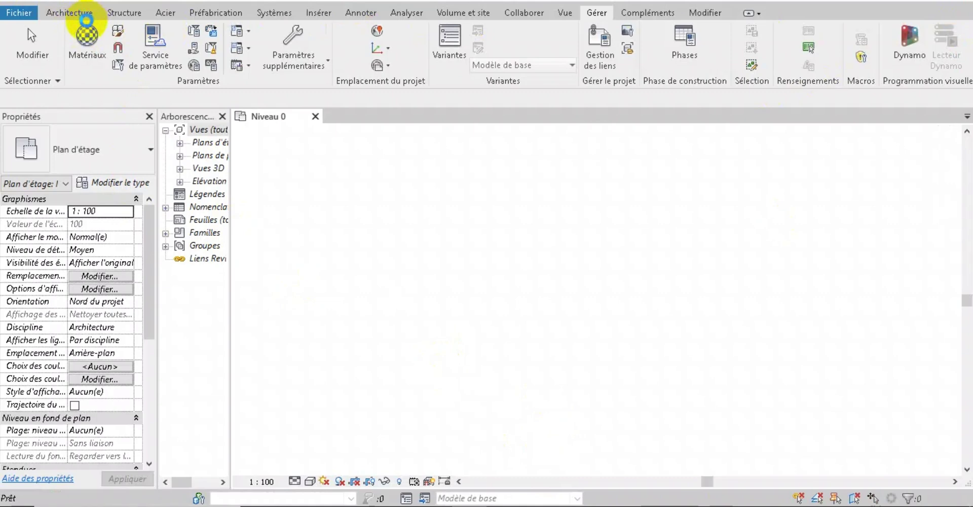
Step: Open the Elévation Est view from the project's elevations and bring the level heads into view
left_click(86, 21)
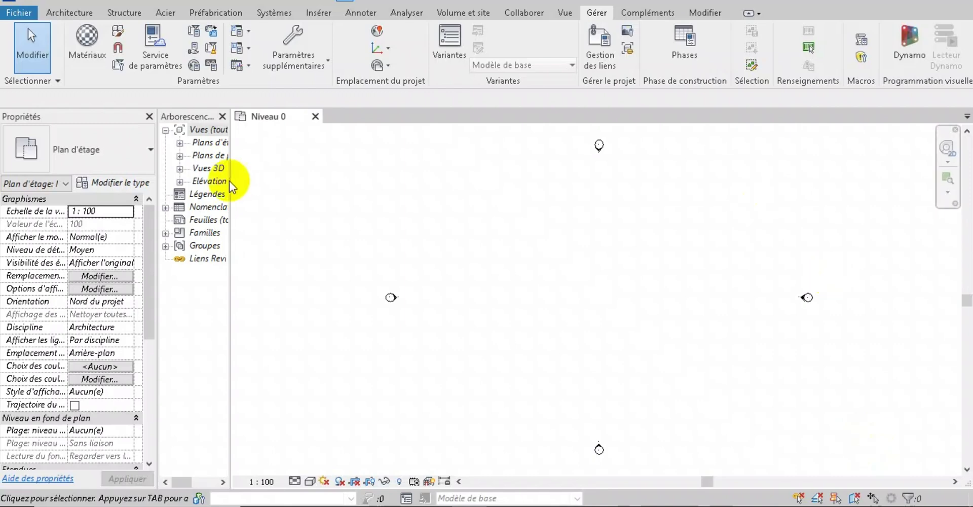
left_click(59, 17)
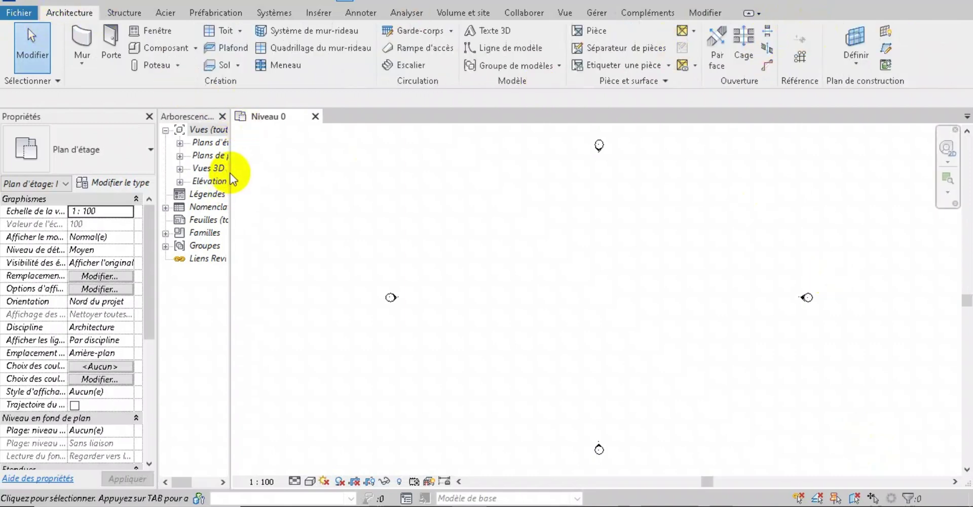
left_click(180, 181)
left_click(180, 182)
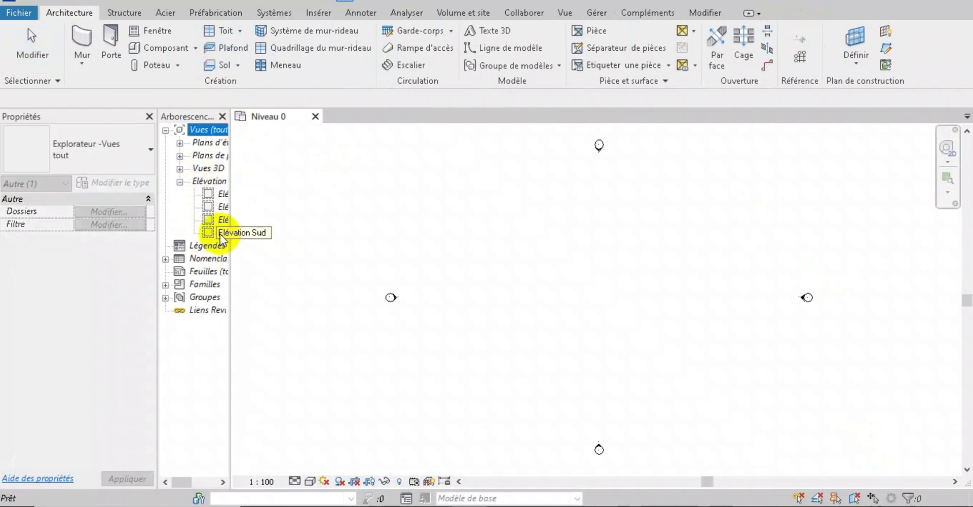
left_click_drag(231, 212, 283, 215)
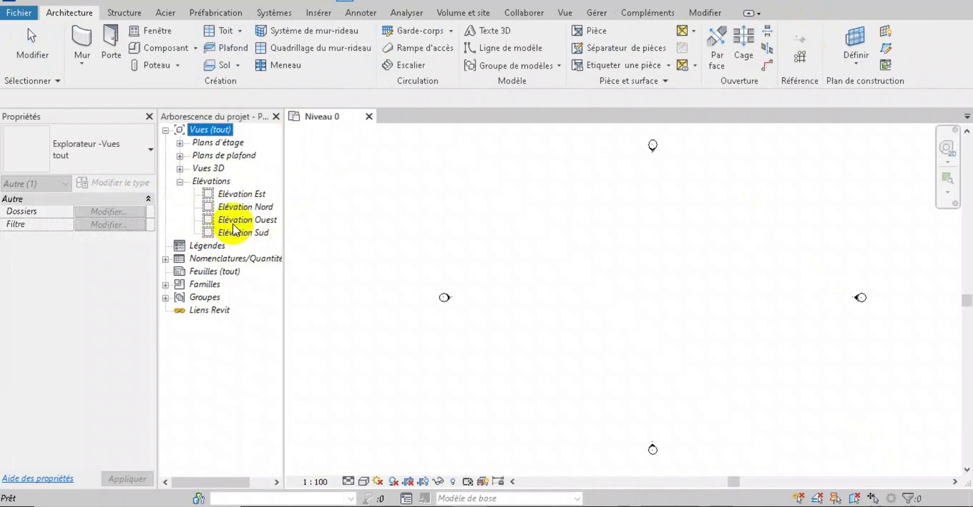
left_click(238, 194)
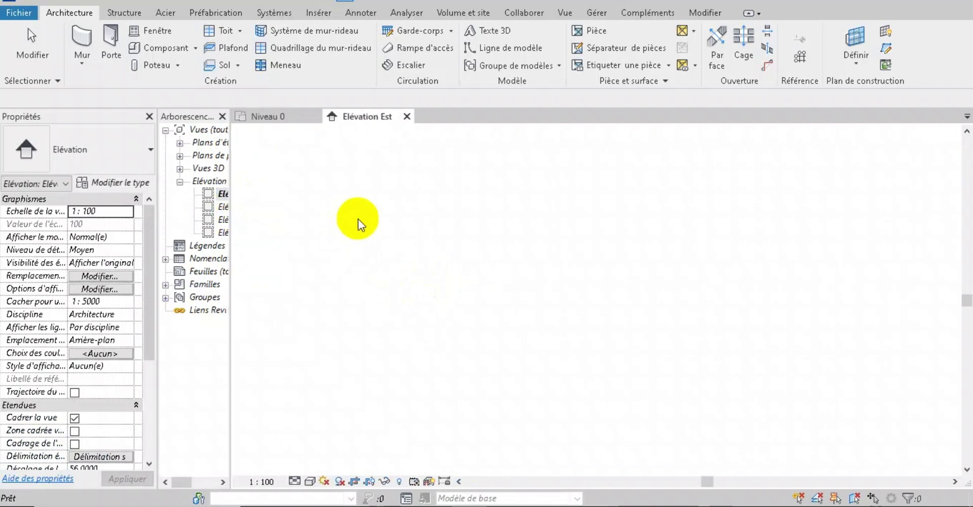
scroll(904, 433, "up", 5)
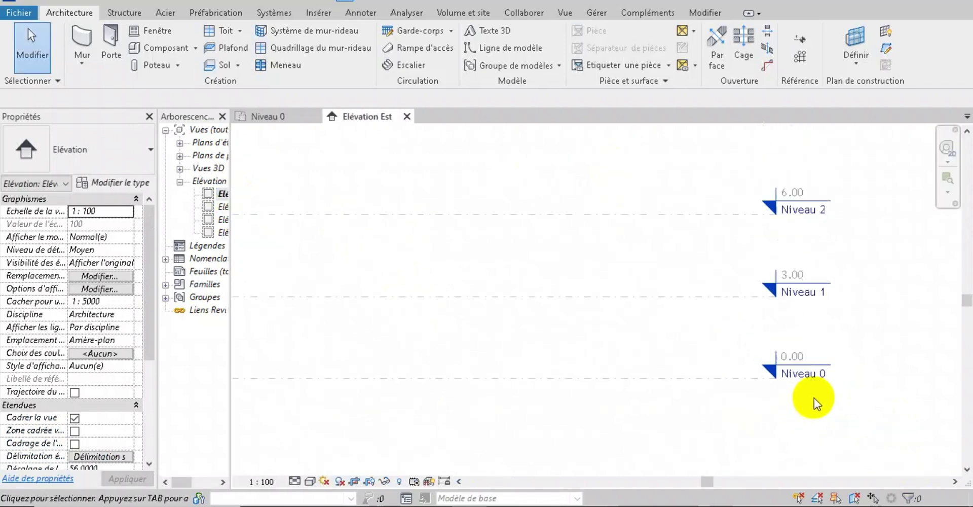
middle_click_drag(820, 407, 851, 391)
middle_click_drag(849, 346, 870, 330)
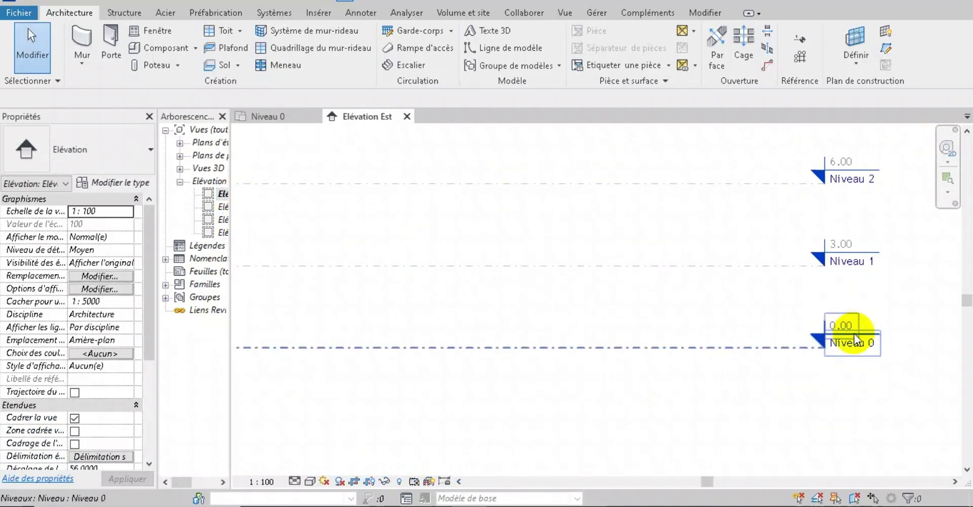
Step: Rename level Niveau 0 as rdc and rename the corresponding views too
double_click(869, 347)
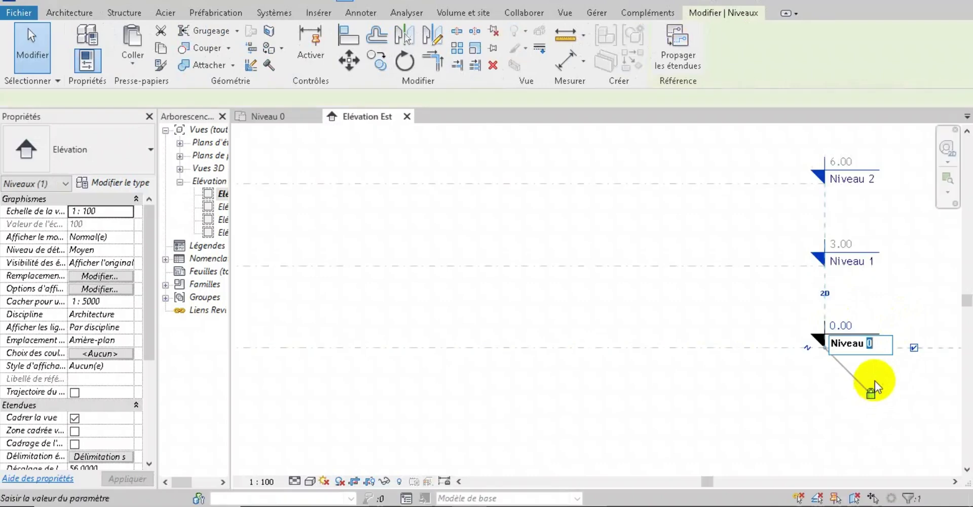
key("BackSpace")
key("BackSpace")
key("BackSpace")
key("BackSpace")
key("BackSpace")
key("BackSpace")
key("BackSpace")
key("BackSpace")
type("rdc")
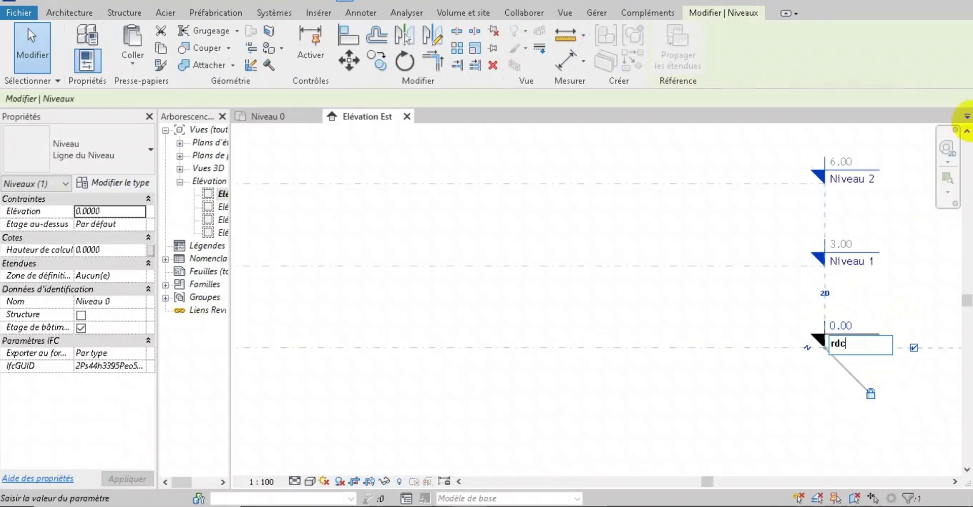
key("Return")
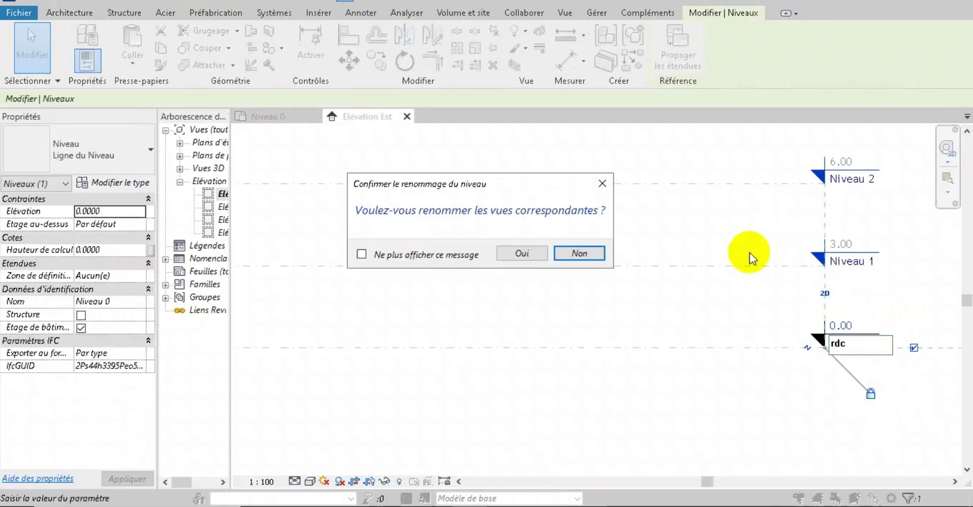
left_click(505, 254)
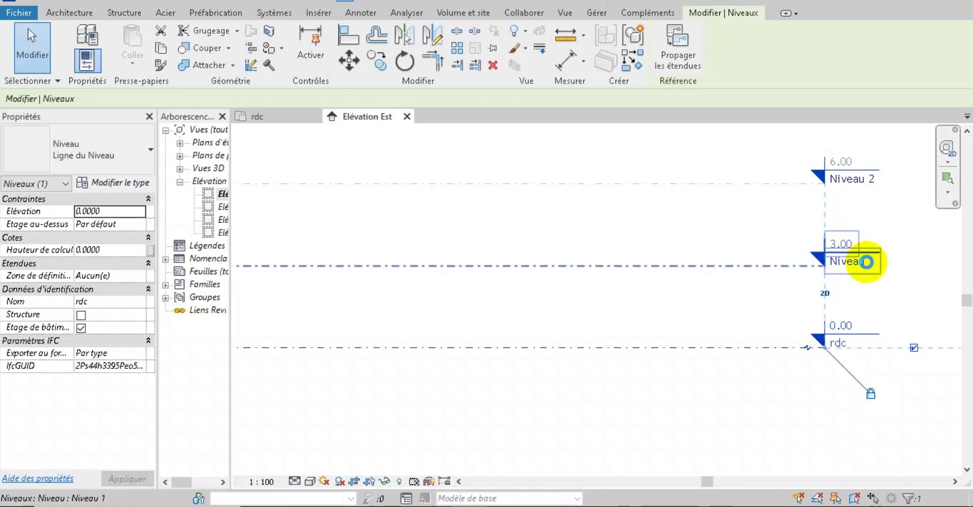
Step: Rename level Niveau 1 as mezzanine, along with its corresponding views
double_click(869, 263)
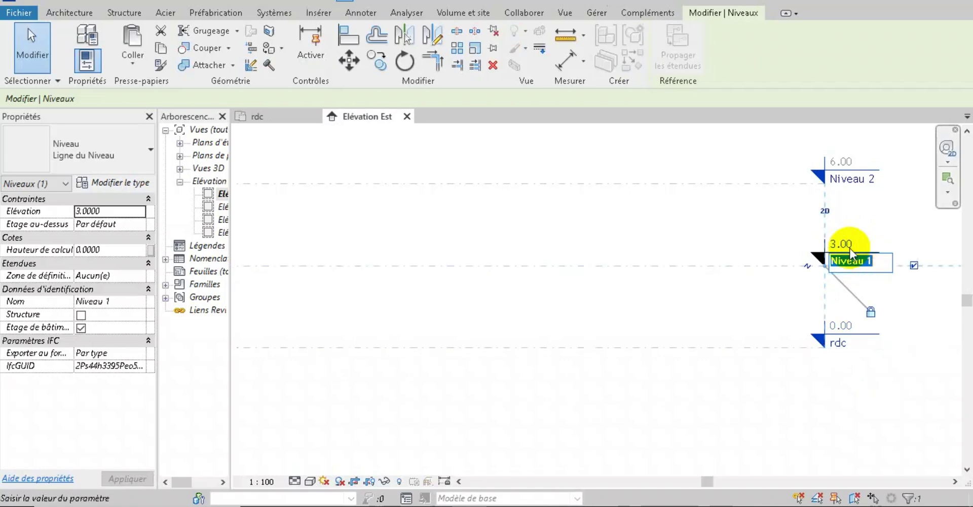
type("mezzanine")
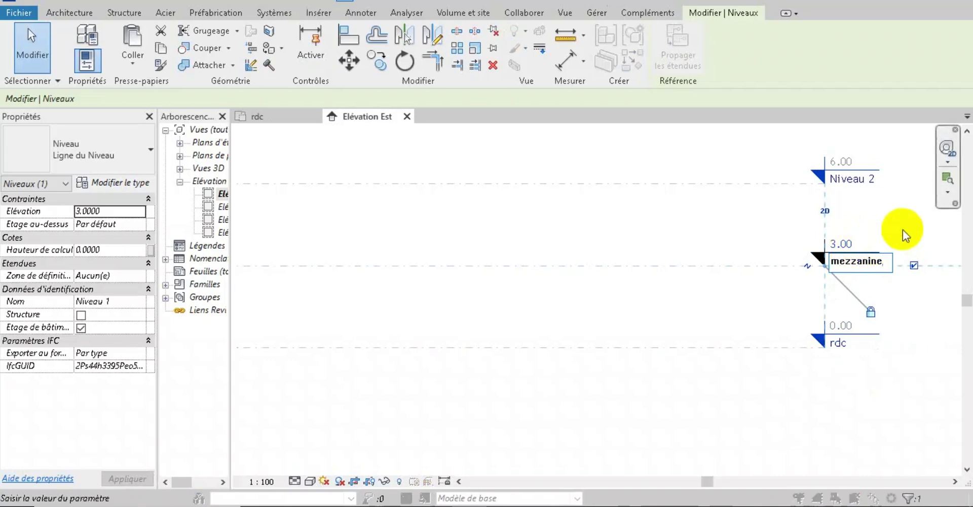
key("Return")
left_click(511, 256)
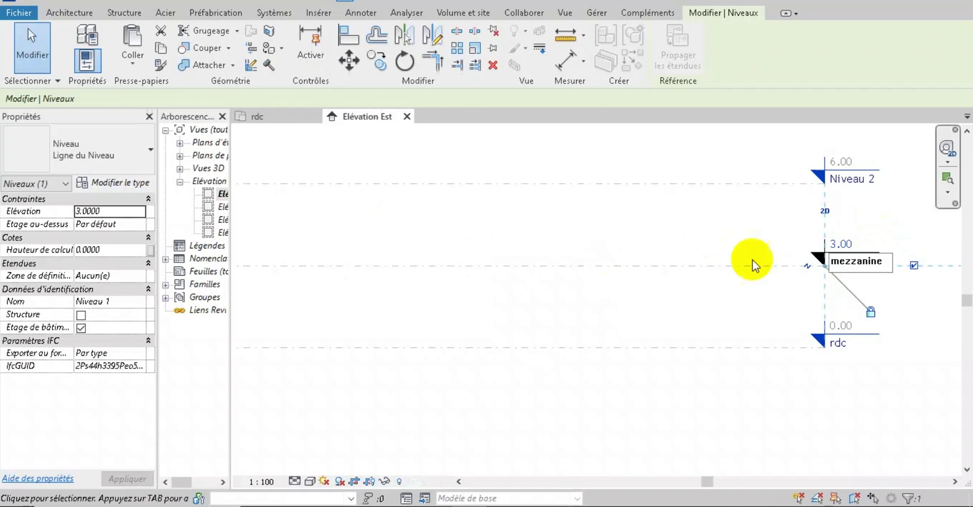
Step: Set the mezzanine level's elevation to 2.75 m
left_click(840, 243)
type("2,")
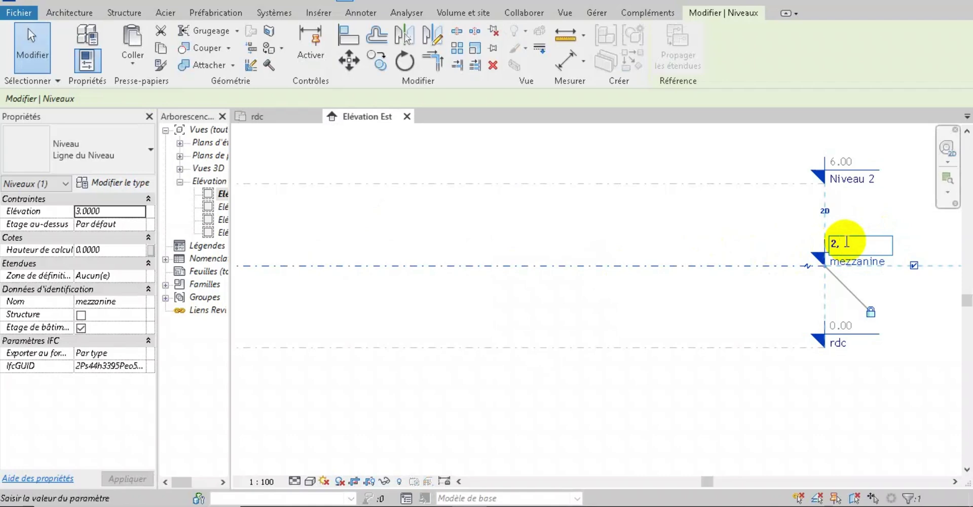
type("75")
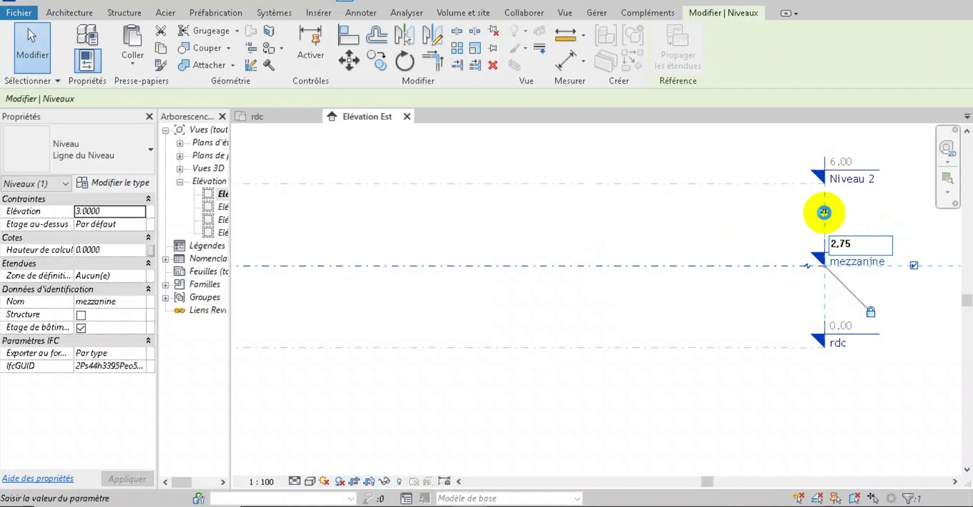
left_click(791, 206)
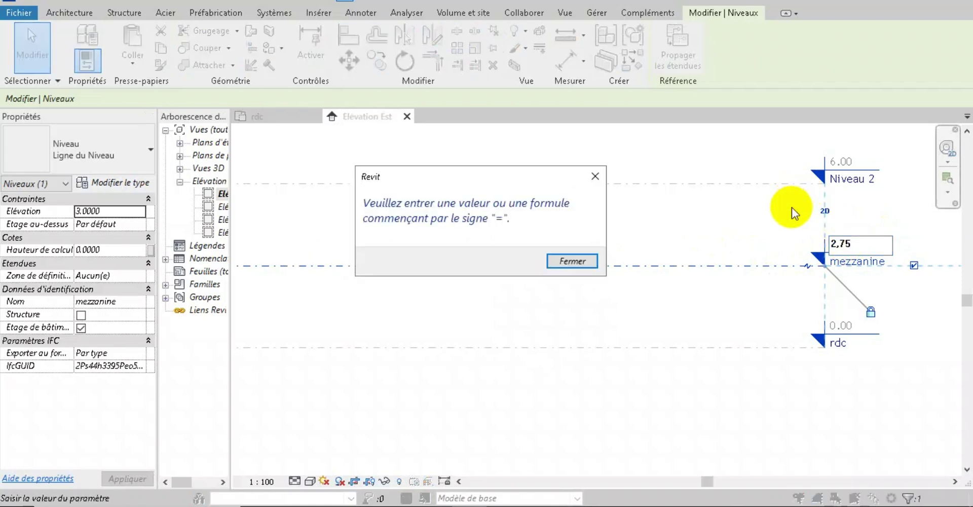
left_click(567, 262)
left_click(845, 245)
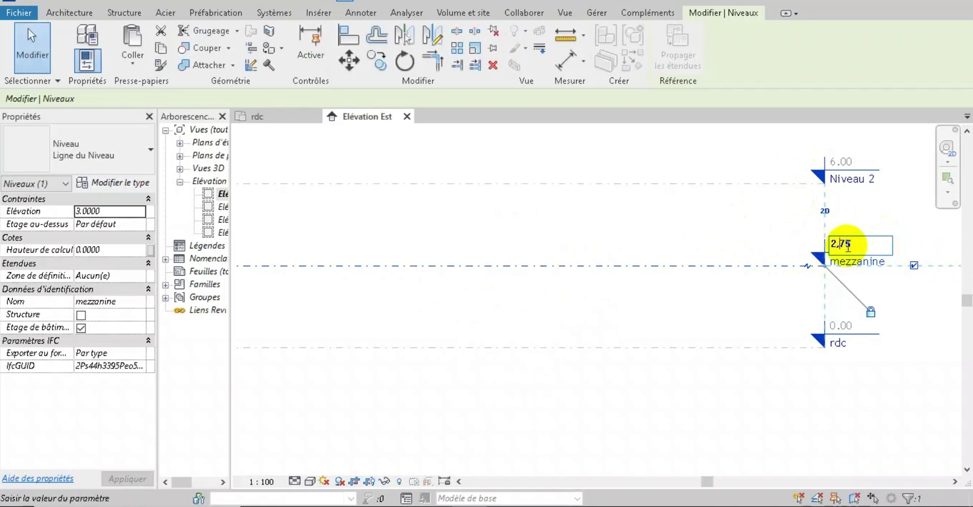
key("Delete")
type(".")
key("Return")
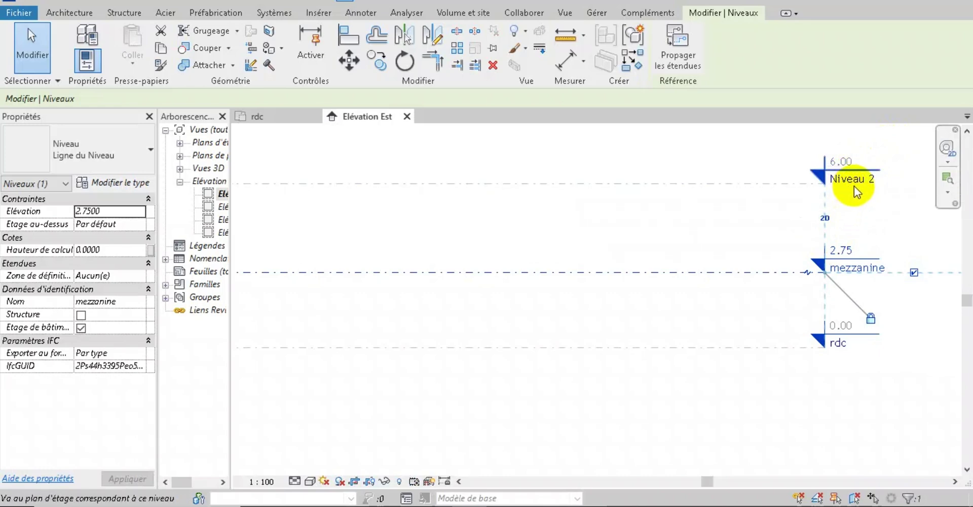
Step: Rename level Niveau 2 as COMBLE and rename the corresponding views too
left_click(850, 166)
left_click(854, 179)
left_click(860, 180)
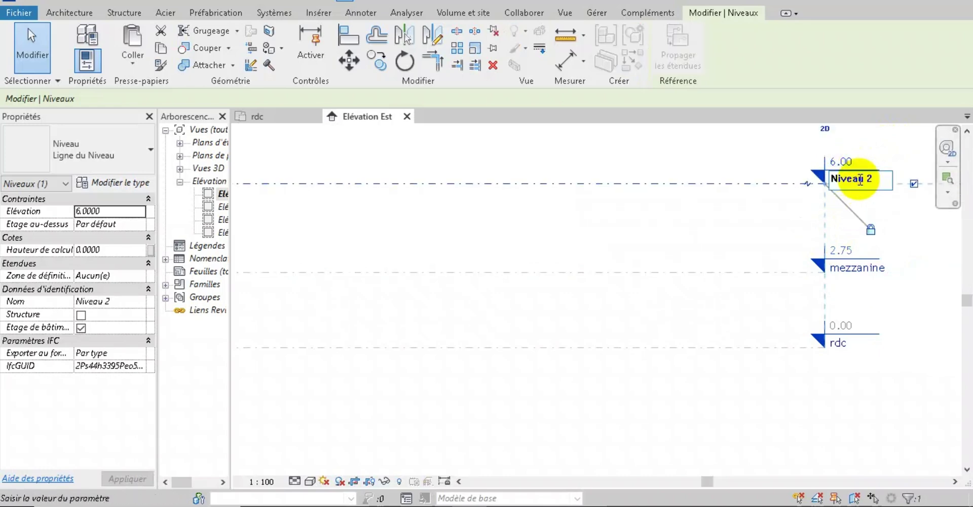
key("BackSpace")
key("BackSpace")
key("BackSpace")
key("BackSpace")
key("BackSpace")
key("BackSpace")
key("BackSpace")
key("BackSpace")
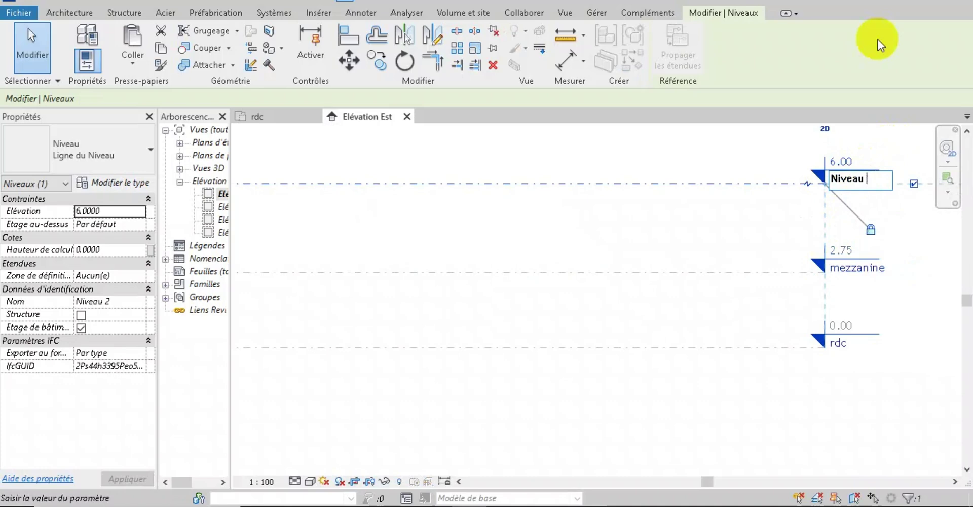
type("COMBLE")
left_click(908, 137)
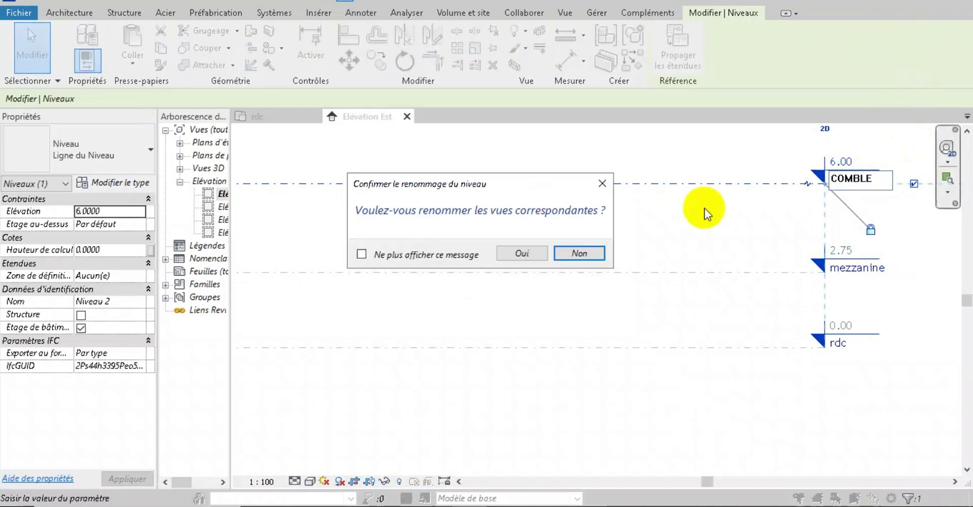
left_click(522, 253)
Step: Set the COMBLE level's elevation to 3.5 m and deselect the level
left_click(850, 161)
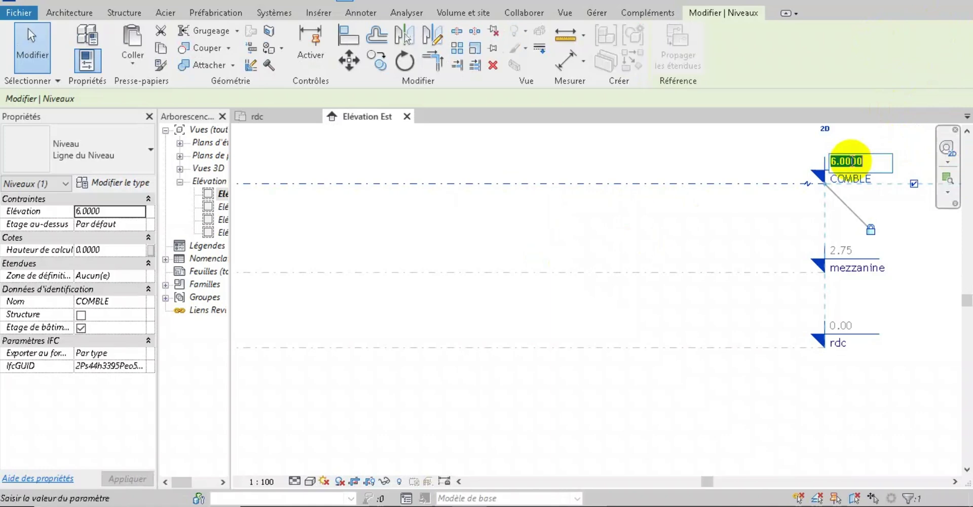
key("BackSpace")
type("3.5")
key("Return")
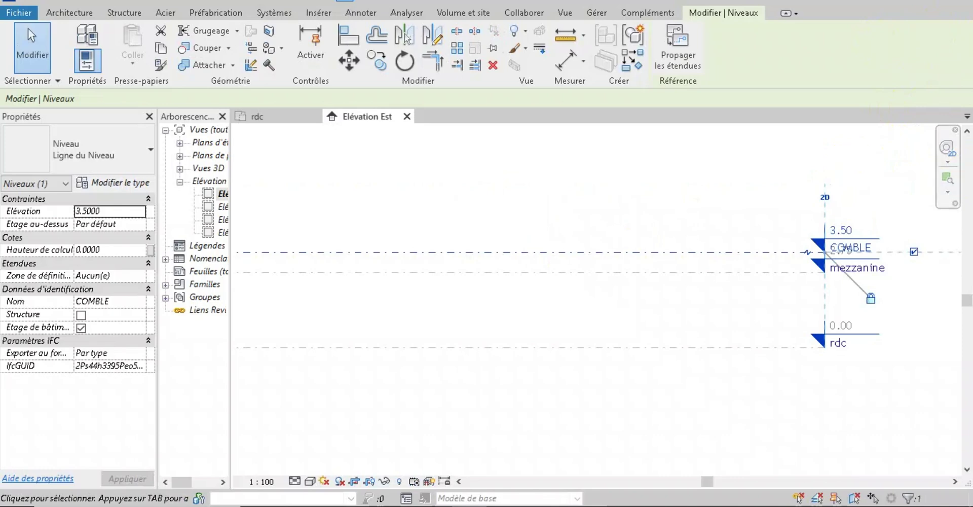
left_click(768, 209)
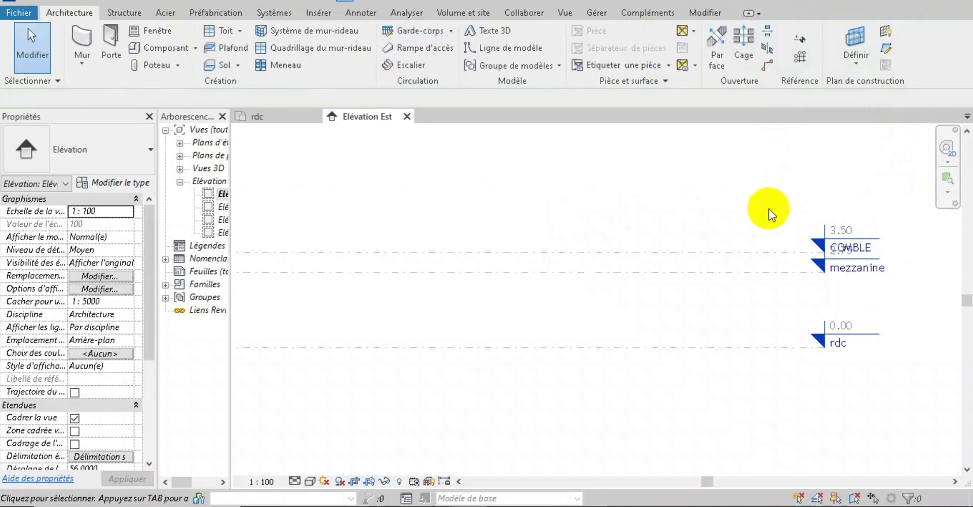
Step: Add an elbow to the mezzanine level line to offset its head below the COMBLE label
left_click(761, 273)
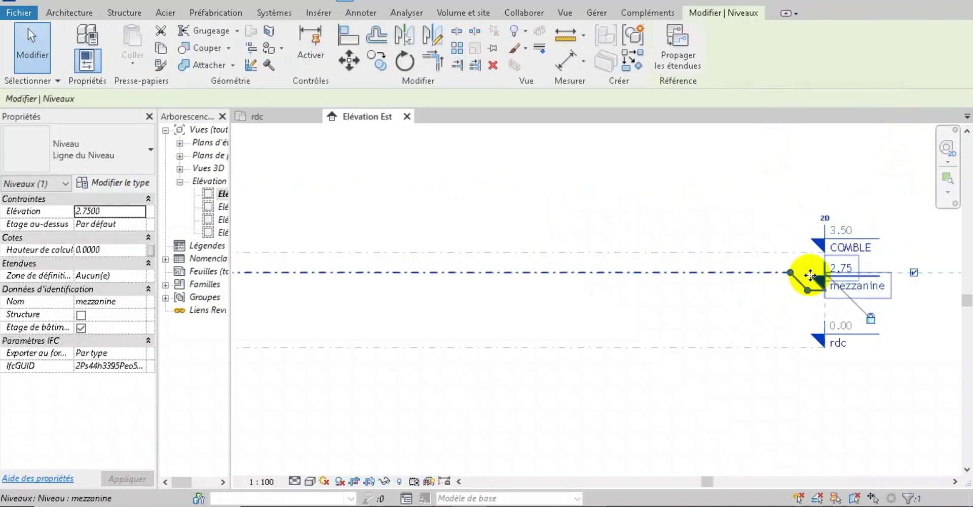
Step: Add a new level line 1.75 m below the rdc level, ending in line with the existing level heads
left_click(717, 330)
scroll(766, 199, "down", 5)
middle_click_drag(715, 419, 788, 401)
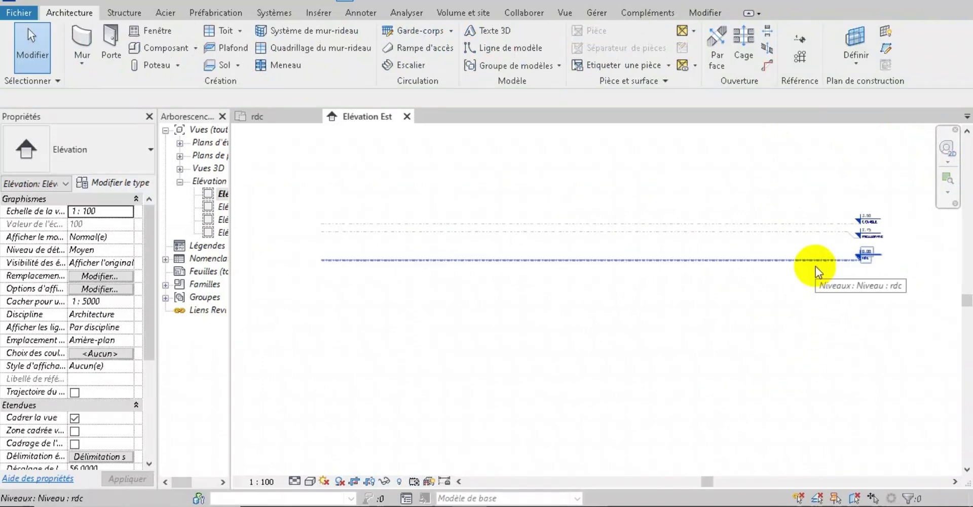
left_click(799, 39)
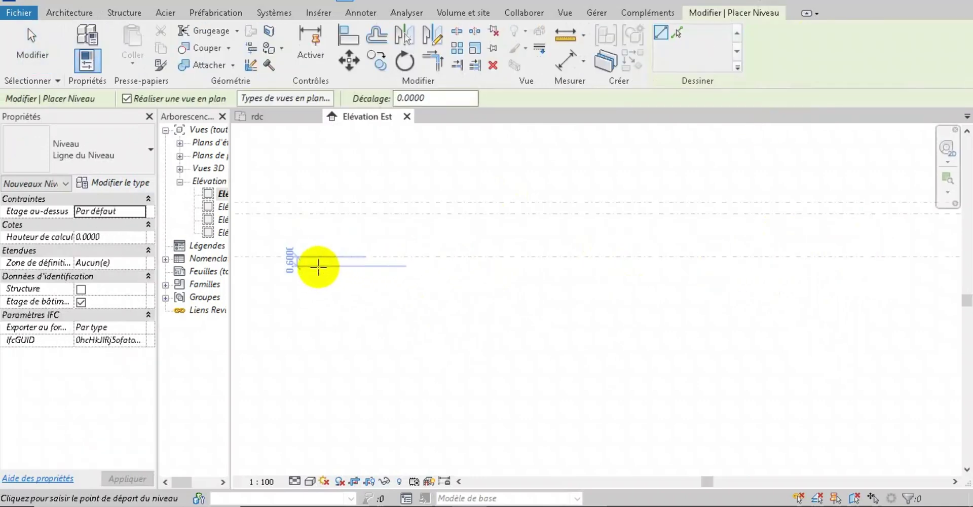
scroll(324, 276, "down", 3)
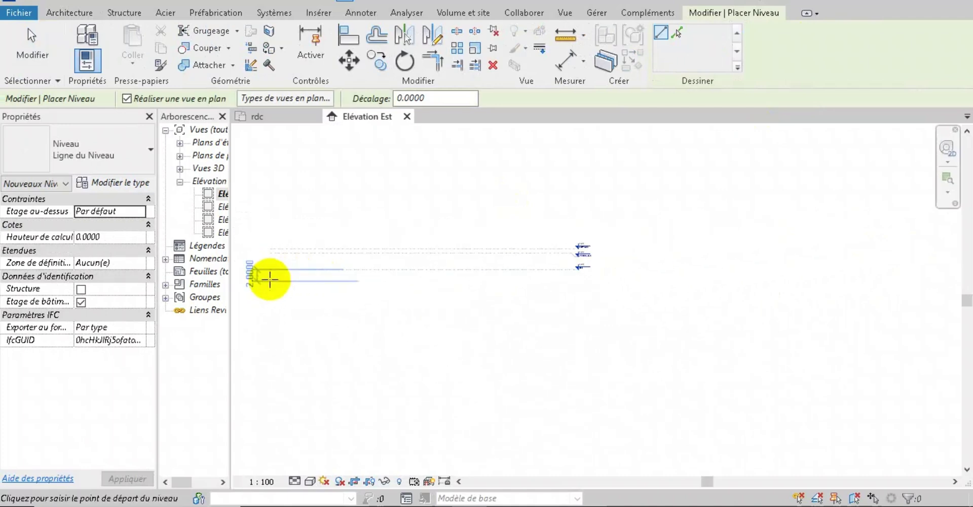
type("1")
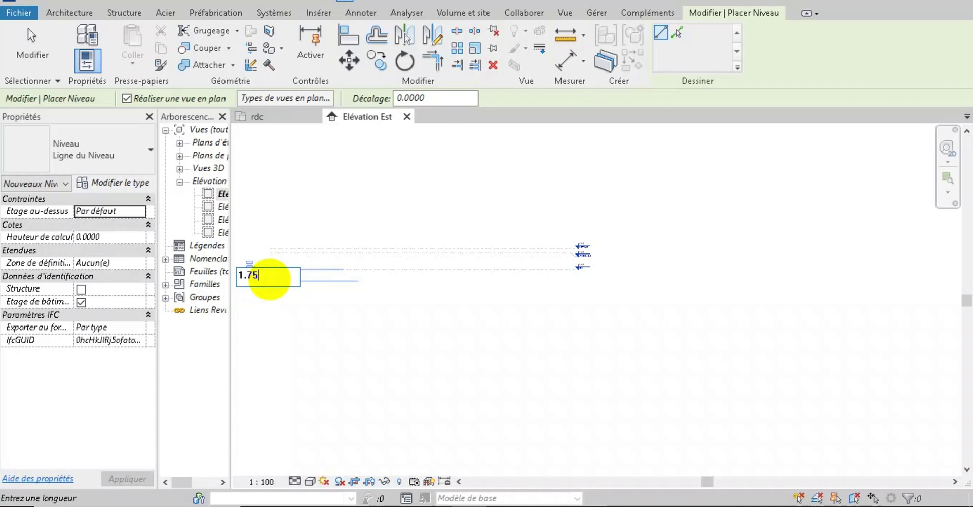
type(".75")
key("Return")
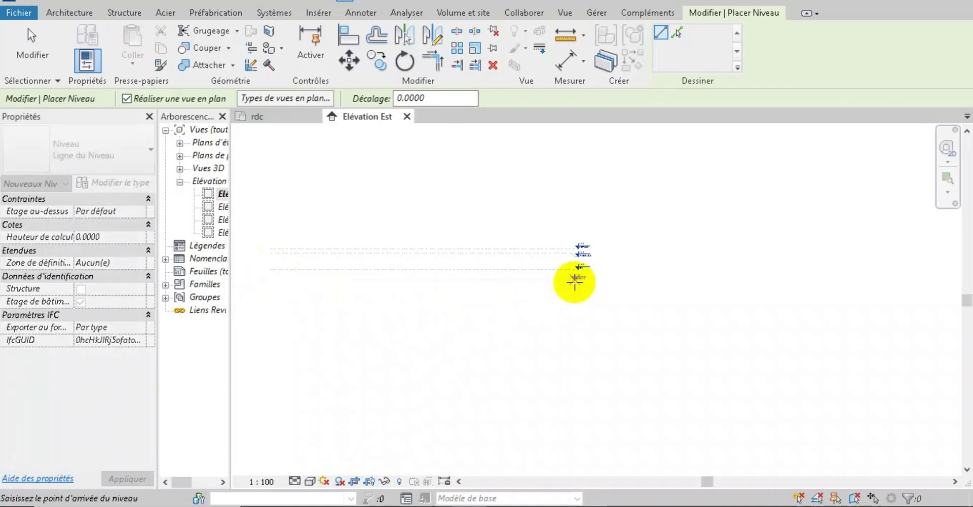
scroll(574, 281, "up", 5)
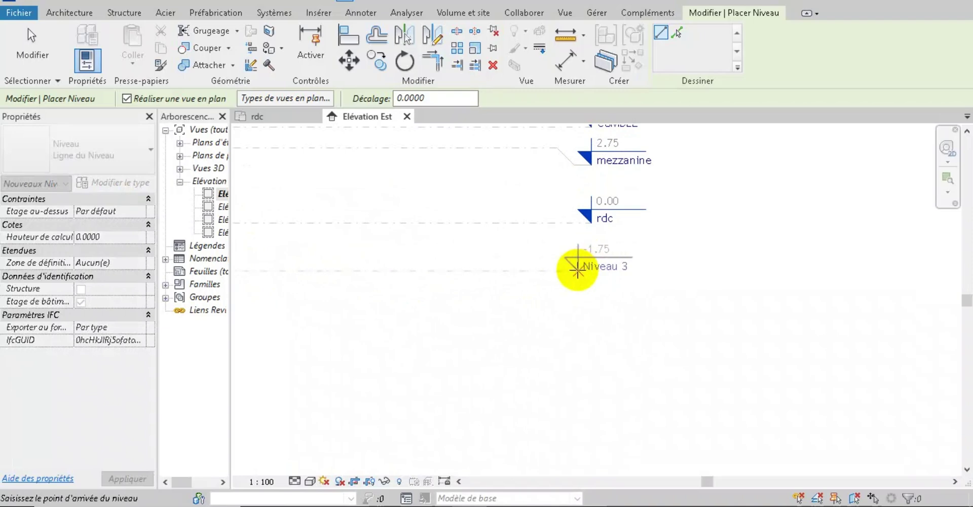
scroll(580, 268, "up", 3)
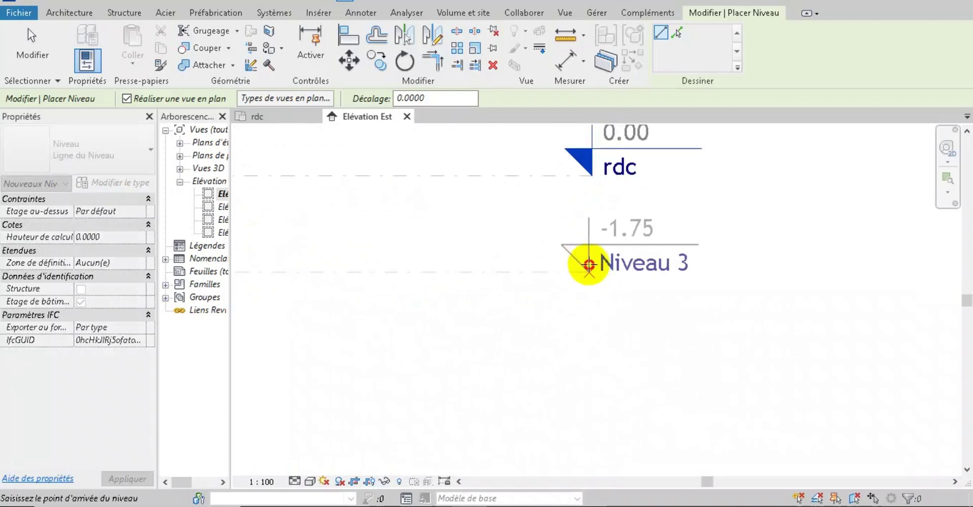
left_click(588, 264)
key("Escape")
key("Escape")
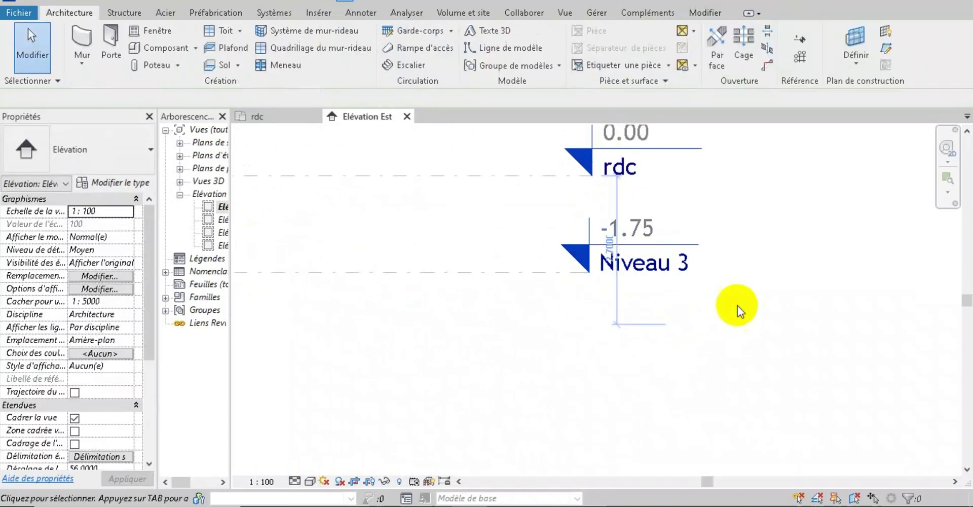
Step: Rename the new level below rdc as SOUBASSEMENT and rename the corresponding views too
scroll(738, 307, "down", 3)
left_click(682, 280)
left_click(689, 280)
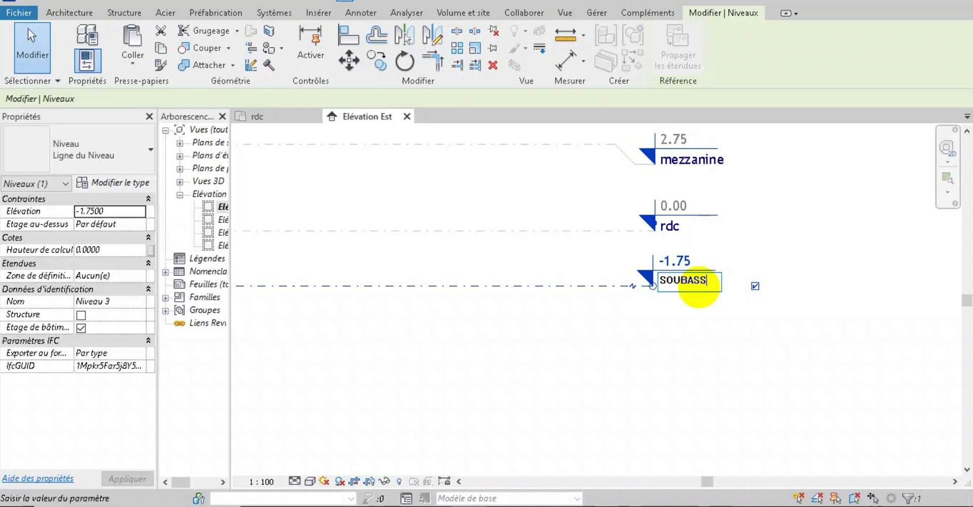
left_click(771, 373)
left_click(519, 250)
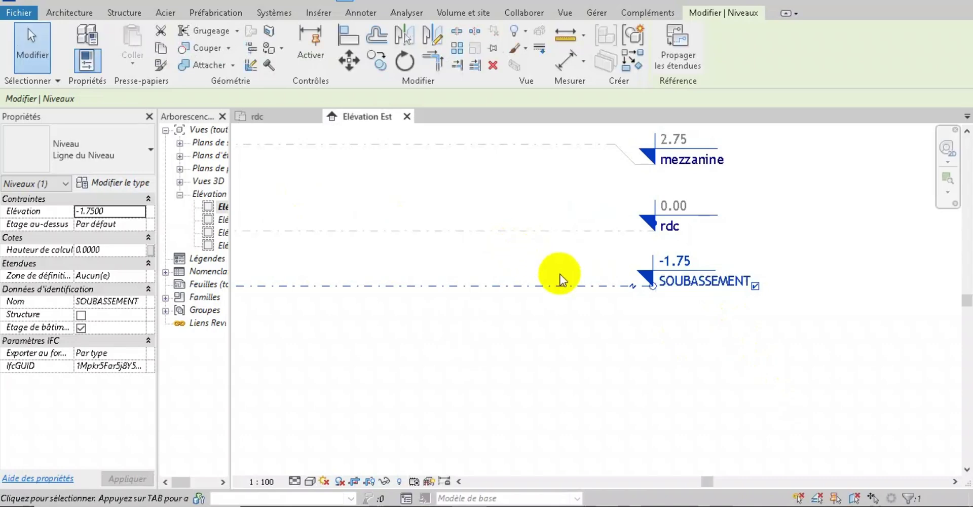
Step: Add an elbow to the SOUBASSEMENT level line to offset its head downward, and deselect the level
left_click(633, 287)
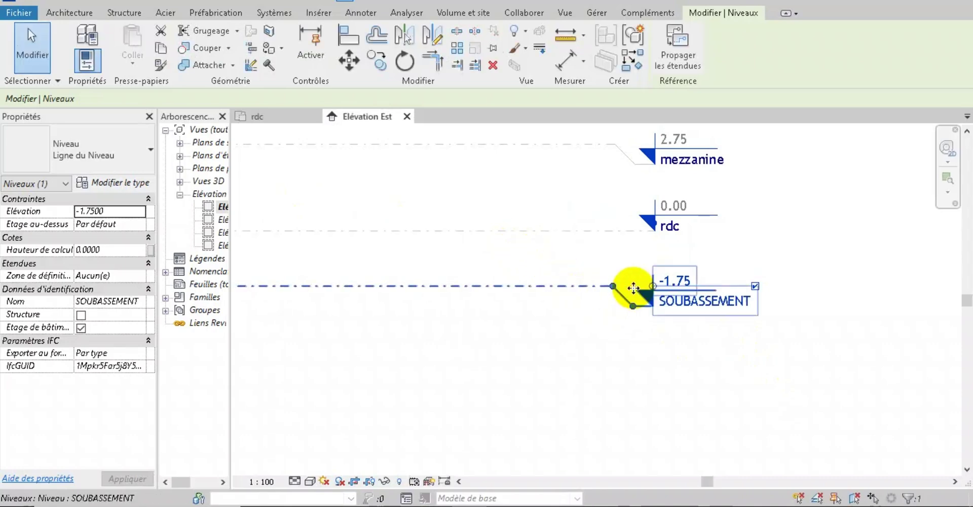
left_click(674, 369)
scroll(690, 368, "down", 2)
scroll(869, 277, "down", 2)
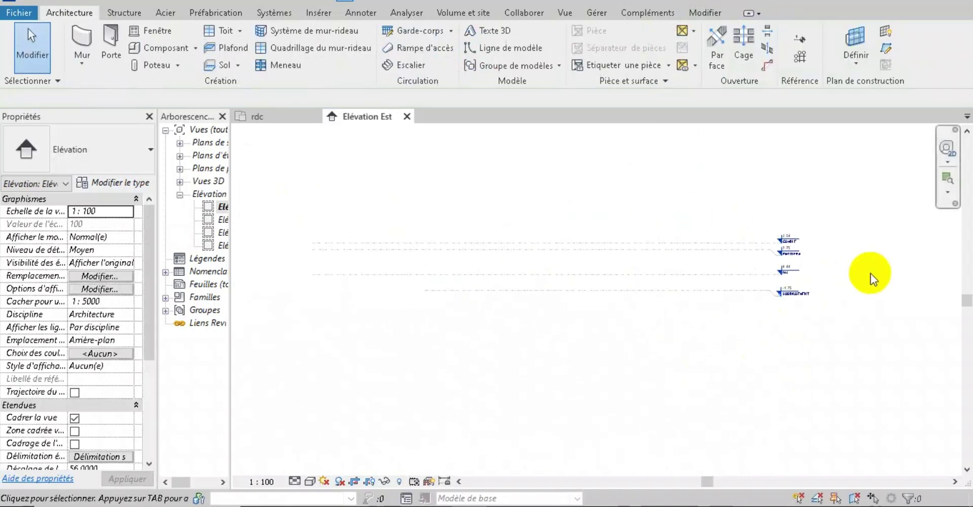
Step: Extend the left end of the SOUBASSEMENT level line to align with the other level lines
scroll(562, 282, "up", 2)
left_click(533, 296)
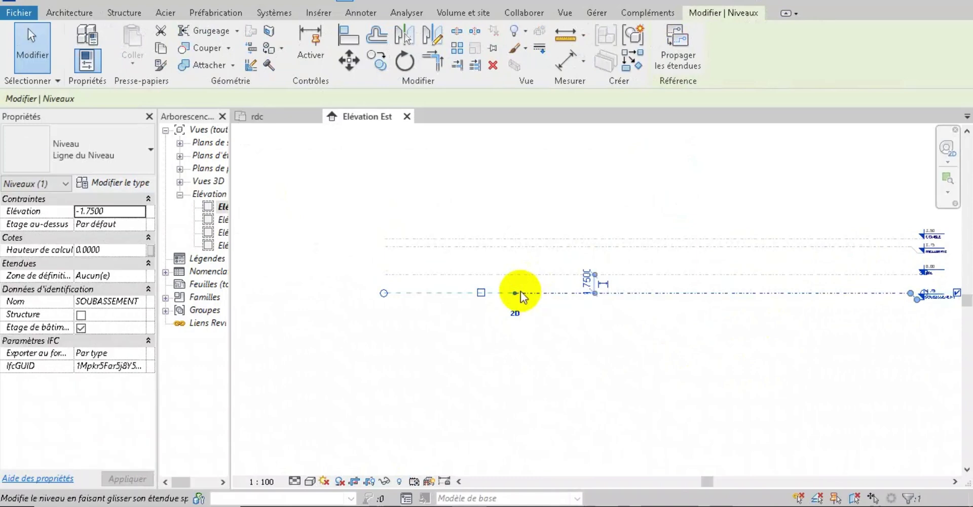
key("l")
key("l")
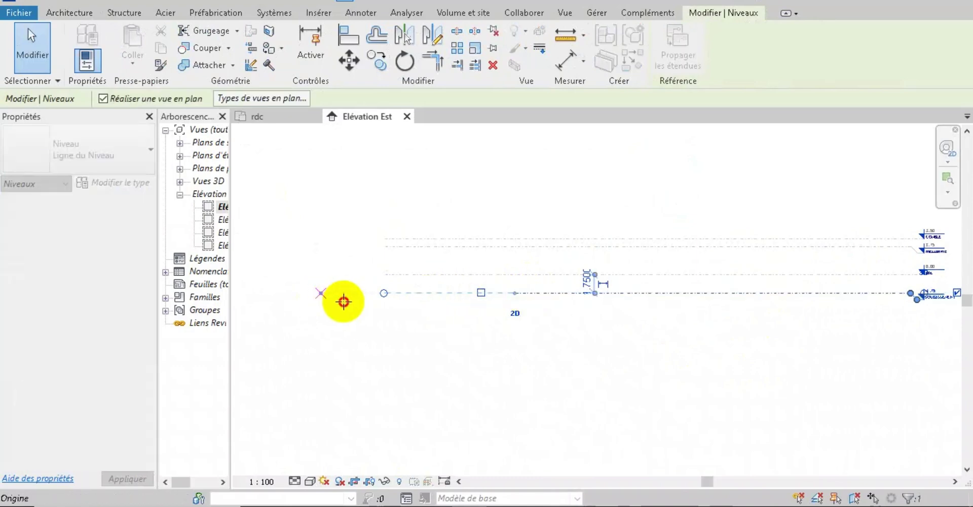
key("Escape")
key("Escape")
left_click(385, 293)
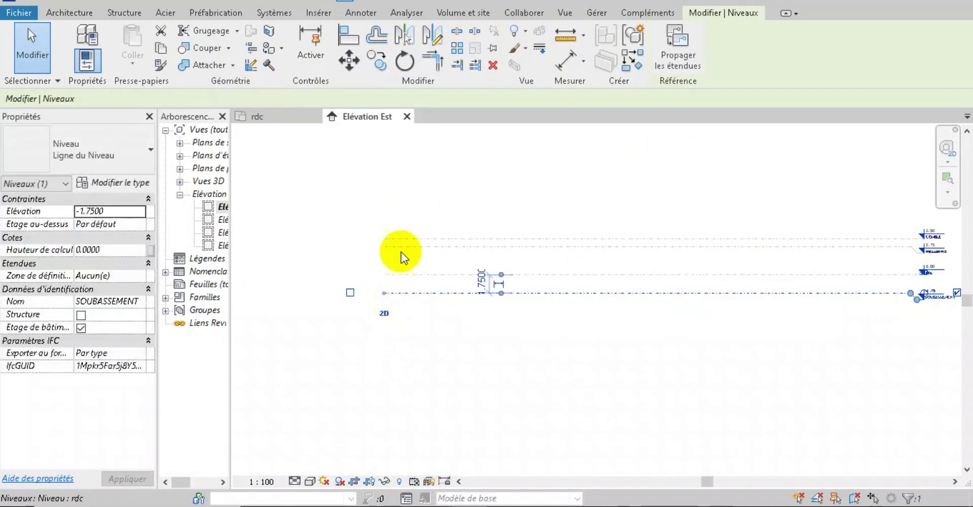
scroll(411, 227, "down", 3)
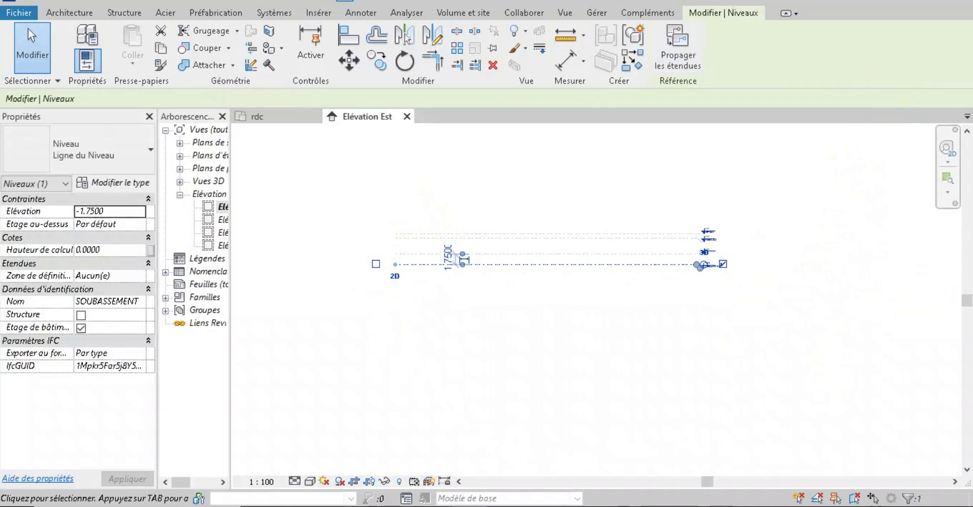
left_click(69, 13)
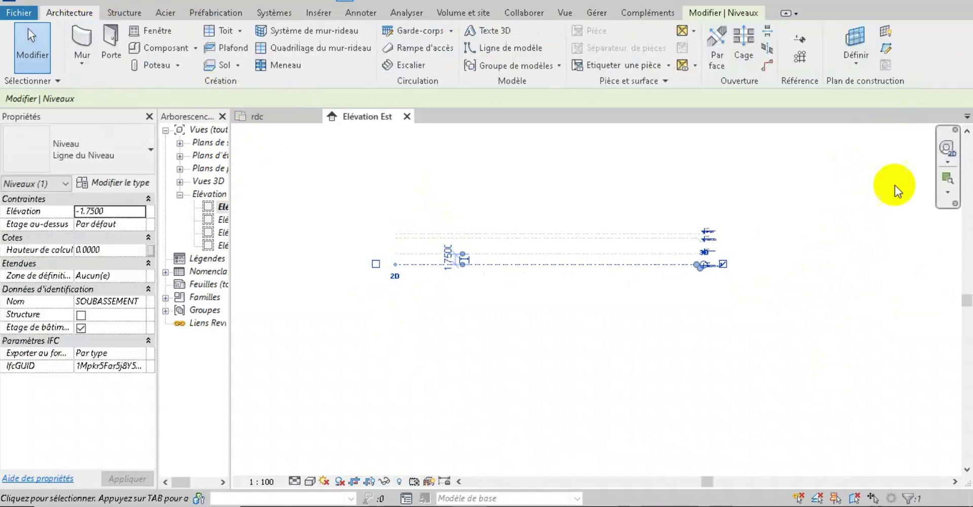
left_click(801, 57)
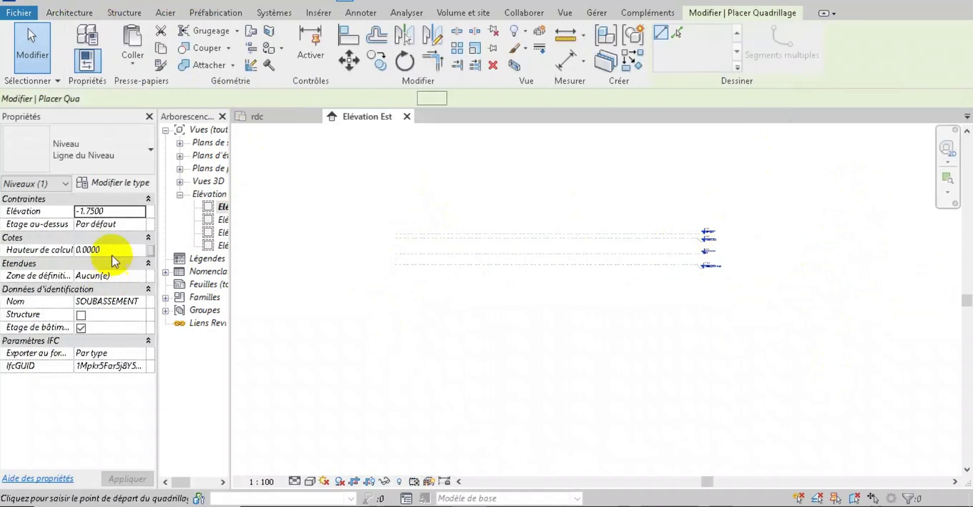
key("Escape")
key("Escape")
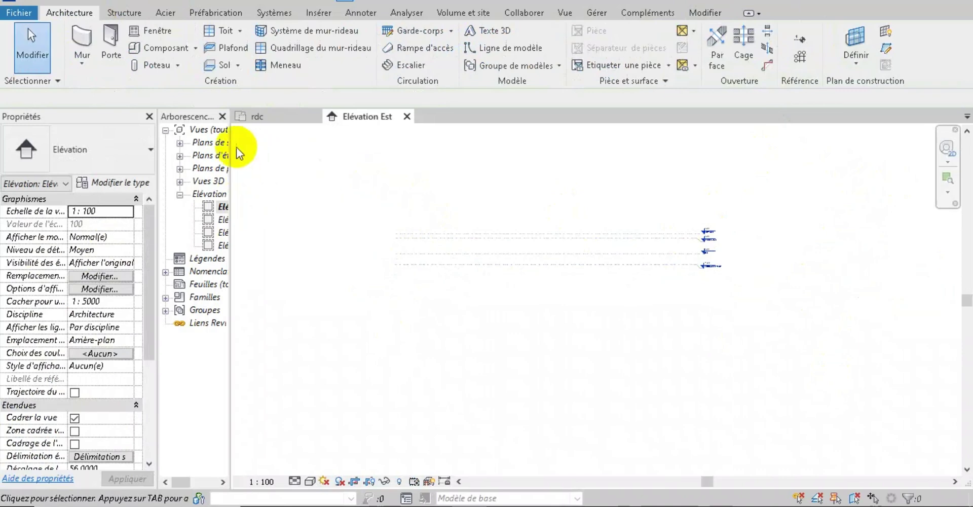
Step: Open the Plan Masse floor plan view from the project's floor plans
left_click(179, 155)
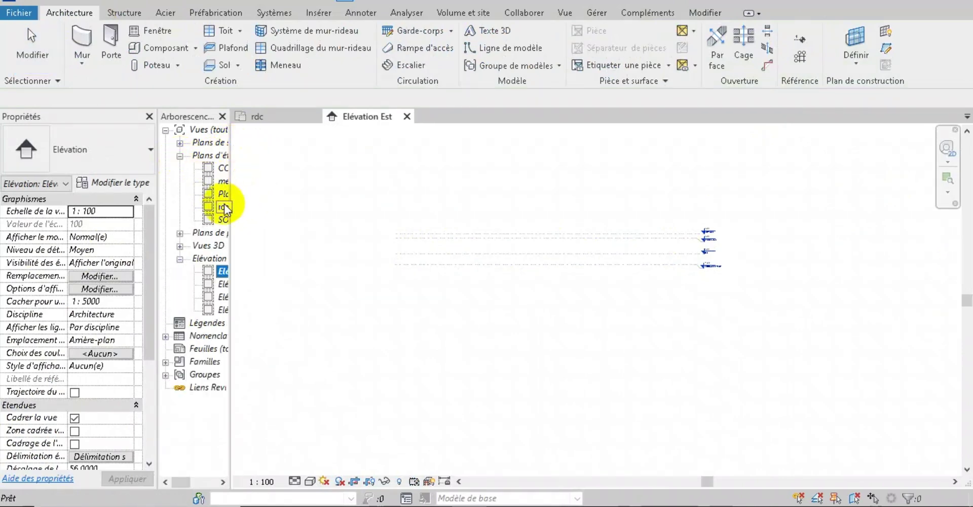
left_click_drag(229, 203, 272, 202)
left_click(247, 196)
double_click(247, 198)
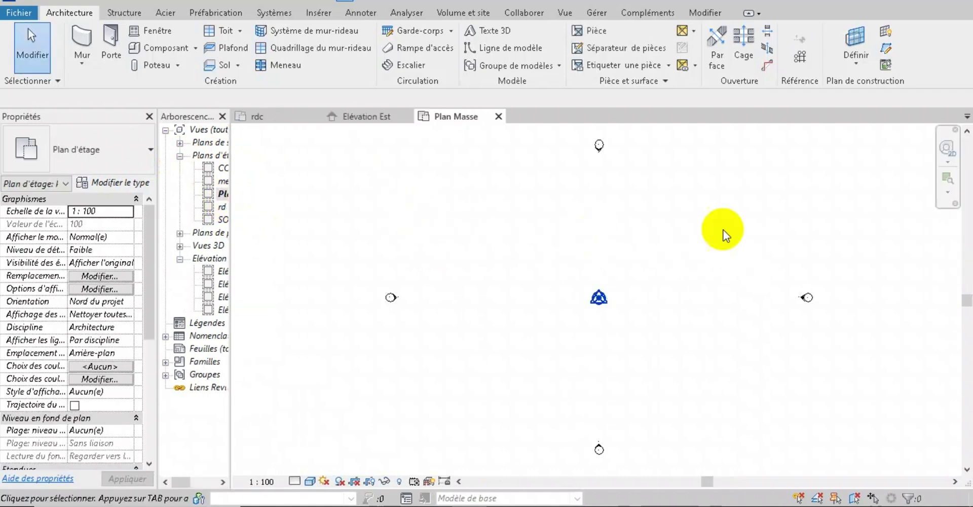
Step: Draw the first vertical grid line from top to bottom, just left of the project base point
key("g")
key("r")
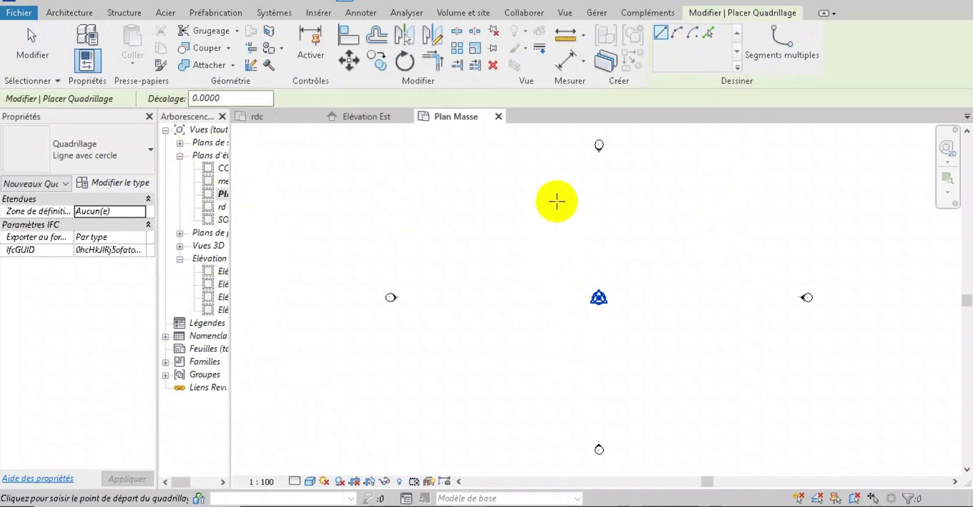
left_click(560, 198)
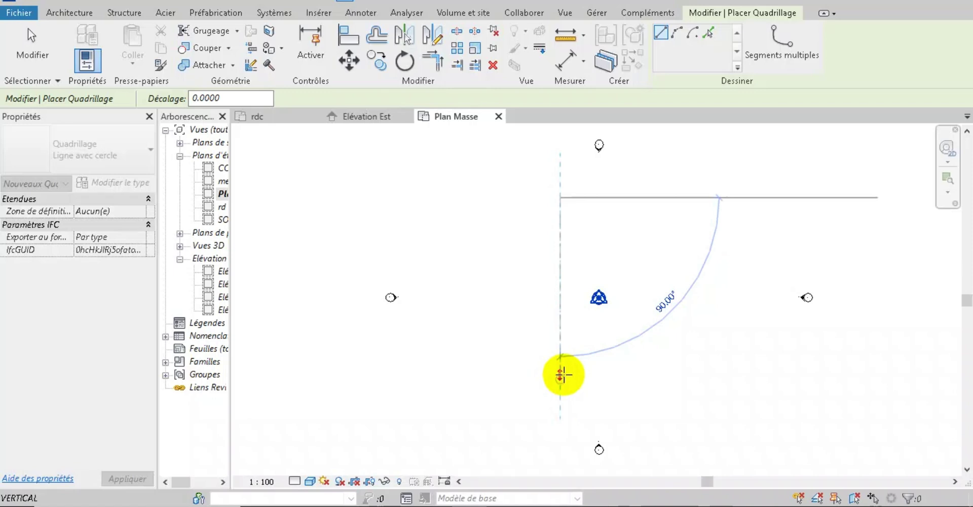
left_click(563, 417)
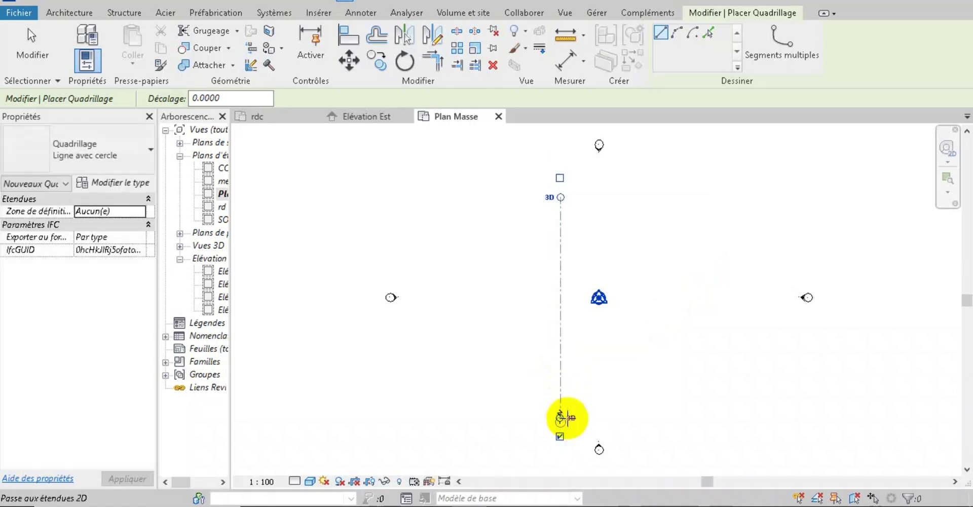
scroll(576, 170, "up", 1)
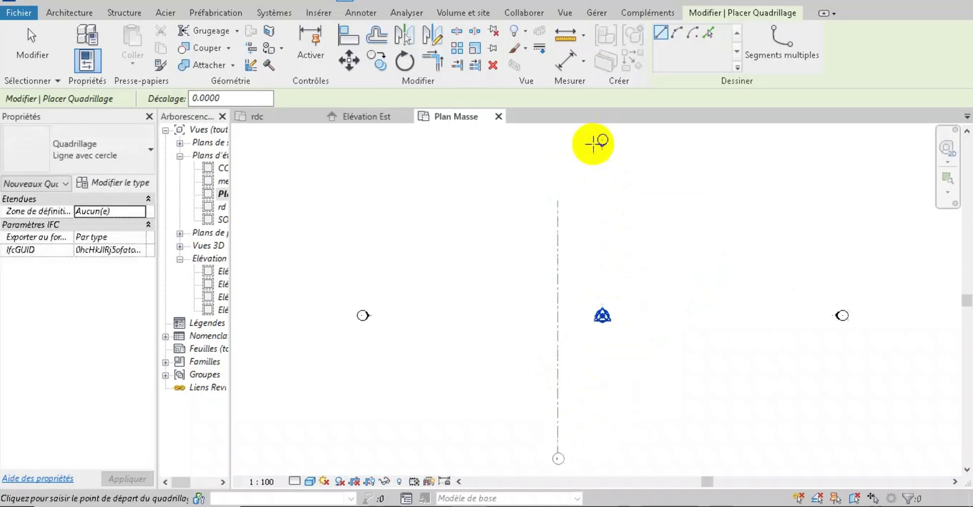
Step: Draw a second vertical grid line 3.25 m to the right of grid 1, matching its length
left_click(662, 33)
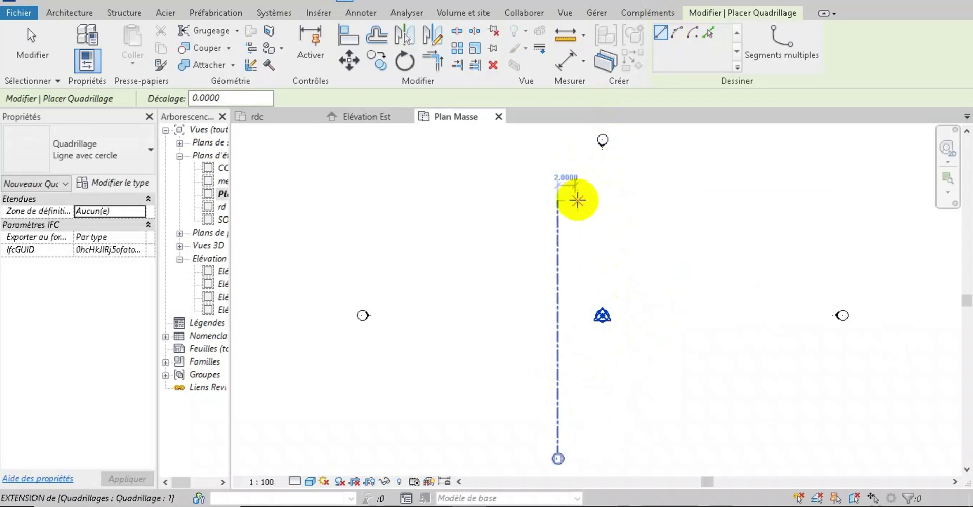
type("3")
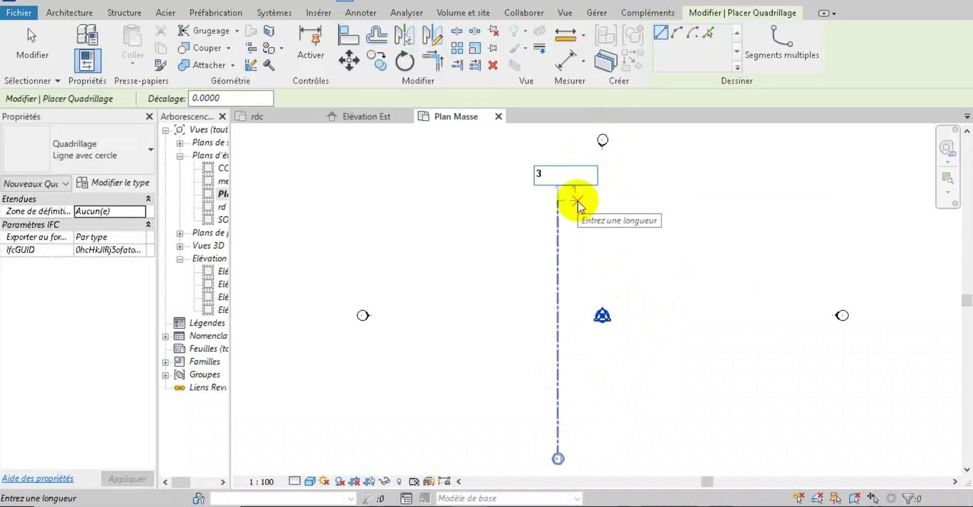
type(".25")
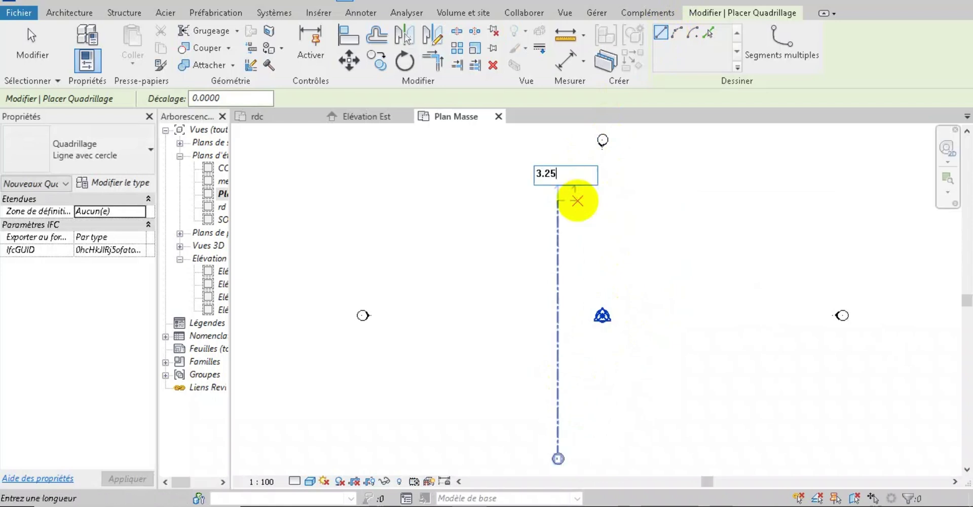
key("Return")
left_click(583, 200)
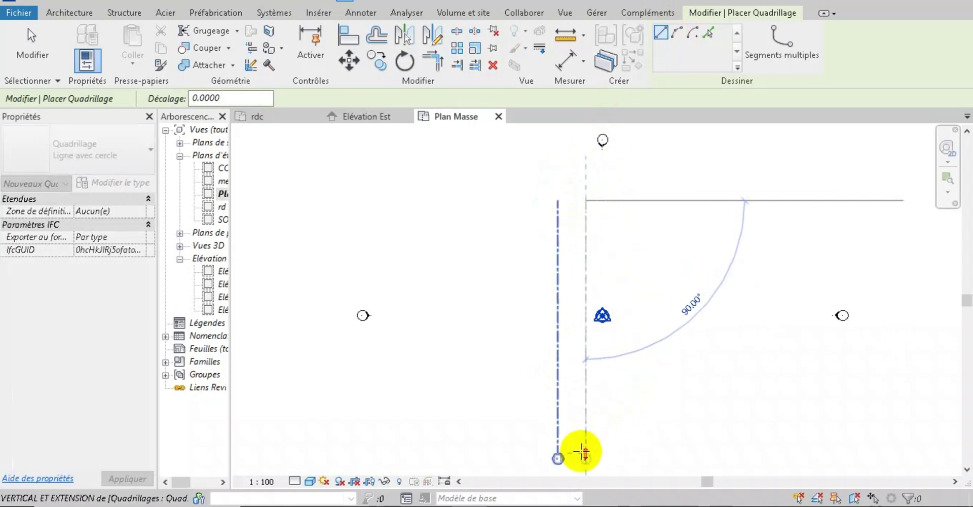
left_click(584, 453)
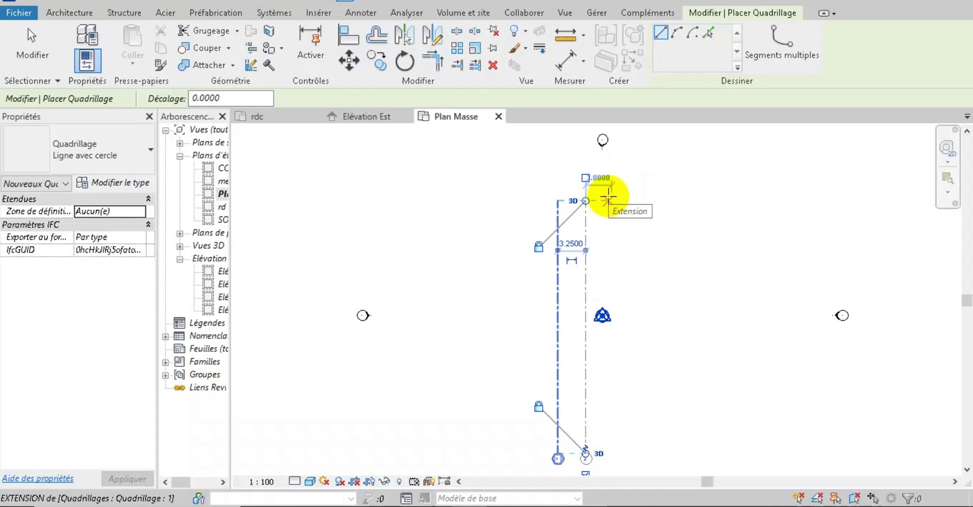
Step: Draw a third vertical grid line 3.25 m to the right of grid 2, aligned with the others
type("3.25")
key("Return")
left_click(613, 199)
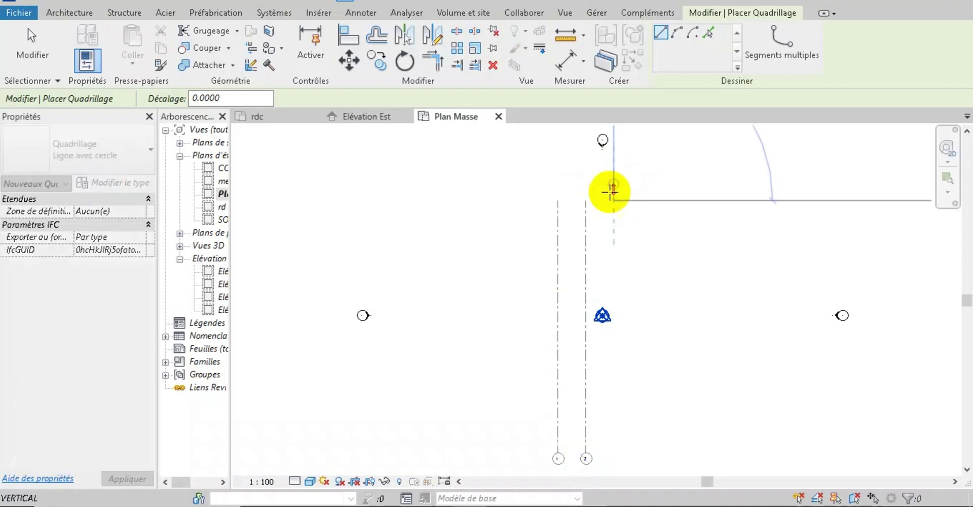
left_click(616, 456)
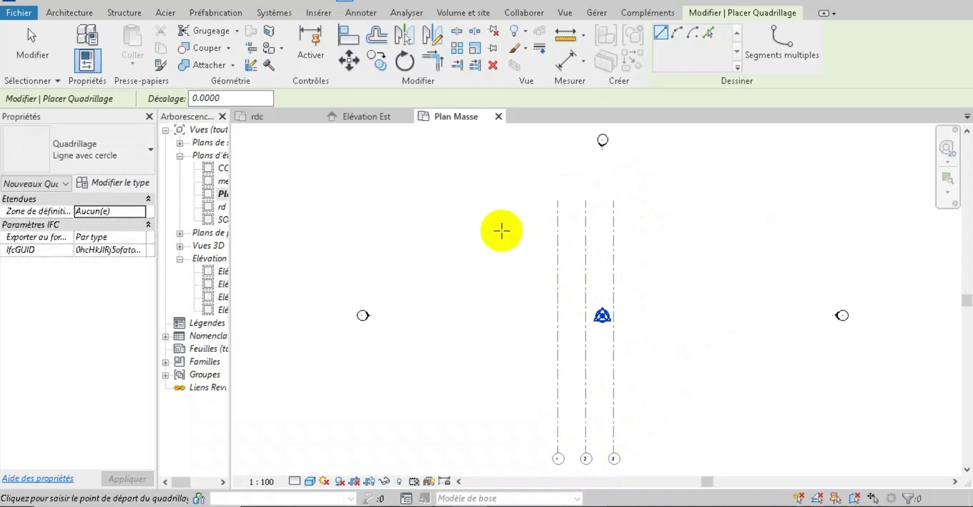
Step: Draw a horizontal grid line from the upper end of grid 1 rightward past grid 3 to the east elevation marker
scroll(869, 200, "down", 1)
scroll(869, 200, "down", 2)
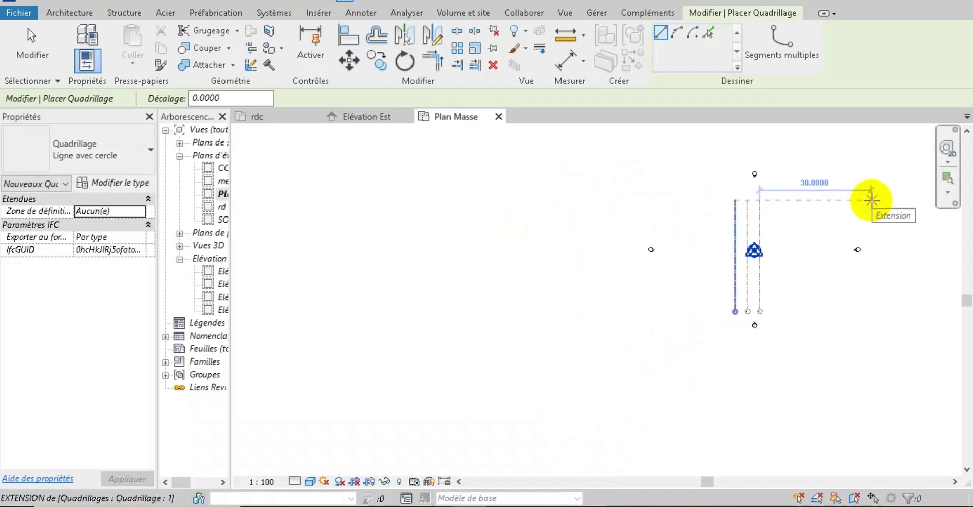
left_click(735, 199)
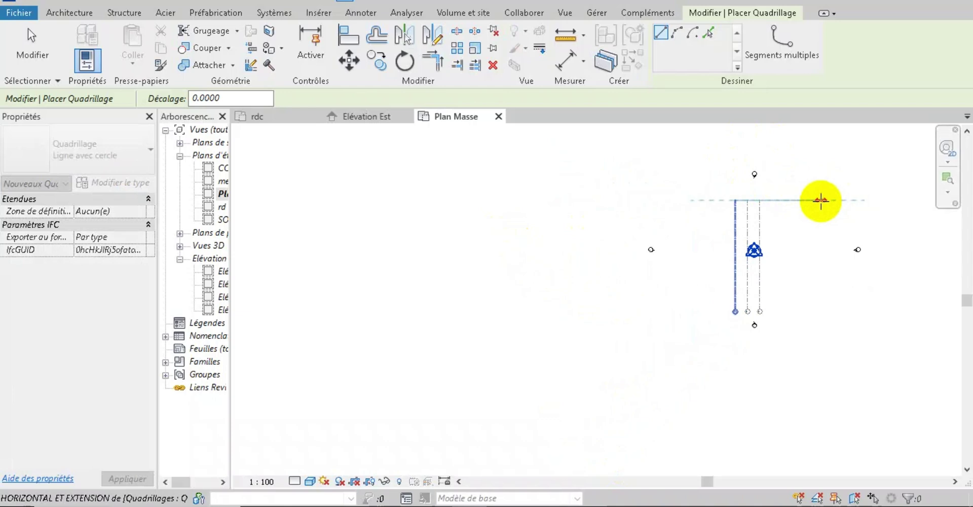
left_click(855, 200)
scroll(735, 230, "up", 3)
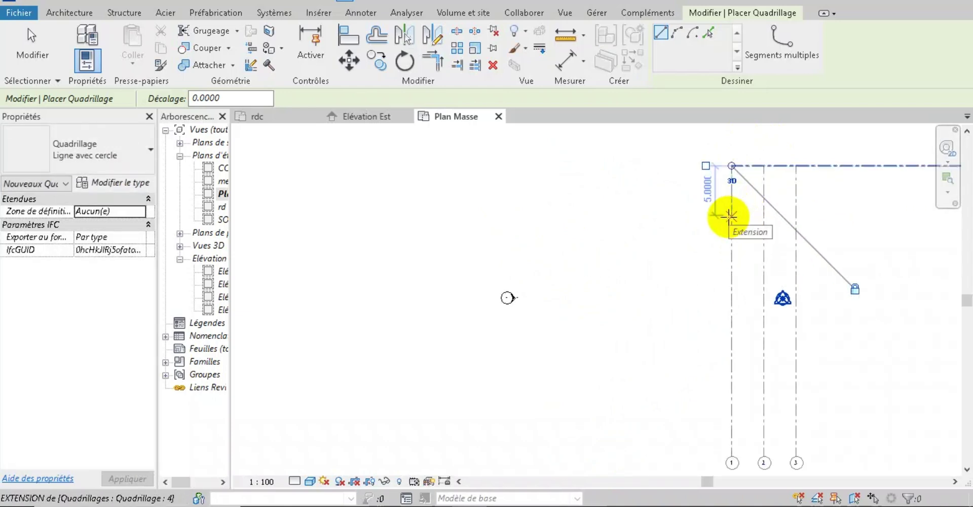
Step: Draw a second horizontal grid line 3.25 m below grid 4, from grid 1 to the same east end
type("3.25")
key("Return")
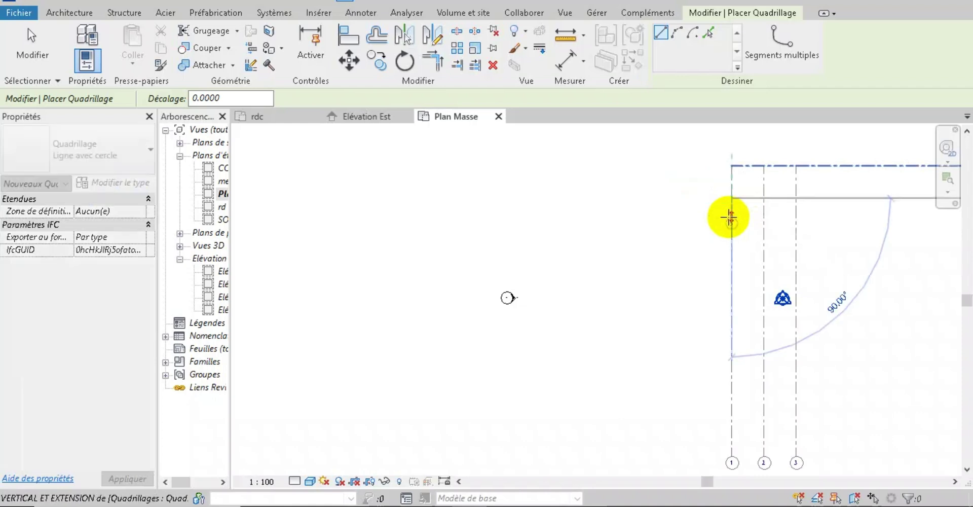
scroll(636, 195, "down", 3)
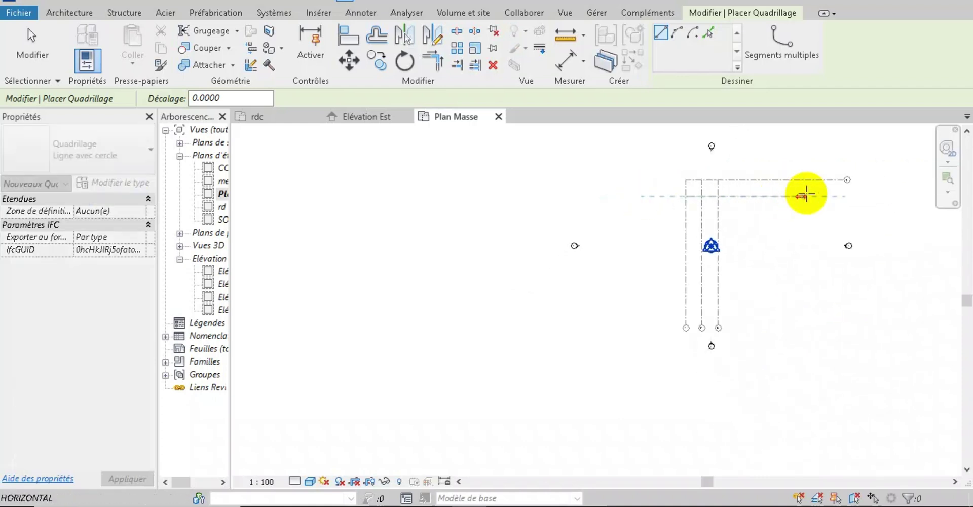
left_click(845, 196)
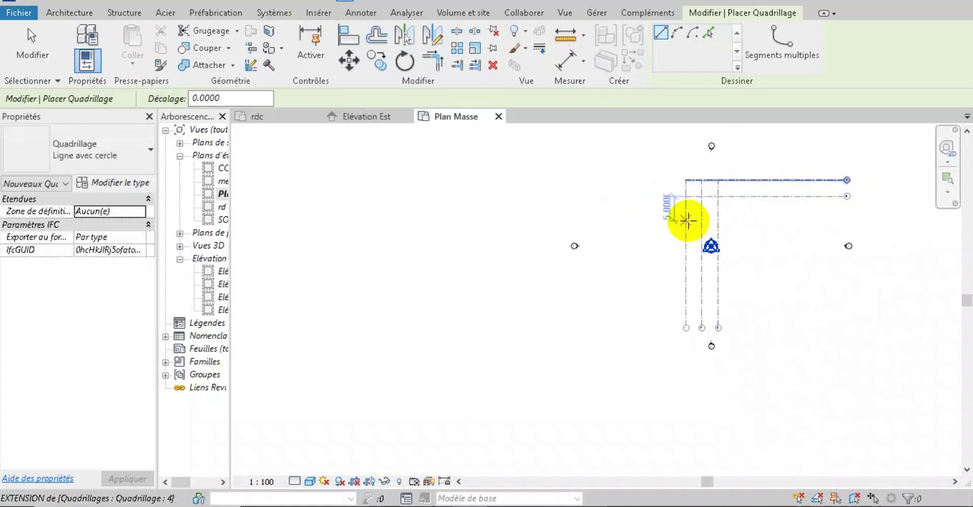
Step: Draw a third horizontal grid line 3.25 m below grid 5, aligned with the ends of the other horizontal grids
scroll(686, 210, "up", 3)
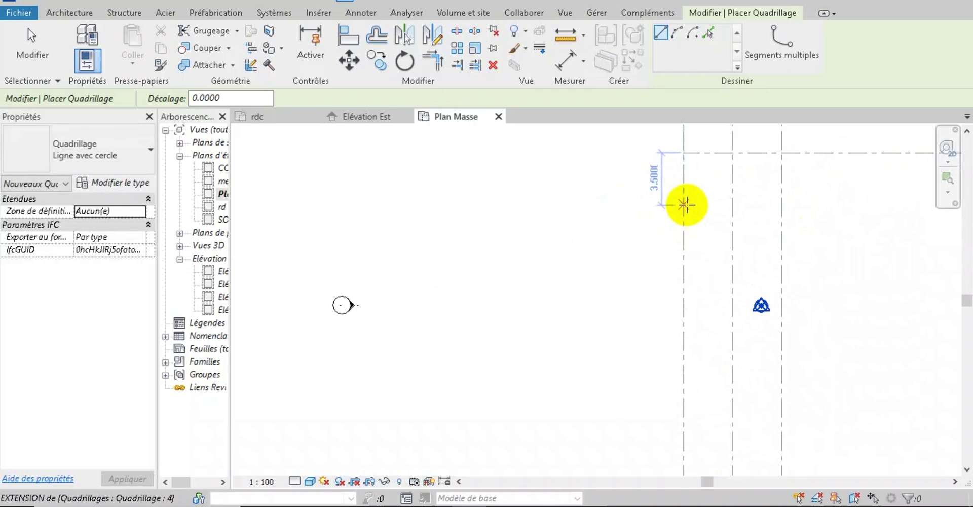
type("3.25")
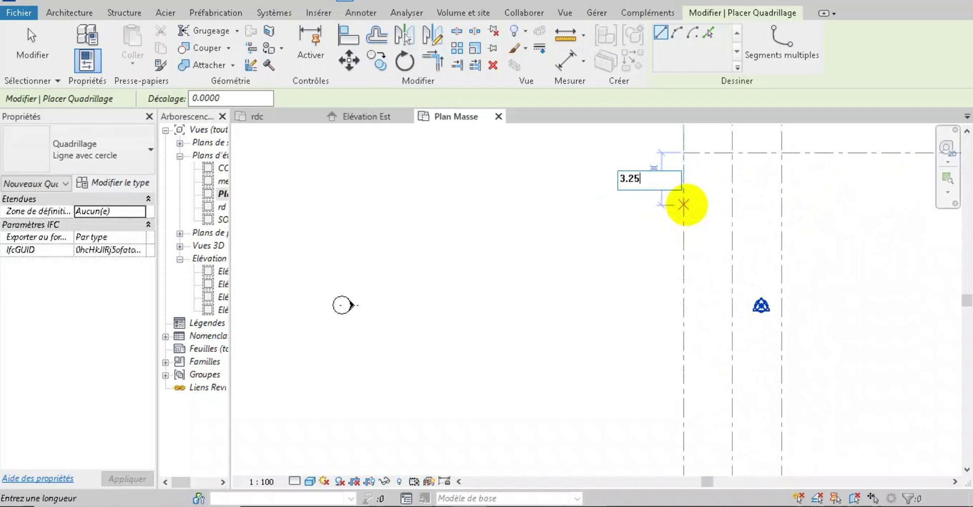
key("Return")
scroll(686, 202, "down", 3)
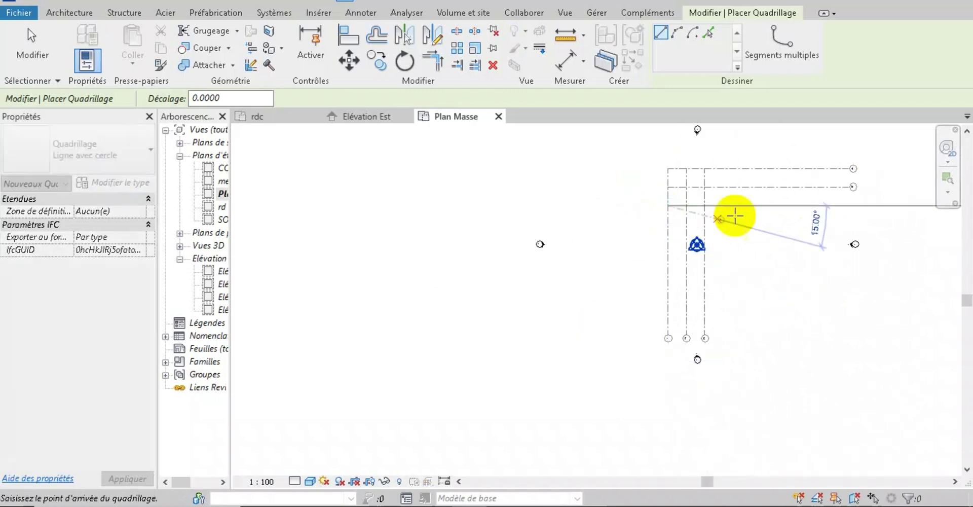
left_click(851, 206)
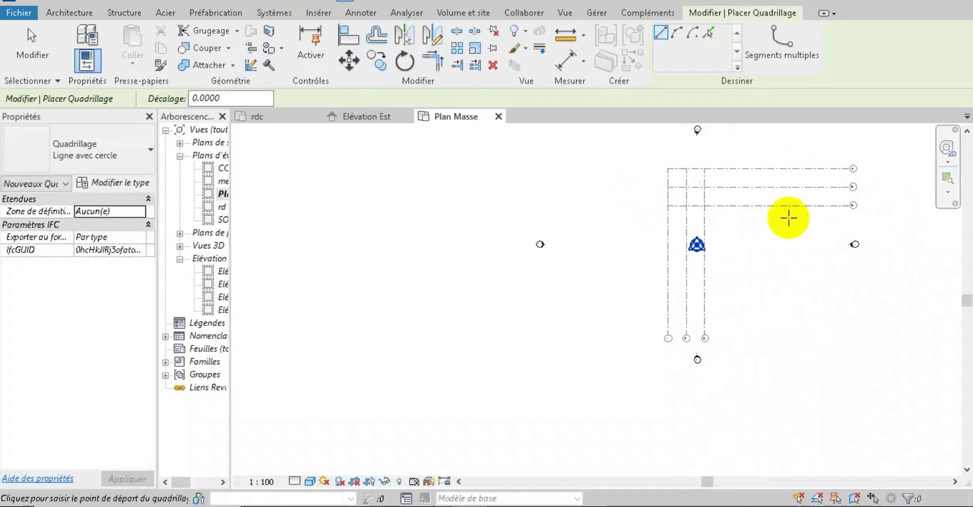
key("Escape")
key("Escape")
scroll(664, 304, "up", 3)
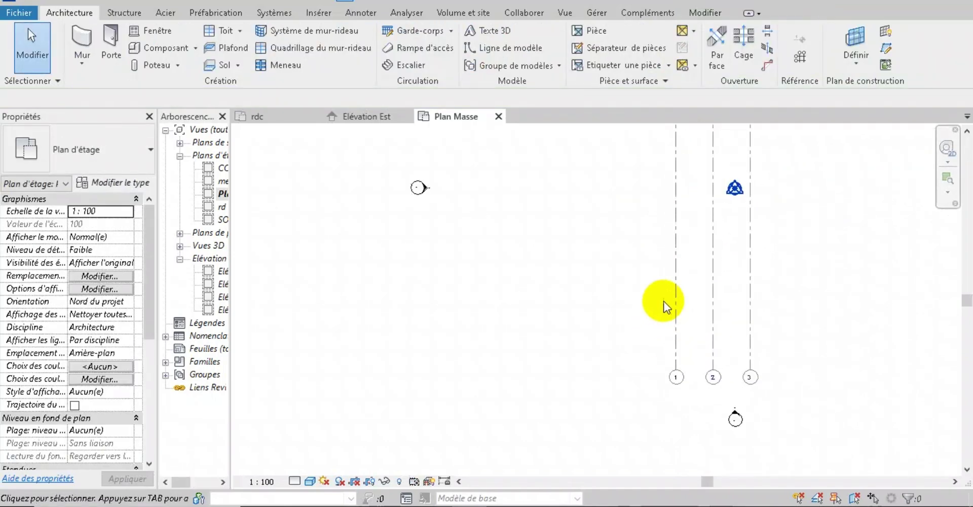
left_click(674, 305)
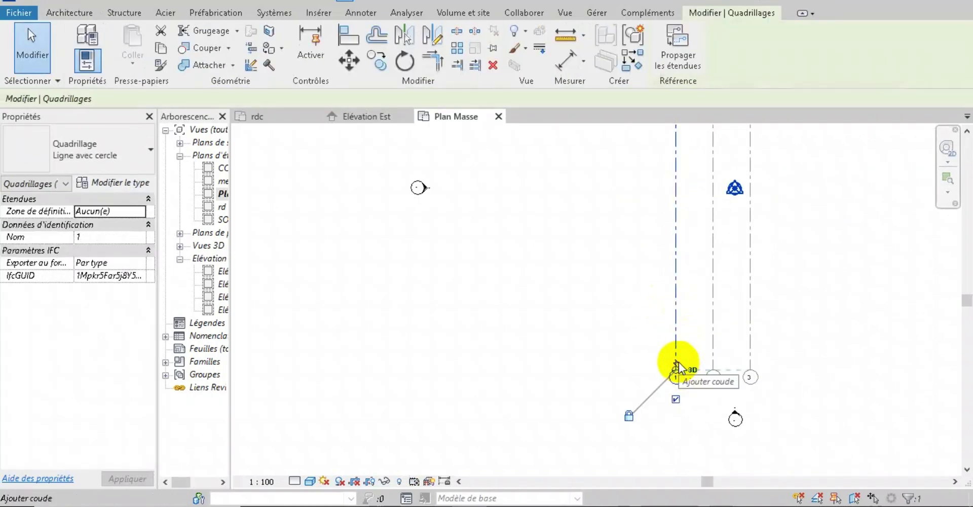
key("Escape")
Step: Select the vertical and horizontal grid lines together and pin them in place
scroll(658, 381, "down", 3)
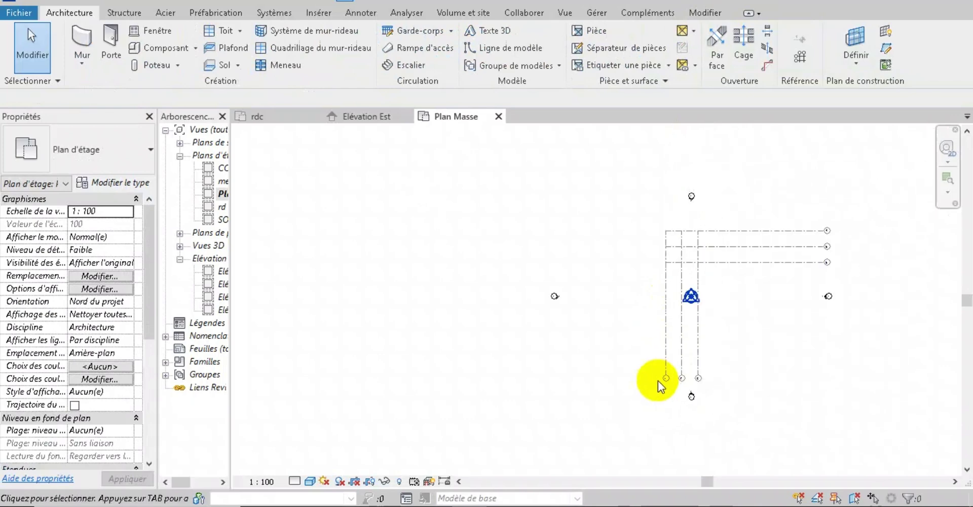
left_click_drag(773, 324, 617, 389)
left_click(489, 49)
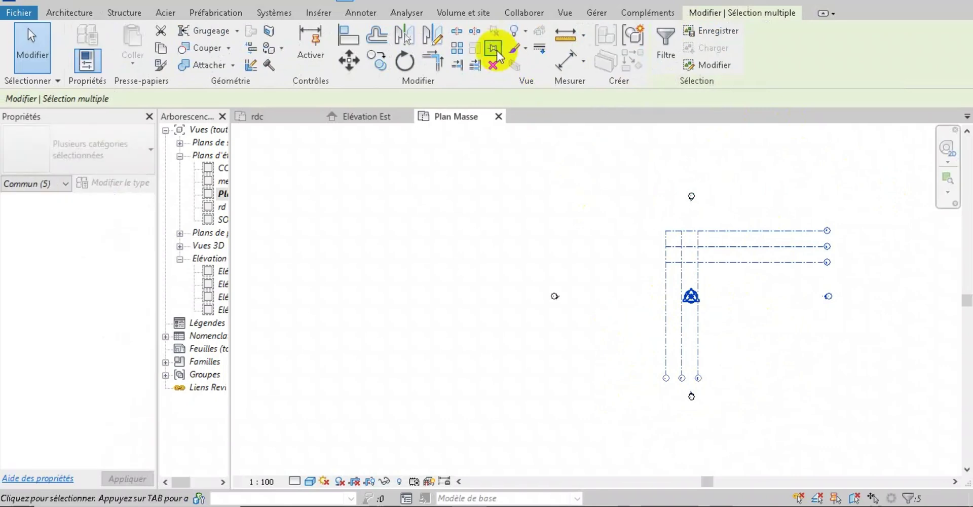
left_click(493, 44)
left_click(801, 351)
Step: Rename horizontal grid 4 to A in its bubble
scroll(682, 200, "up", 3)
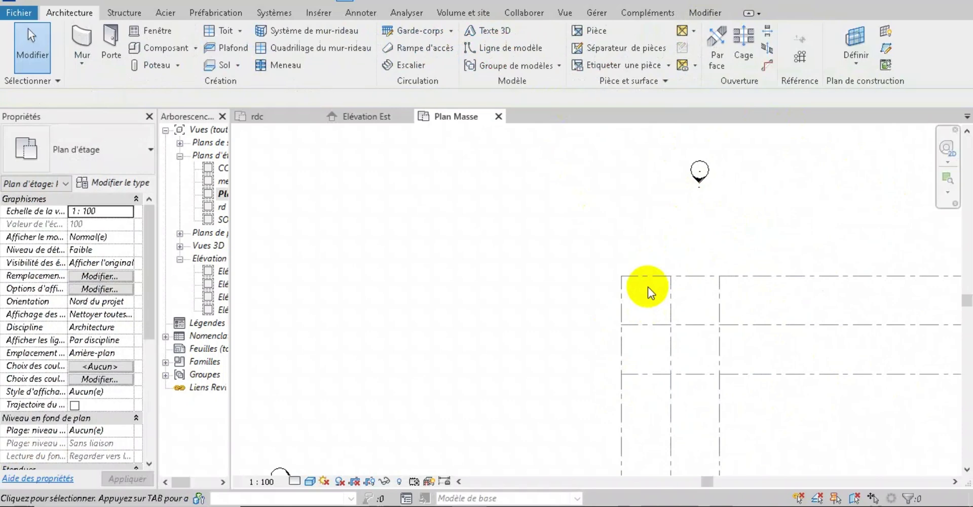
scroll(595, 266, "down", 2)
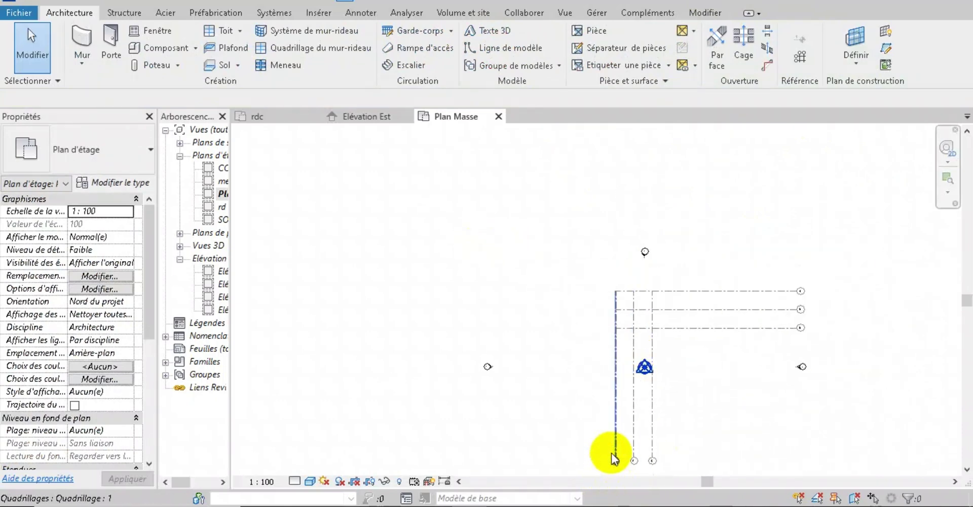
scroll(618, 458, "up", 2)
scroll(634, 430, "down", 3)
scroll(824, 245, "up", 3)
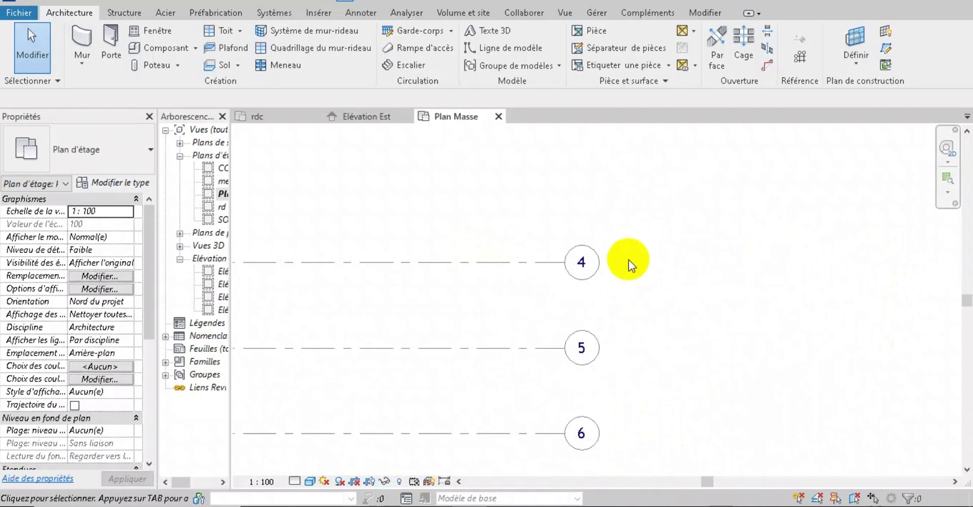
left_click(583, 262)
left_click(585, 260)
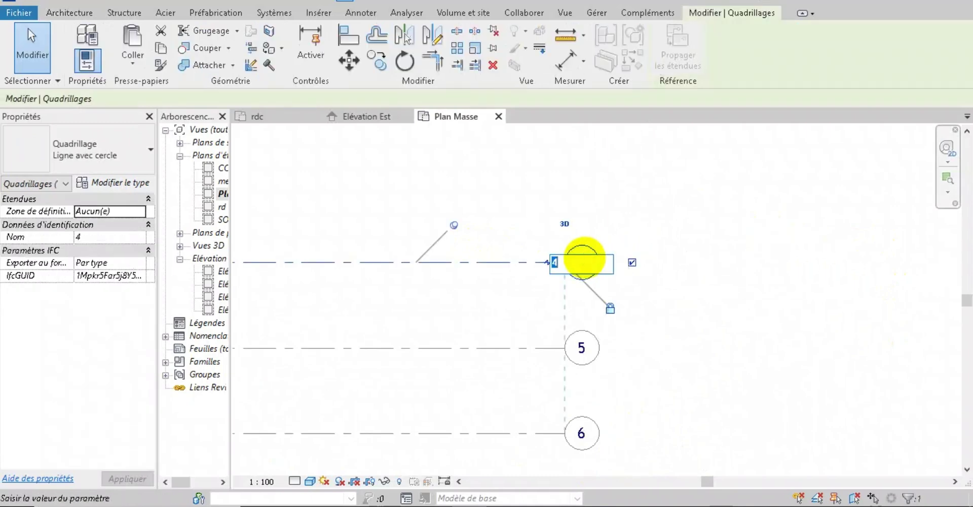
left_click(661, 298)
left_click(765, 359)
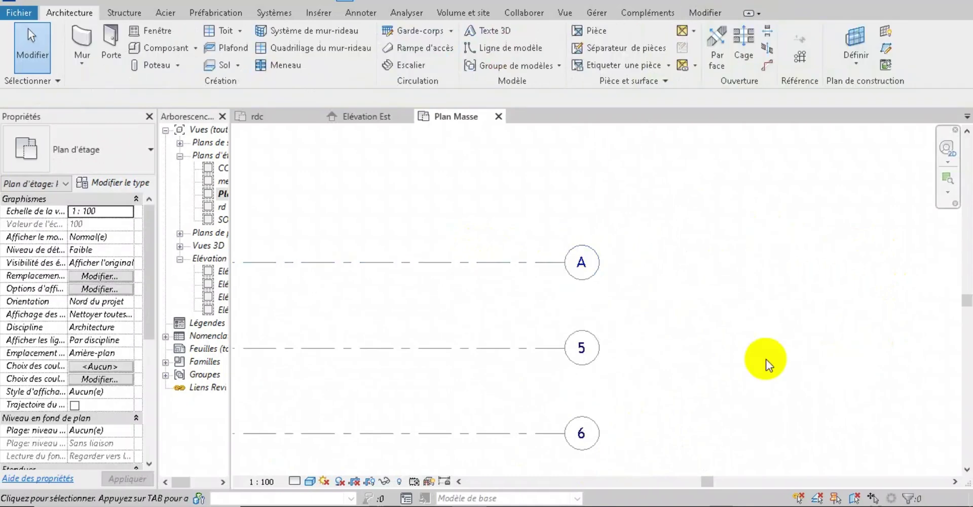
Step: Rename horizontal grid 5 to B and grid 6 to C
left_click(579, 350)
left_click(591, 348)
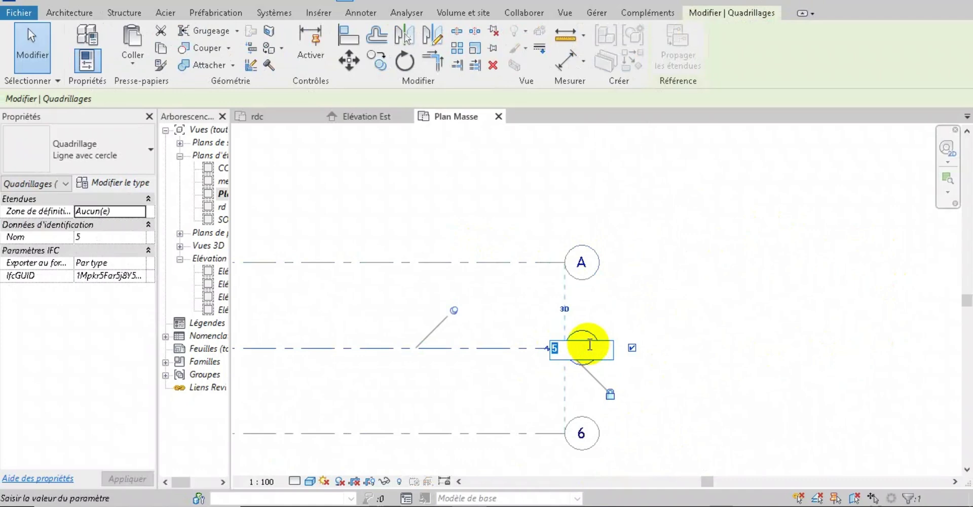
type("B")
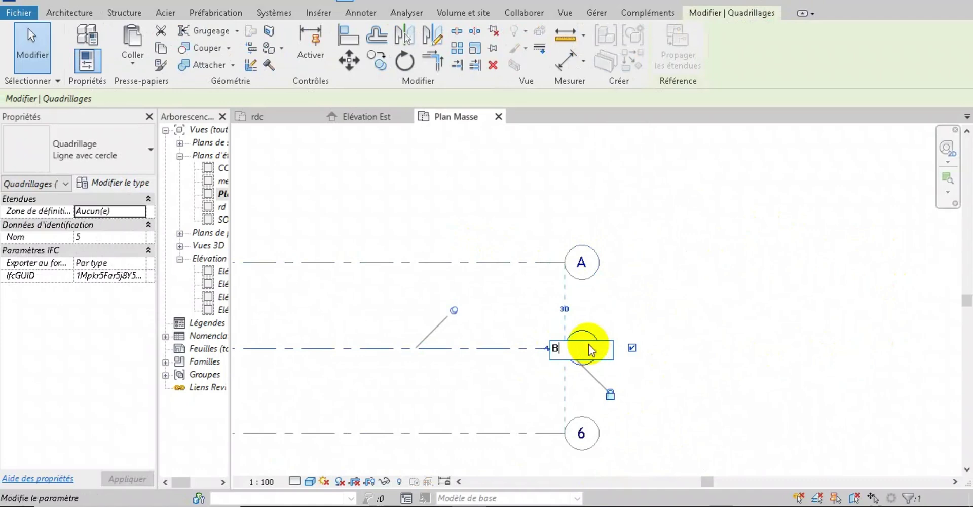
key("Return")
left_click(580, 434)
left_click(582, 435)
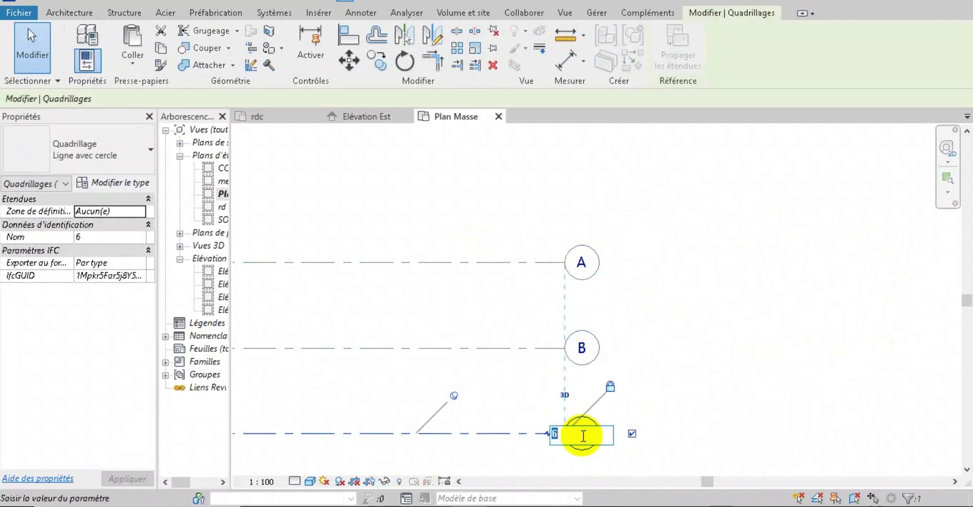
type("C")
key("Return")
left_click(876, 290)
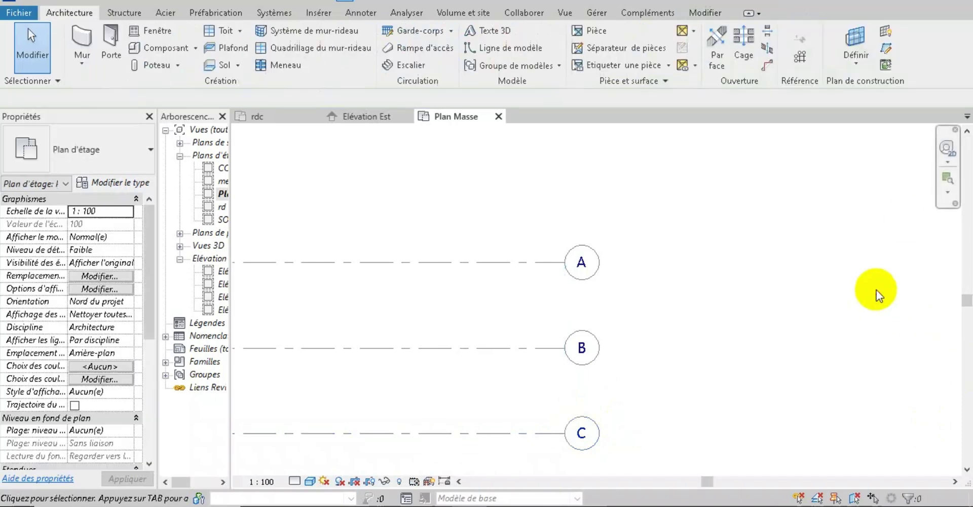
scroll(898, 175, "down", 4)
scroll(490, 203, "up", 4)
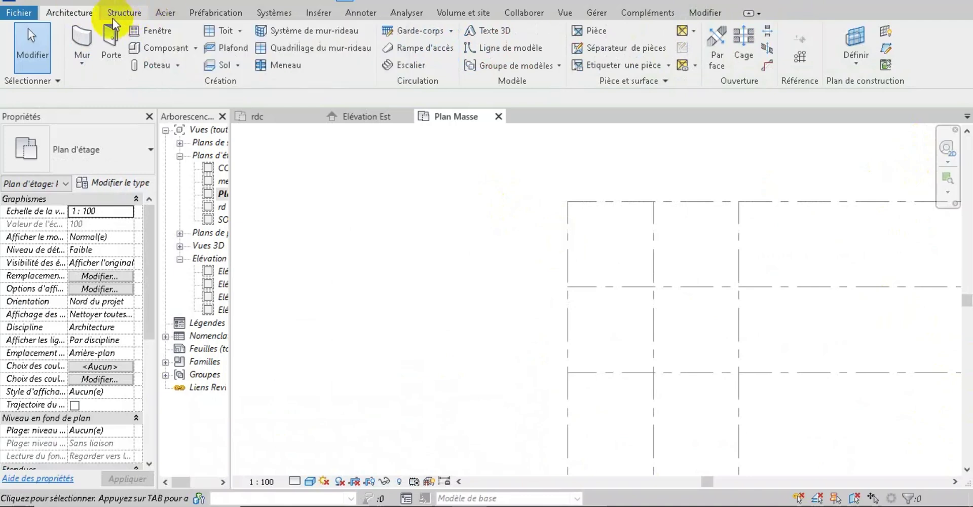
left_click(81, 66)
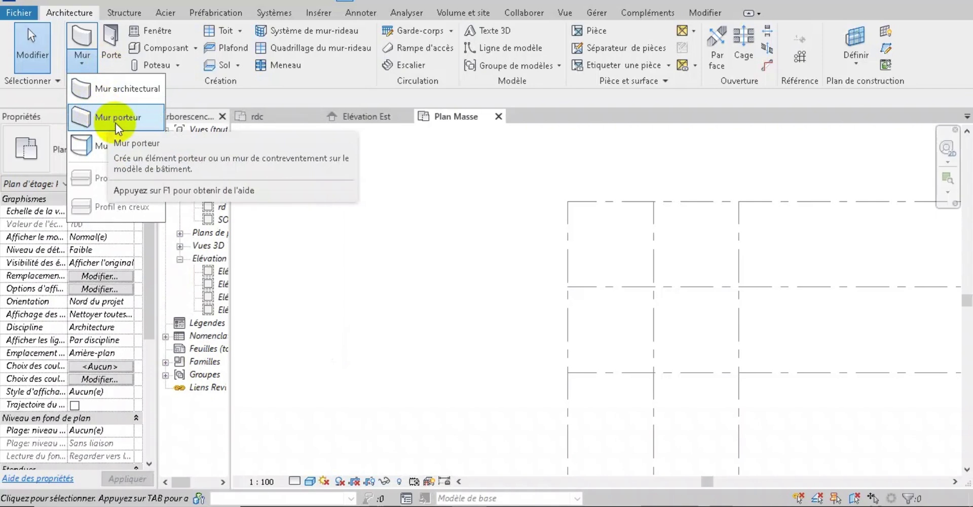
key("Escape")
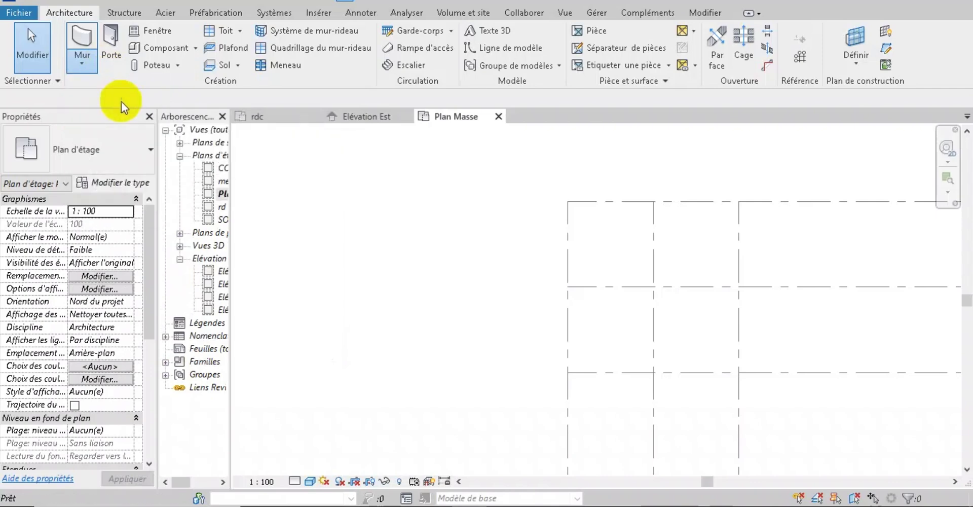
left_click(87, 155)
key("w")
key("a")
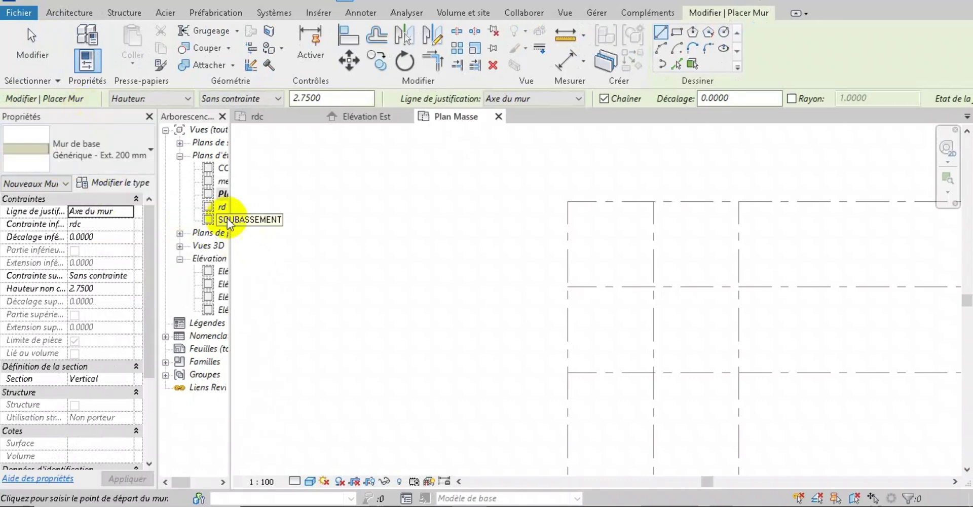
Step: Widen the project browser and open the rdc floor plan at the grid intersections
left_click_drag(231, 218, 268, 221)
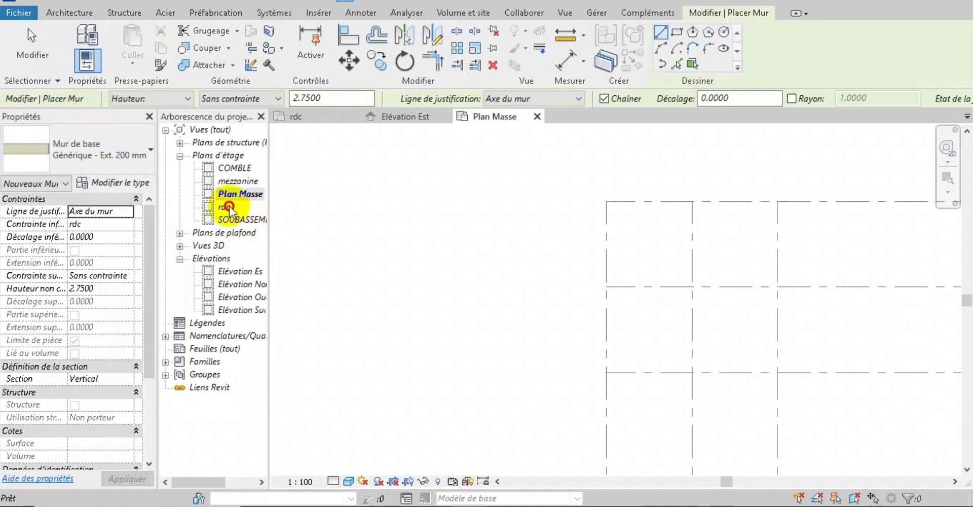
double_click(224, 206)
scroll(623, 199, "up", 5)
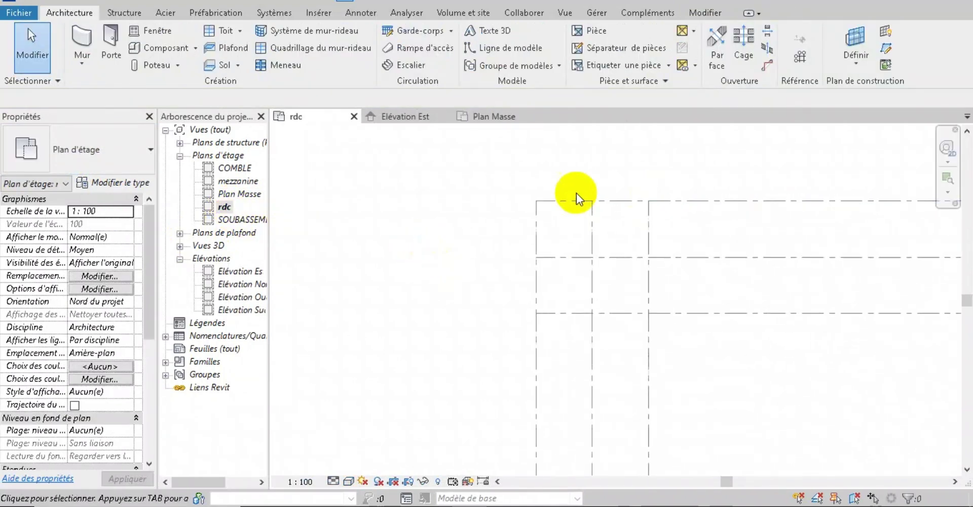
Step: Duplicate the architectural wall type Générique - Ext. 200 mm as EXT PARPAING PLUS ISOLENT and open its layer structure
left_click(83, 63)
left_click(142, 92)
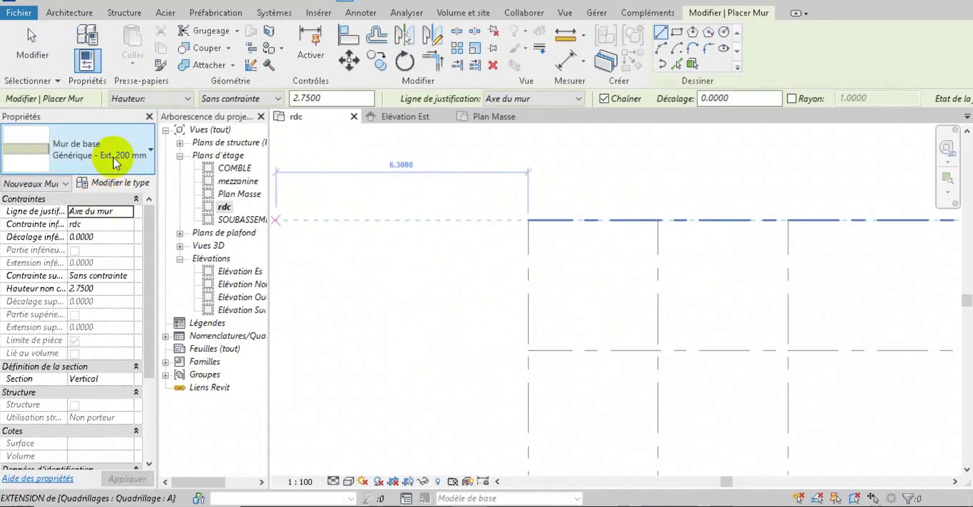
left_click(131, 184)
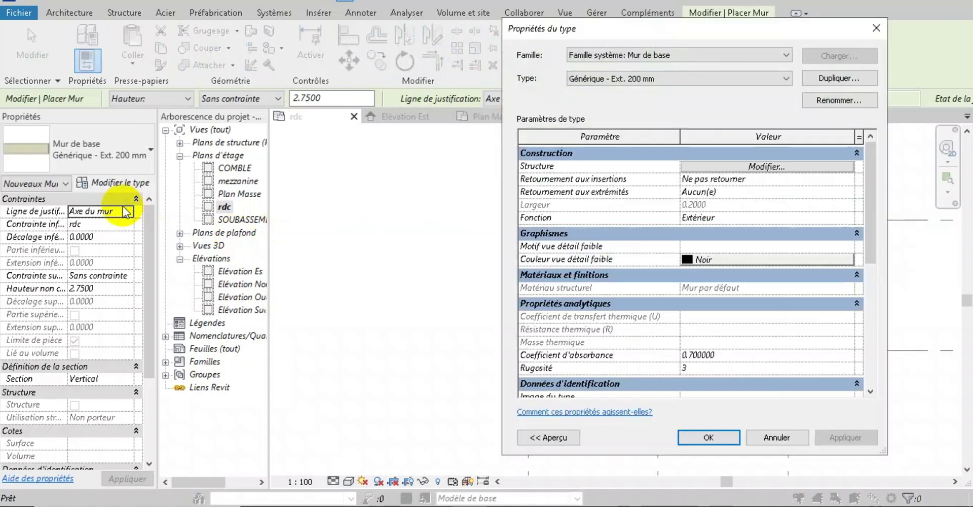
left_click(863, 77)
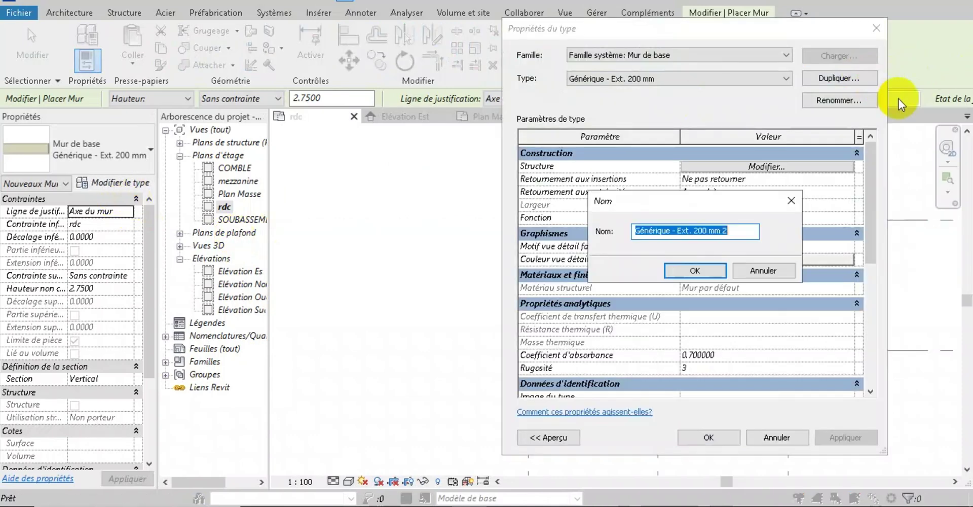
key("BackSpace")
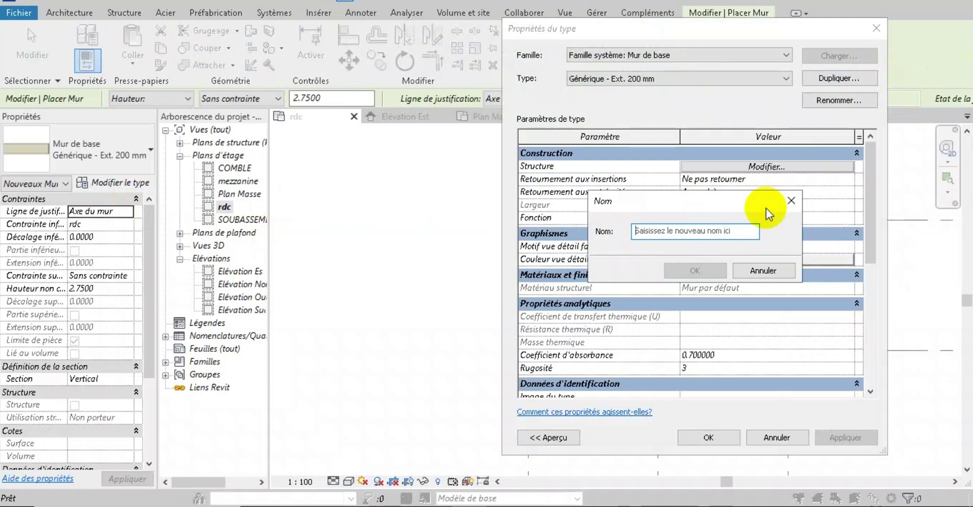
type("EXT")
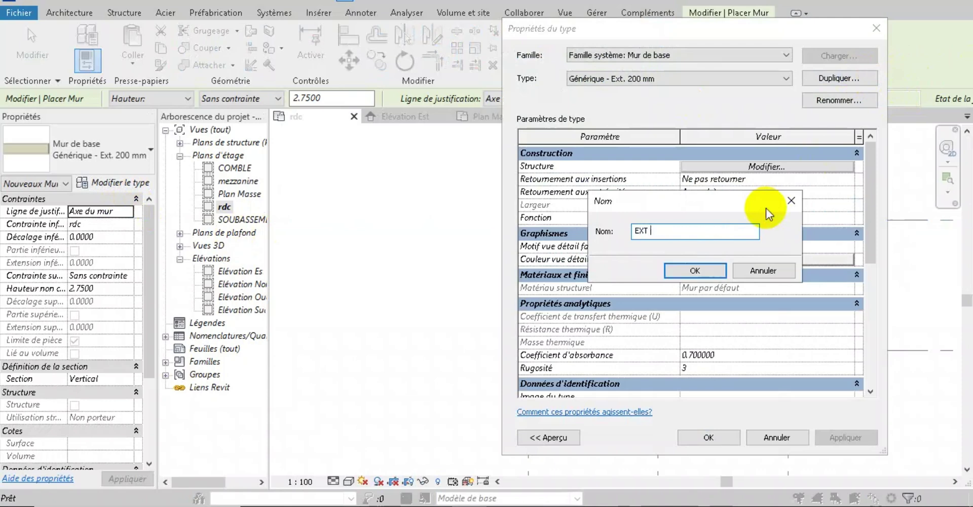
type(" P")
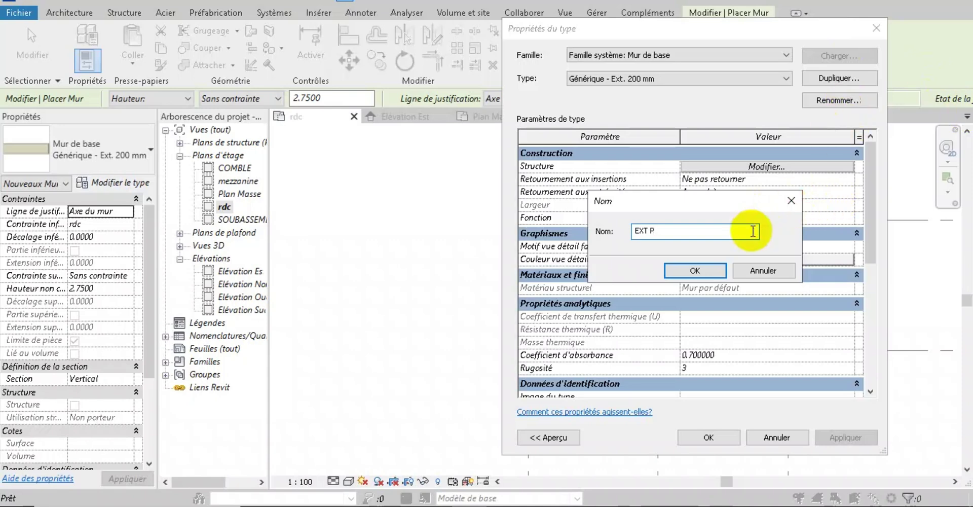
type("ARPAING PLUS ISOLENT")
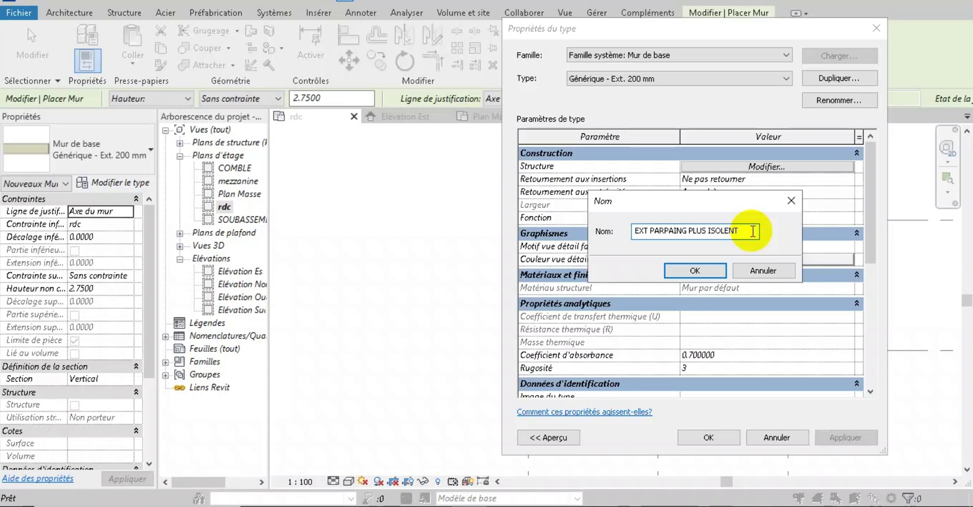
left_click(719, 270)
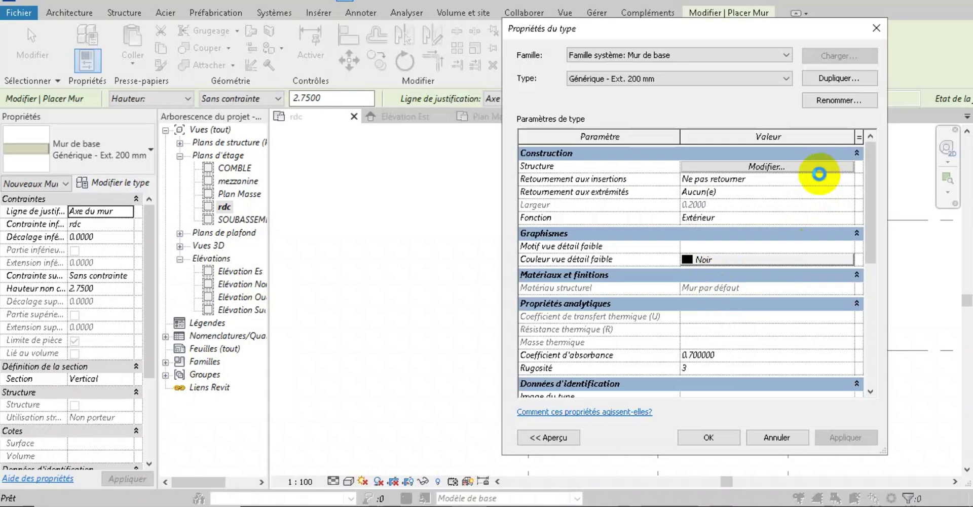
left_click(817, 166)
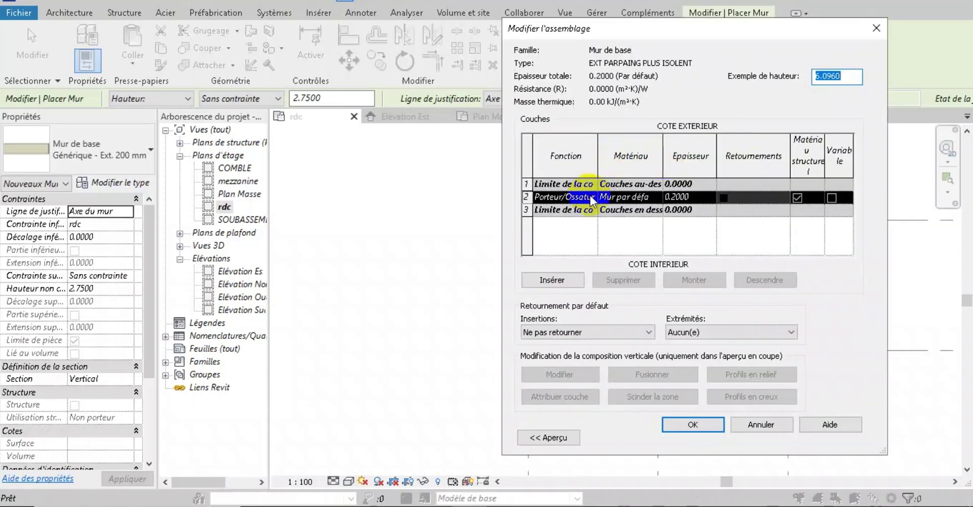
Step: Insert a new layer above the 0.2000 Porteur/Ossature layer and move that original layer below the lower core boundary
left_click(619, 200)
left_click(673, 197)
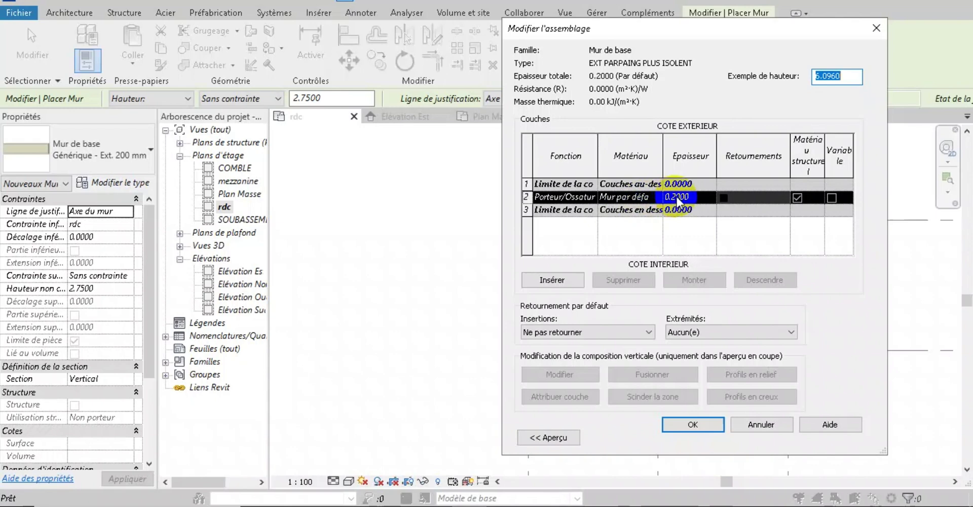
left_click(552, 284)
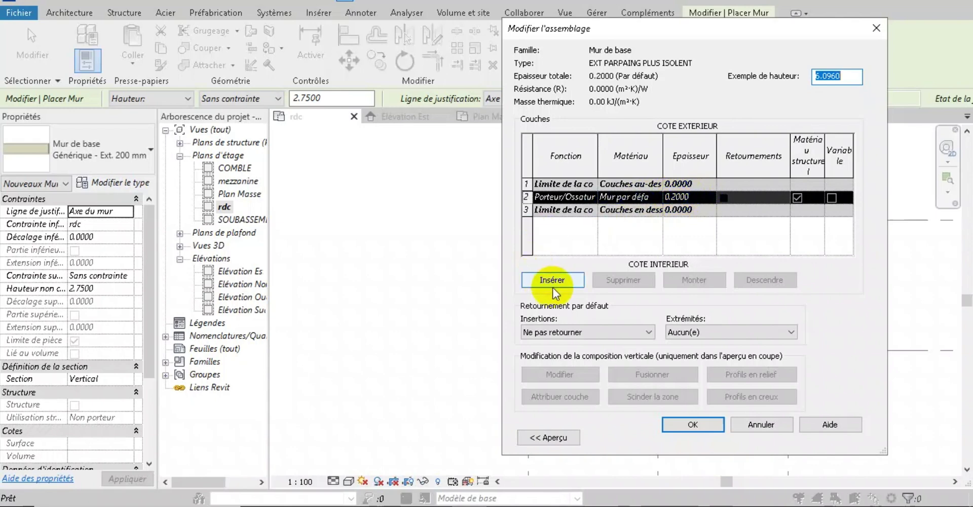
left_click(552, 281)
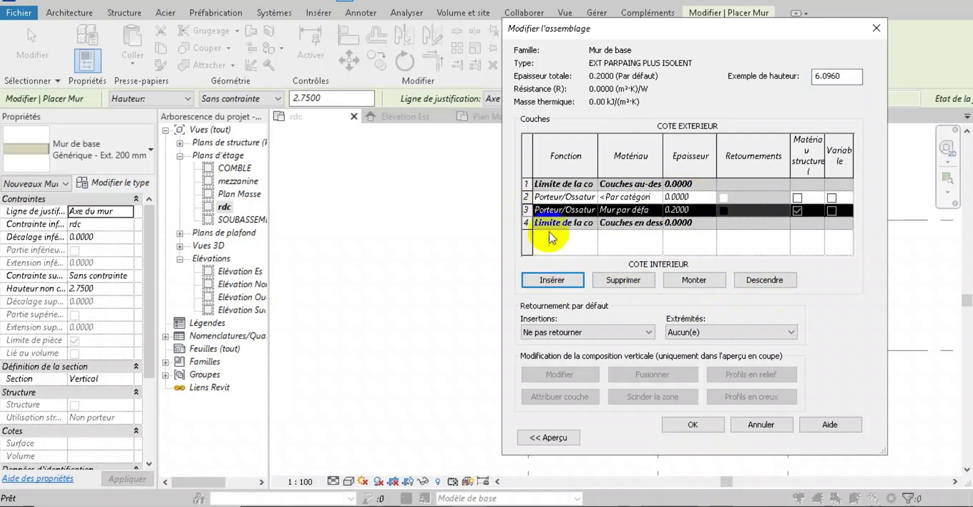
left_click(760, 281)
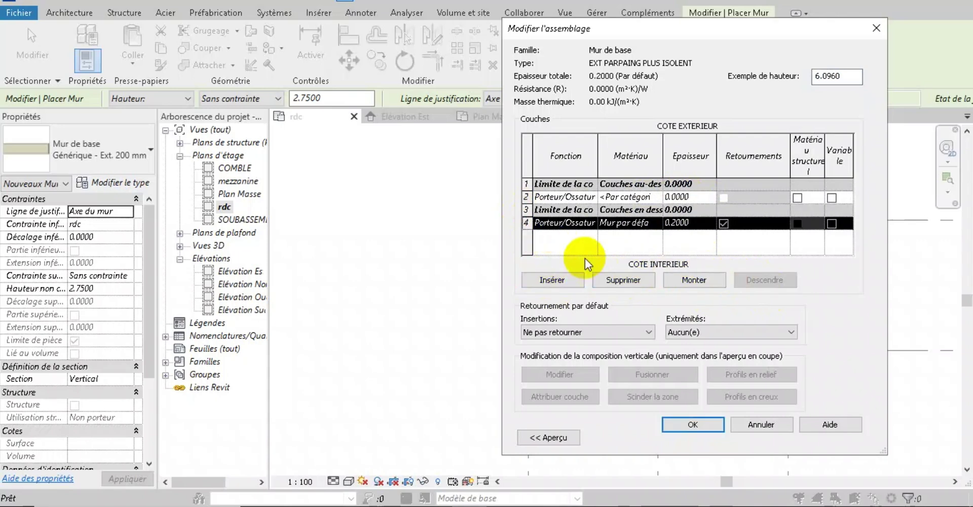
Step: Set the function of the layer below the core boundary to Isolant/Vide [3] and open its material selection
left_click(552, 226)
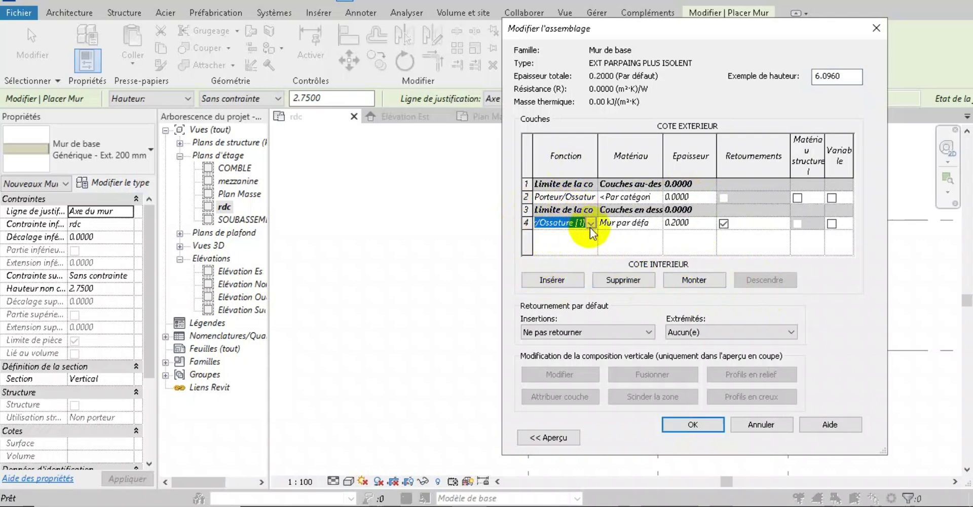
left_click(590, 223)
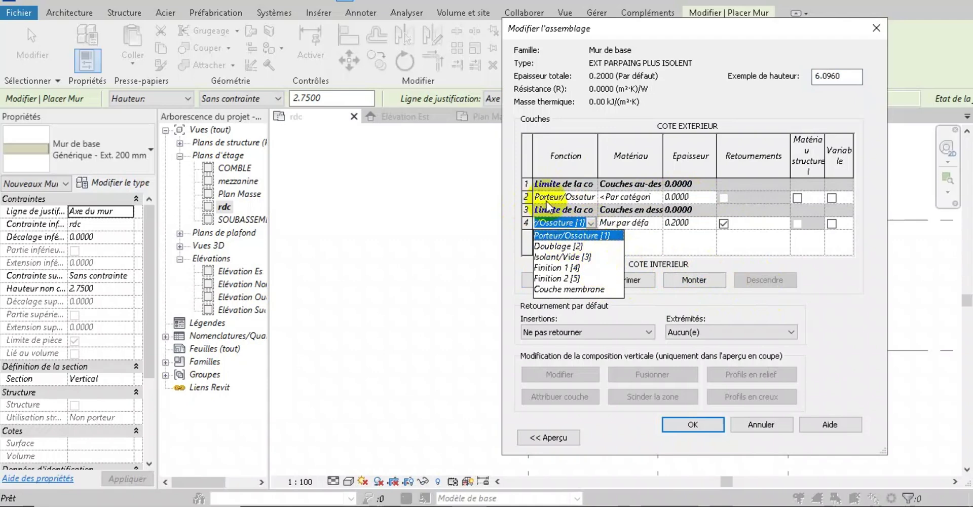
left_click(551, 255)
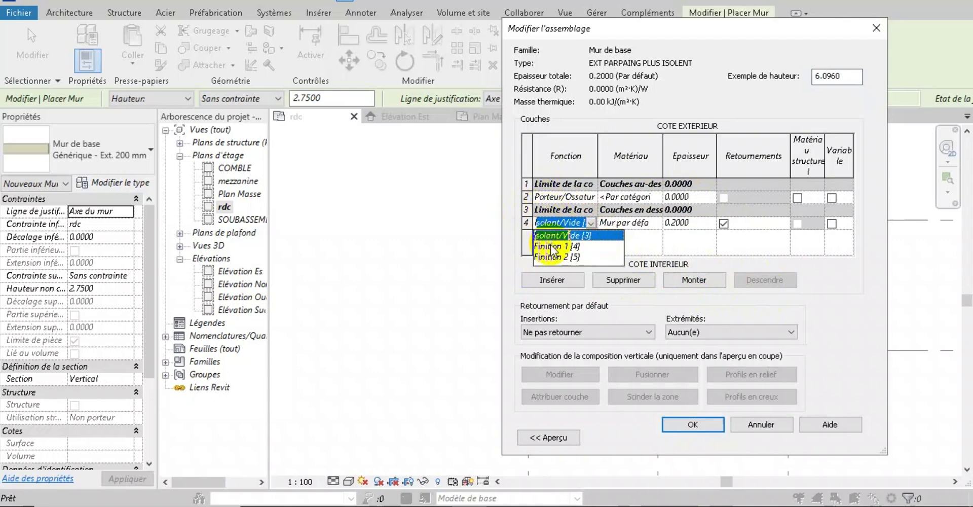
left_click(592, 239)
left_click(654, 225)
left_click(656, 222)
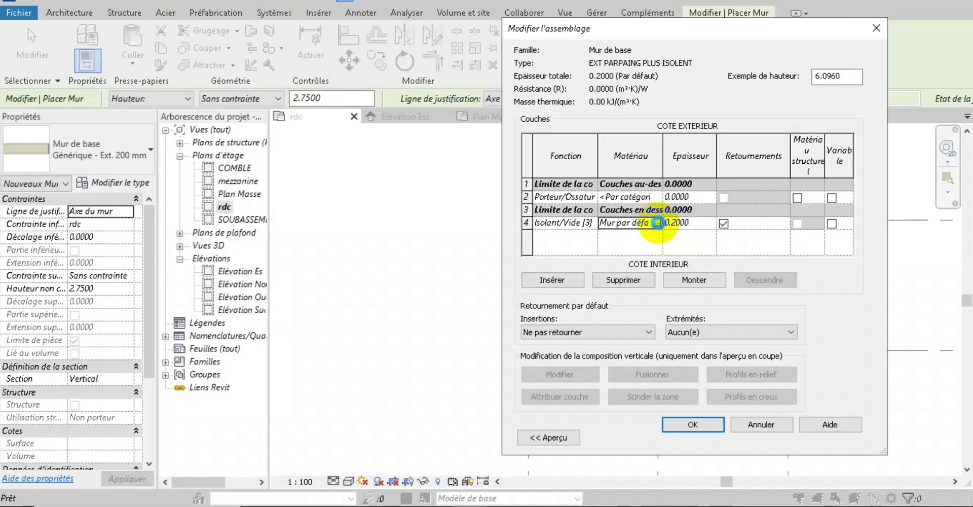
left_click(657, 222)
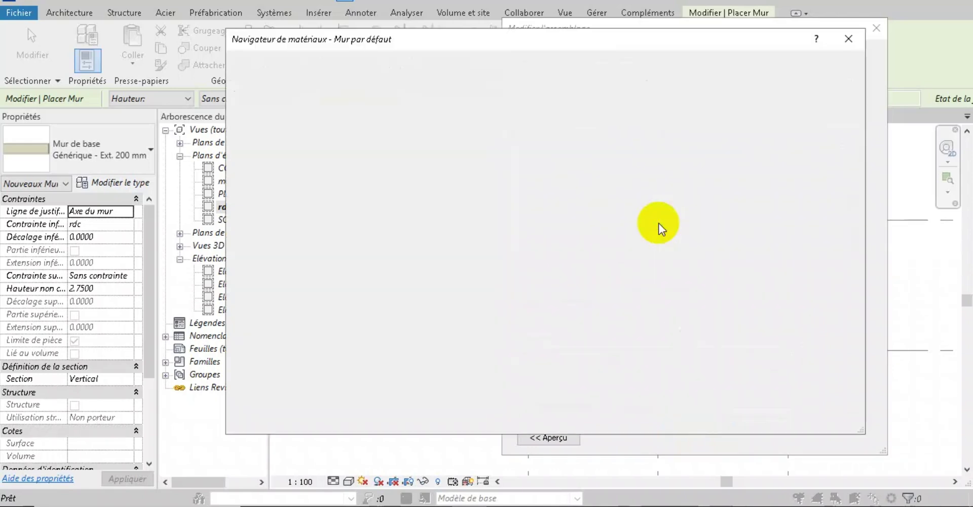
Step: Search the project materials for an insulation material using the terms ISO, LAINE and ROCH
type("ISO")
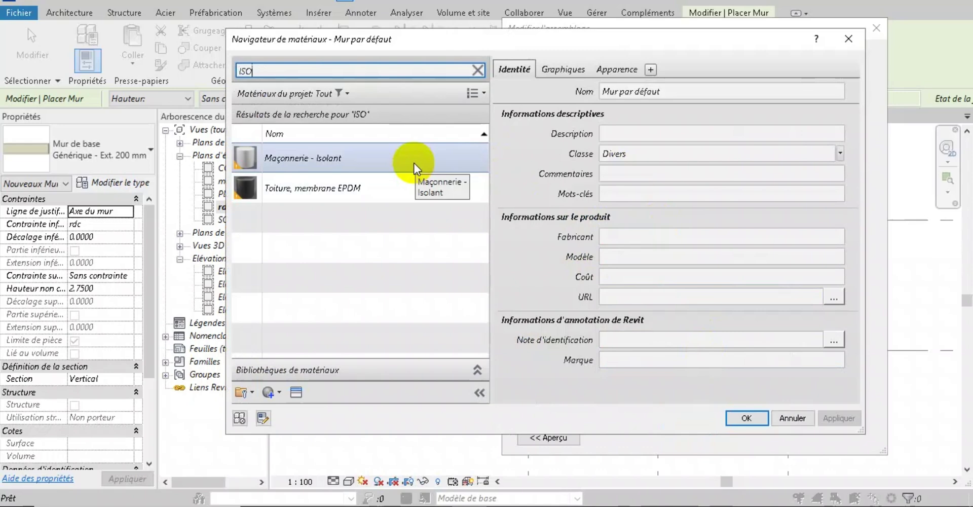
key("BackSpace")
key("BackSpace")
key("BackSpace")
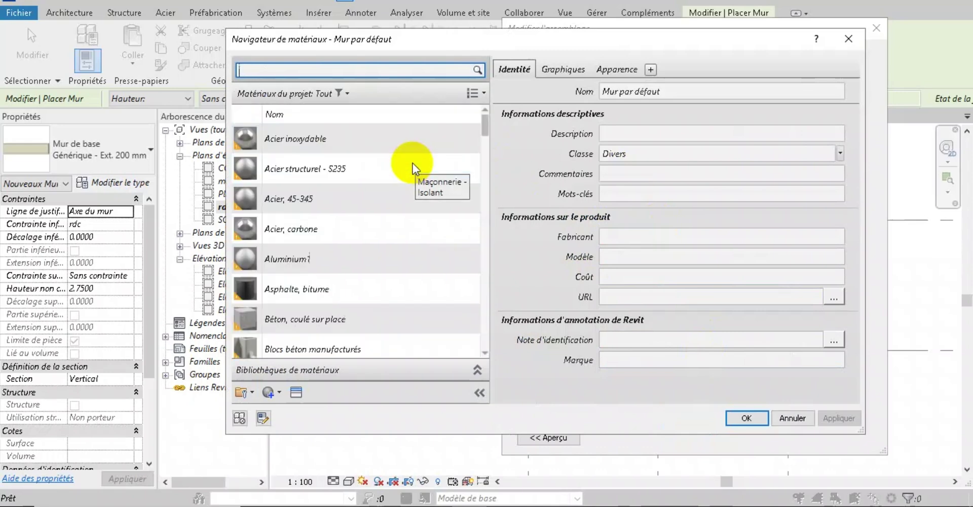
type("LAI")
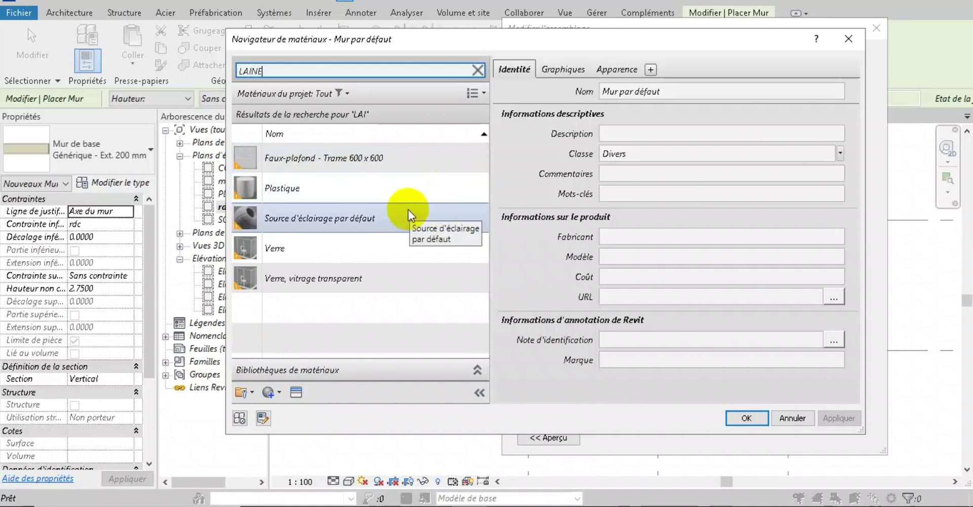
type("NE")
key("BackSpace")
key("BackSpace")
key("BackSpace")
key("BackSpace")
key("BackSpace")
type("ROC")
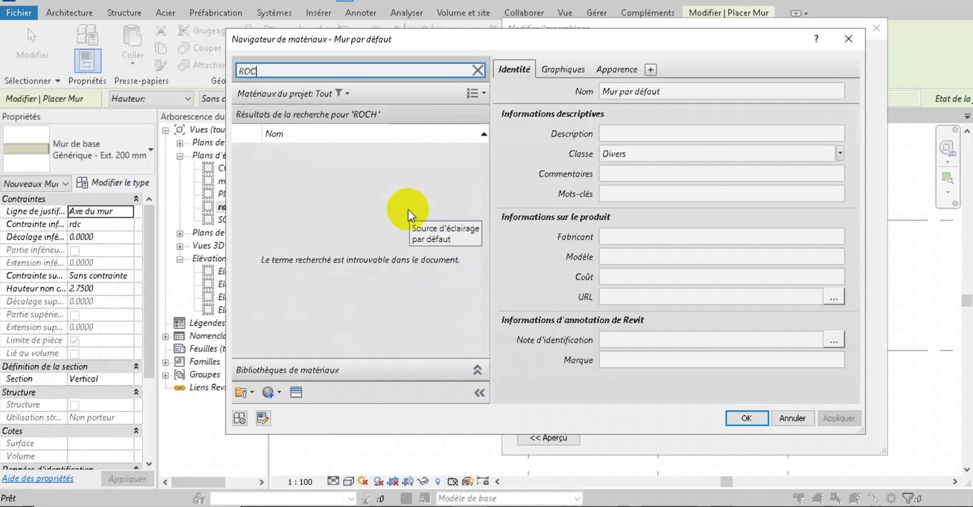
key("BackSpace")
key("BackSpace")
key("BackSpace")
type("ISON")
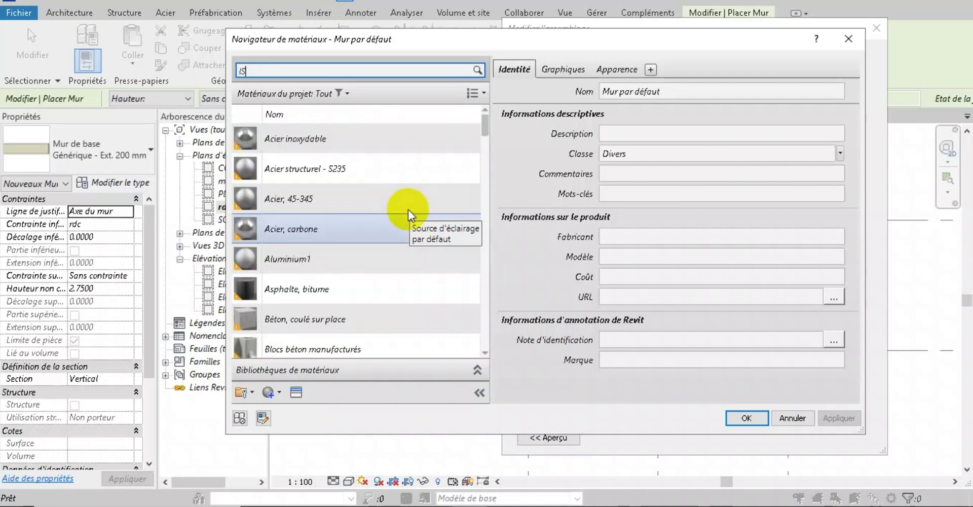
key("BackSpace")
key("BackSpace")
key("BackSpace")
key("BackSpace")
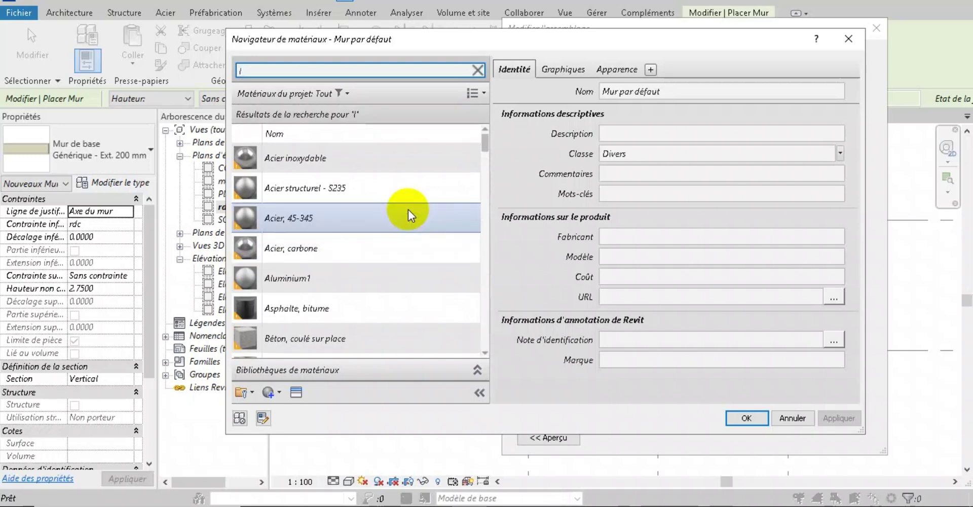
Step: Assign the material Maçonnerie - Isolant to the Isolant/Vide layer and set the layer's thickness to 0.1
type("ISO")
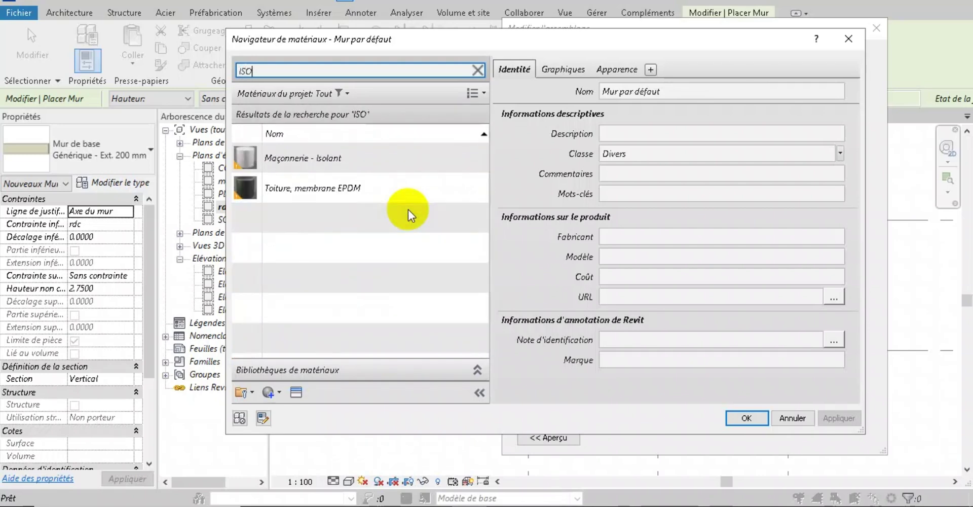
left_click(400, 160)
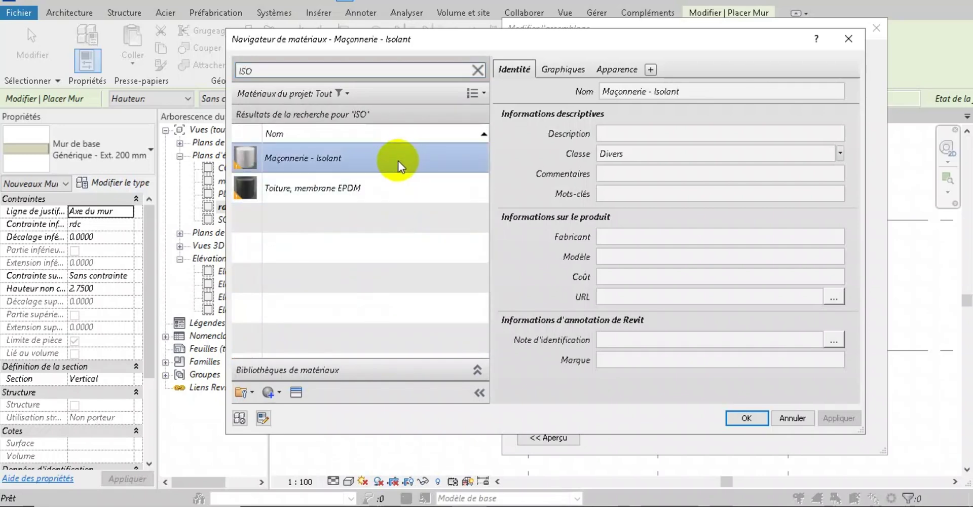
left_click(758, 421)
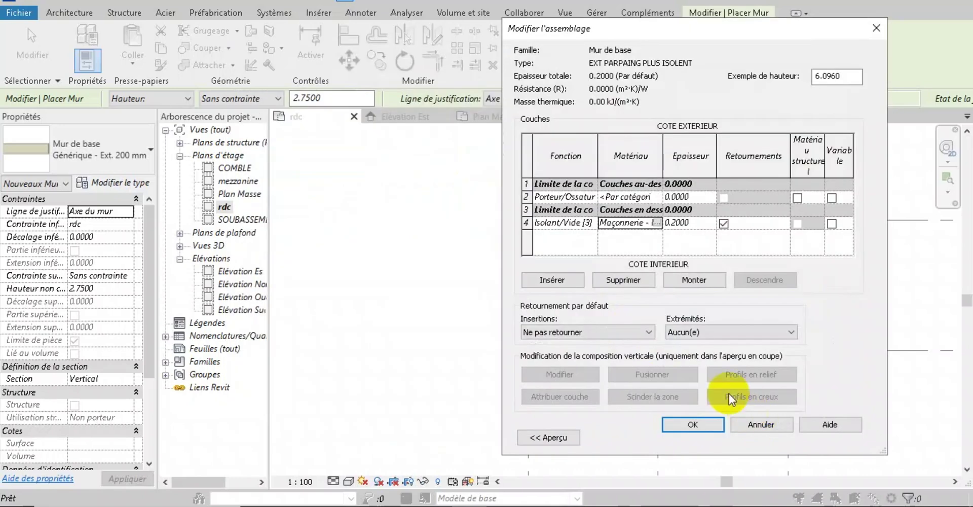
left_click(677, 223)
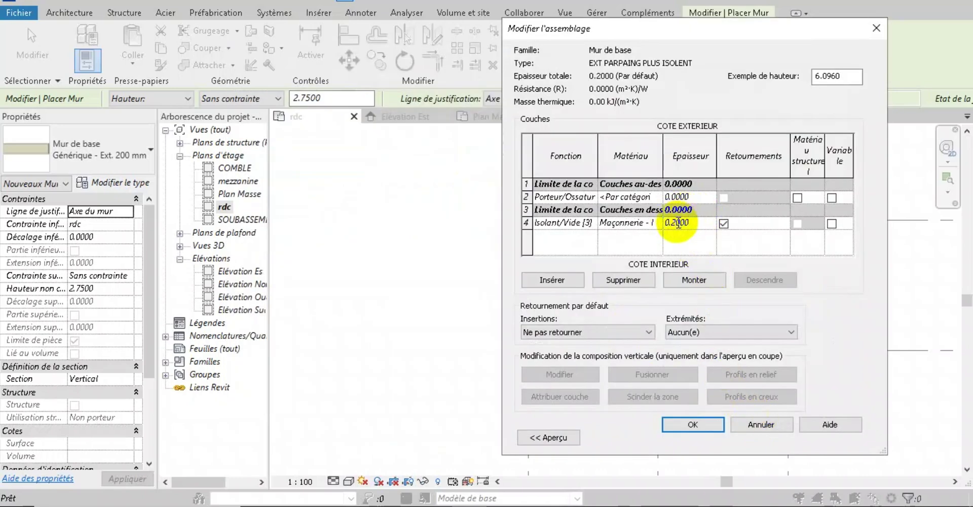
key("BackSpace")
type("1")
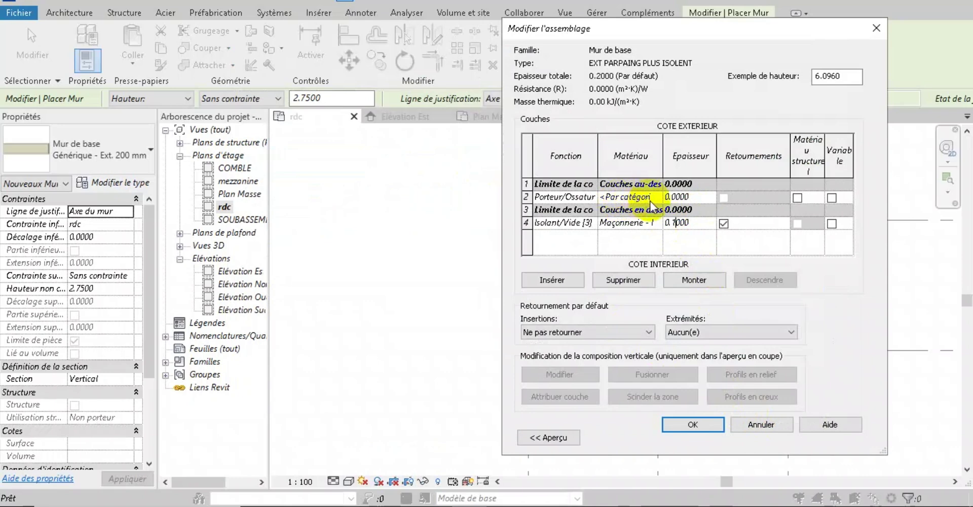
Step: Search the materials for the Porteur/Ossature layer using PARP, MAC and MA, and select Brique, commune
left_click(635, 196)
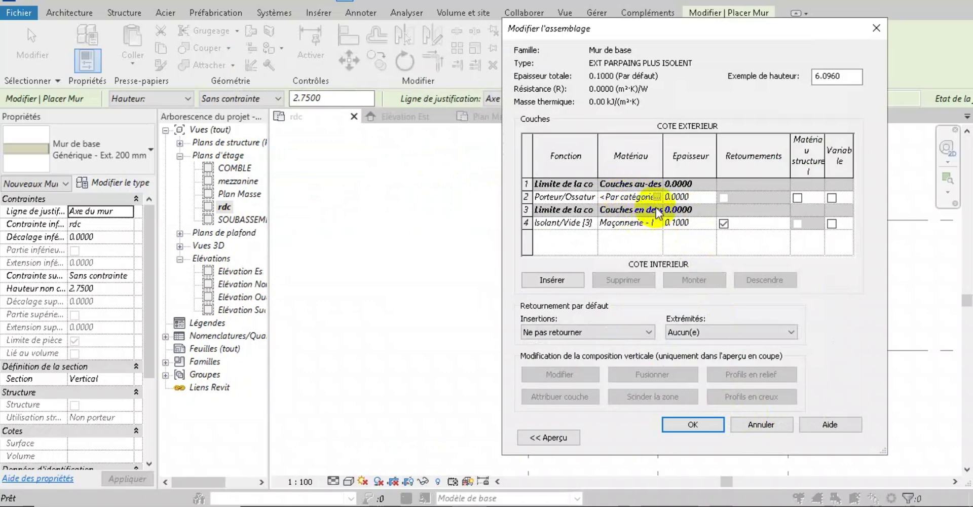
left_click(658, 198)
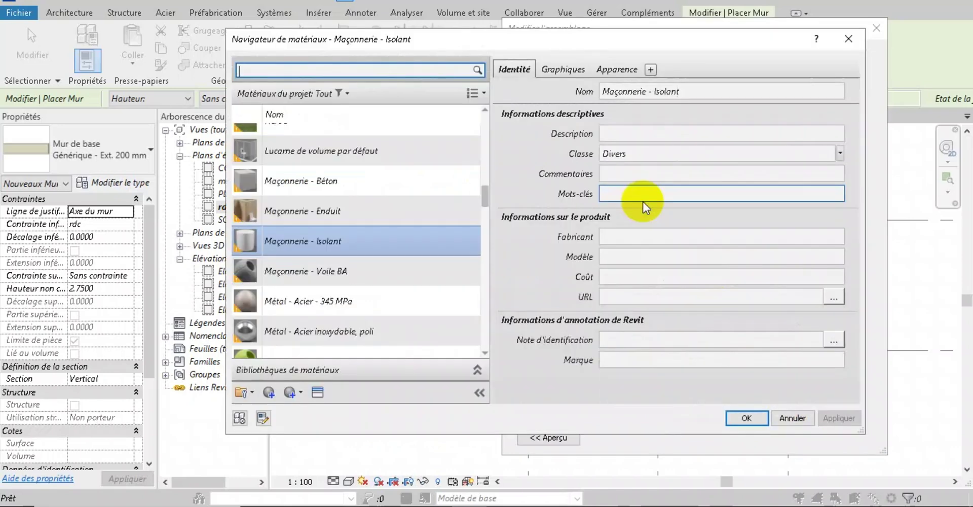
type("PAR")
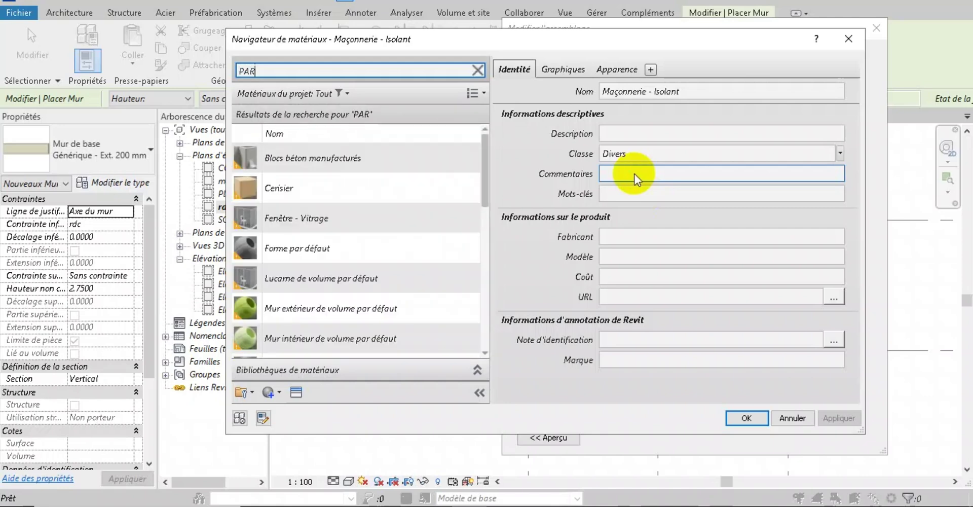
type("P")
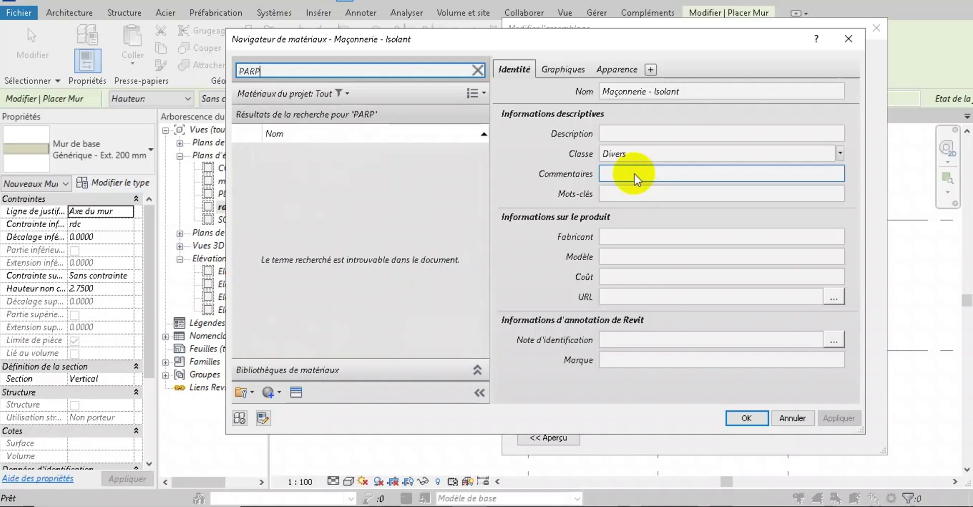
key("BackSpace")
key("BackSpace")
key("BackSpace")
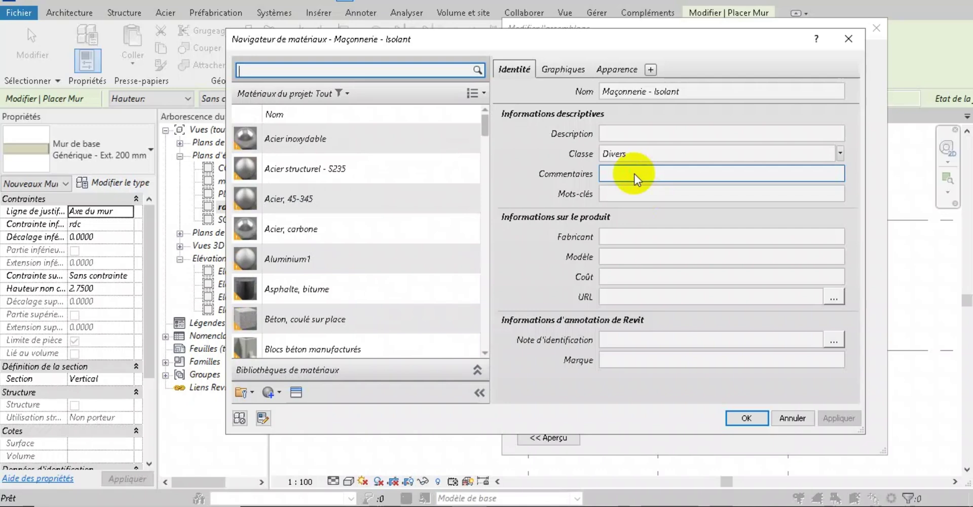
type("C")
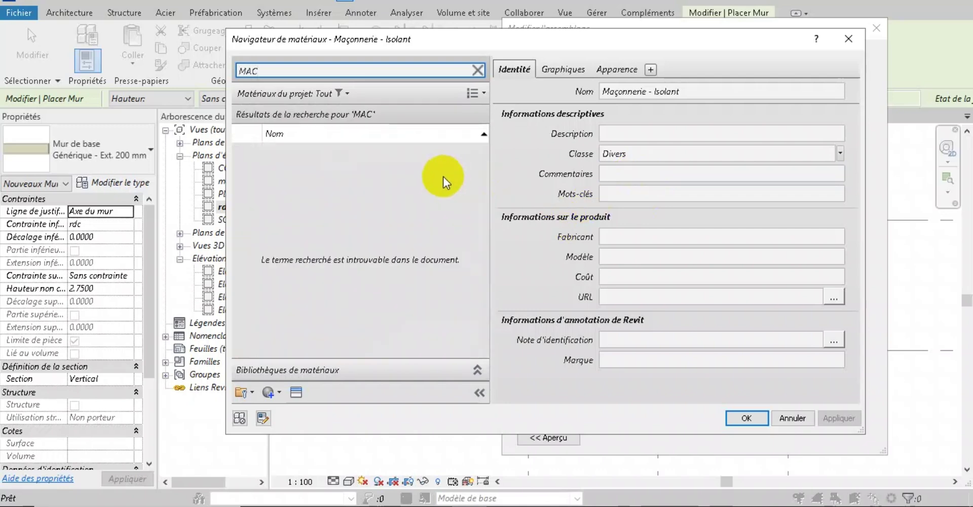
key("BackSpace")
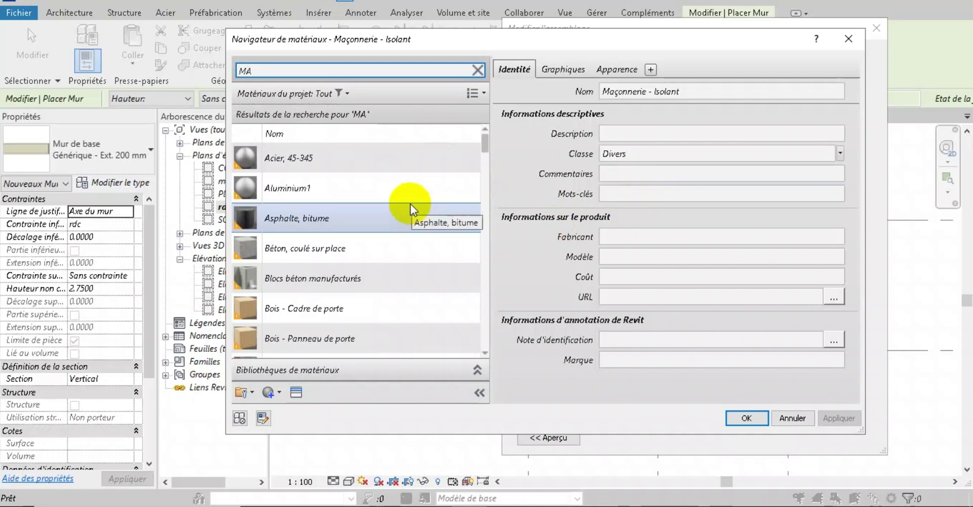
scroll(409, 204, "down", 2)
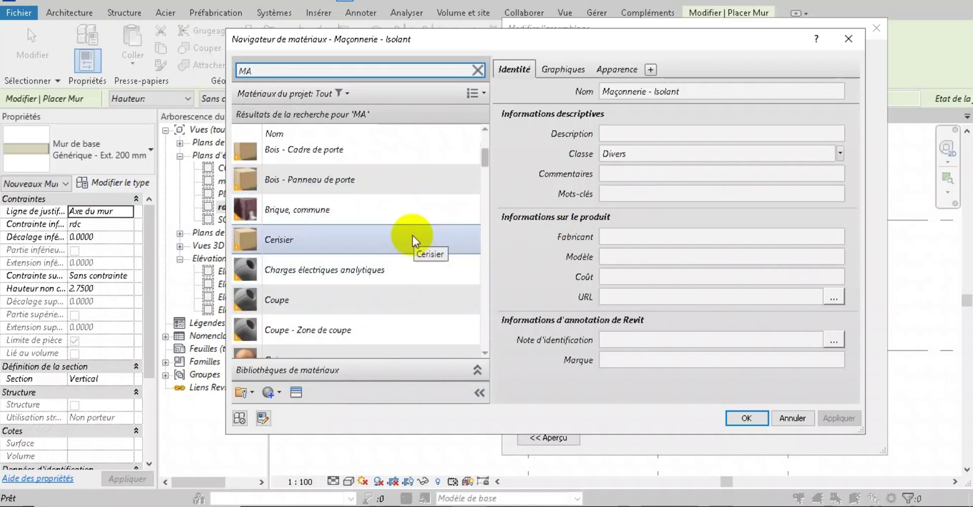
left_click(403, 215)
scroll(403, 215, "down", 2)
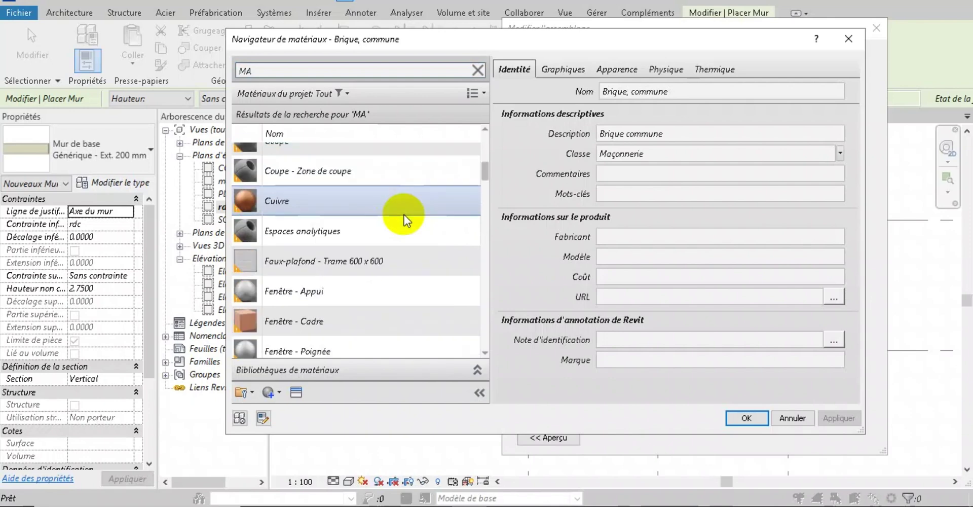
scroll(403, 214, "up", 4)
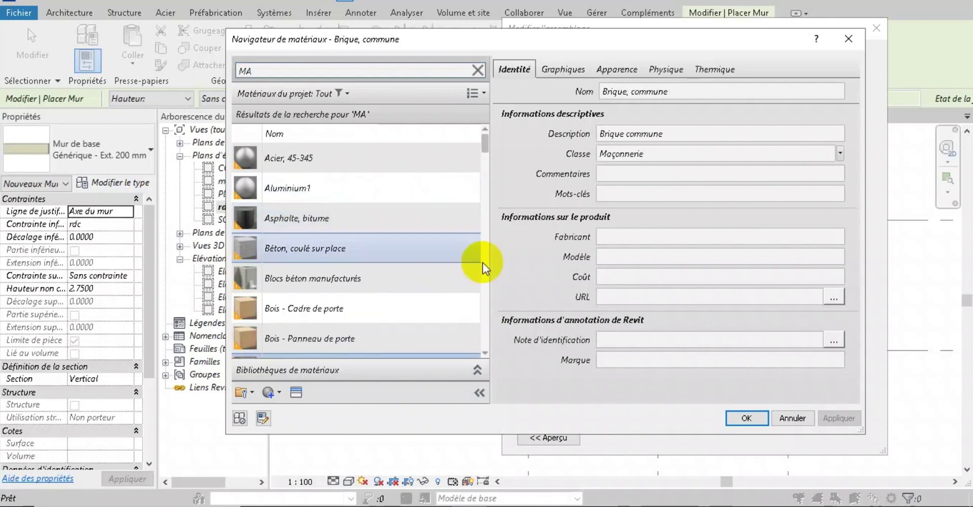
Step: Find Brique, commune by searching BR, assign it to the Porteur/Ossature layer and set that layer's thickness to 0.2
double_click(391, 74)
key("BackSpace")
type("BR")
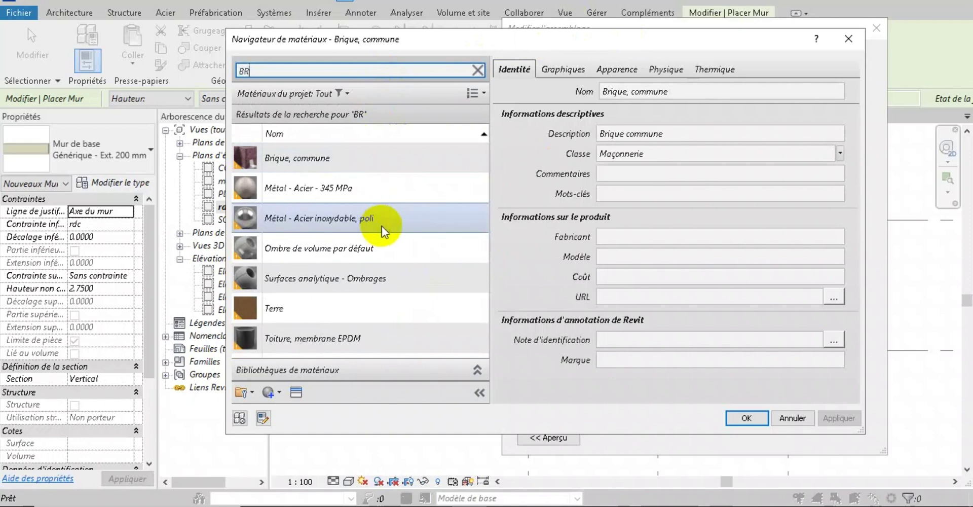
left_click(421, 157)
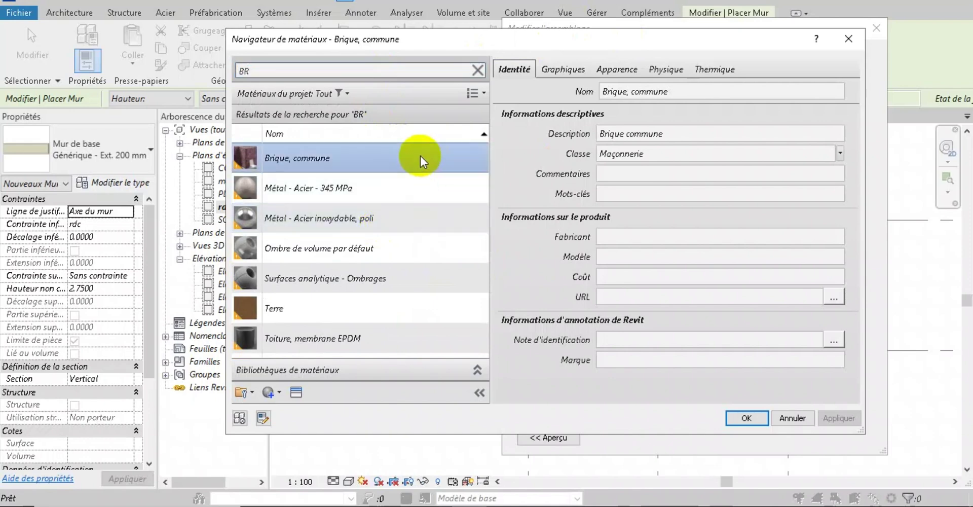
left_click(746, 417)
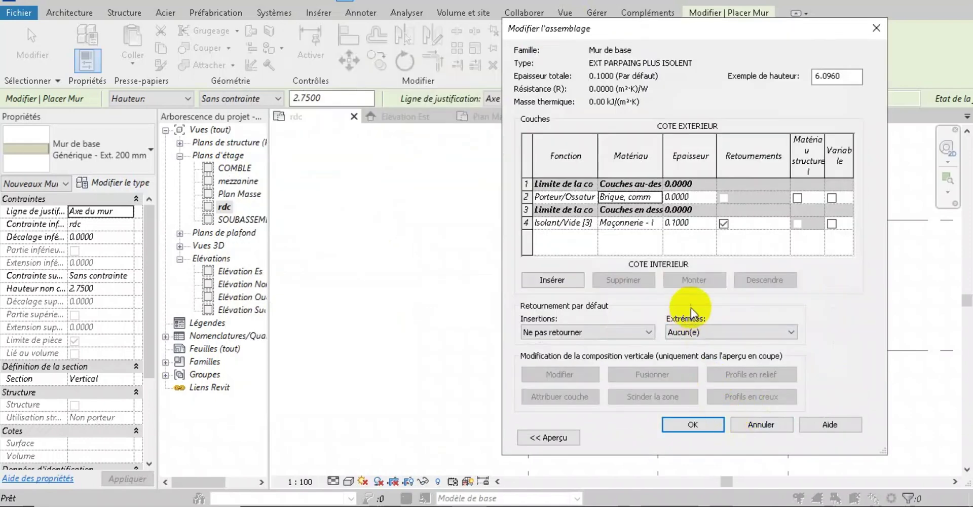
left_click(676, 193)
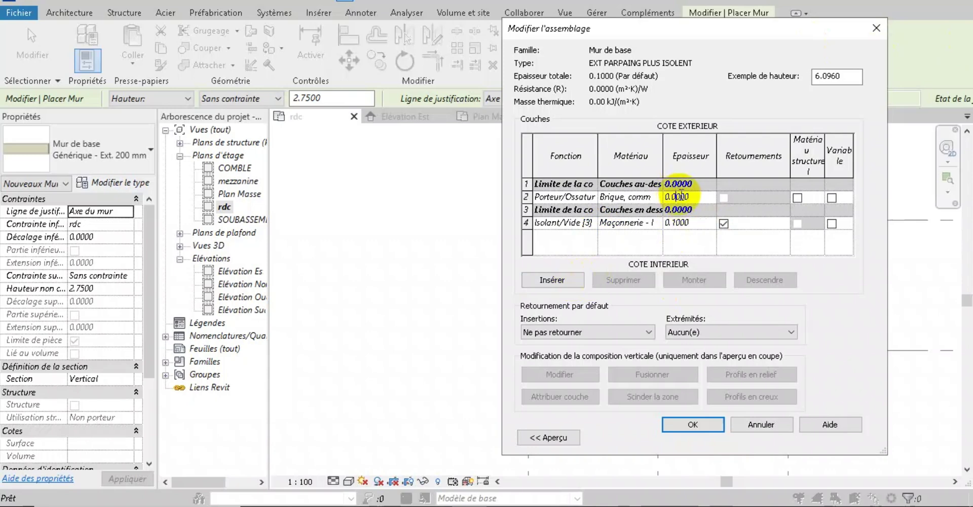
type("0.2")
left_click(794, 180)
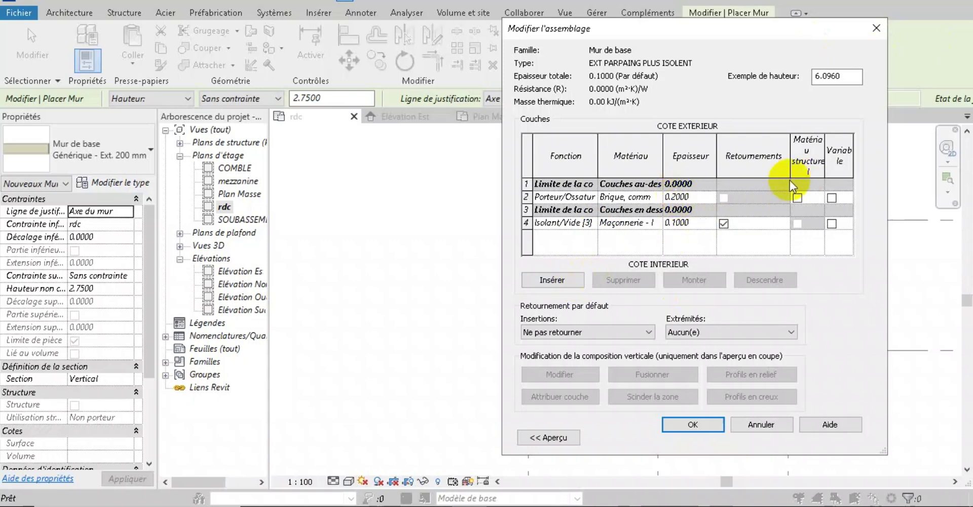
Step: Set the shading colour of the Isolant/Vide layer's material Maçonnerie - Isolant to orange RGB 255 128 0
left_click(765, 245)
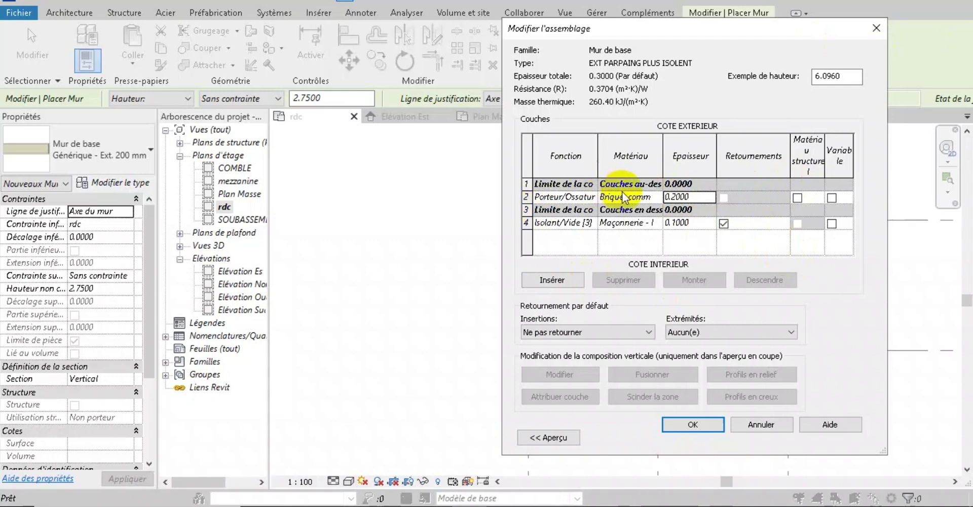
left_click(639, 224)
left_click(658, 222)
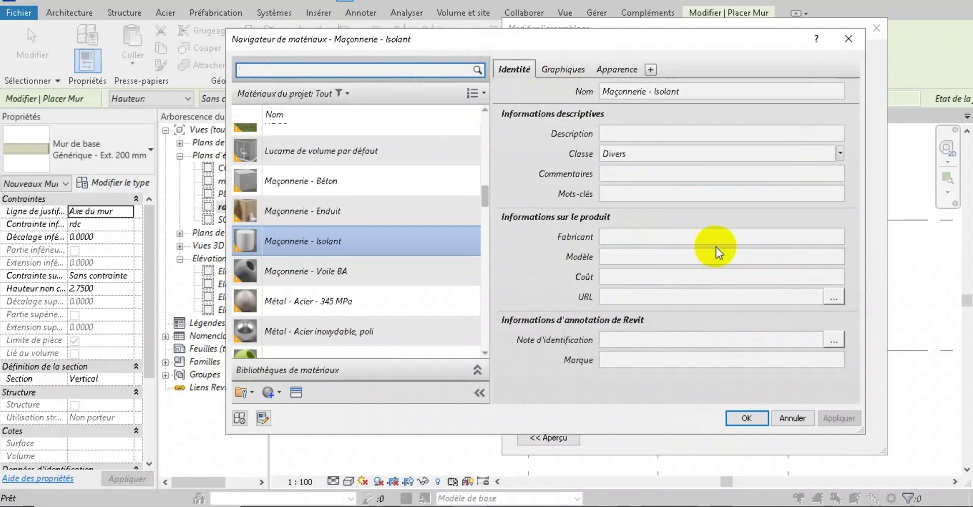
left_click(566, 71)
left_click(567, 74)
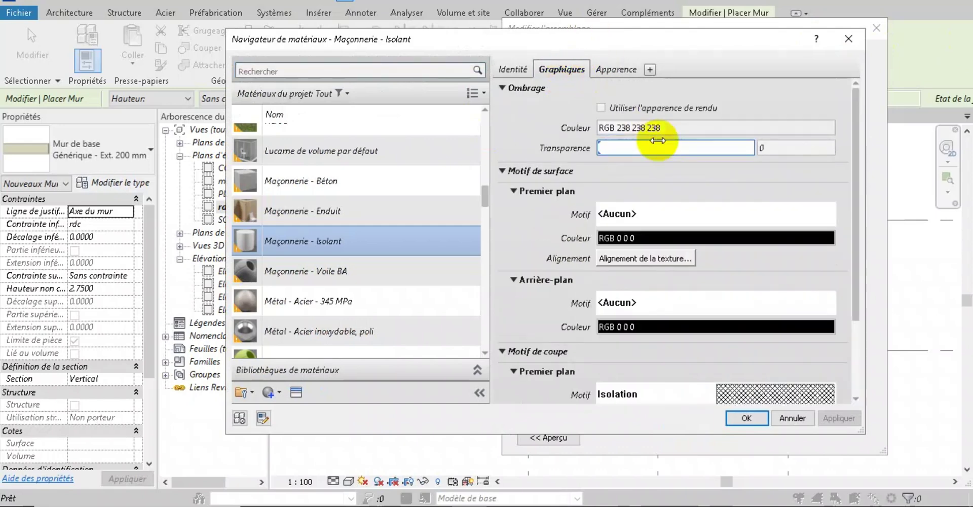
left_click(692, 128)
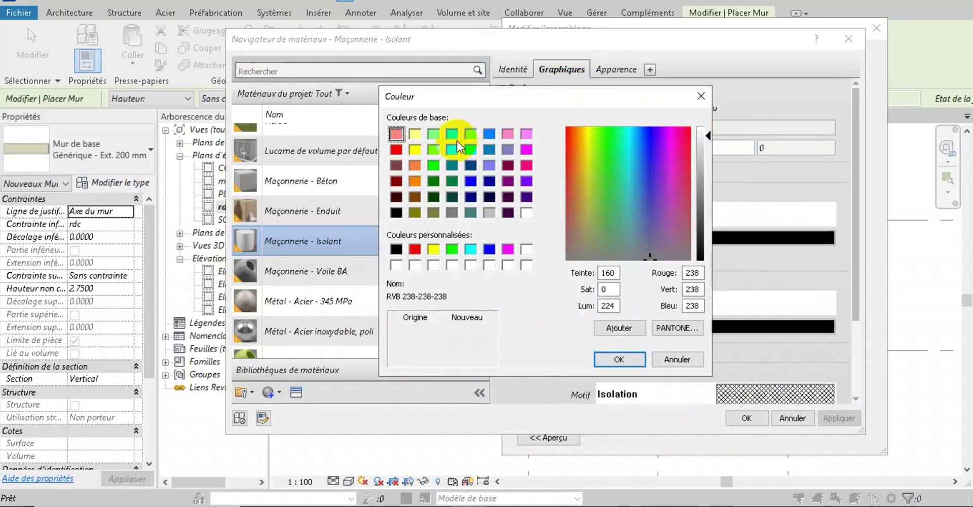
left_click(415, 181)
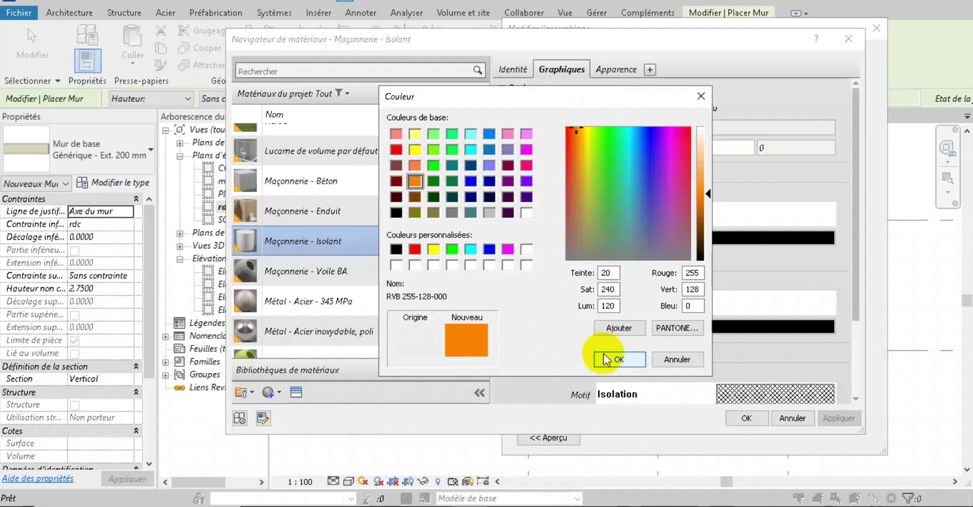
left_click(618, 358)
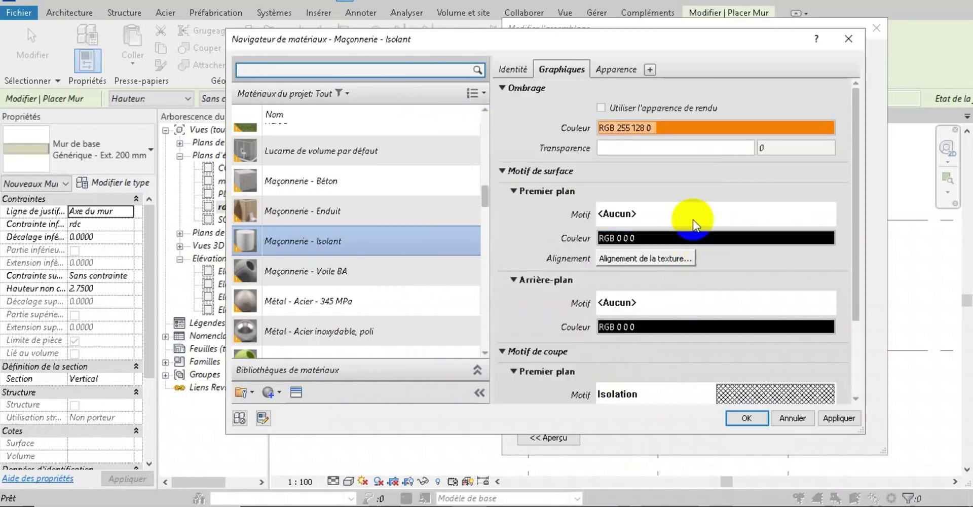
Step: Assign the Isolant - Rigide fill pattern to both the foreground and background of the material's surface pattern
left_click(693, 219)
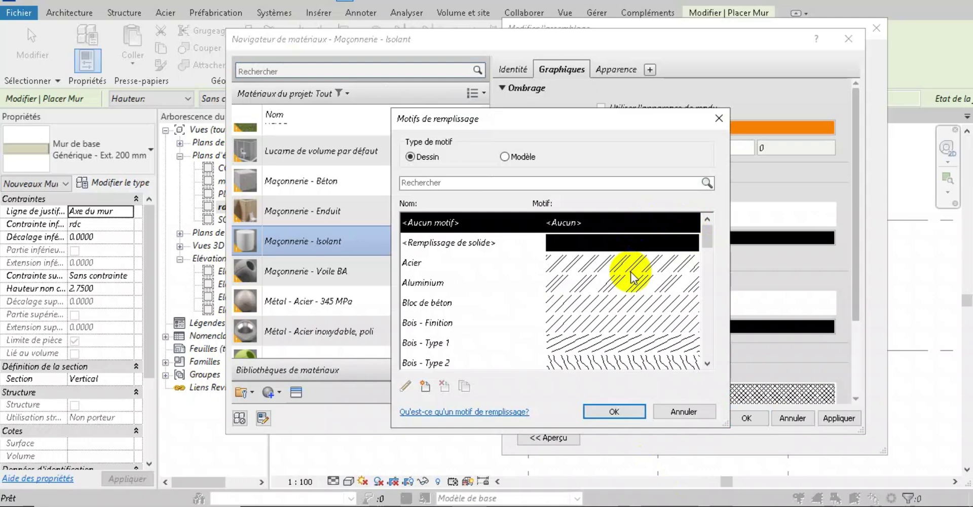
key("i")
left_click(573, 344)
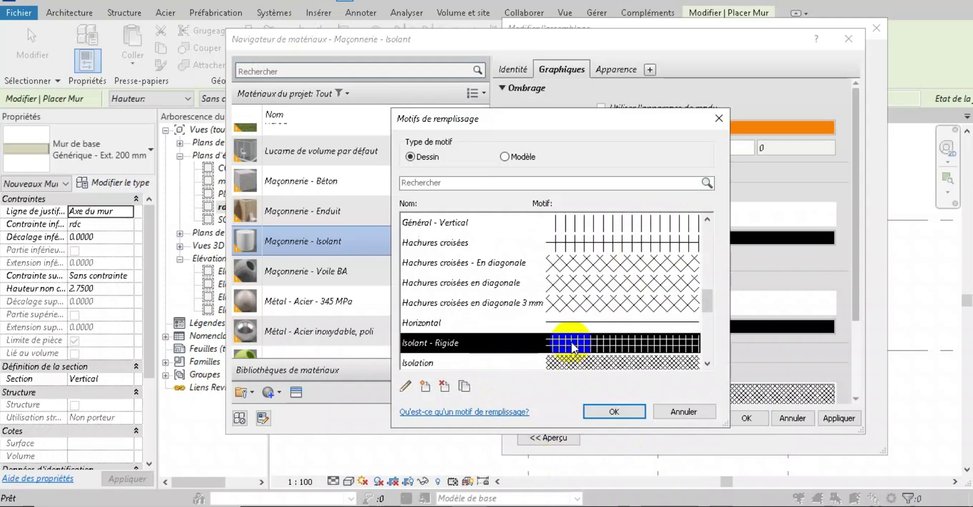
left_click(614, 412)
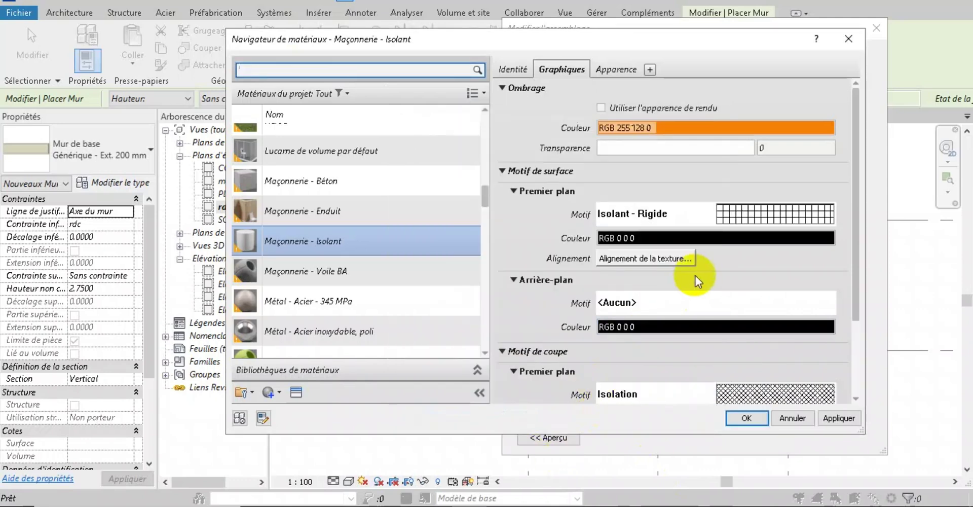
left_click(673, 309)
key("i")
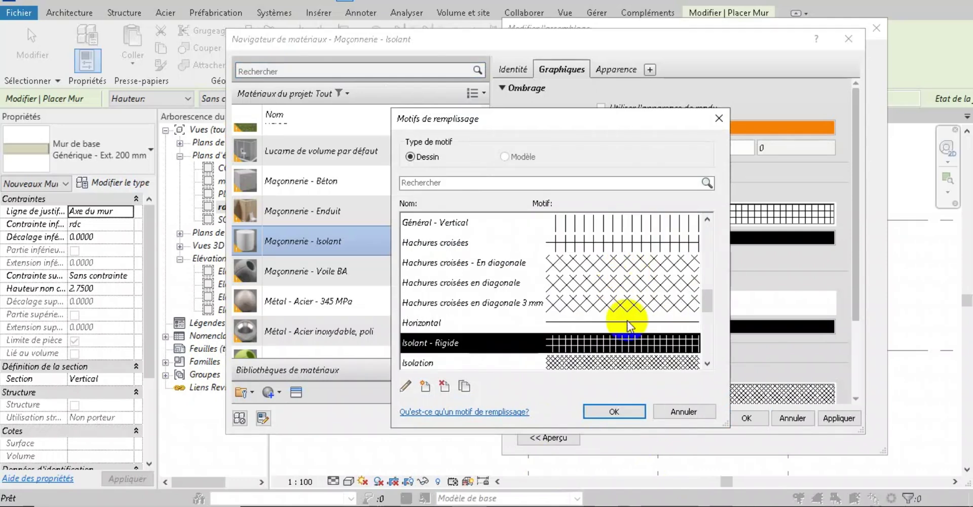
left_click(614, 410)
scroll(674, 274, "down", 2)
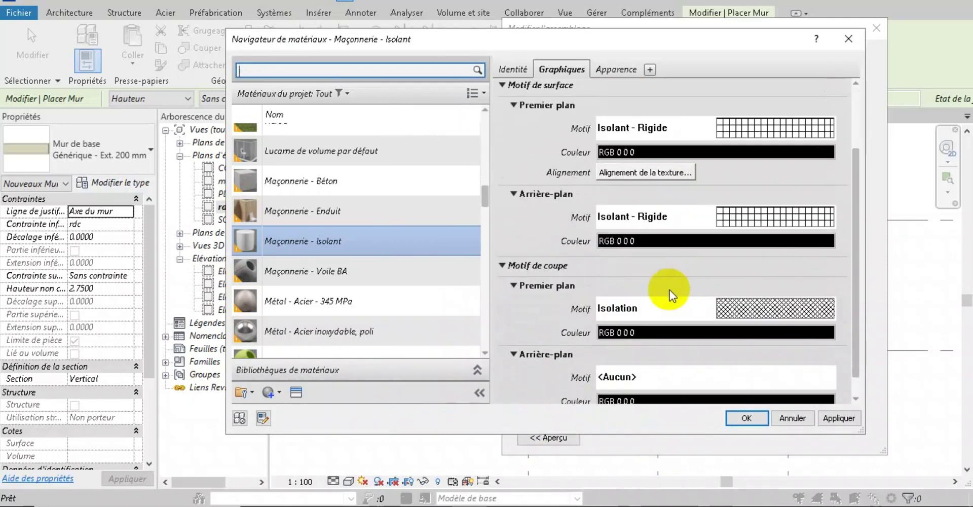
Step: Check the material's cut pattern settings and keep Isolation as the foreground cut pattern
scroll(673, 282, "up", 2)
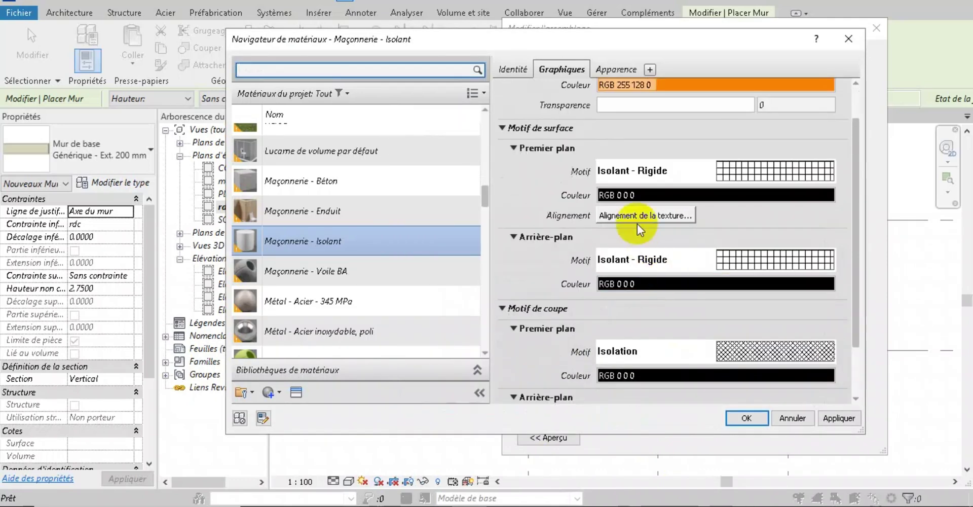
scroll(630, 203, "down", 3)
scroll(658, 252, "up", 2)
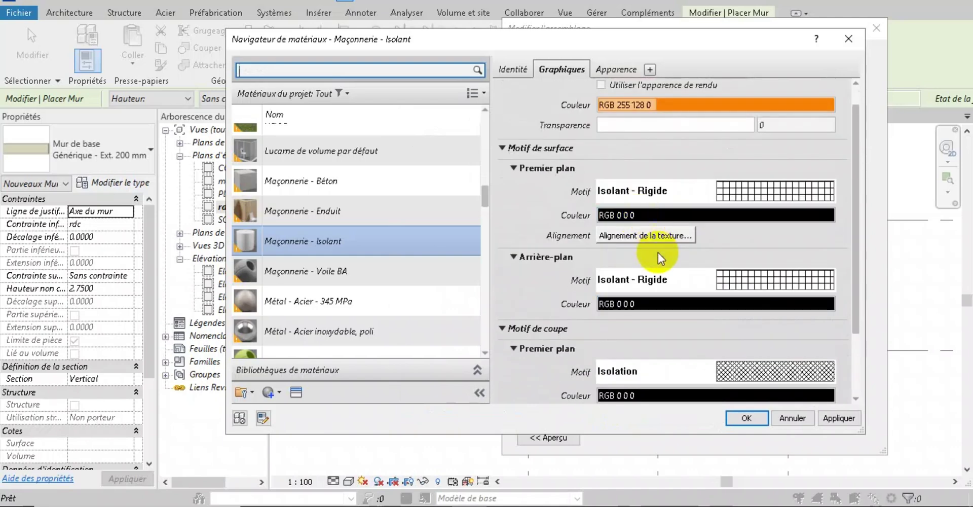
left_click(762, 372)
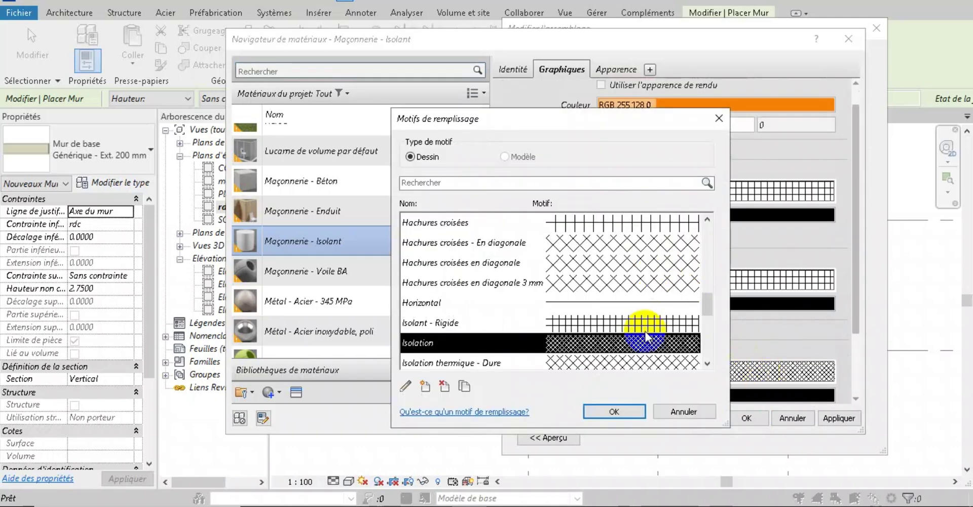
left_click(614, 411)
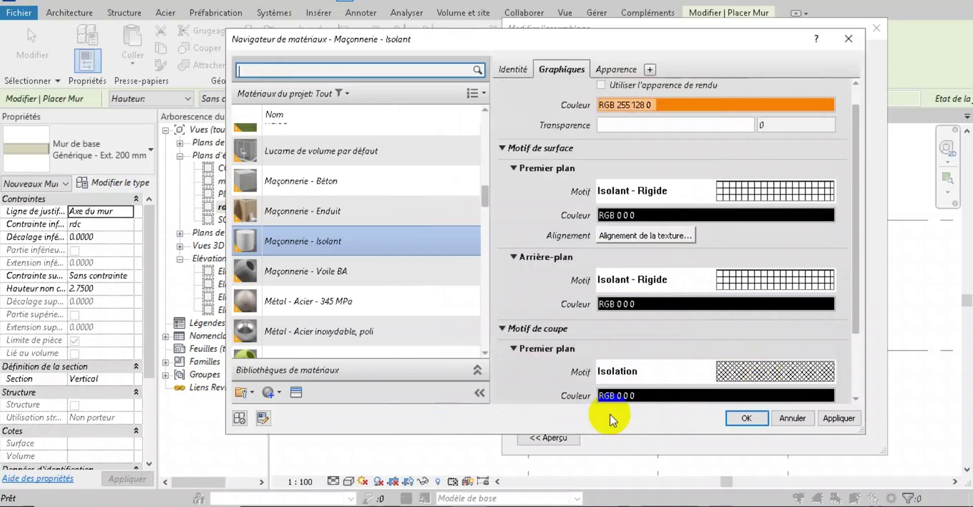
scroll(633, 318, "down", 2)
scroll(631, 318, "up", 3)
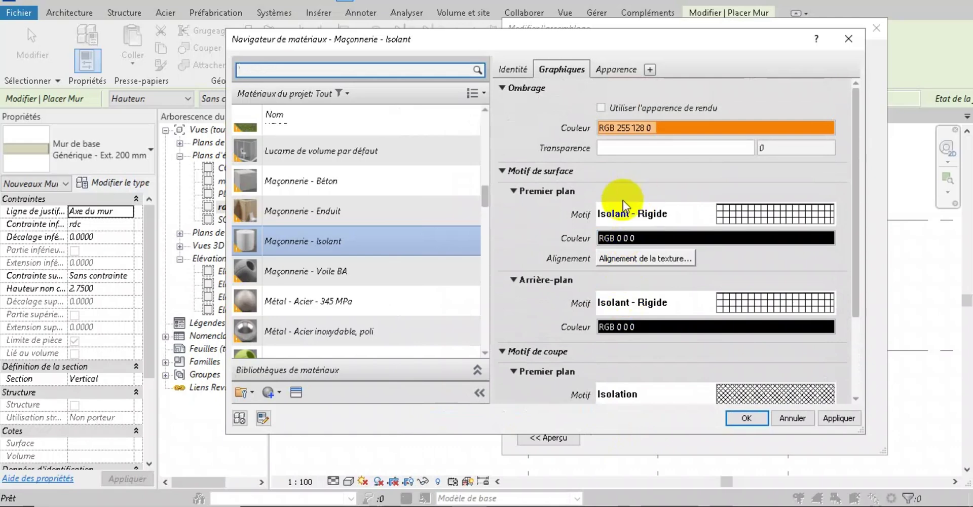
Step: Enable Motif de relief in the appearance of Maçonnerie - Isolant without choosing an image, keeping the type Plastique (opaque)
left_click(620, 70)
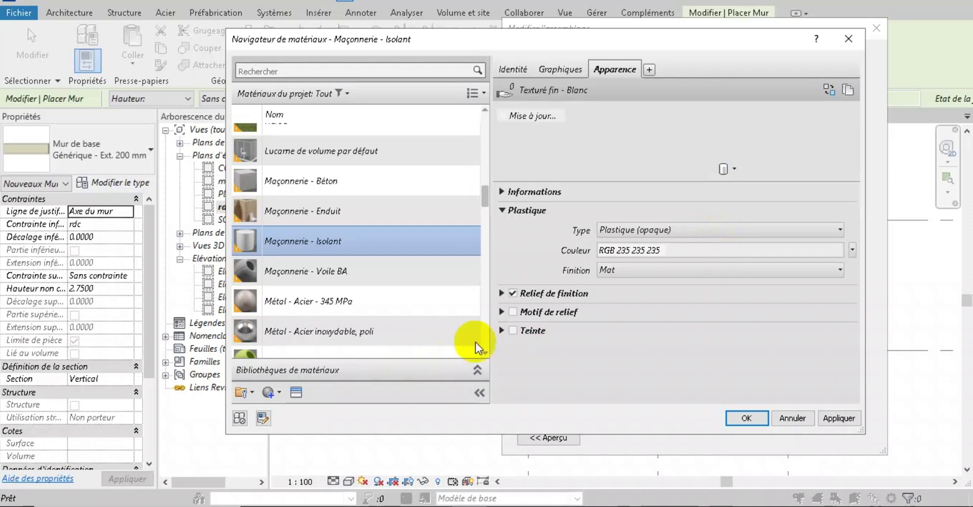
left_click(512, 312)
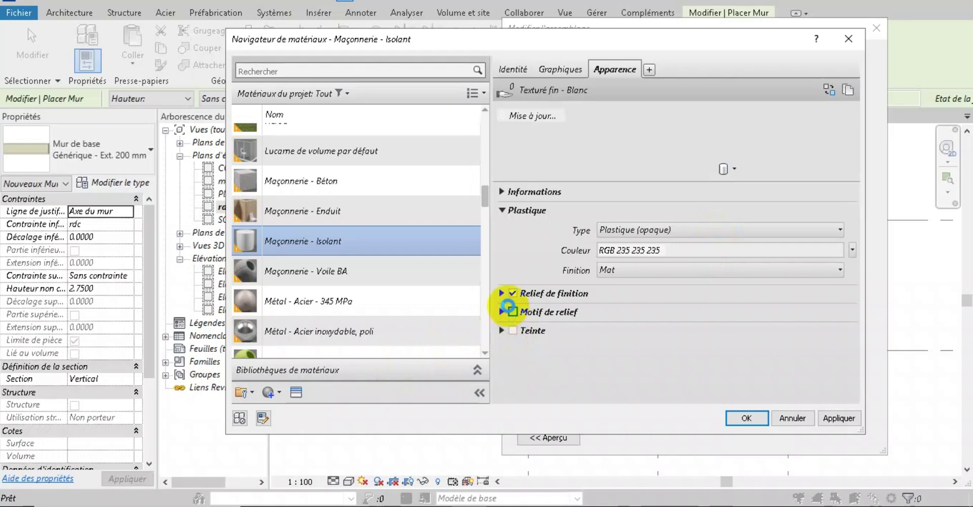
left_click(509, 307)
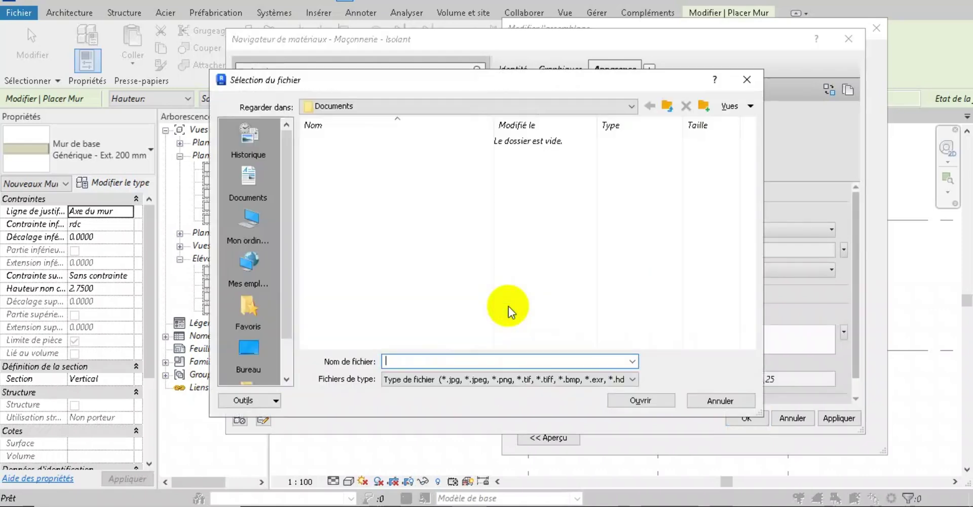
left_click(746, 80)
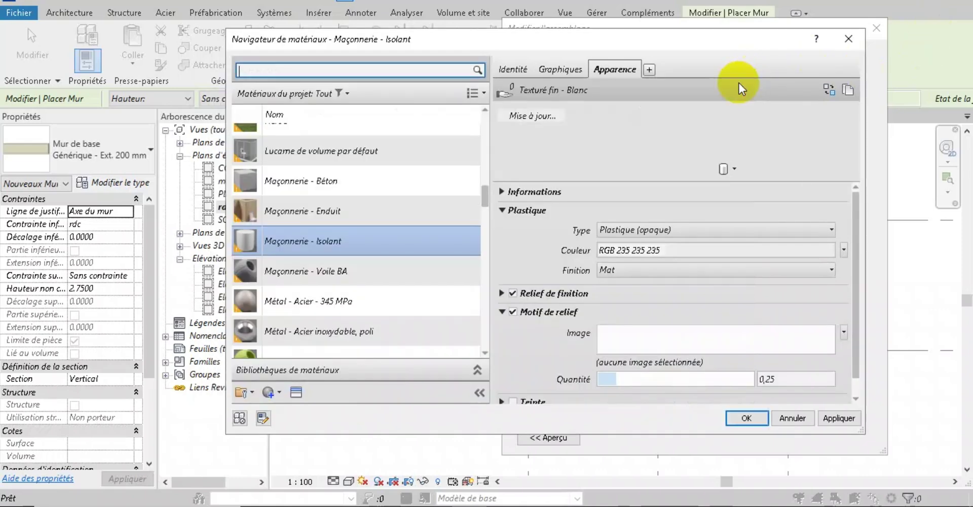
left_click(680, 231)
left_click(680, 231)
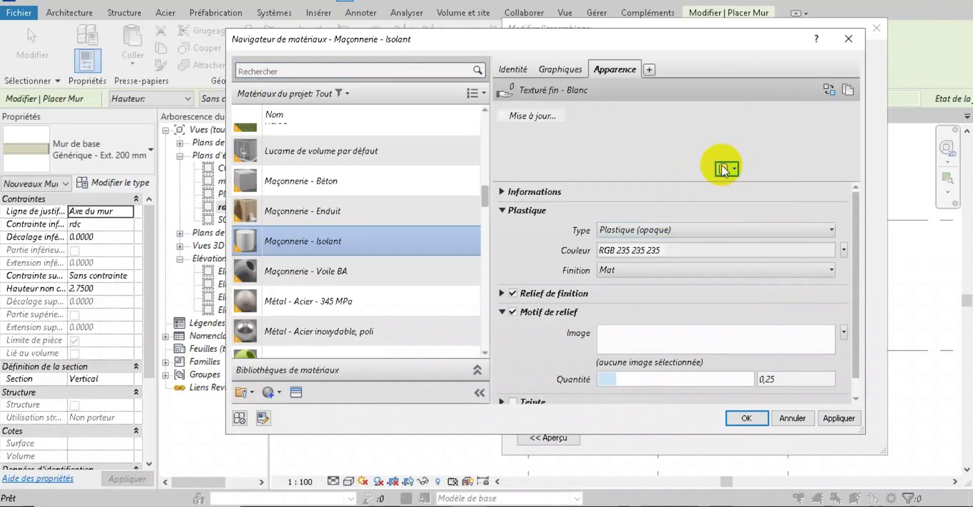
left_click(719, 232)
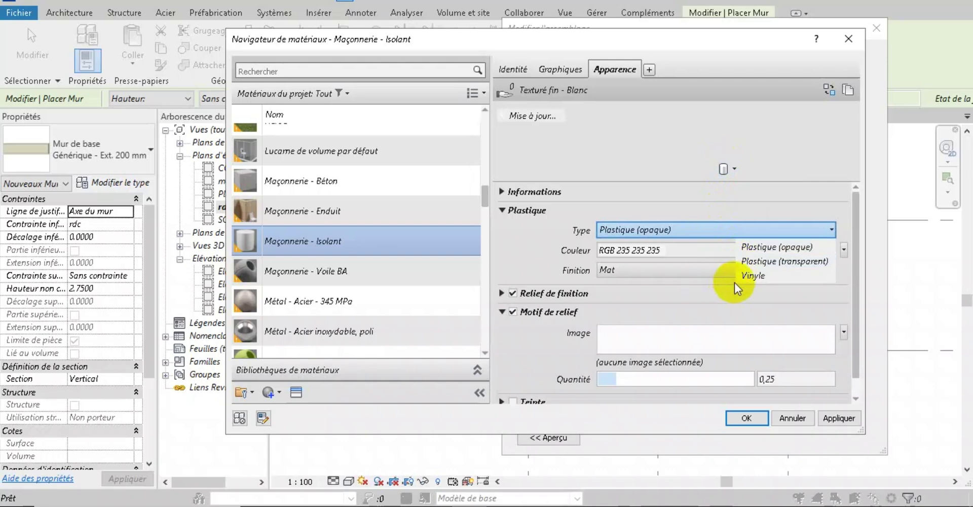
Step: Set the material's appearance colour to grey RGB 128 128 128 and confirm the material and the wall type
left_click(700, 248)
left_click(702, 248)
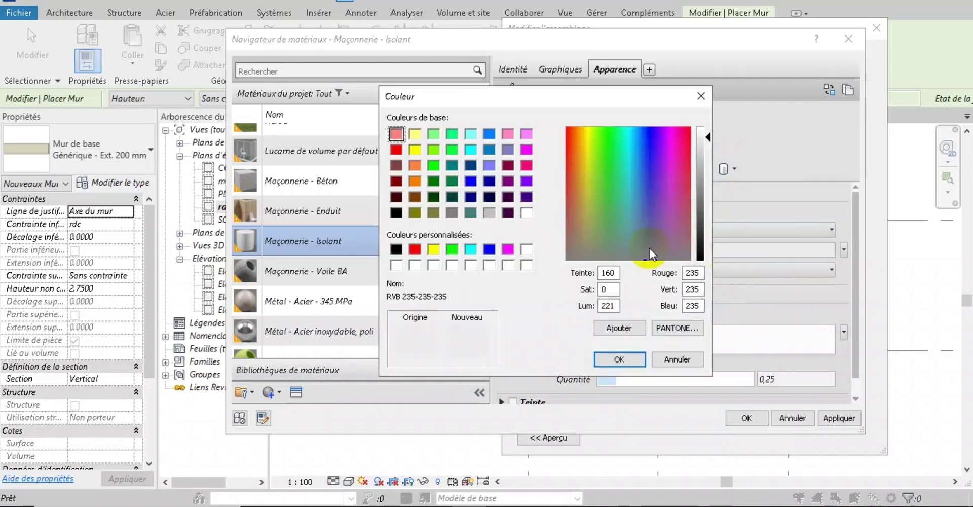
left_click(414, 133)
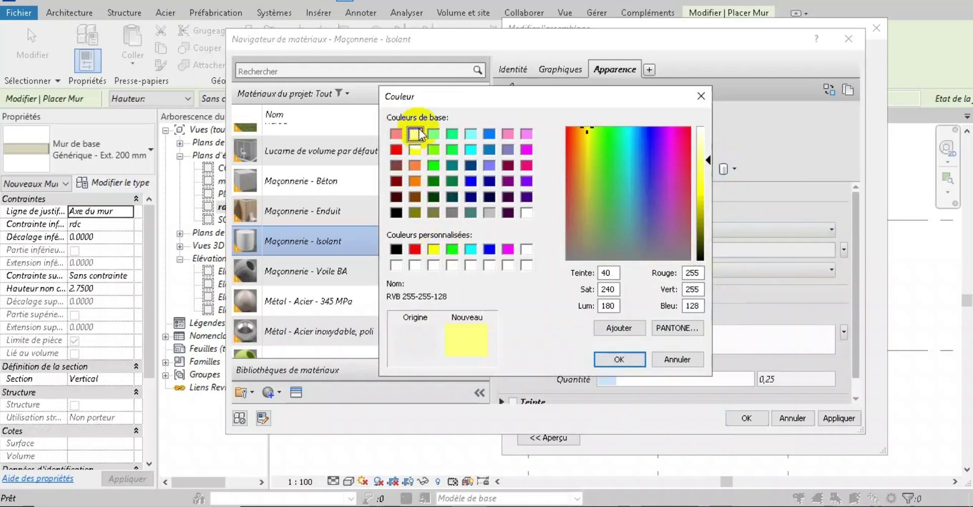
left_click(396, 133)
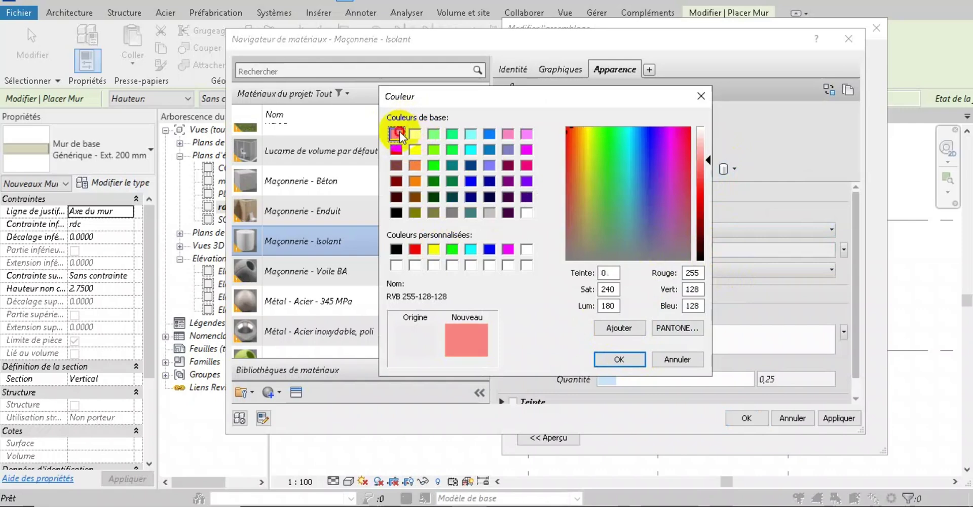
left_click(452, 212)
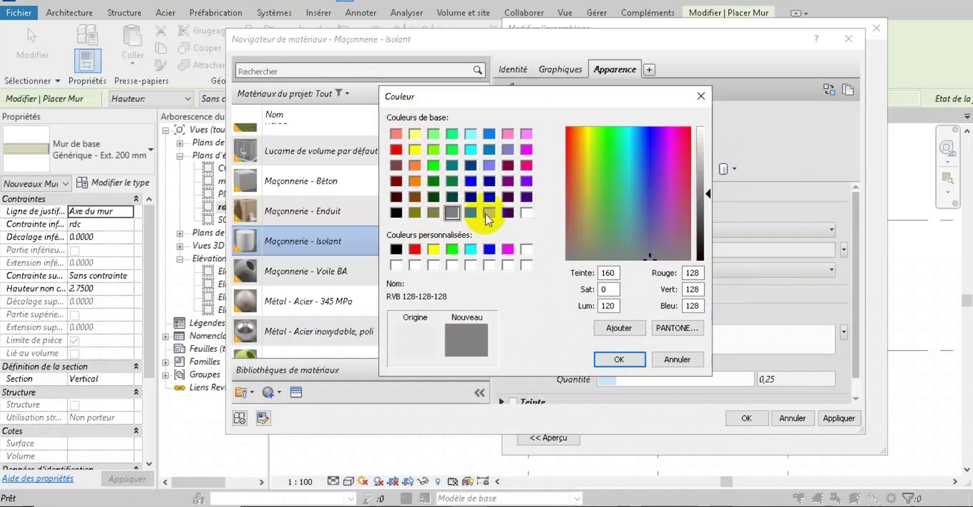
left_click(487, 212)
left_click(452, 212)
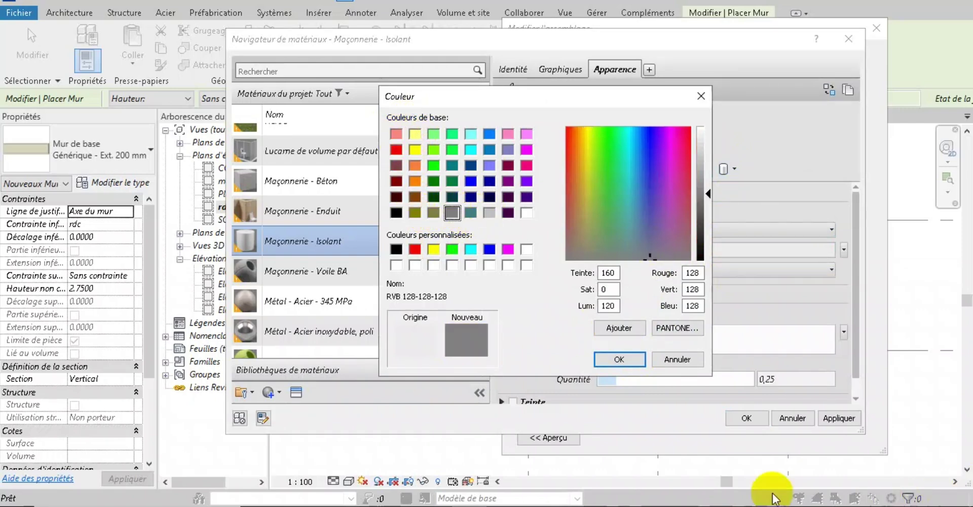
left_click(614, 360)
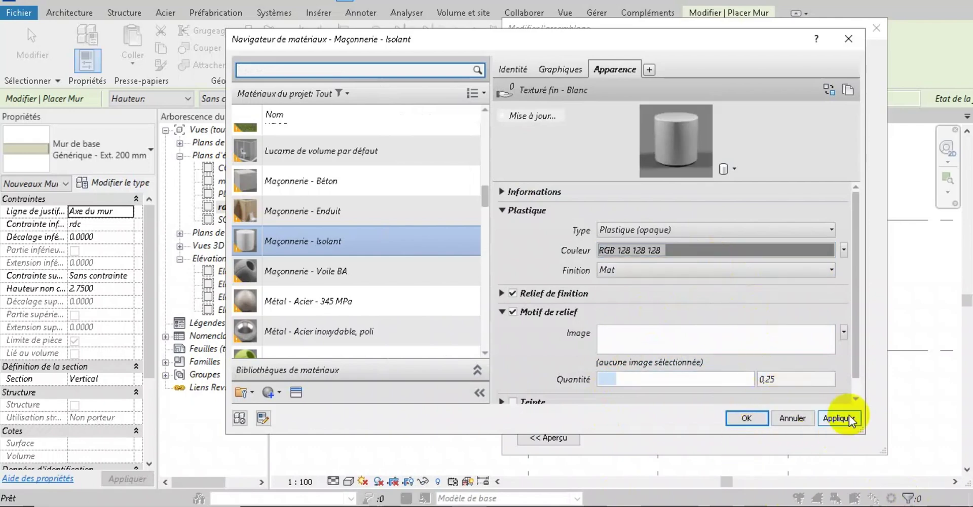
left_click(746, 418)
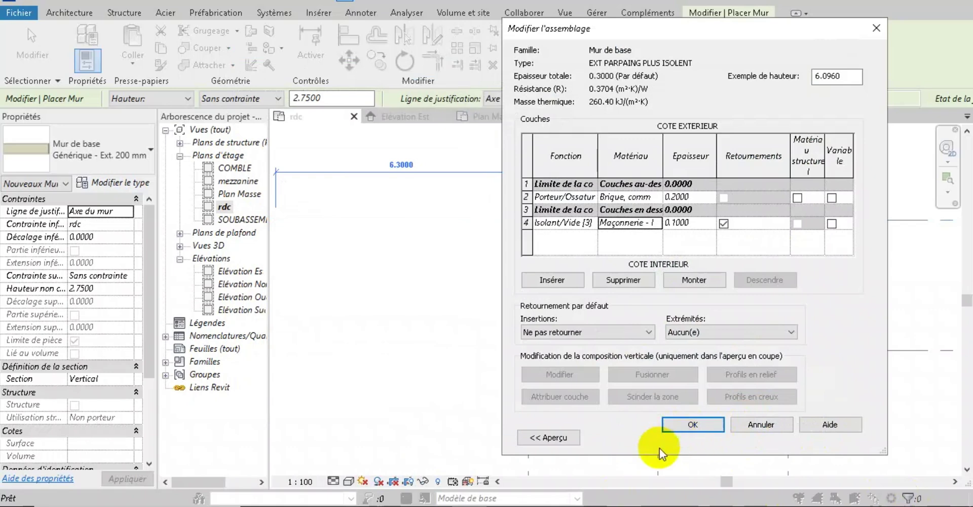
left_click(677, 429)
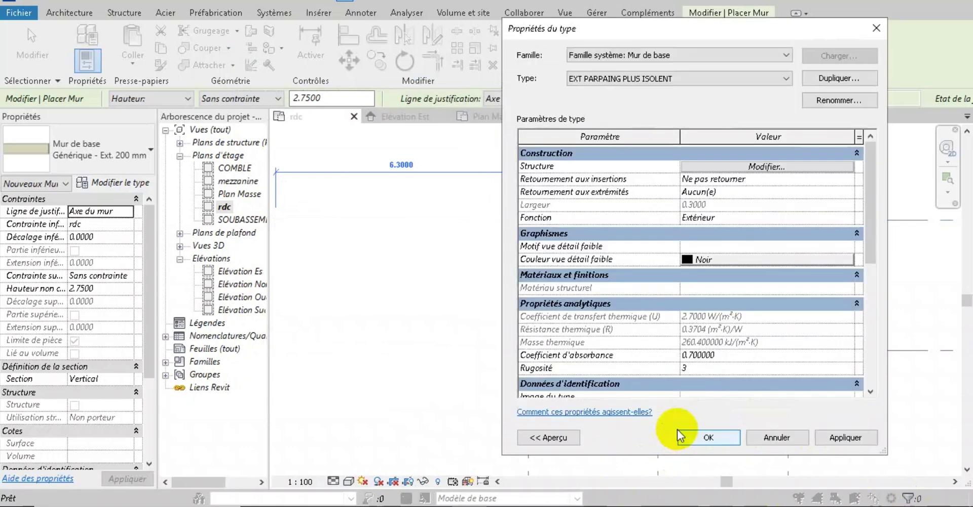
left_click(685, 439)
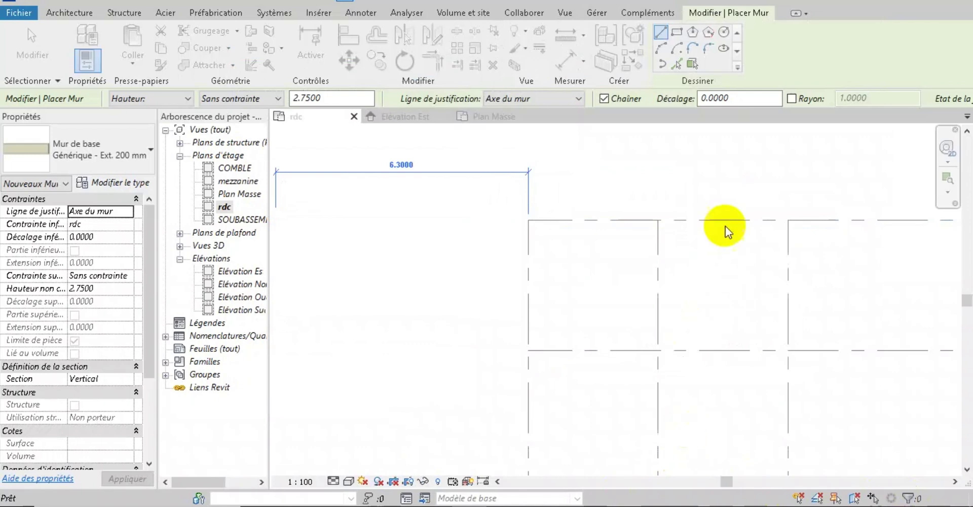
Step: Draw an EXT PARPAING PLUS ISOLENT wall along horizontal grid A from the third vertical grid line to the first
scroll(682, 256, "down", 1)
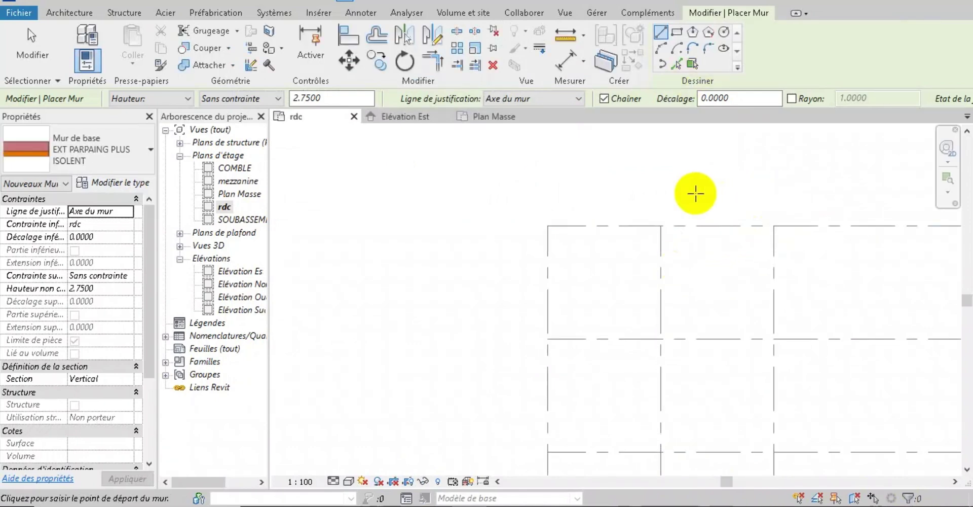
left_click(773, 225)
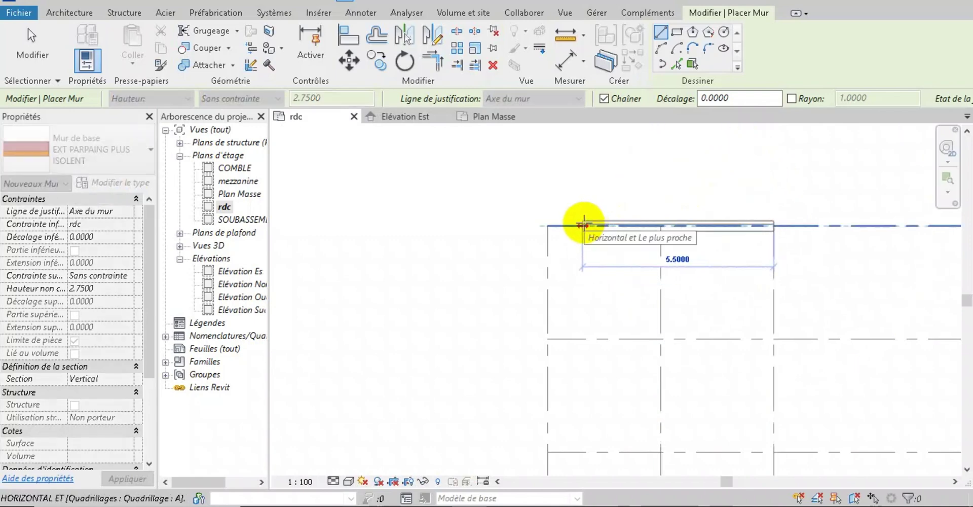
scroll(585, 218, "down", 1)
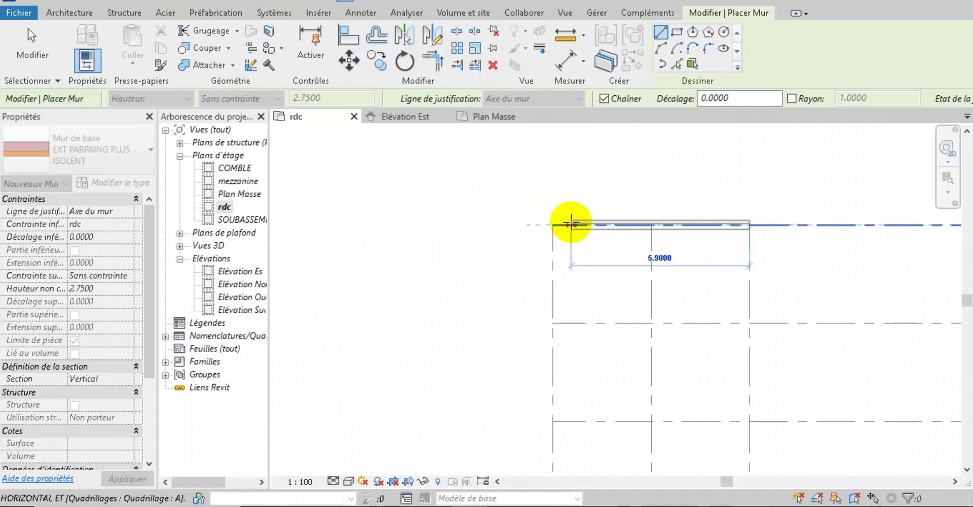
left_click(553, 224)
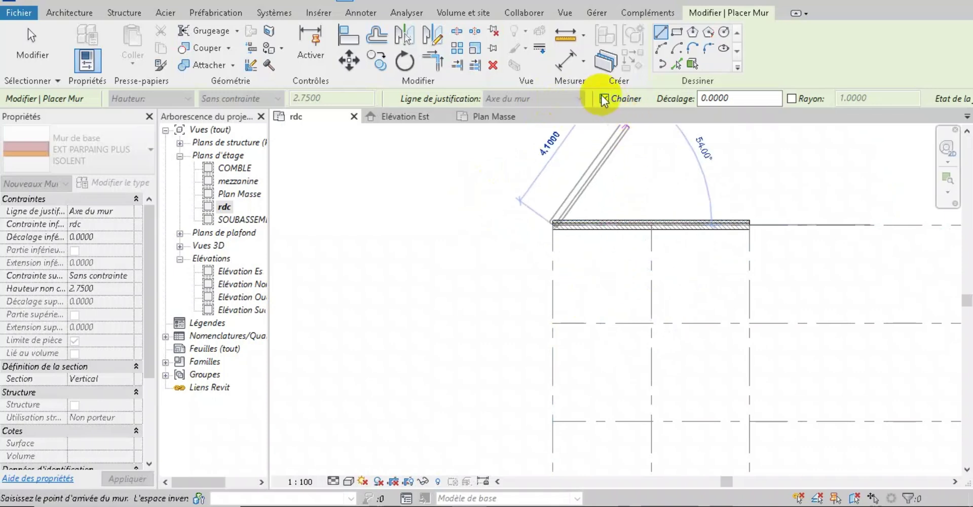
Step: Draw EXT PARPAING PLUS ISOLENT walls along grid 1 from A to B and along grid B from 1 to 2
left_click(552, 322)
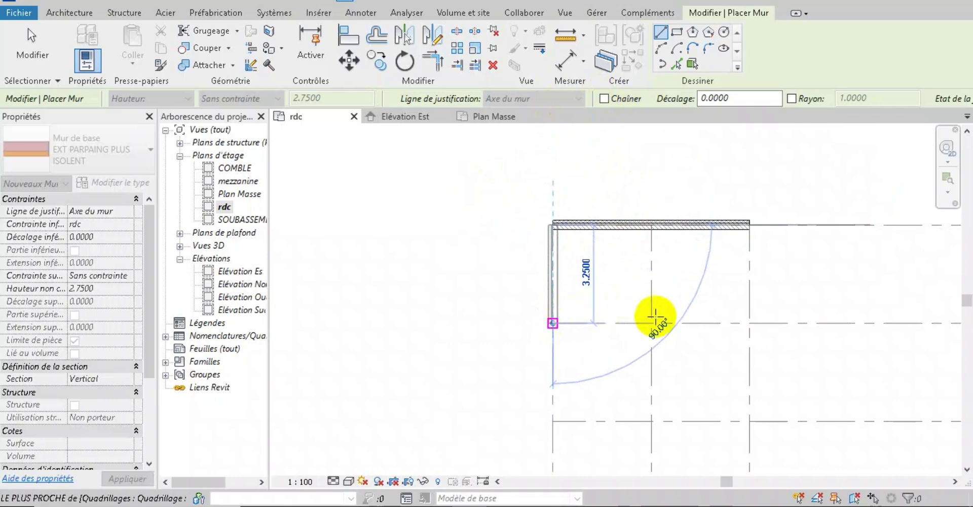
key("Escape")
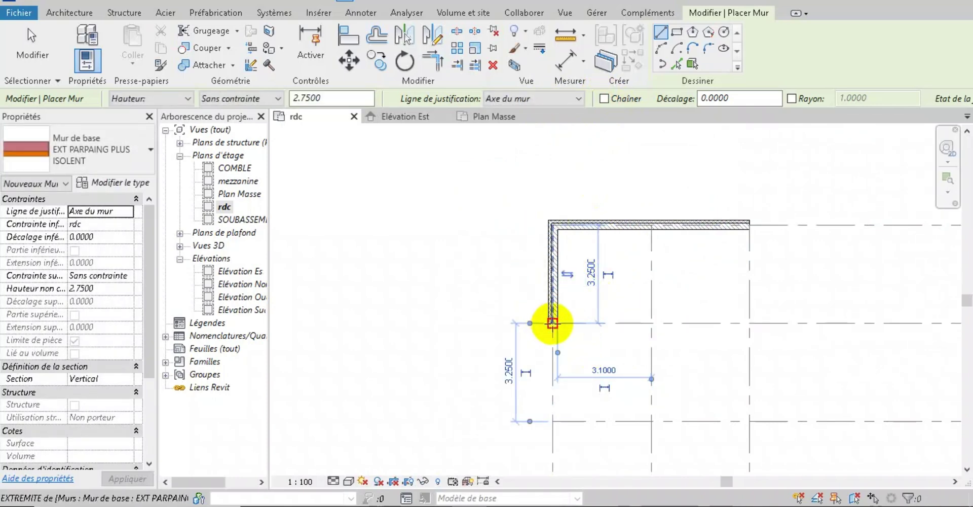
scroll(554, 323, "up", 3)
left_click(554, 322)
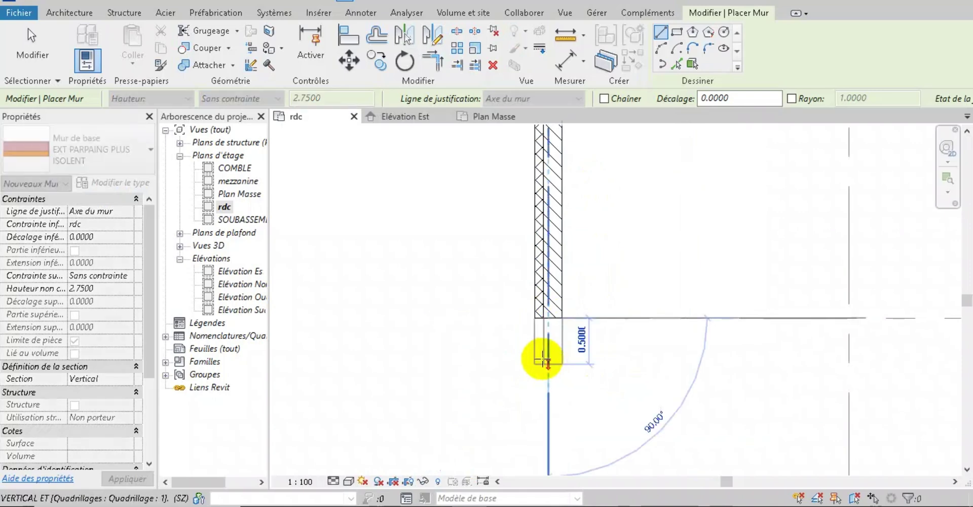
scroll(537, 334, "down", 2)
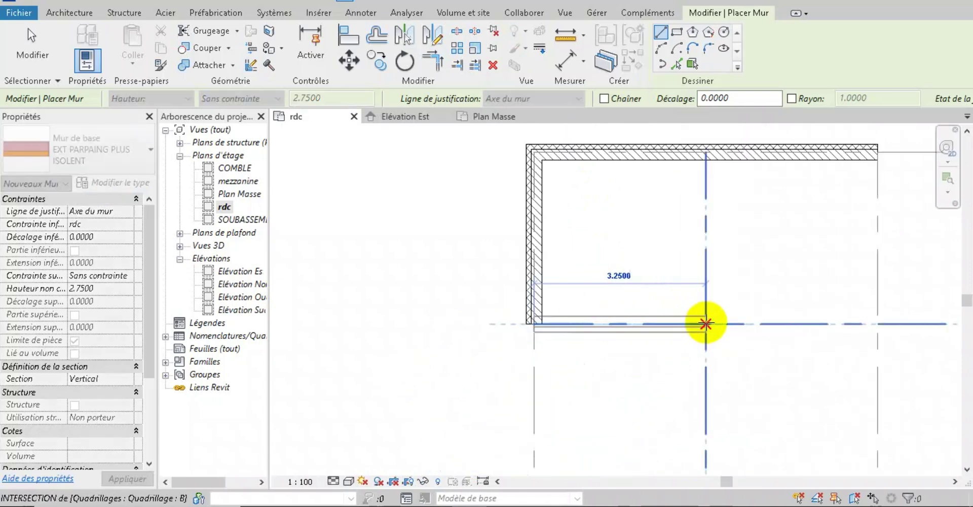
left_click(706, 323)
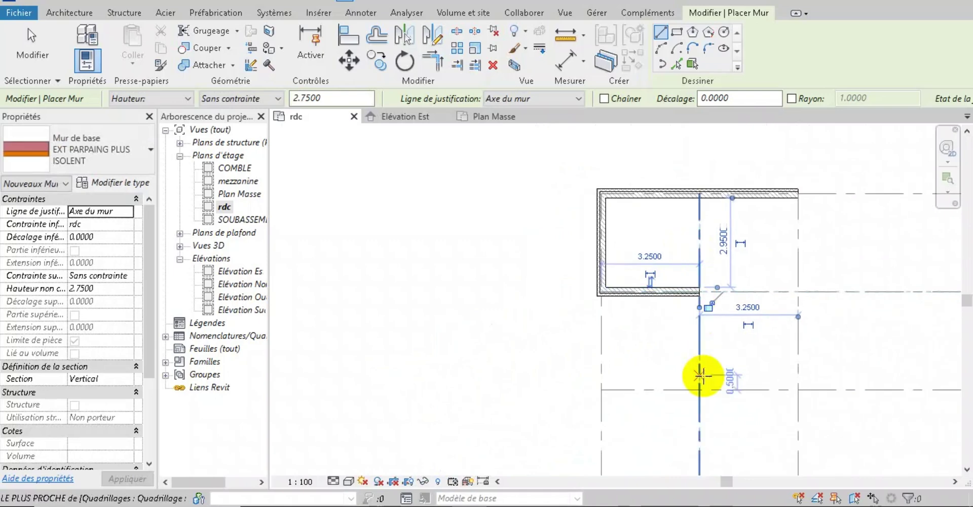
Step: Draw an exterior wall along vertical grid 2, from the wall end on grid B to grid C
scroll(699, 333, "up", 3)
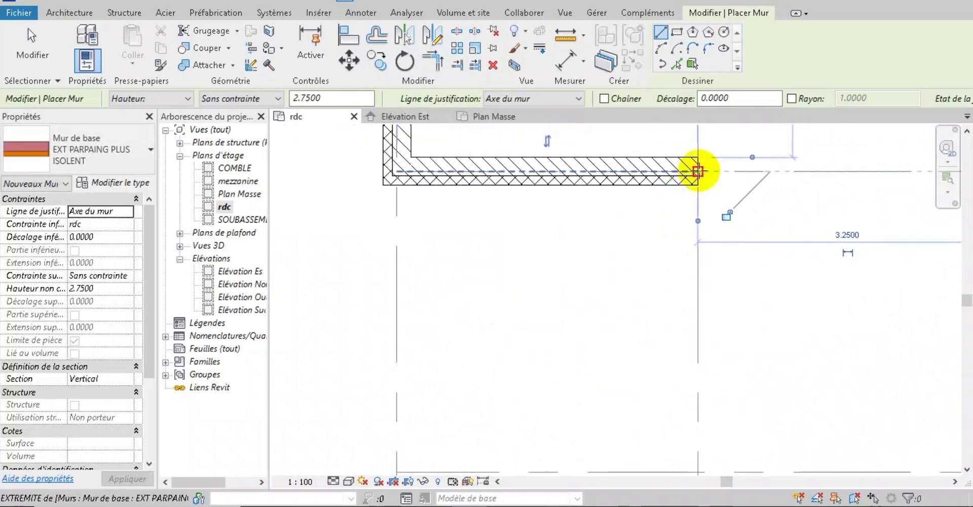
left_click(700, 178)
scroll(698, 177, "down", 2)
left_click(693, 344)
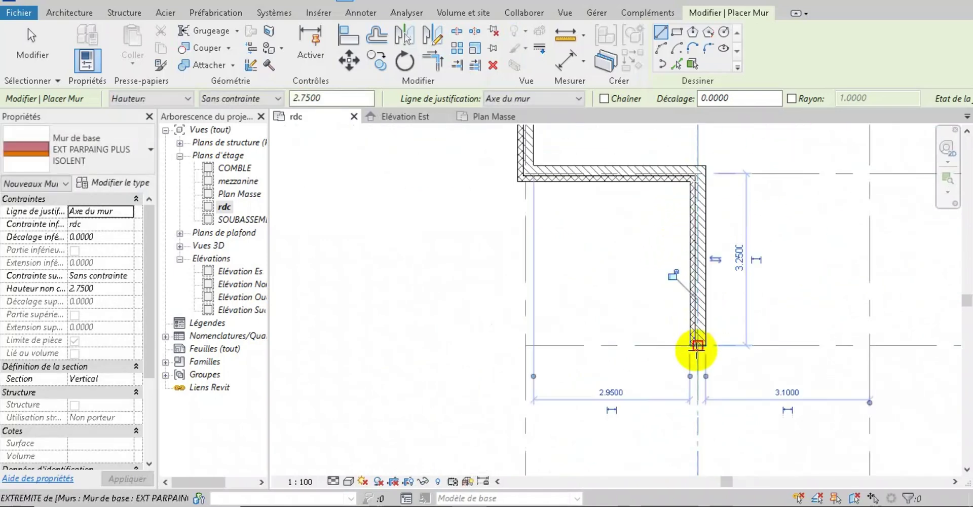
Step: Enable Chaîner for wall placement and draw the exterior wall along grid C from grid 2 to grid 3
scroll(691, 349, "up", 5)
scroll(576, 352, "down", 4)
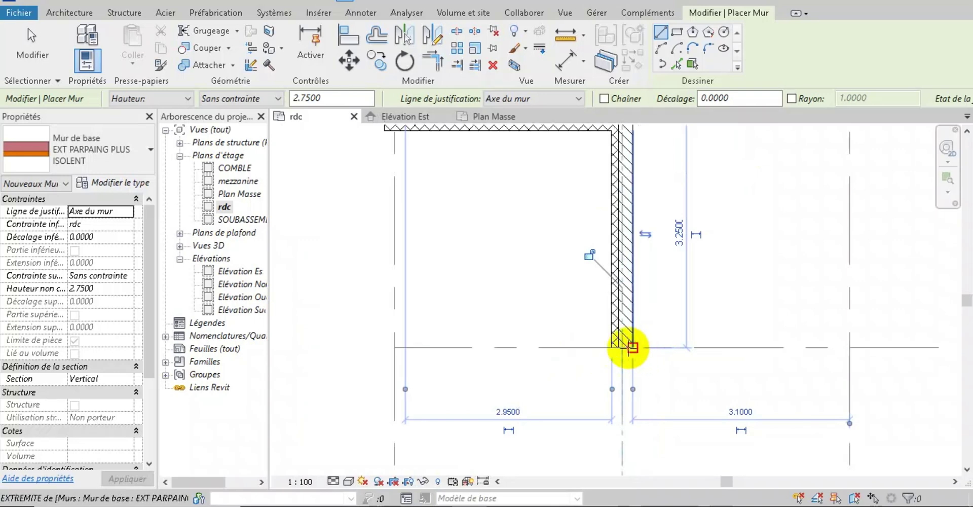
left_click(621, 347)
scroll(583, 349, "down", 1)
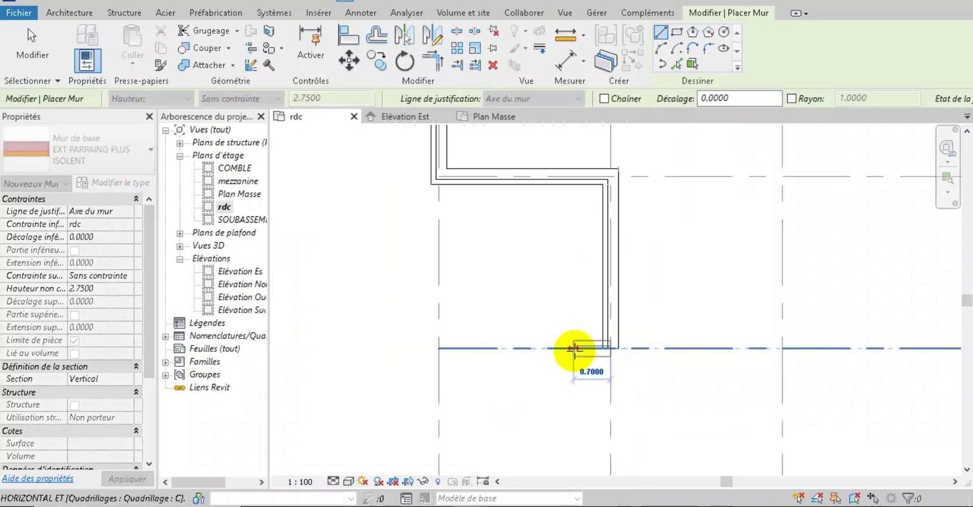
left_click(603, 100)
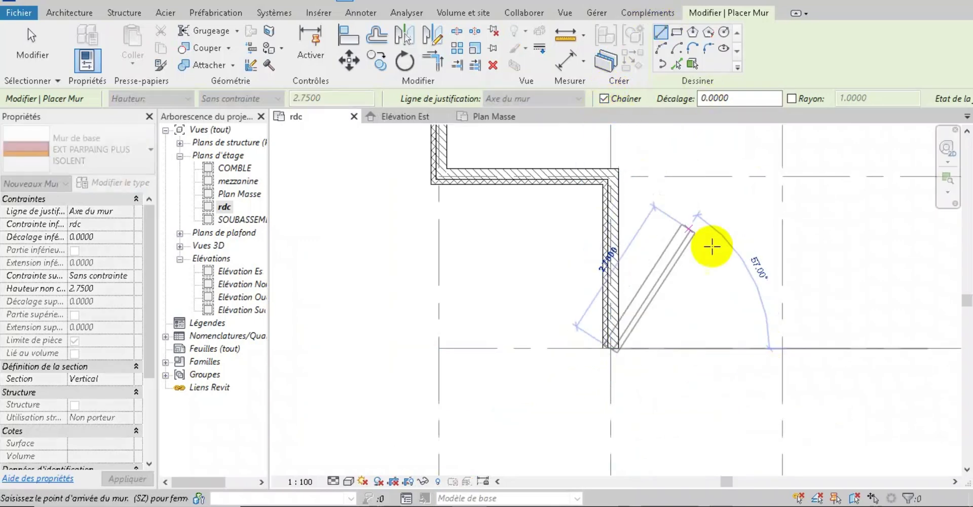
left_click(782, 347)
Step: Close the exterior outline with a wall along grid 3 from grid C to grid A, and end wall placement
scroll(772, 366, "down", 3)
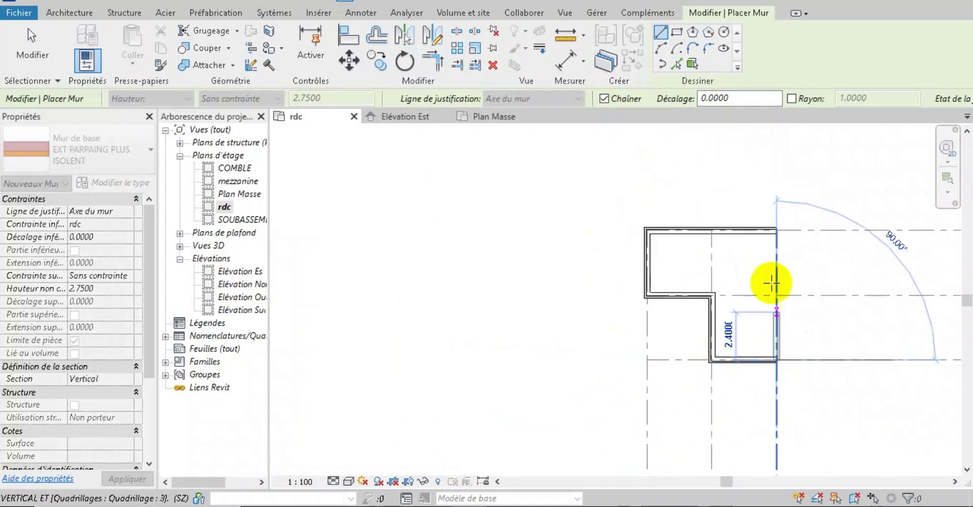
scroll(775, 230, "up", 4)
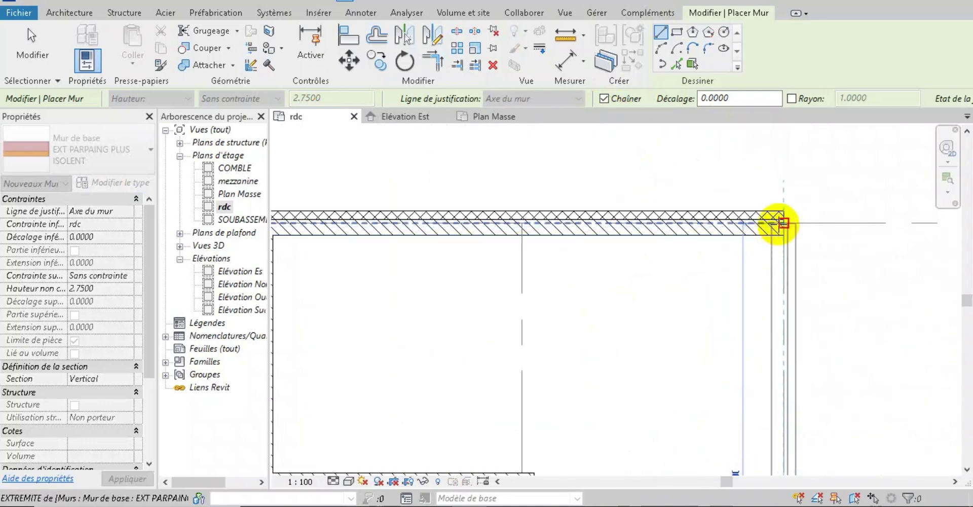
left_click(779, 231)
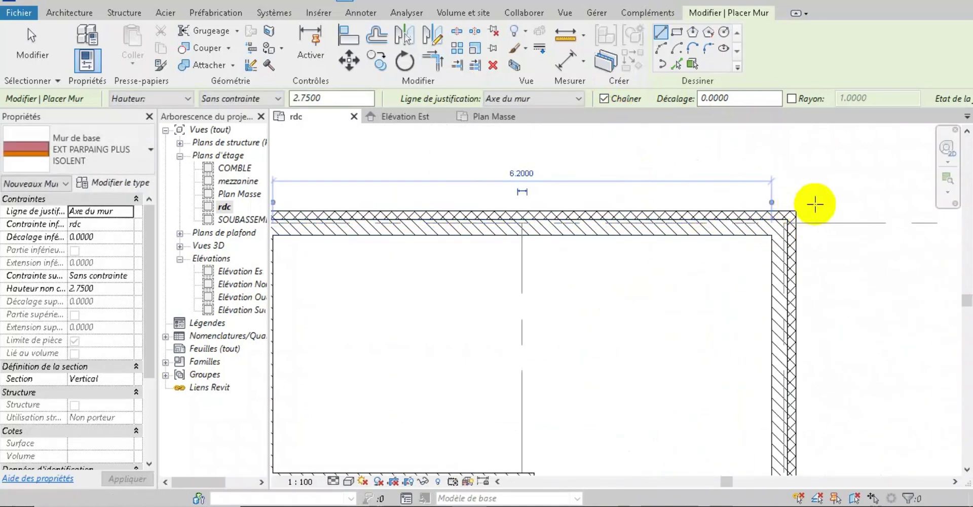
scroll(717, 197, "down", 4)
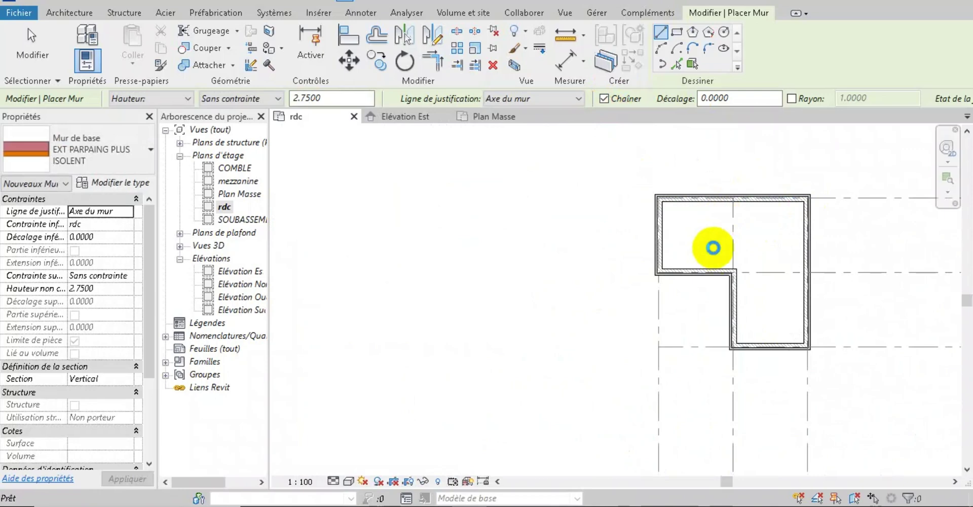
scroll(712, 248, "up", 4)
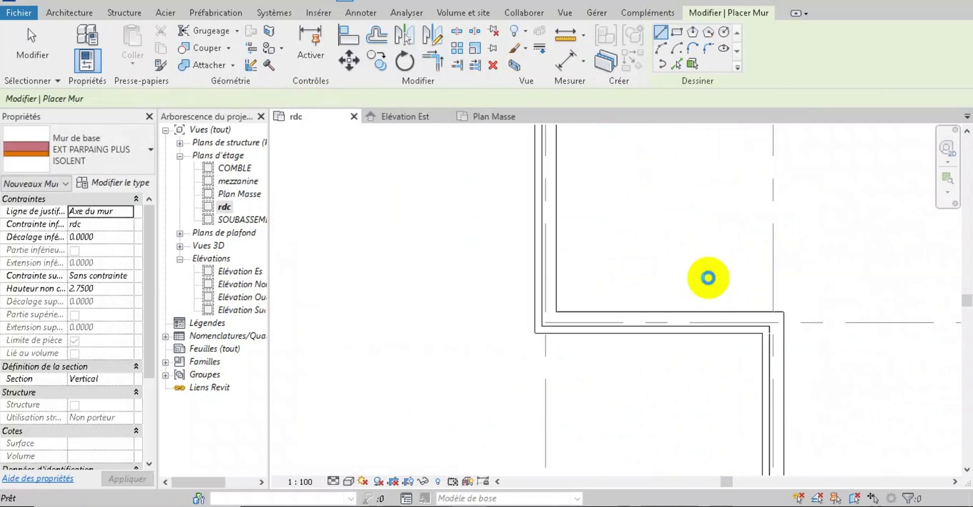
key("Escape")
Step: Inspect the closed L-shaped exterior wall outline on rdc and the layers at its inner corner
scroll(707, 204, "down", 1)
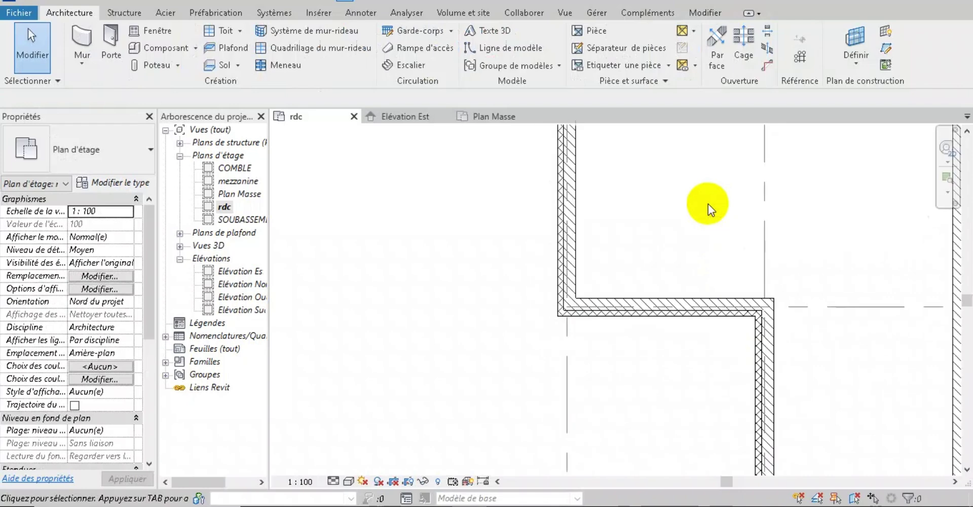
scroll(707, 203, "down", 3)
scroll(814, 348, "up", 3)
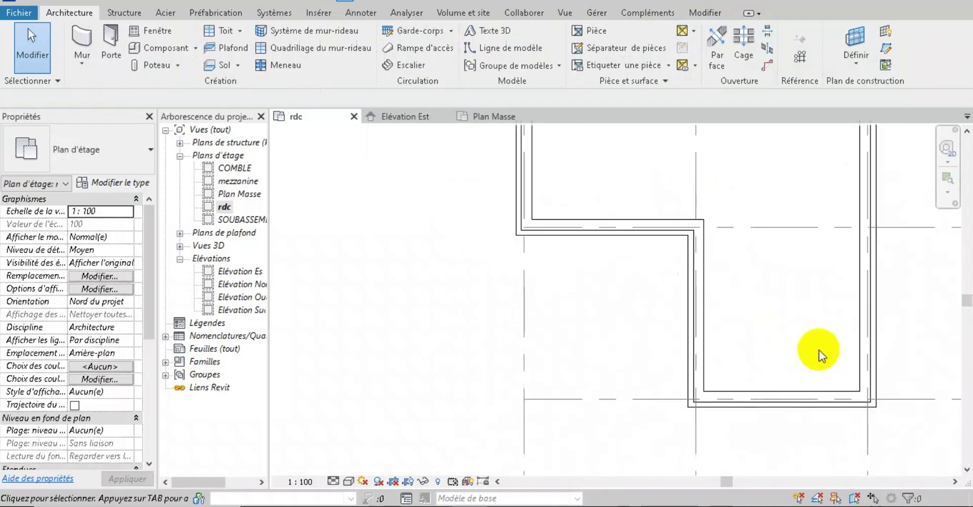
scroll(811, 342, "down", 1)
middle_click_drag(801, 334, 753, 390)
scroll(702, 314, "up", 1)
scroll(703, 314, "down", 1)
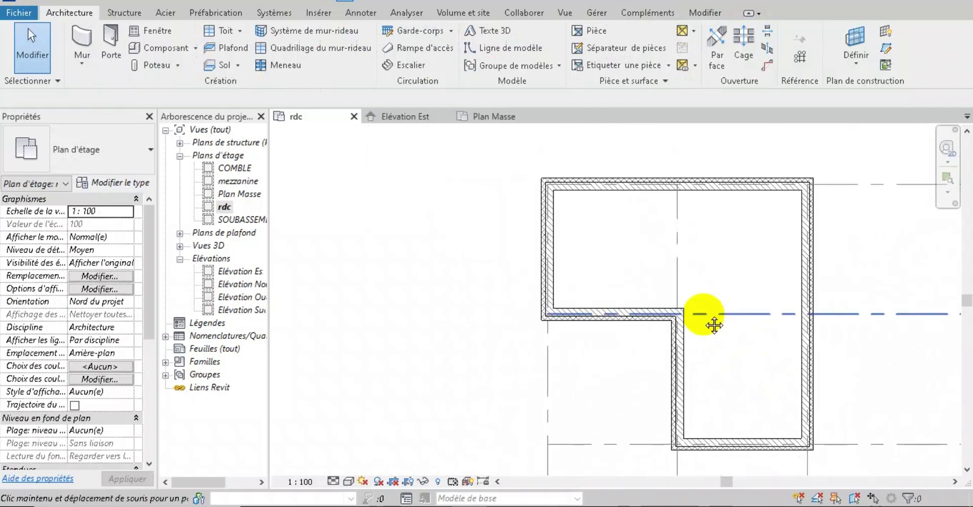
middle_click_drag(714, 325, 709, 321)
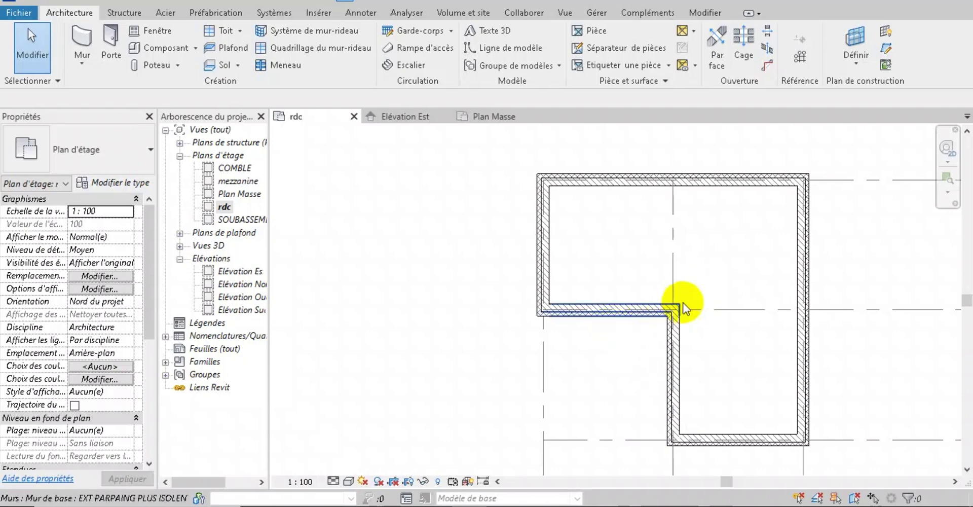
scroll(692, 291, "up", 4)
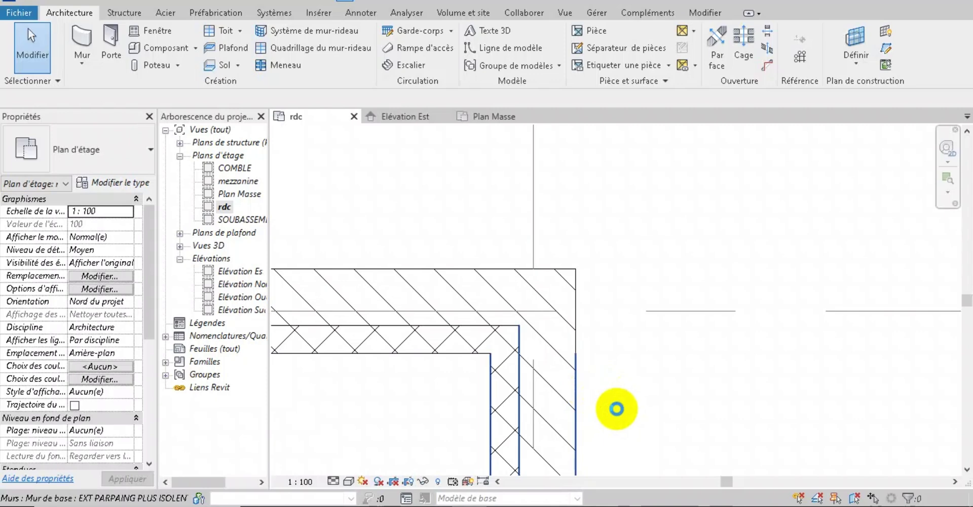
Step: Select the walls meeting at corners B/2 and B/1 to examine how each wall ends at its junction
left_click(617, 408)
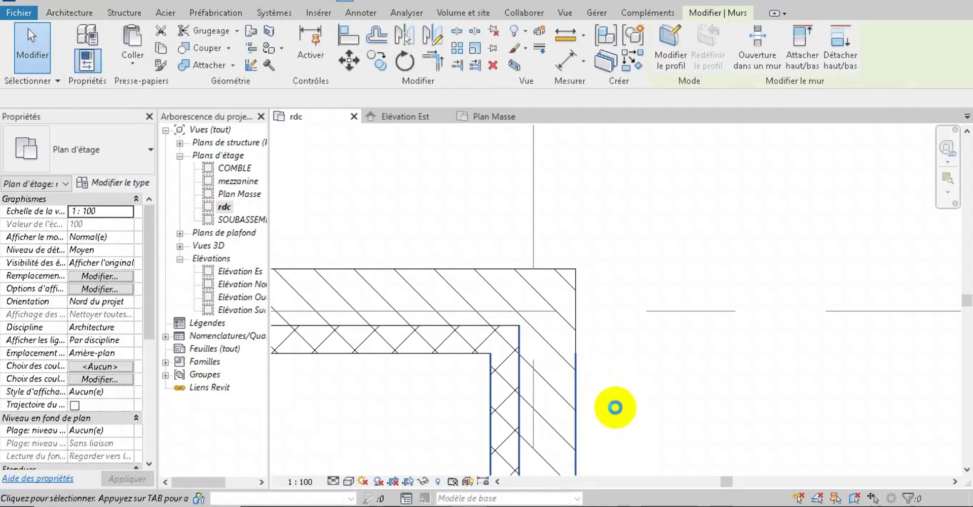
left_click(527, 370)
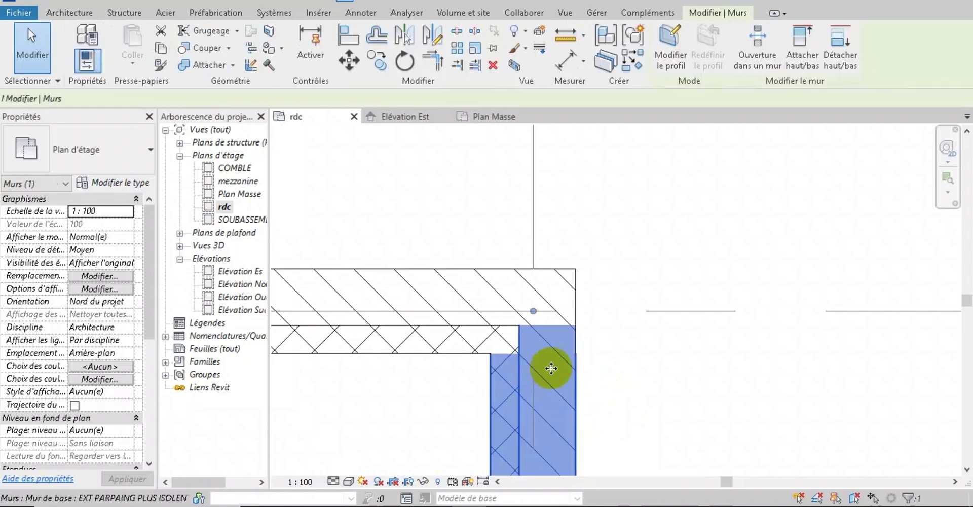
scroll(619, 381, "down", 4)
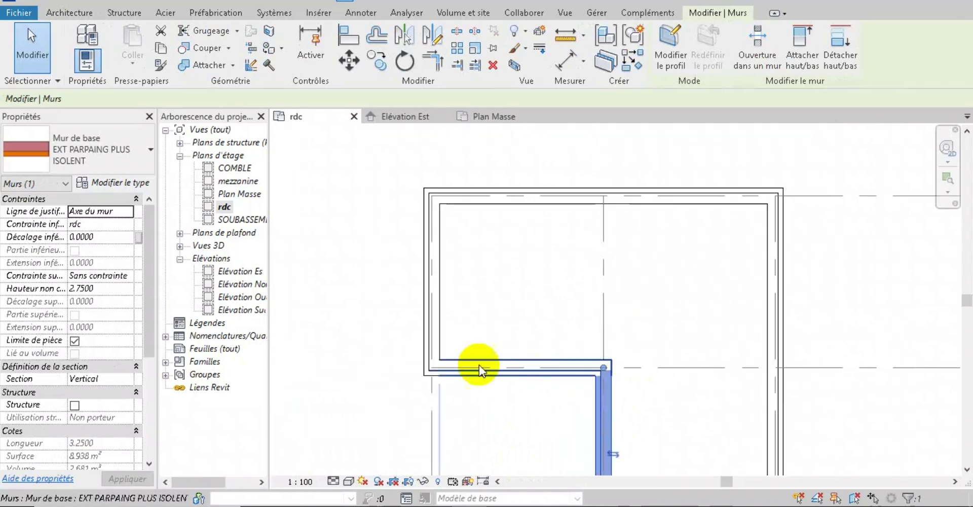
left_click(465, 362)
scroll(445, 366, "up", 5)
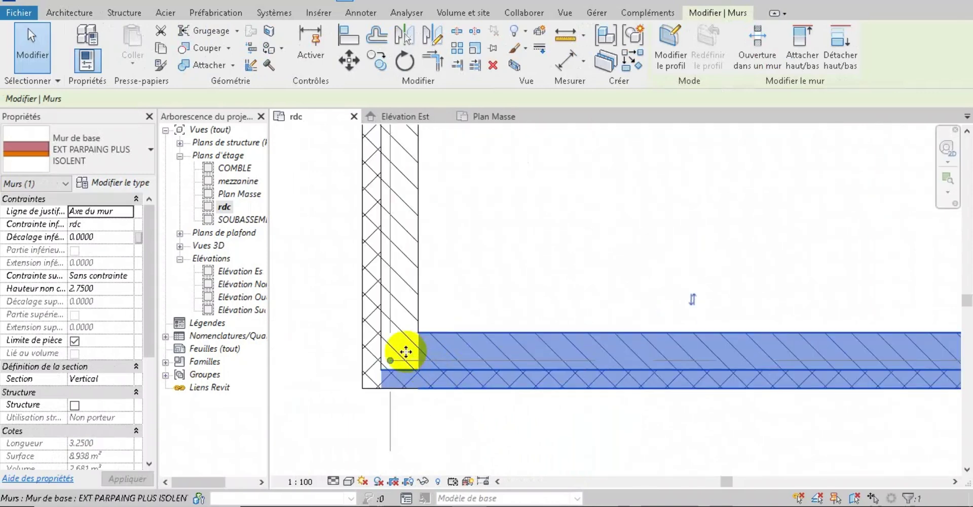
left_click(379, 229)
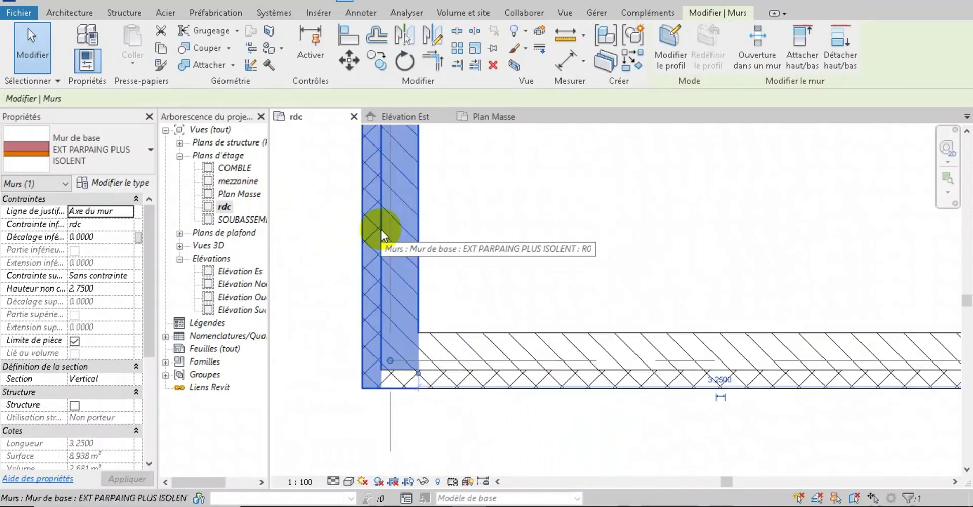
left_click(513, 351, "ctrl")
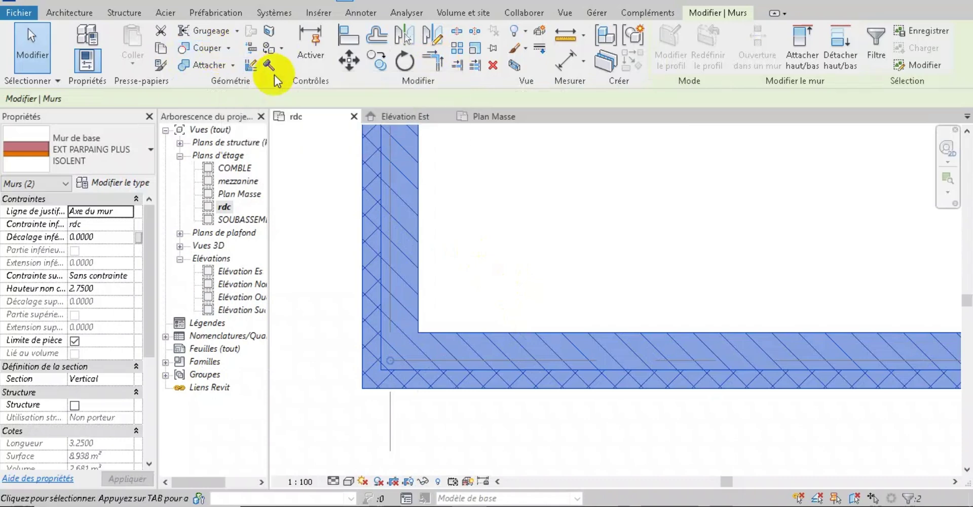
left_click(250, 65)
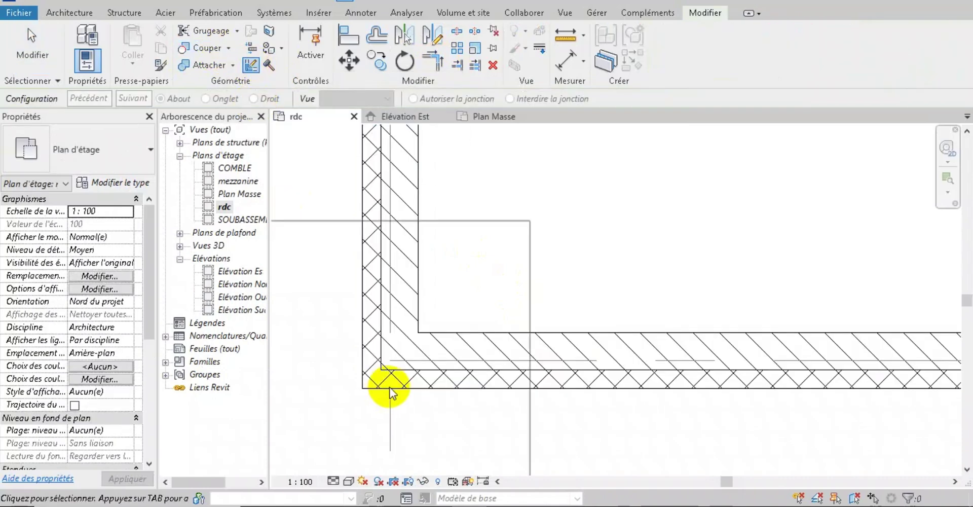
left_click(402, 369)
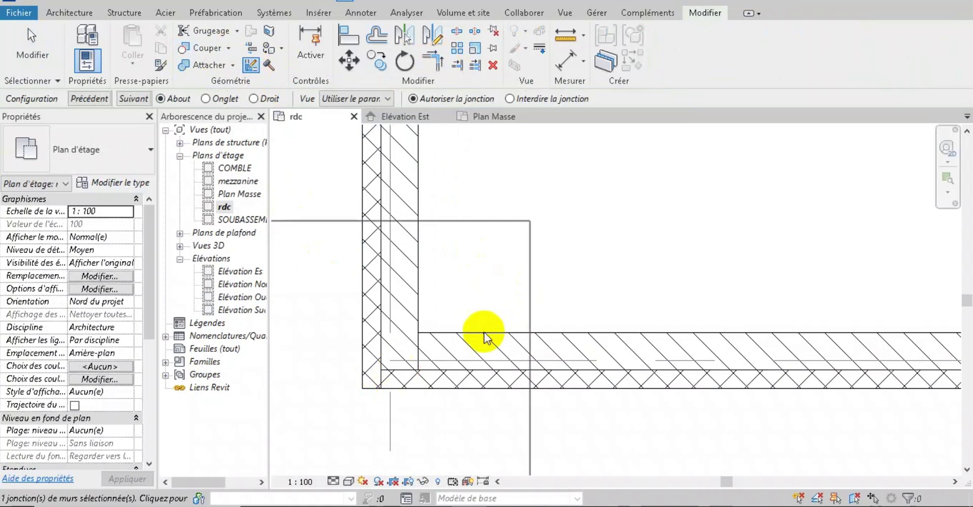
scroll(414, 342, "down", 2)
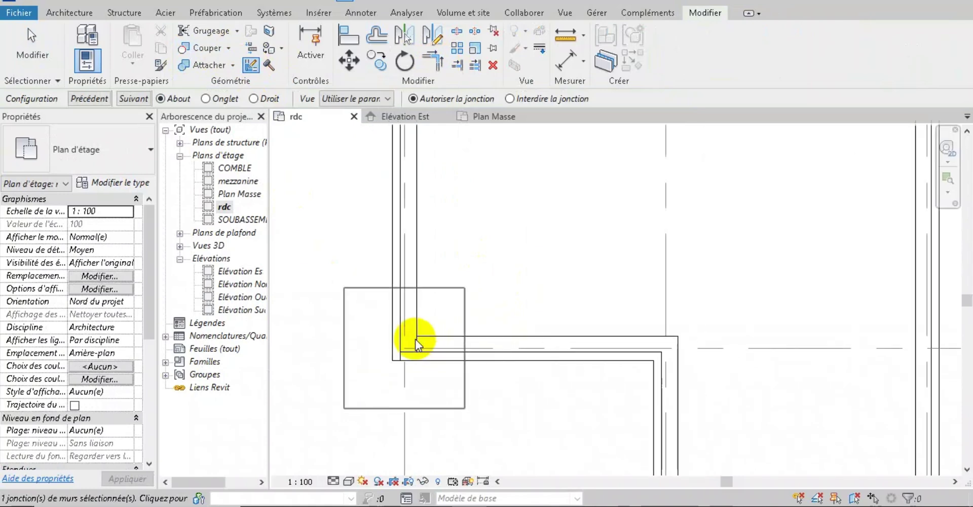
left_click(660, 354)
left_click(690, 351)
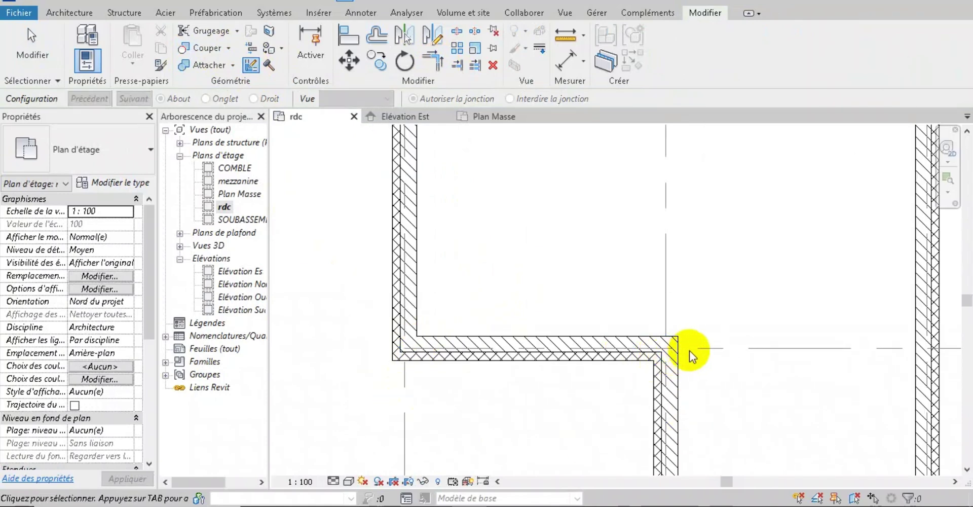
left_click(679, 348)
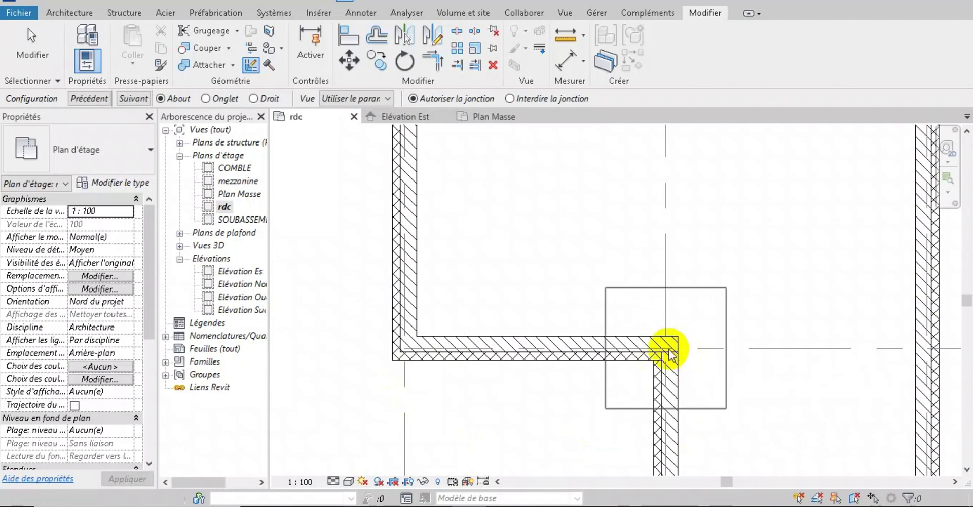
key("Escape")
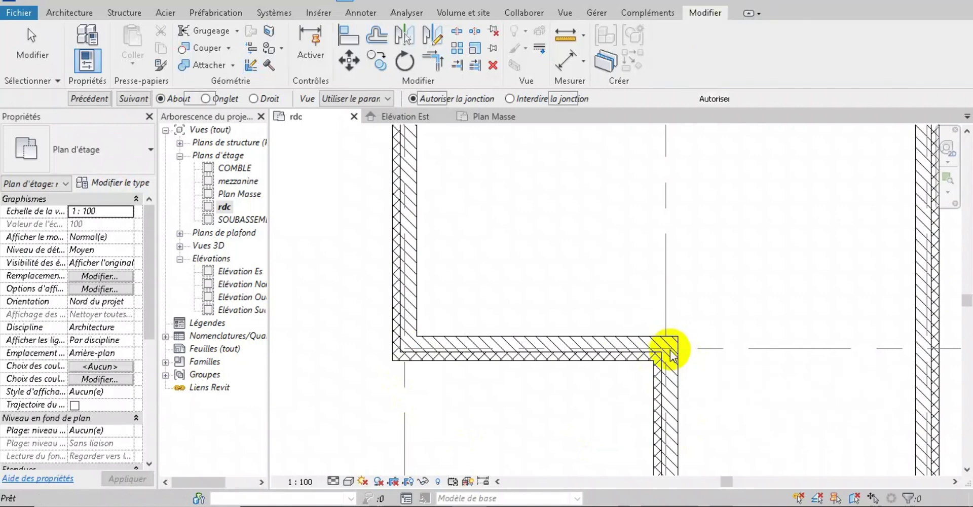
scroll(671, 352, "up", 4)
key("w")
key("a")
key("Escape")
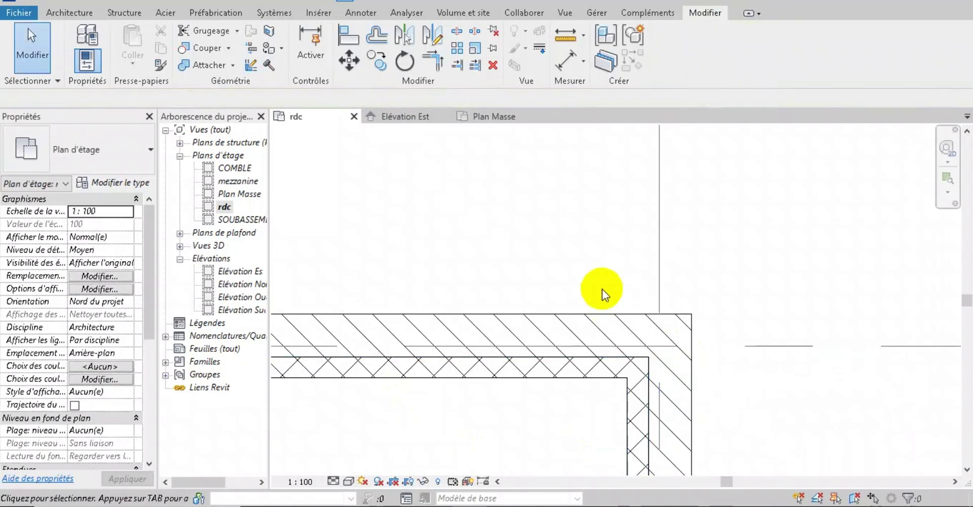
Step: Set the wall junction at the intersection of grids B and 2 to Onglet
scroll(602, 288, "down", 3)
left_click(250, 65)
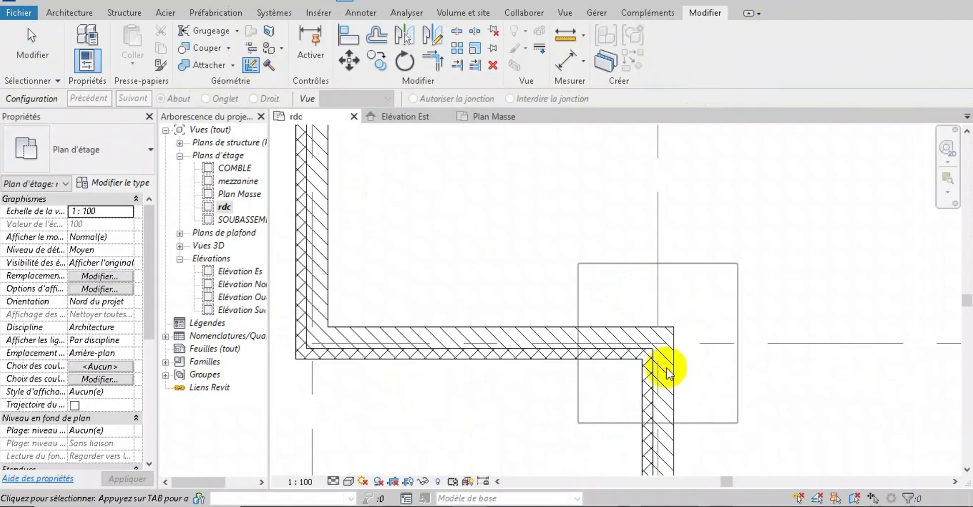
left_click(655, 357)
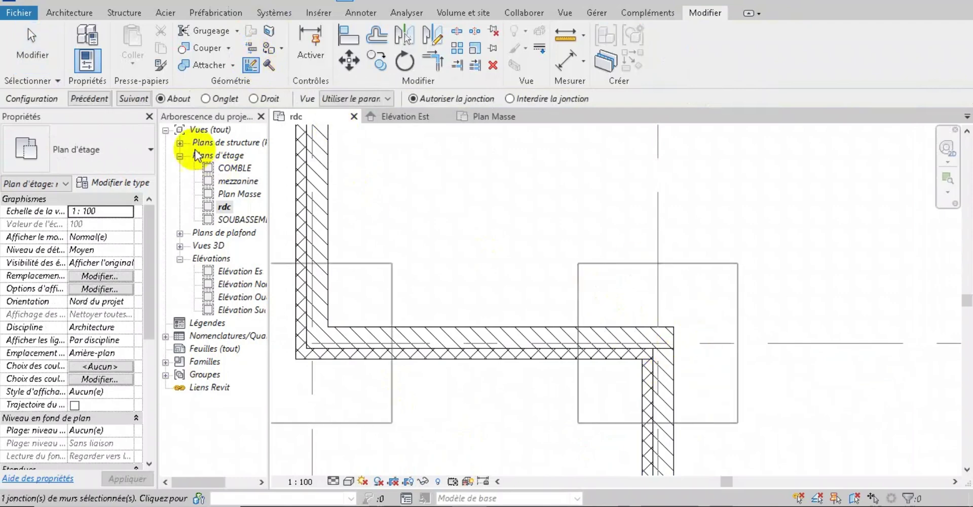
left_click(217, 100)
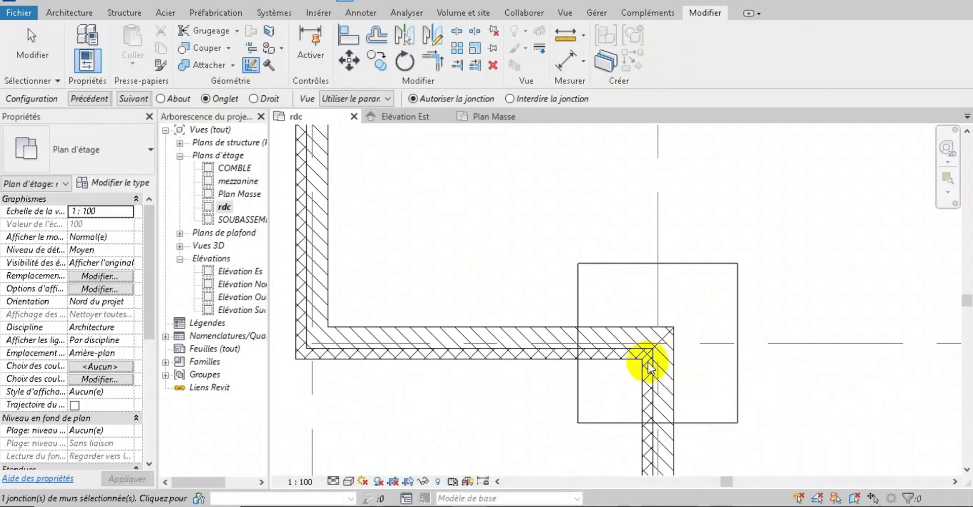
Step: Set the wall join at the lower corner of the west wall to Onglet (mitre)
scroll(746, 348, "down", 2)
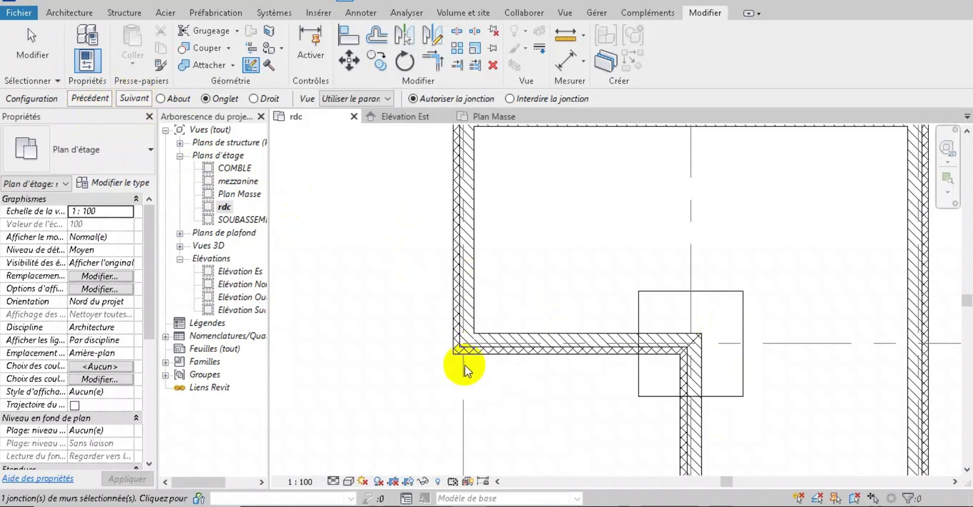
left_click(462, 343)
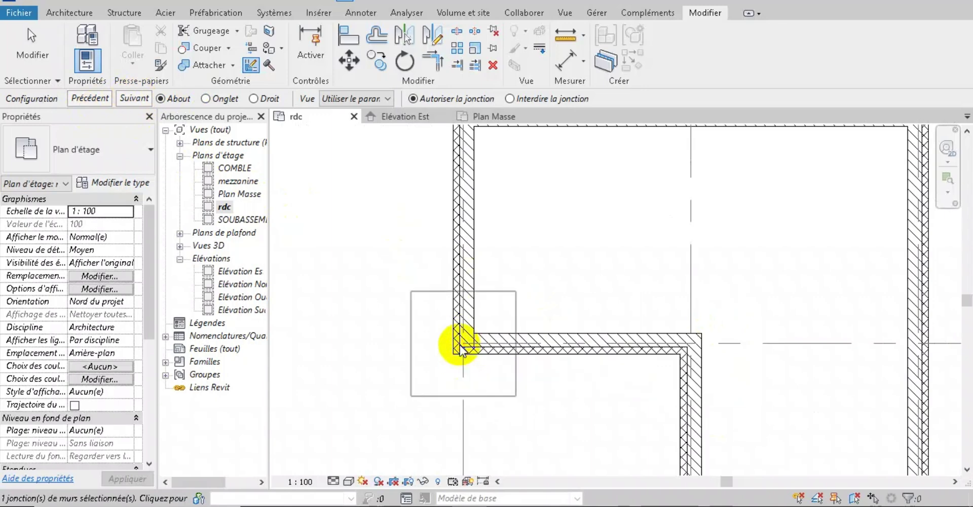
left_click(208, 100)
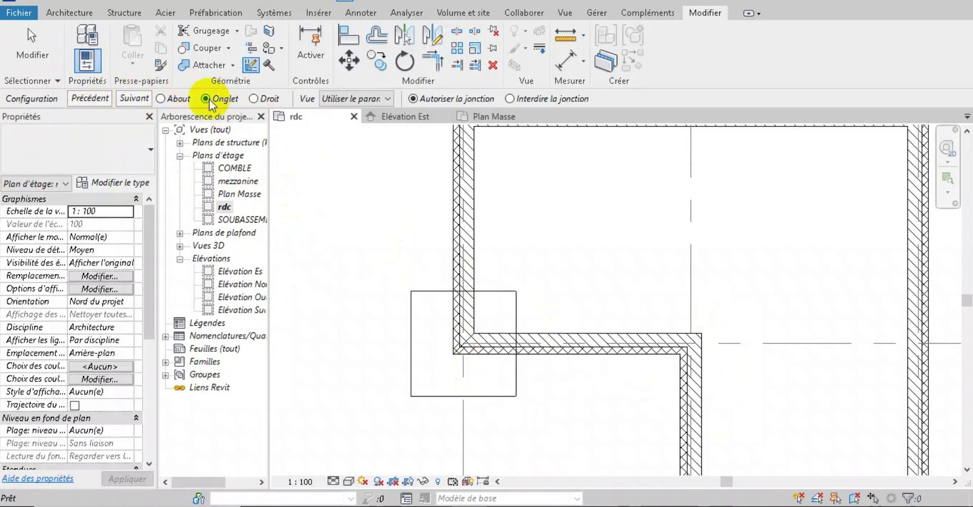
Step: Set the wall joins at both ends of the upper exterior wall to Onglet (mitre)
scroll(461, 439, "down", 2)
scroll(476, 231, "up", 5)
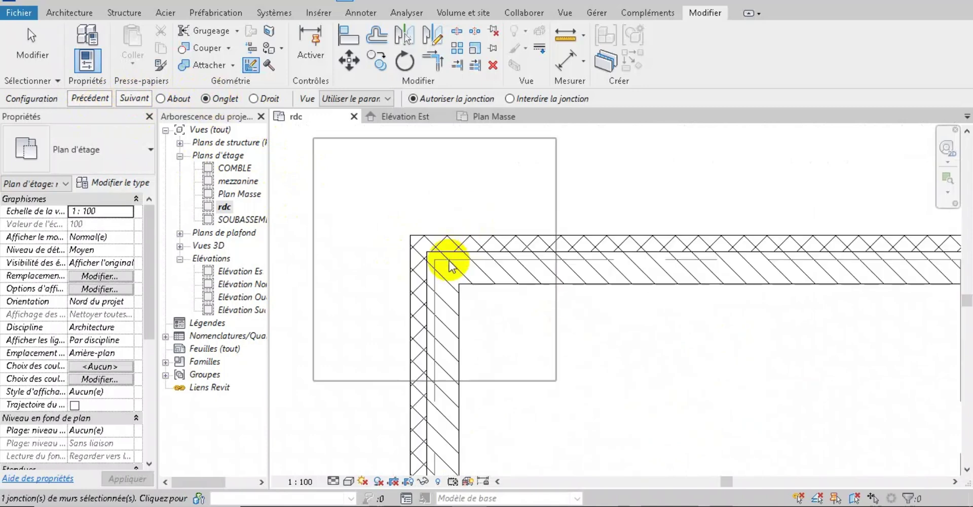
left_click(440, 243)
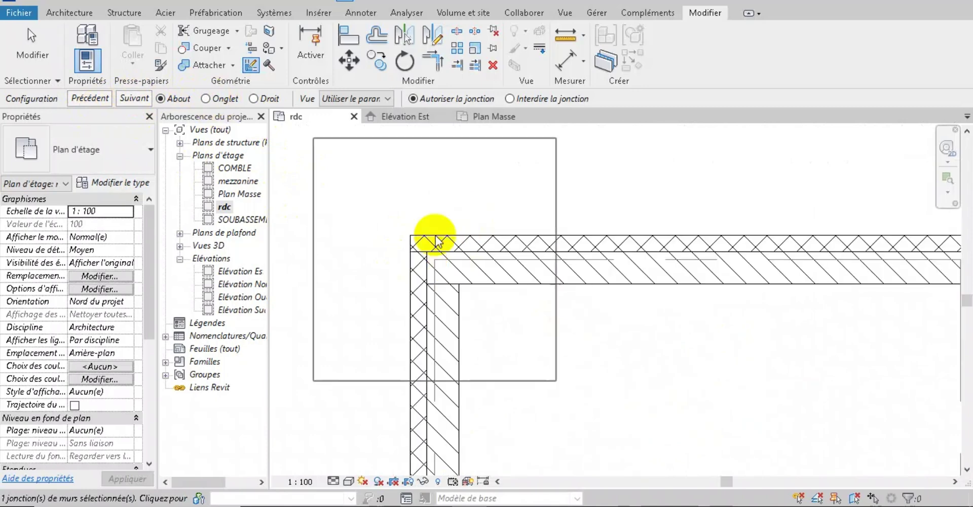
left_click(217, 100)
scroll(362, 200, "down", 3)
left_click(751, 230)
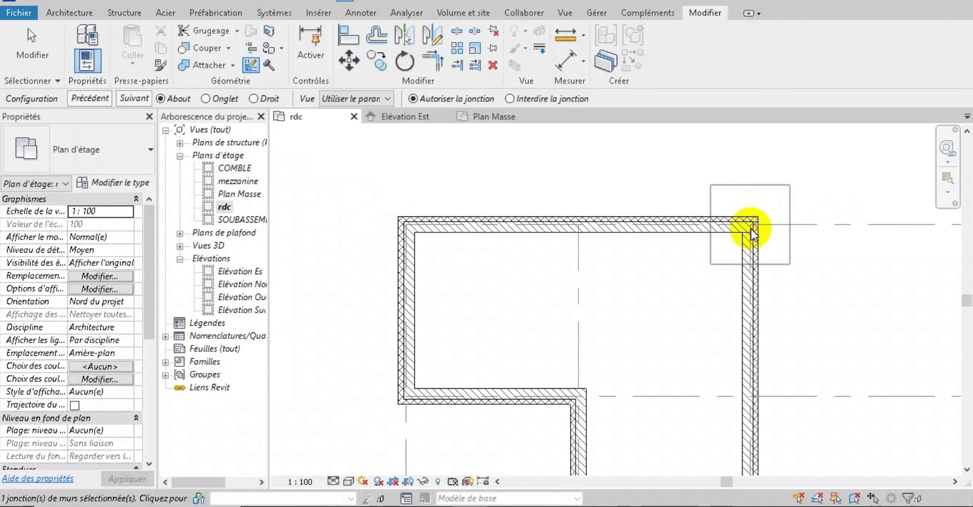
left_click(205, 99)
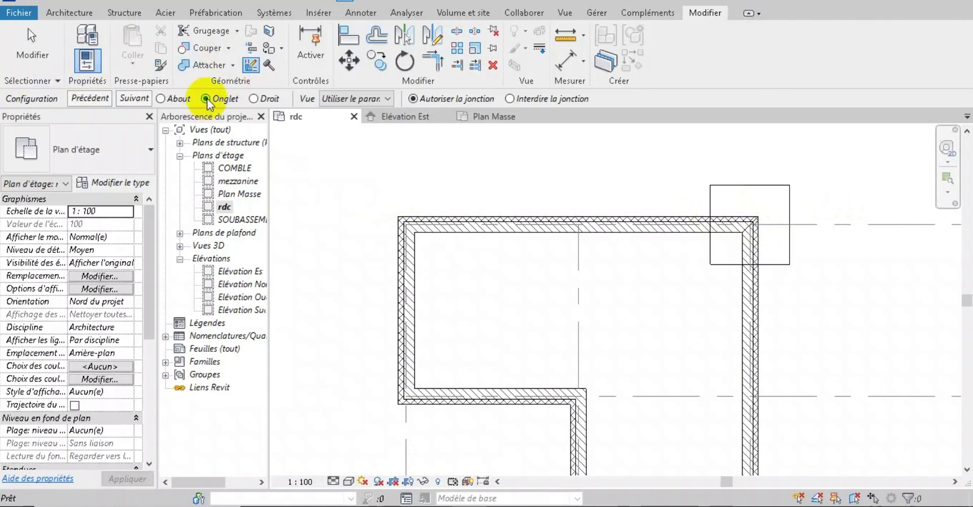
Step: Set the wall joins at both ends of the lowest exterior wall to Onglet (mitre)
scroll(760, 211, "down", 3)
scroll(782, 417, "up", 4)
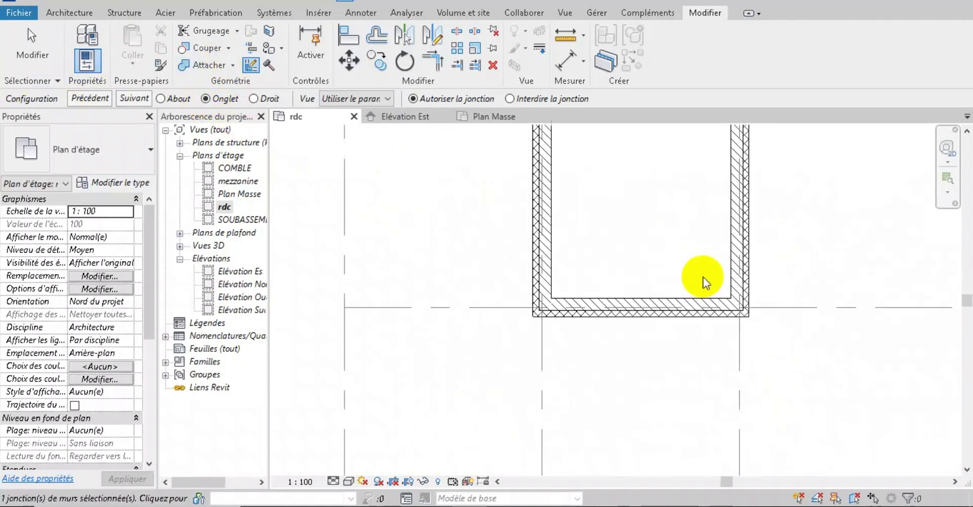
scroll(703, 277, "up", 2)
left_click(758, 320)
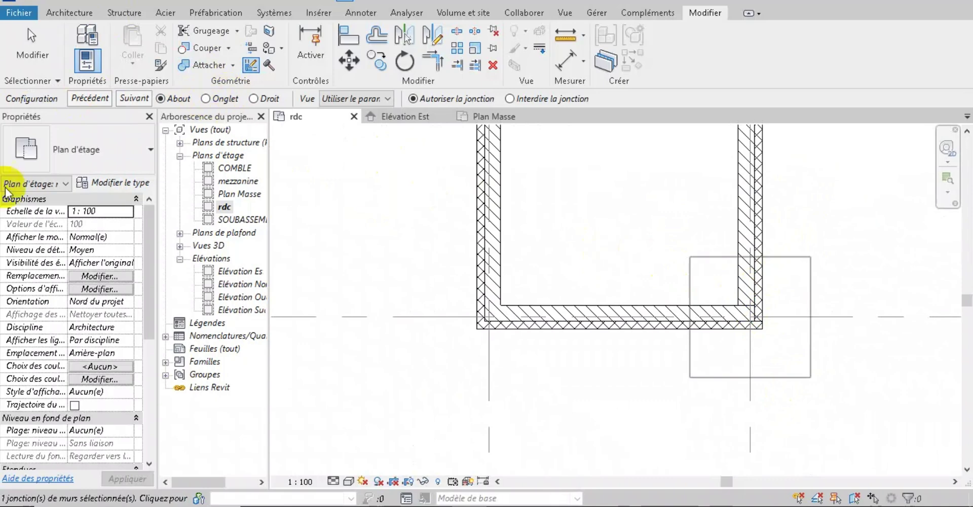
left_click(205, 99)
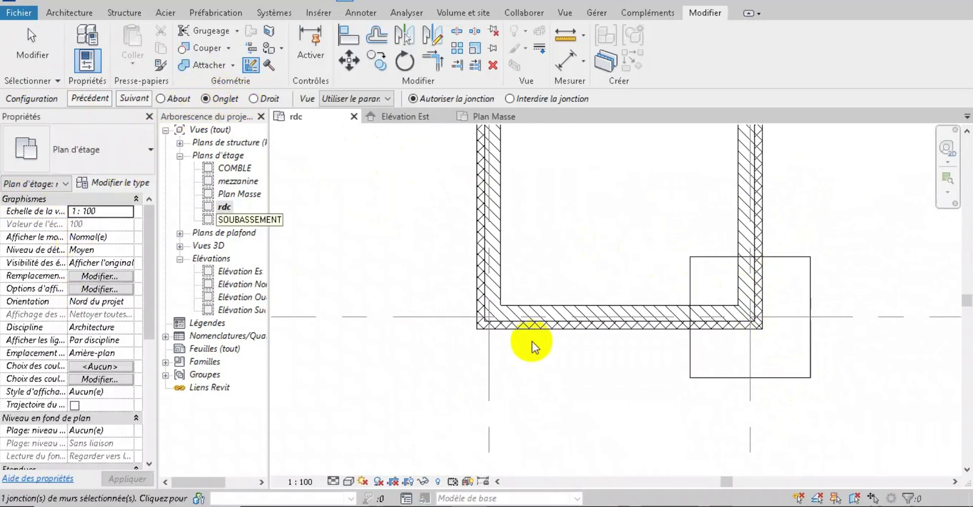
left_click(478, 309)
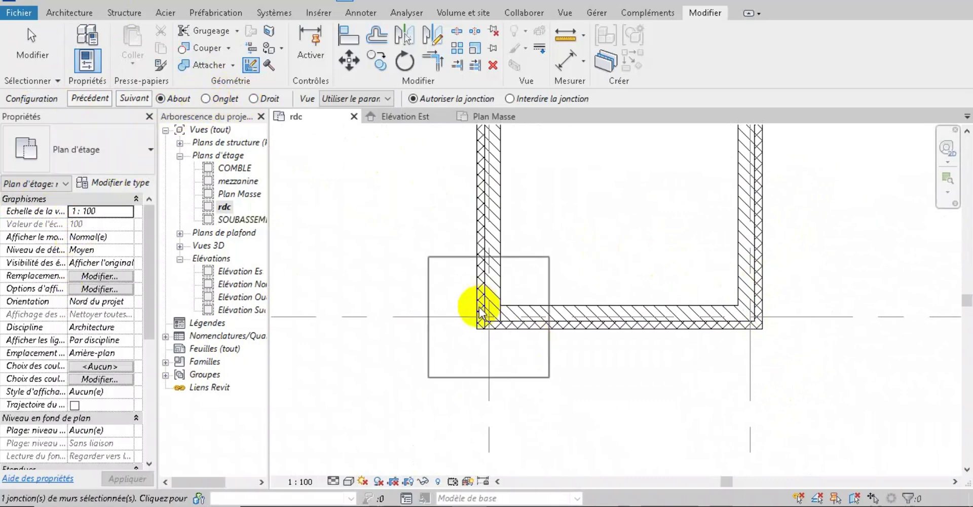
left_click(206, 100)
Step: Check the mitred corners around the whole exterior wall outline and leave the wall join command
scroll(527, 330, "down", 3)
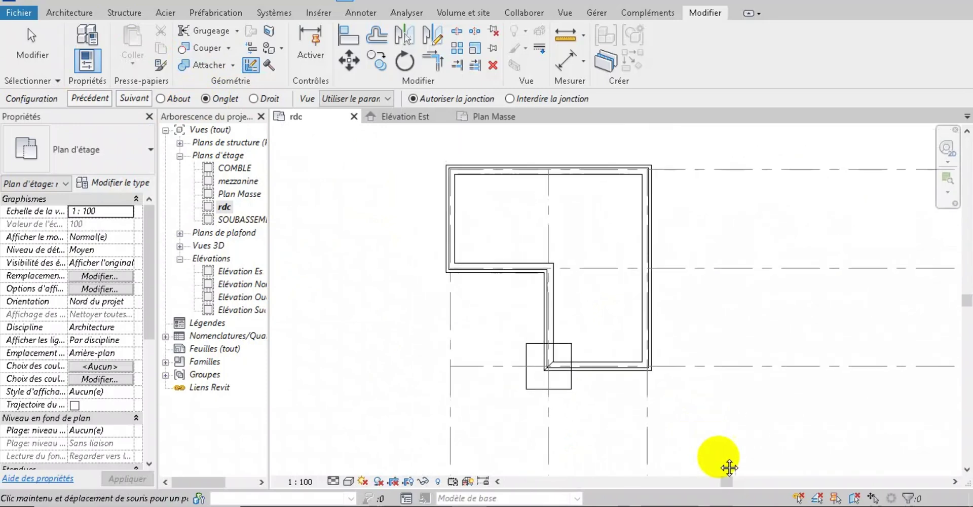
middle_click_drag(729, 467, 744, 479)
scroll(541, 376, "up", 2)
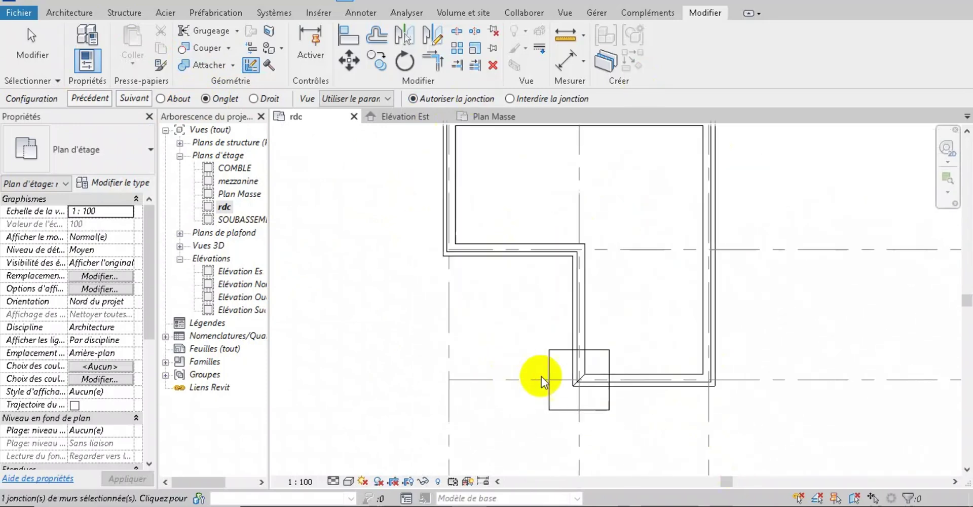
mouse_move(563, 373)
middle_mouse_down()
mouse_move(611, 422)
mouse_move(614, 403)
mouse_move(633, 452)
middle_mouse_up()
scroll(608, 427, "up", 5)
scroll(602, 356, "down", 3)
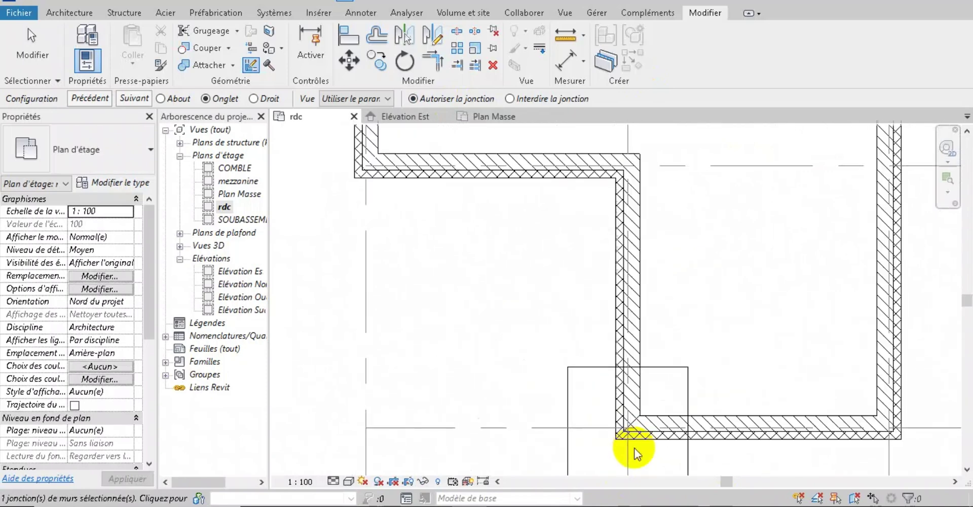
scroll(534, 217, "up", 2)
middle_click_drag(566, 352, 543, 308)
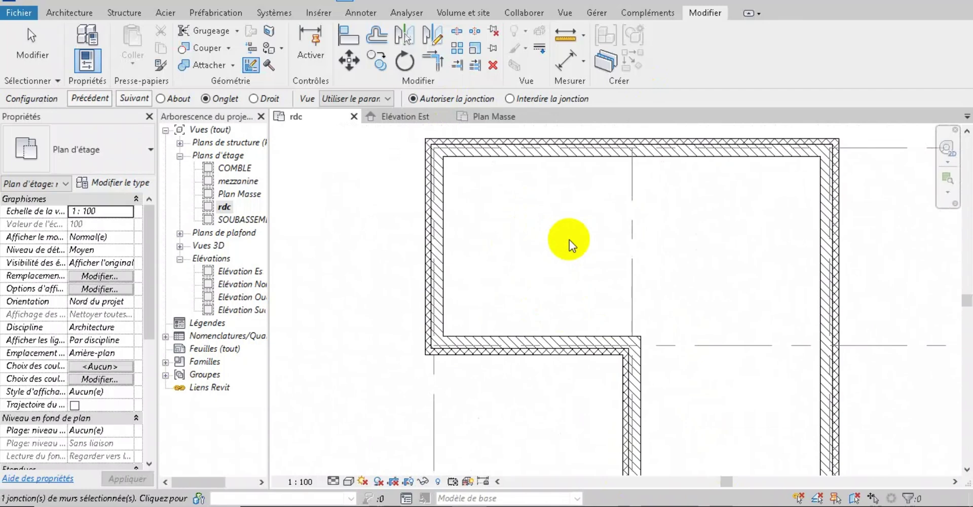
key("Escape")
Step: Isolate the upper exterior wall in a 3D selection box view and examine its layers and ends
left_click(571, 144)
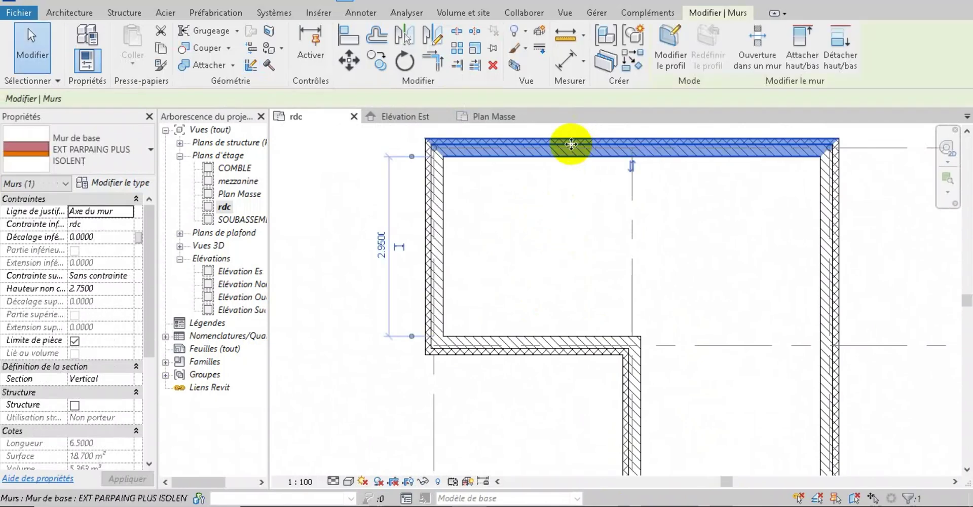
left_click(514, 65)
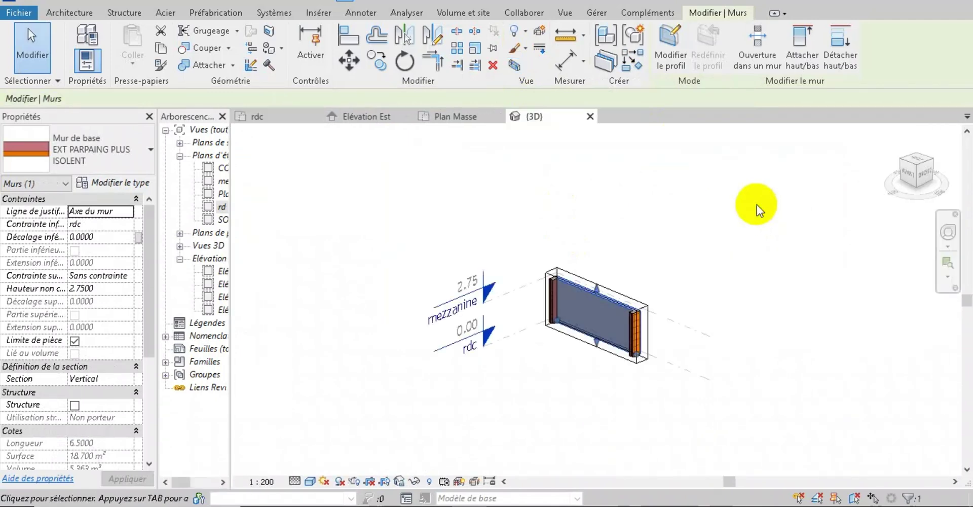
scroll(512, 314, "up", 5)
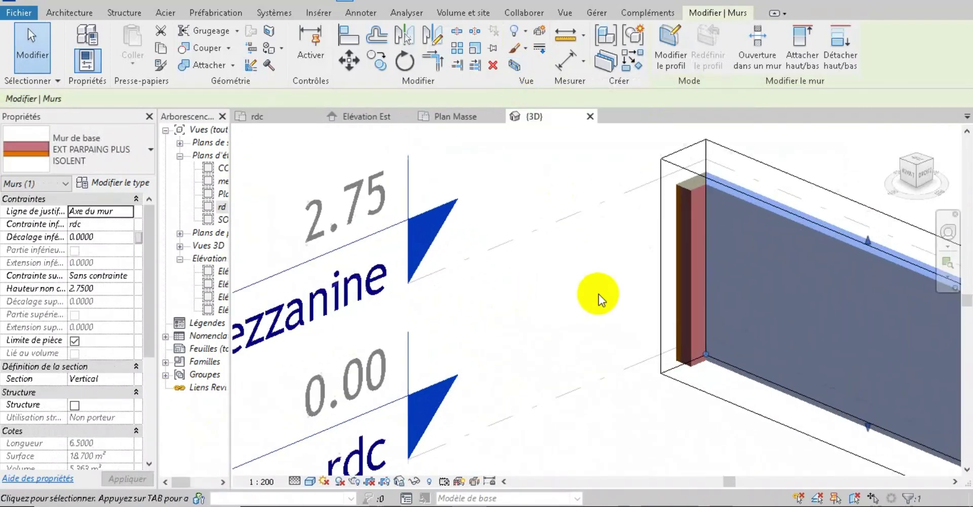
left_click(530, 287)
scroll(504, 266, "down", 5)
scroll(701, 309, "up", 3)
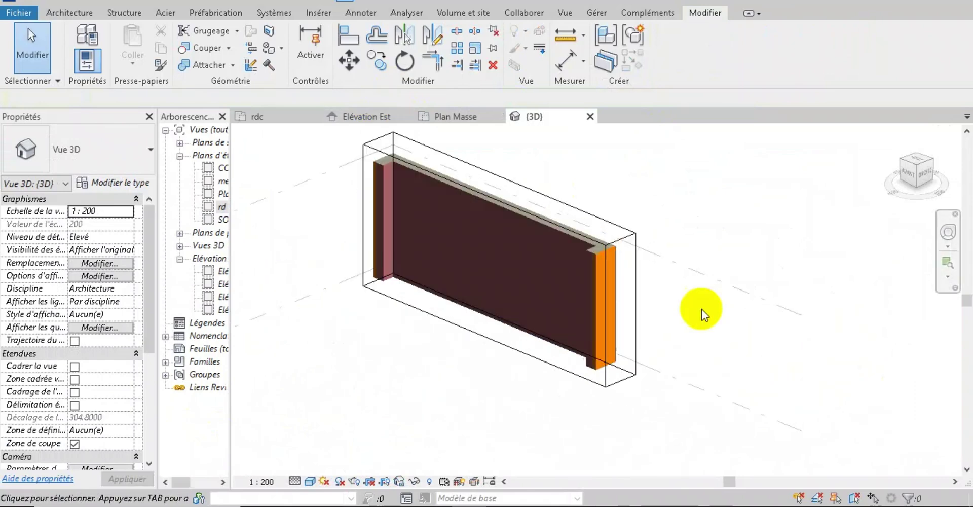
scroll(618, 281, "up", 2)
scroll(810, 218, "down", 5)
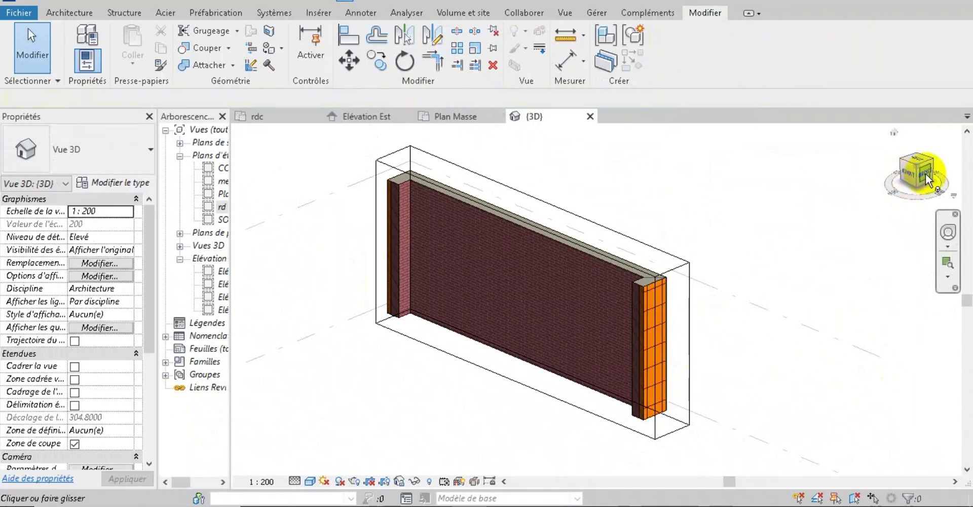
left_click_drag(928, 178, 832, 211)
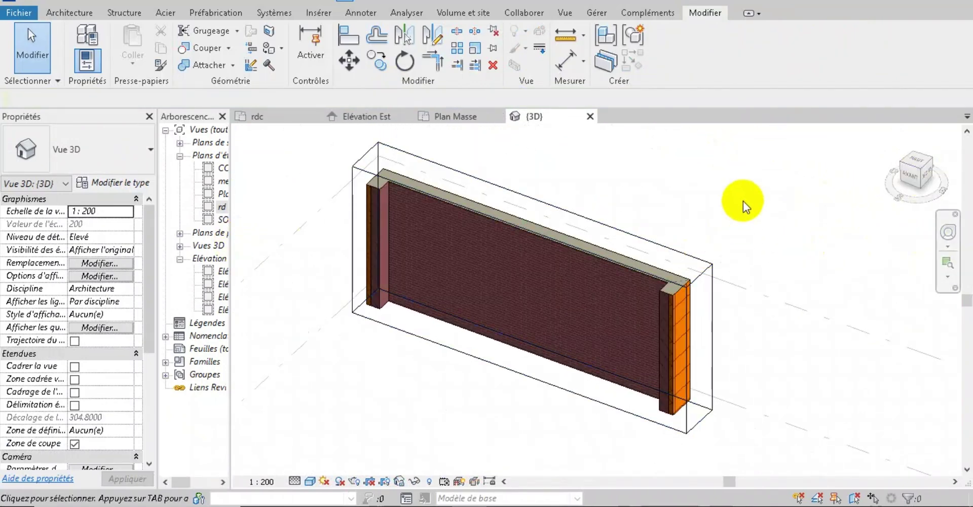
scroll(743, 201, "down", 3)
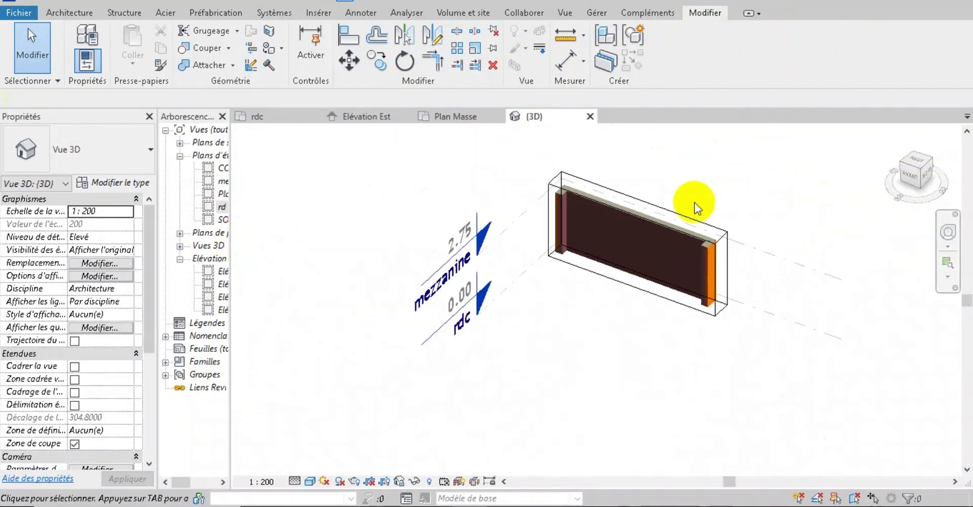
Step: Return to the rdc floor plan, start a wall and duplicate the EXT PARPAING PLUS ISOLENT type as CLOISON
left_click(270, 117)
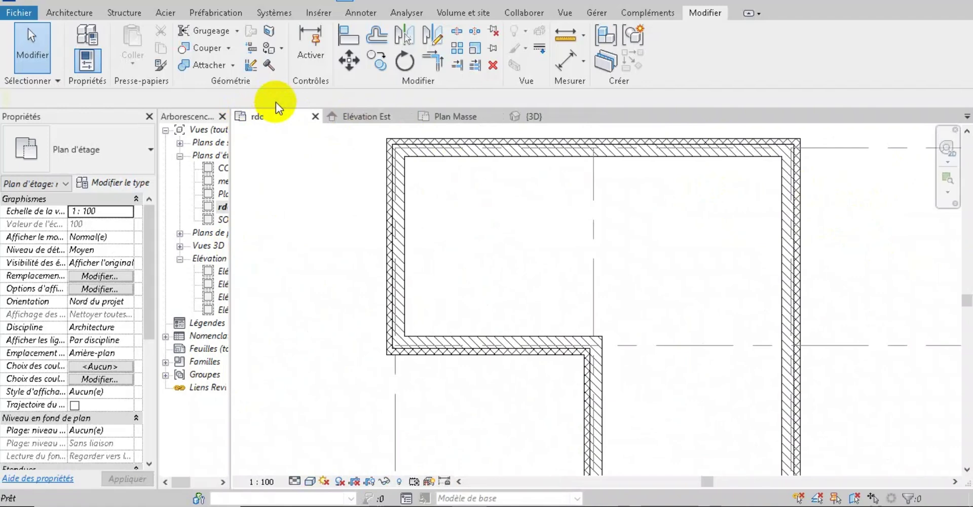
scroll(565, 320, "down", 2)
left_click(70, 12)
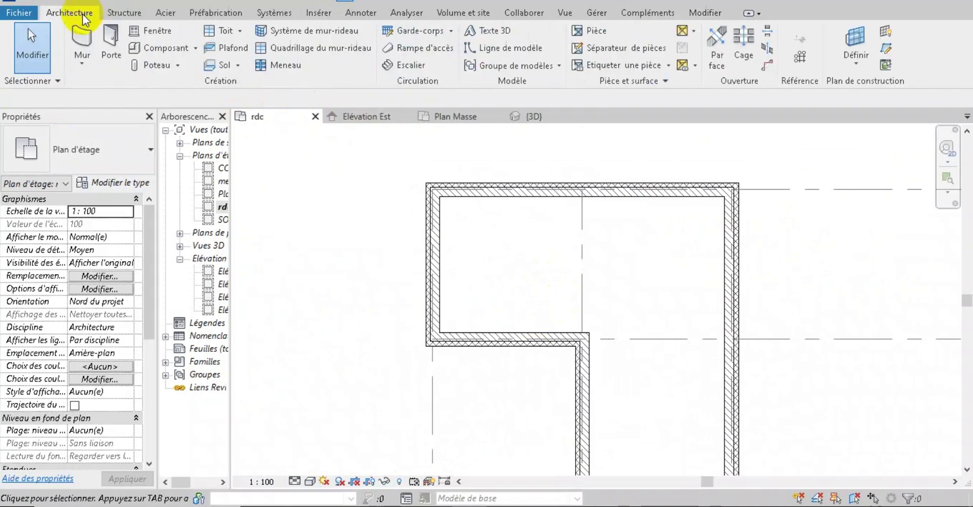
left_click(81, 68)
left_click(117, 93)
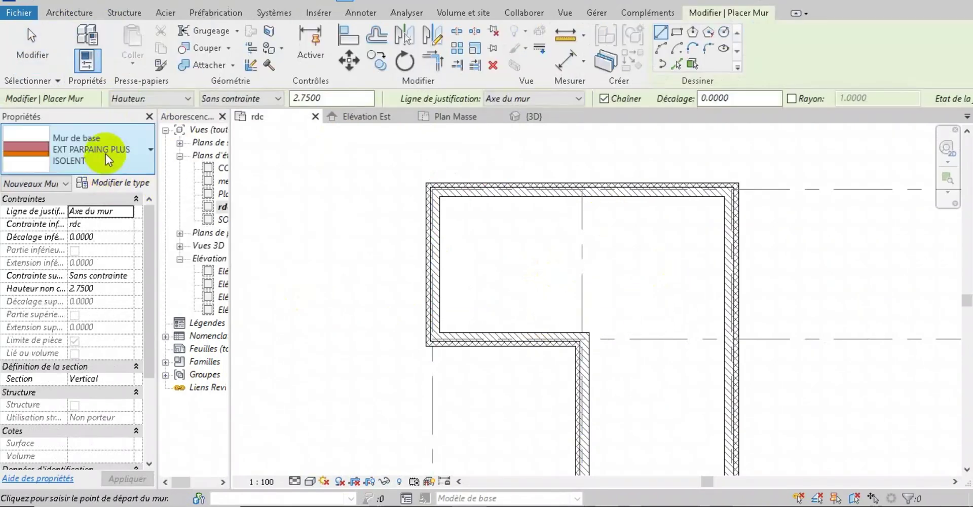
left_click(116, 184)
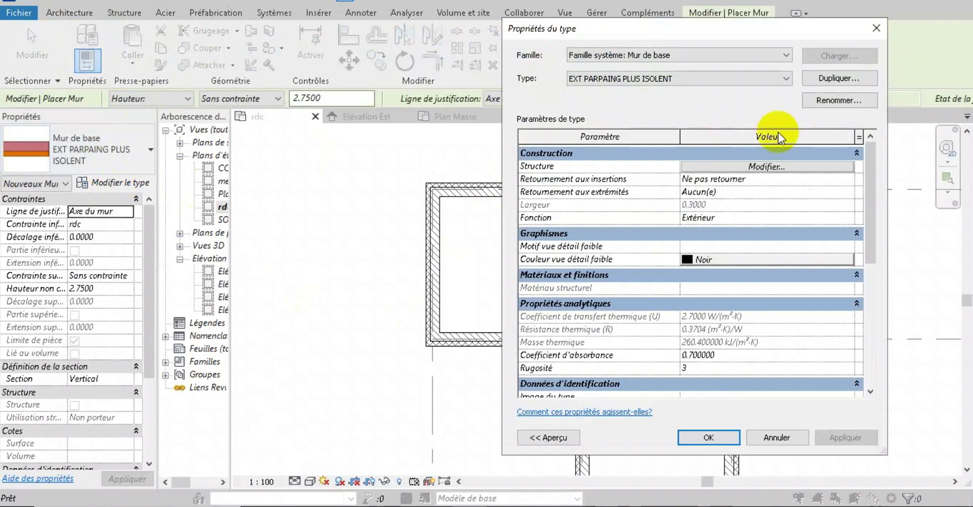
left_click(842, 80)
type("CL")
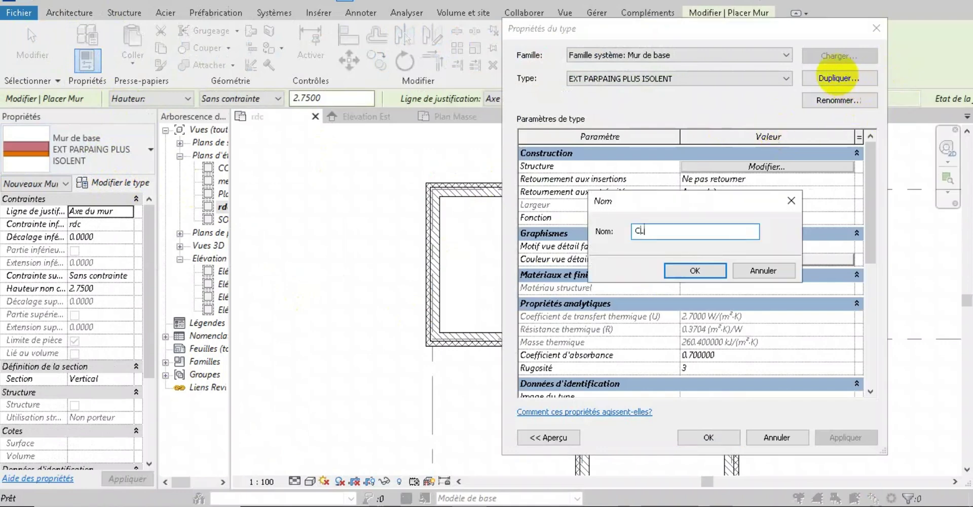
type("OISON")
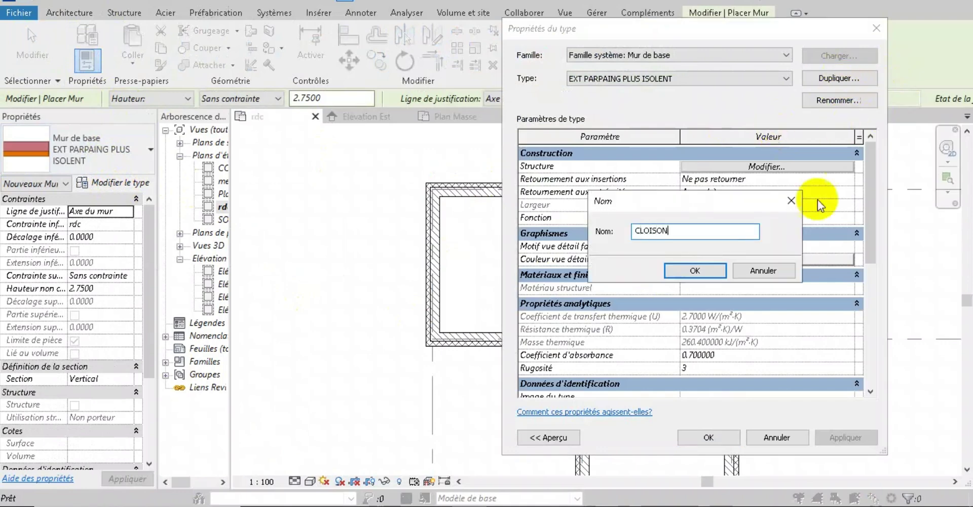
left_click(694, 270)
Step: Open the CLOISON type's layer assembly and review the function options of its Brique, commune layer
left_click(767, 169)
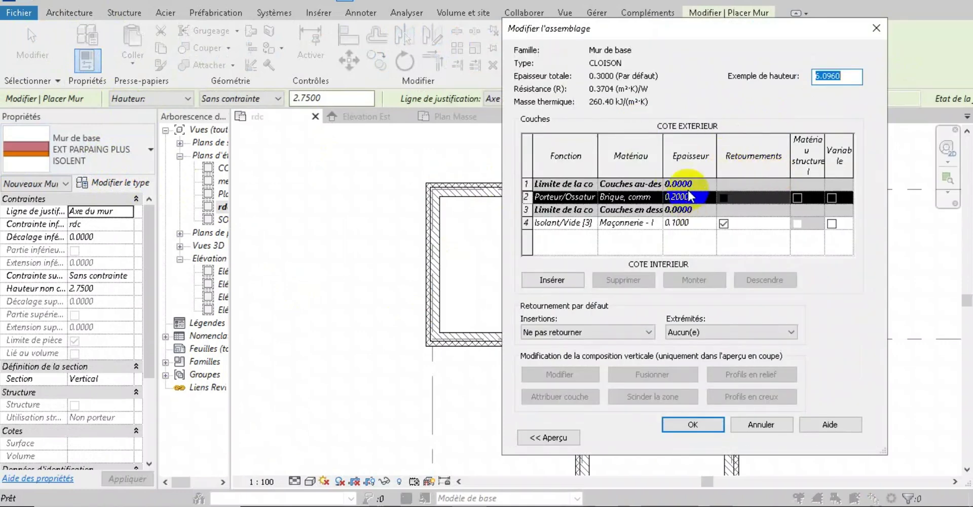
left_click(590, 200)
left_click(592, 198)
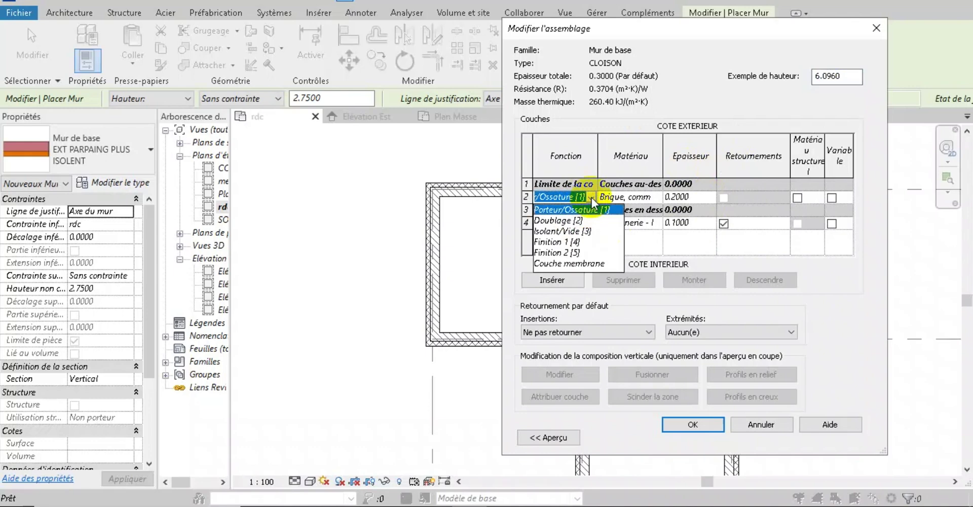
left_click(591, 198)
left_click(625, 196)
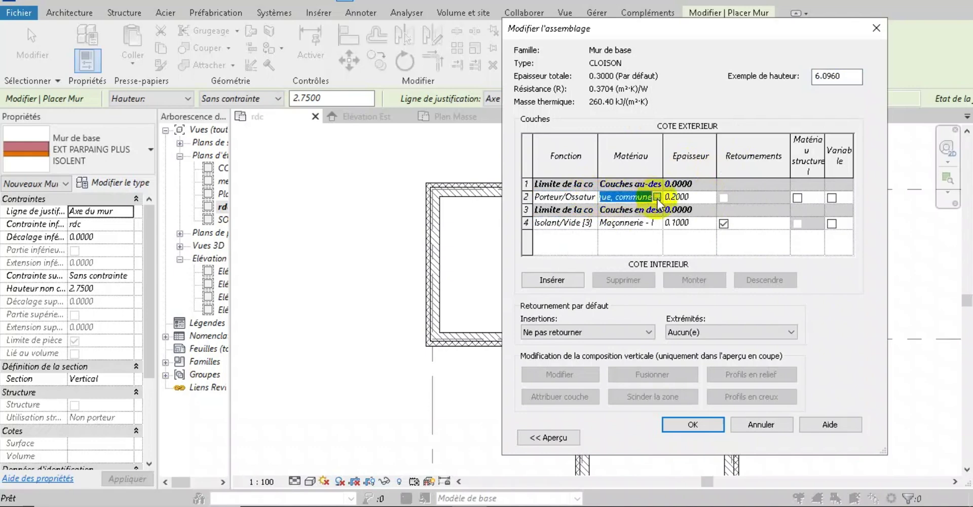
Step: Search the materials for PL for the CLOISON type's load-bearing layer and browse the results and library options
left_click(657, 197)
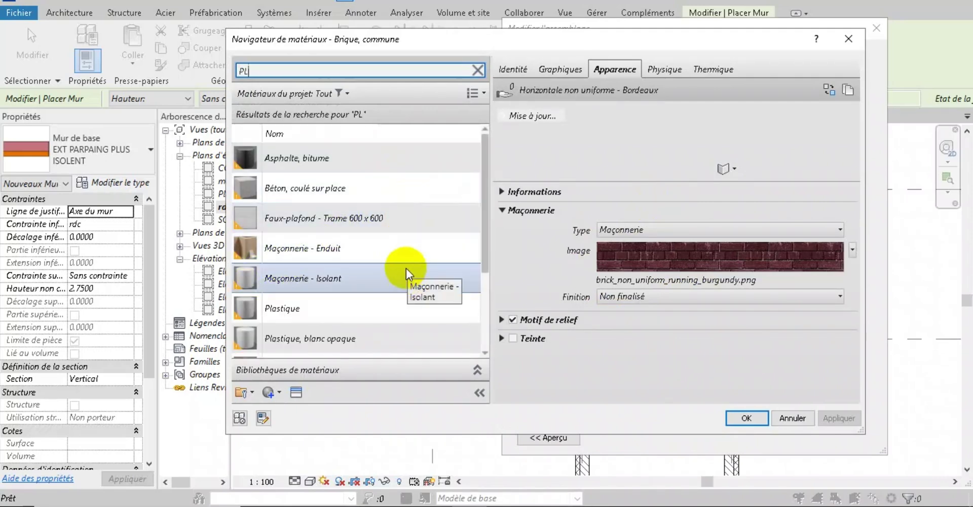
scroll(404, 308, "down", 2)
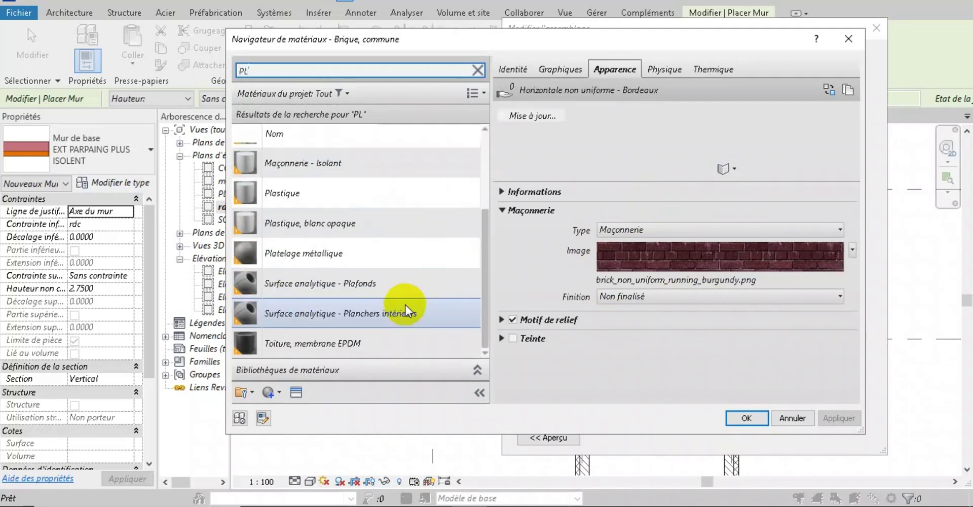
scroll(403, 309, "up", 2)
scroll(403, 309, "down", 2)
scroll(401, 309, "up", 2)
scroll(381, 208, "down", 2)
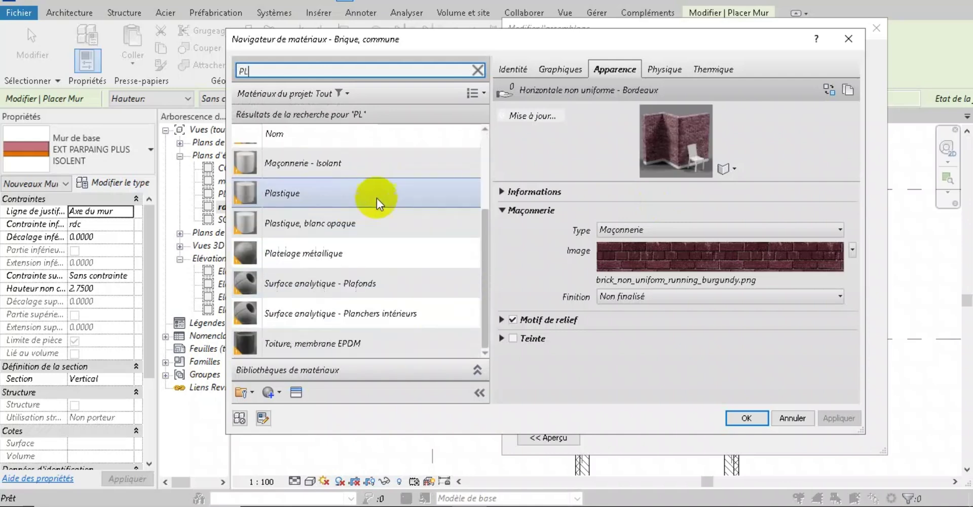
left_click(243, 395)
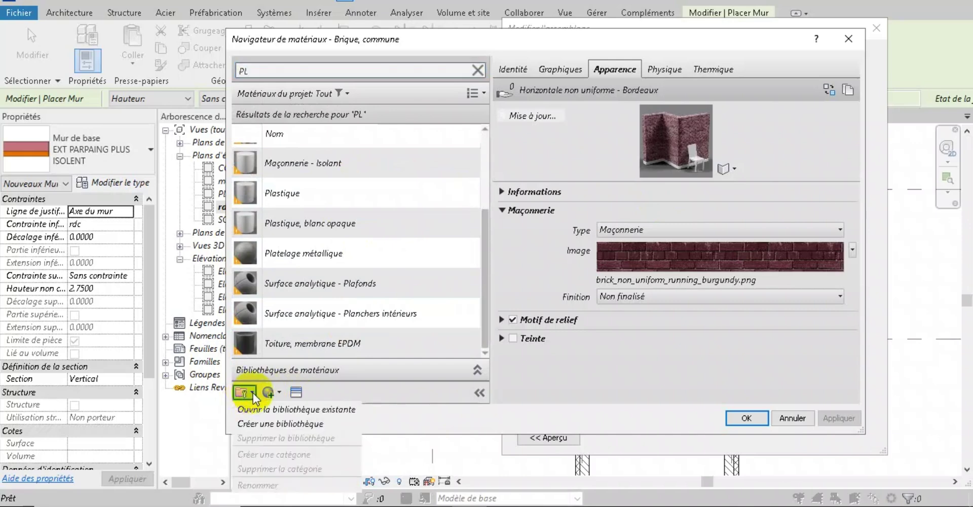
left_click(254, 393)
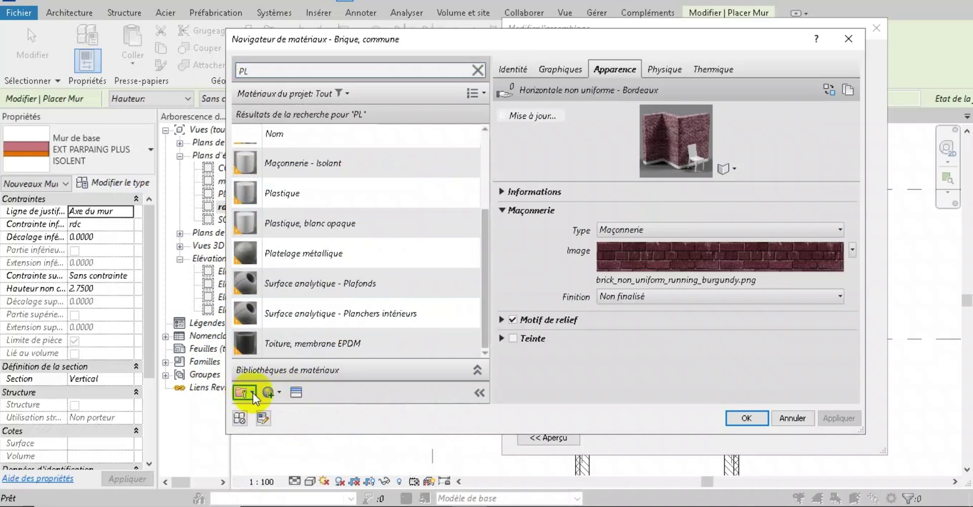
left_click(237, 418)
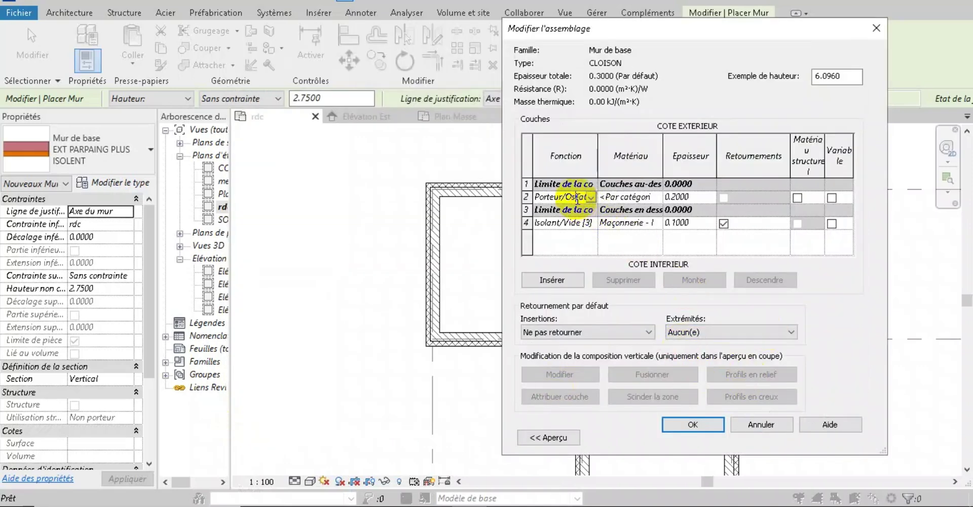
Step: Reopen the material browser from the load-bearing layer and review the identity, graphics and appearance properties of Maçonnerie - Isolant
left_click(655, 199)
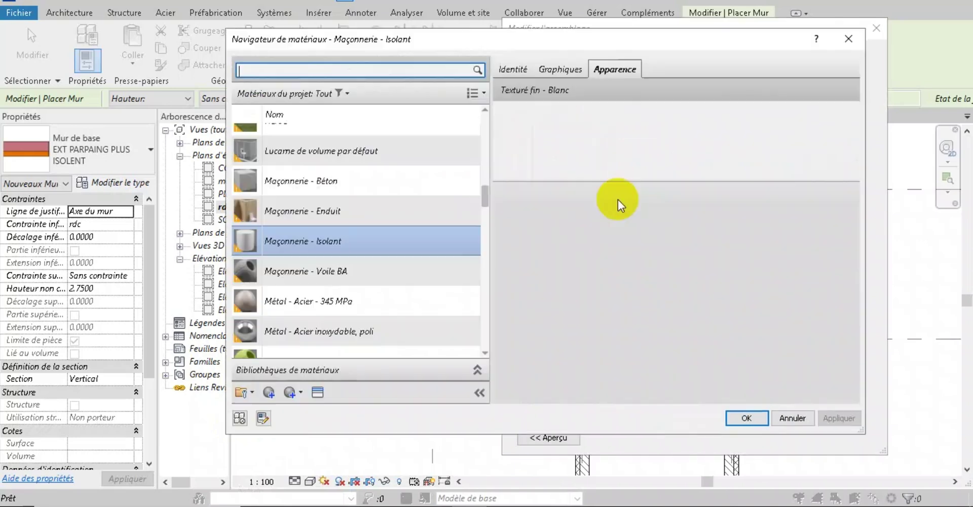
left_click(517, 70)
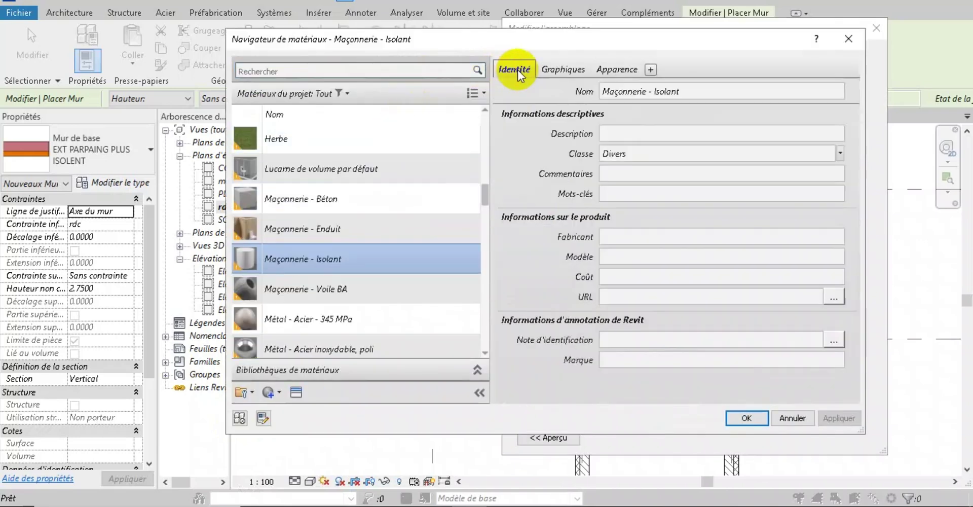
left_click(554, 76)
left_click(611, 71)
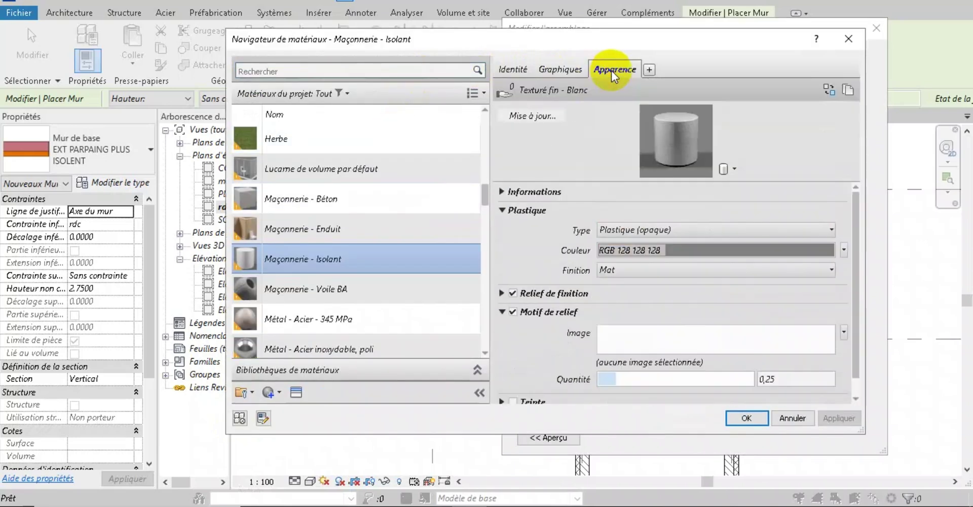
left_click(512, 72)
left_click(443, 71)
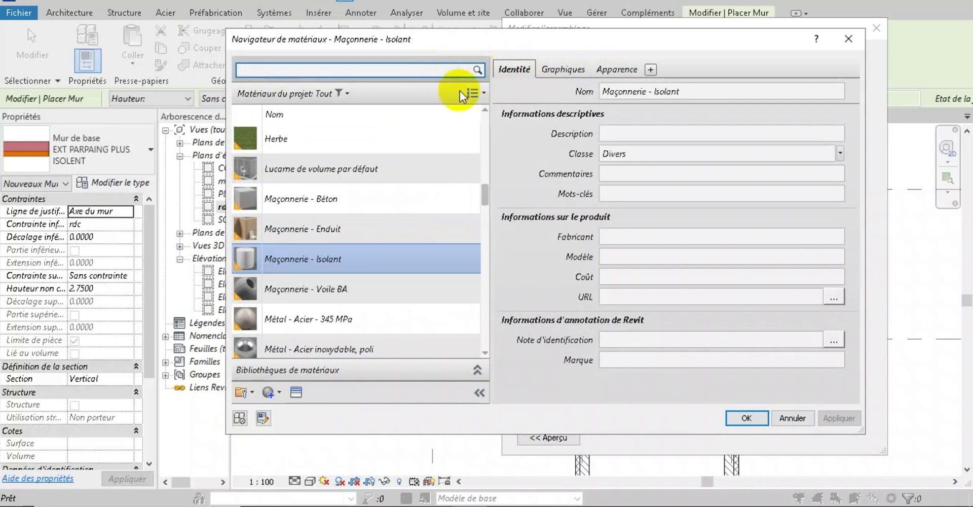
left_click(481, 92)
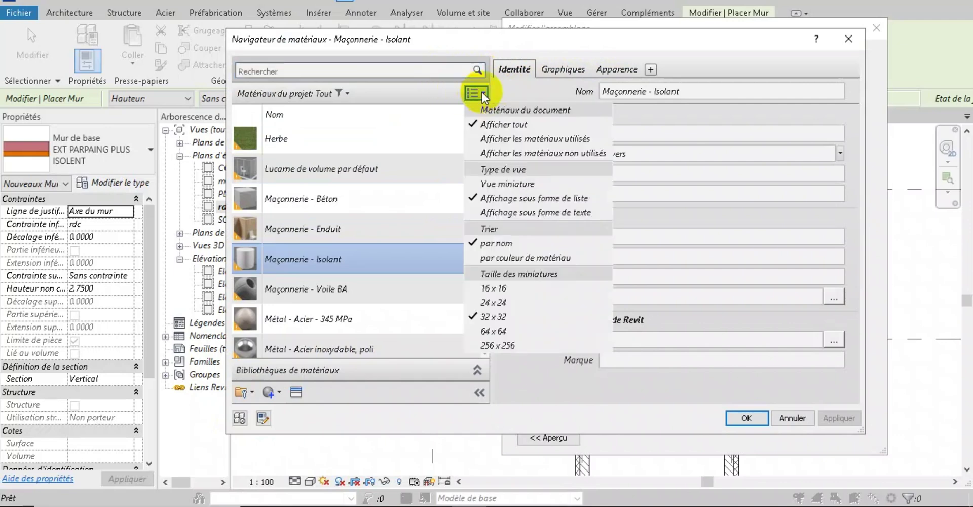
left_click(247, 391)
left_click(252, 394)
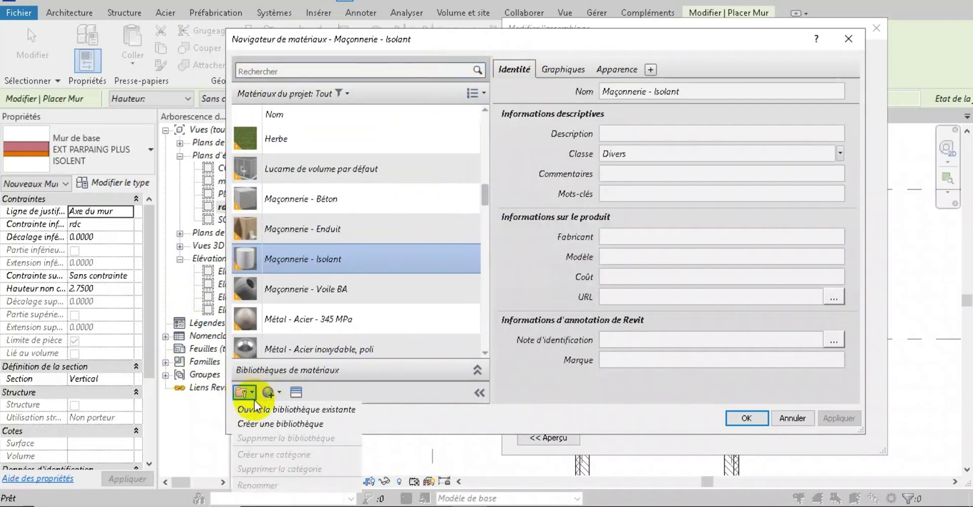
left_click(256, 404)
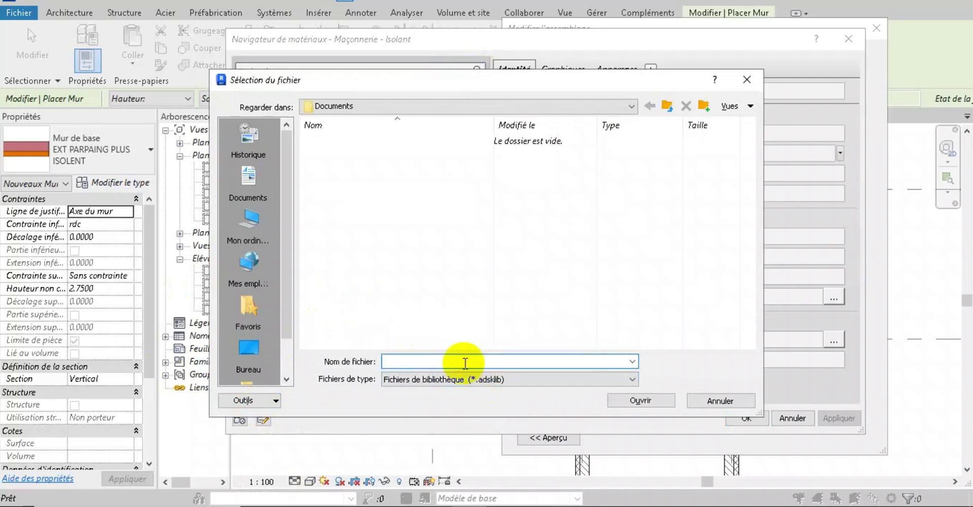
type("P")
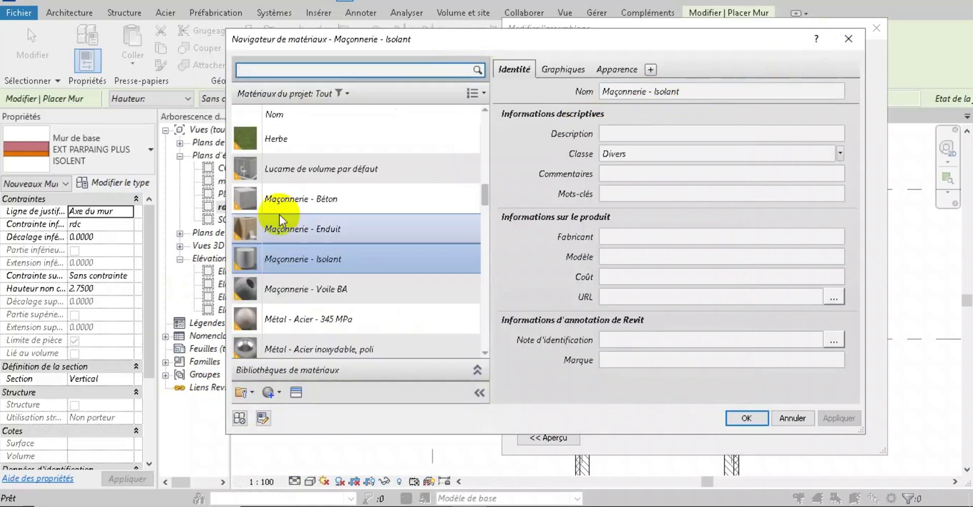
Step: Create a new material in the project's material list
scroll(340, 266, "up", 2)
scroll(336, 290, "down", 1)
left_click(278, 393)
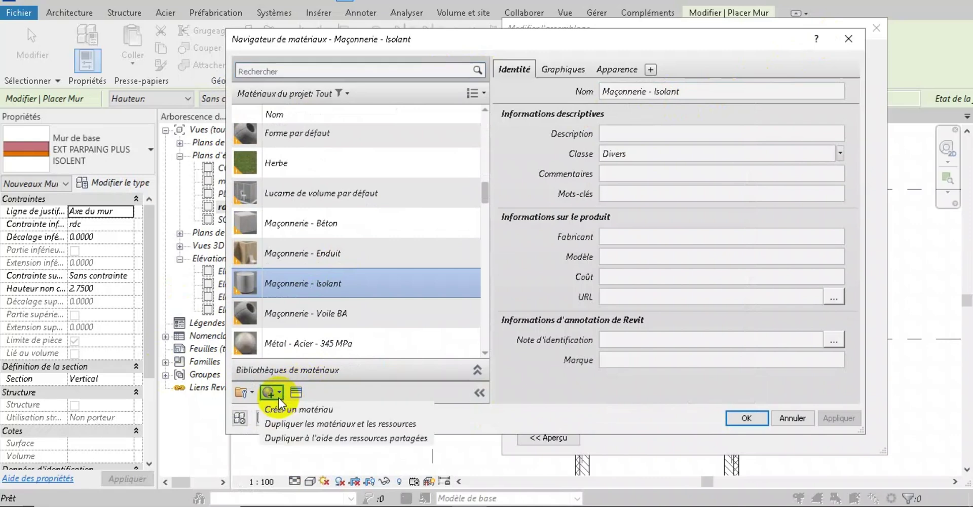
left_click(273, 393)
left_click(280, 393)
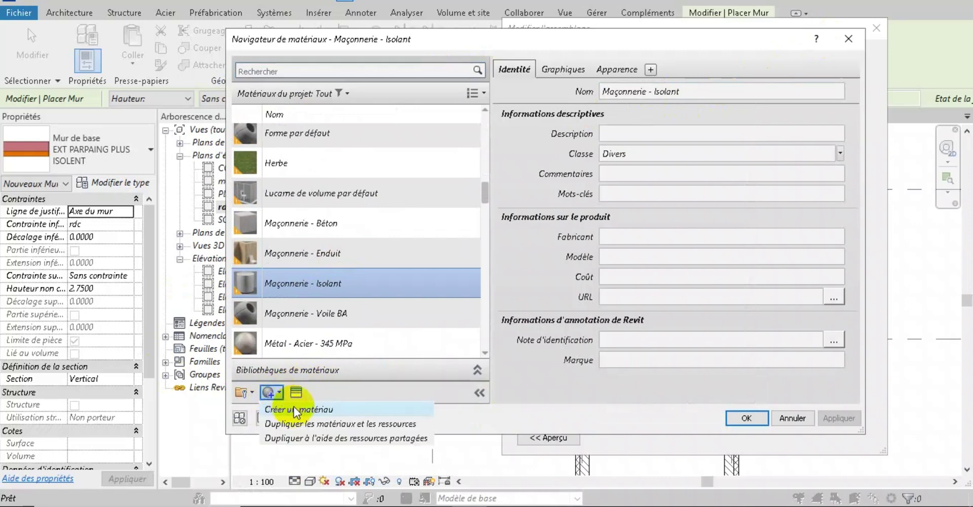
left_click(302, 409)
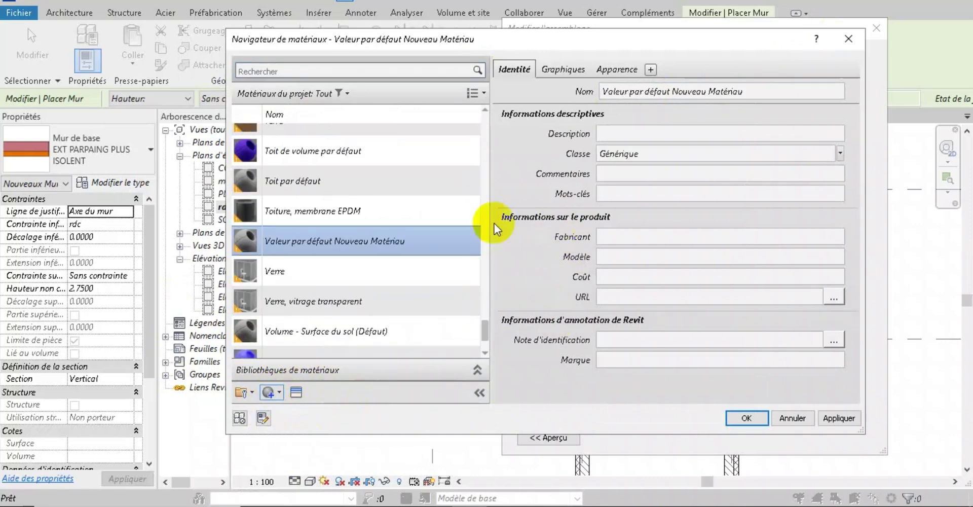
Step: Browse the project materials, then search them for PLA and look through the matches
scroll(380, 244, "up", 3)
scroll(380, 244, "up", 5)
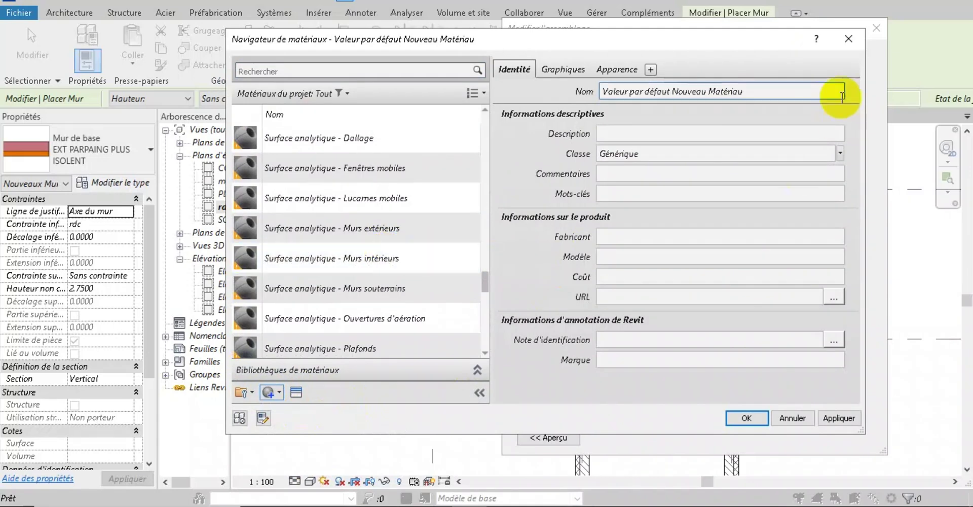
scroll(350, 195, "up", 10)
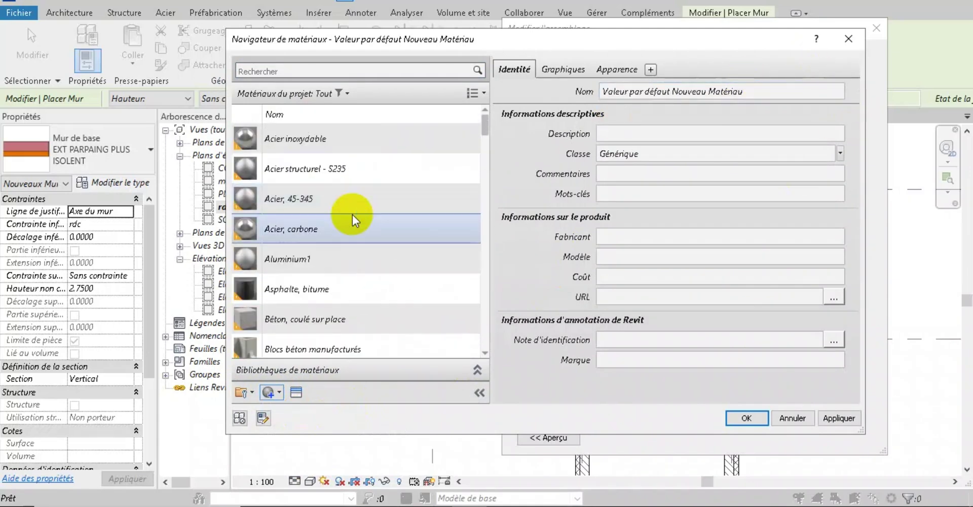
scroll(351, 215, "down", 5)
left_click(398, 68)
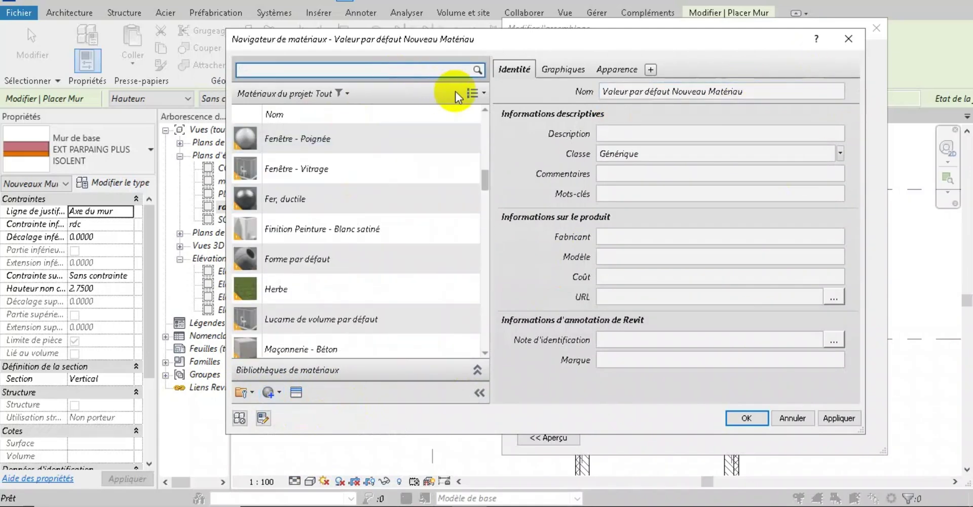
type("PLA")
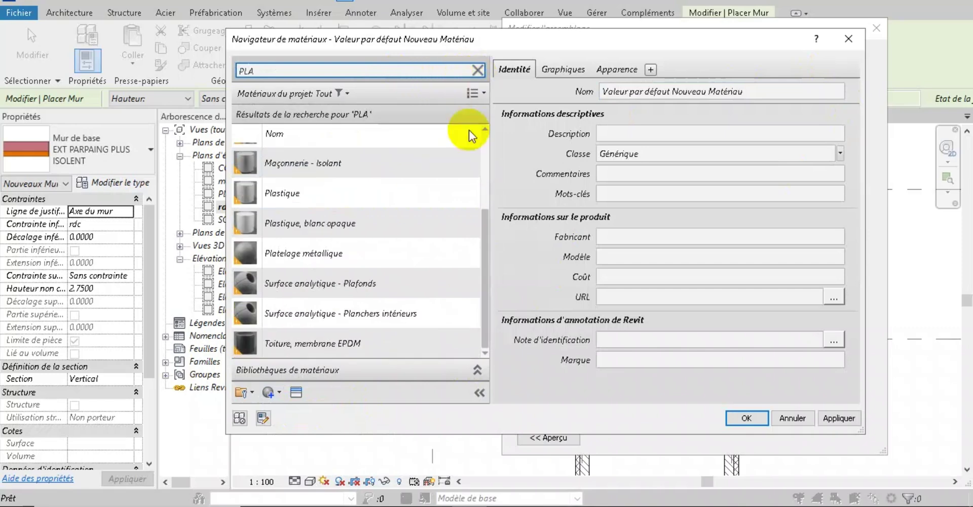
scroll(427, 211, "up", 2)
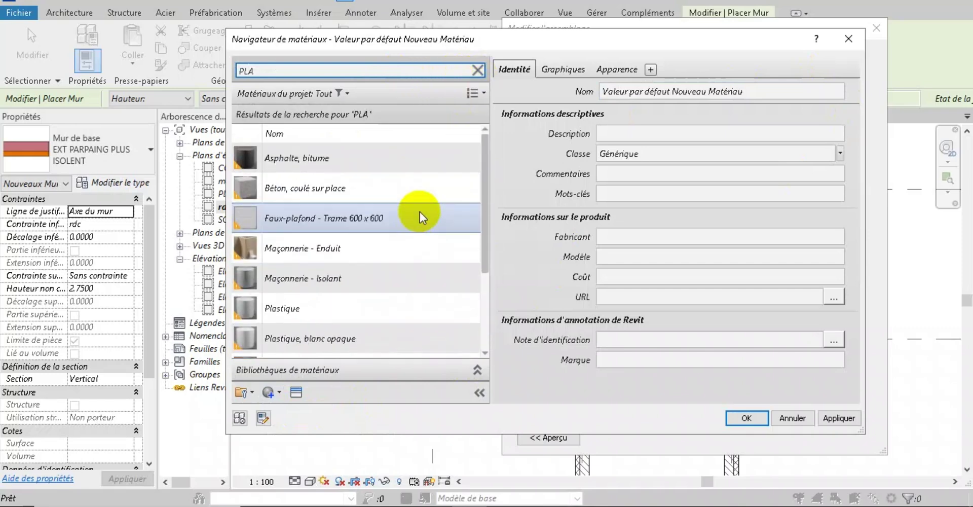
scroll(418, 199, "down", 2)
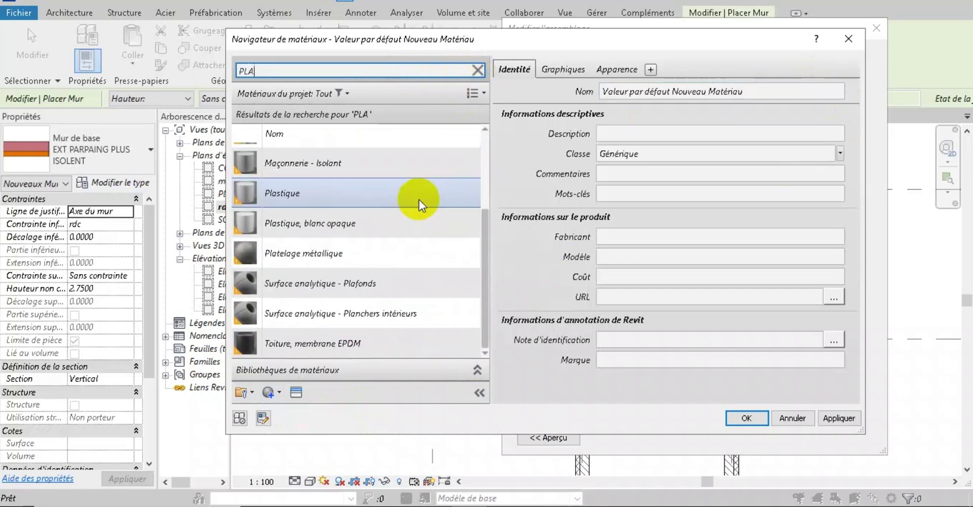
scroll(418, 199, "up", 2)
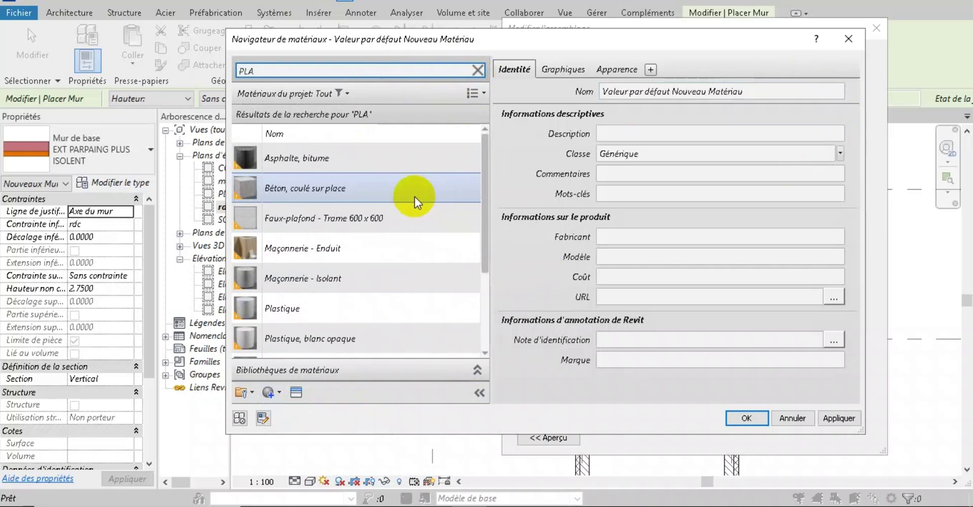
left_click(414, 197)
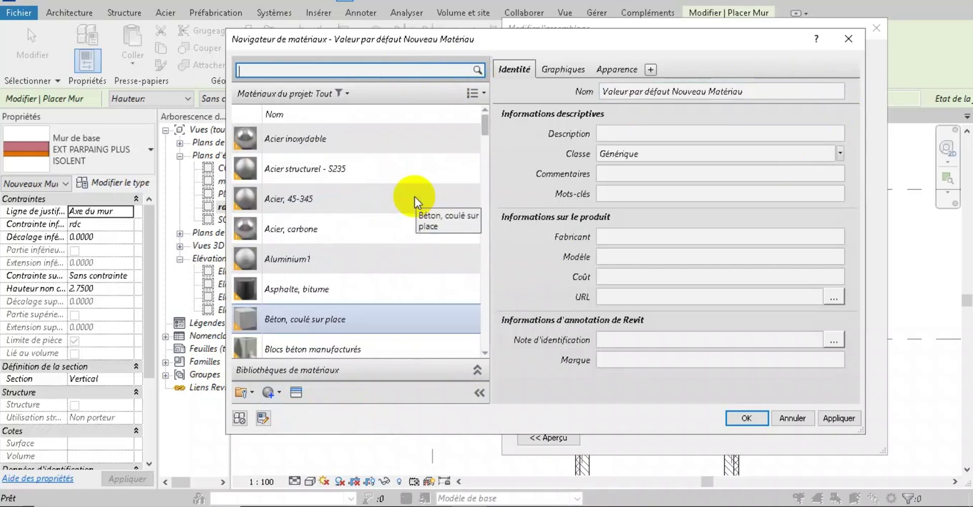
Step: Search the project materials for BOI, review the wood matches and clear the search
type("BO")
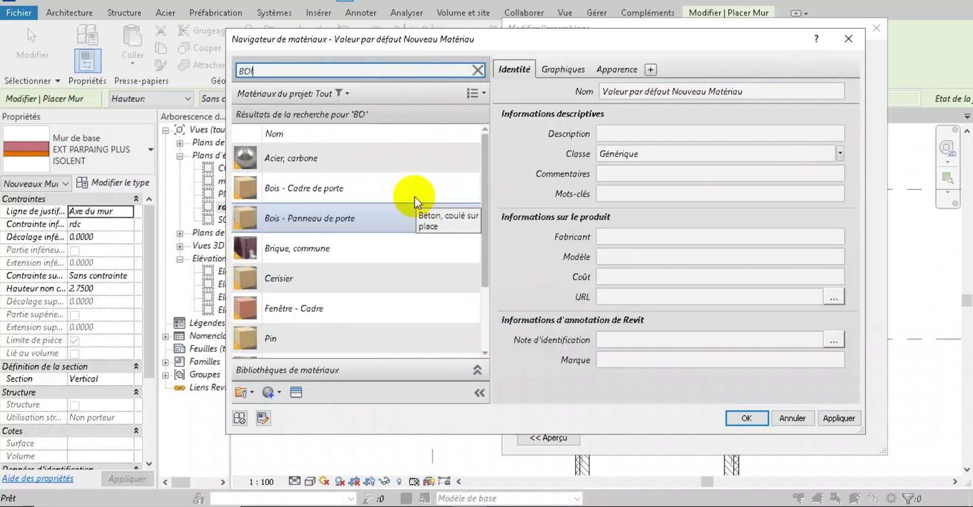
type("I")
left_click(414, 197)
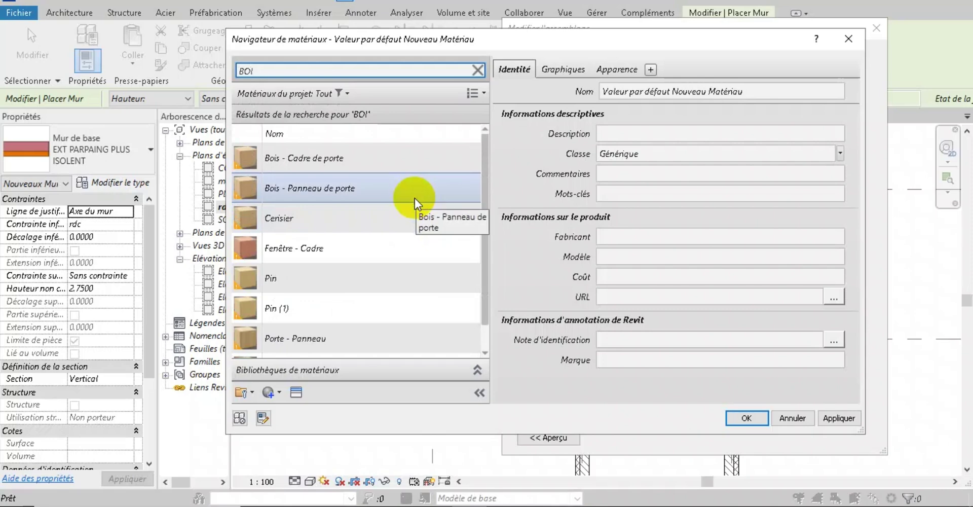
key("BackSpace")
key("BackSpace")
key("BackSpace")
Step: Search the project materials for MA, shorten the search to M and select Maçonnerie - Enduit
type("MA")
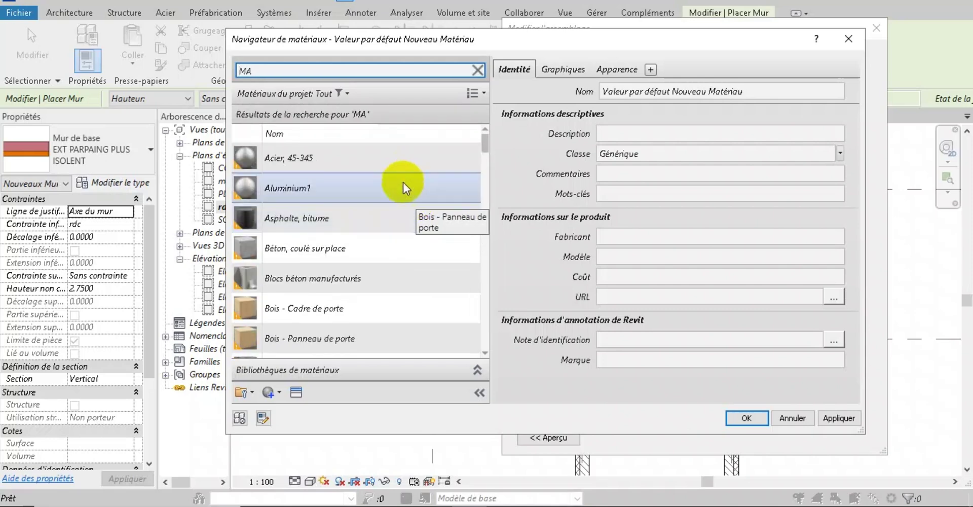
scroll(409, 225, "down", 3)
scroll(408, 226, "up", 5)
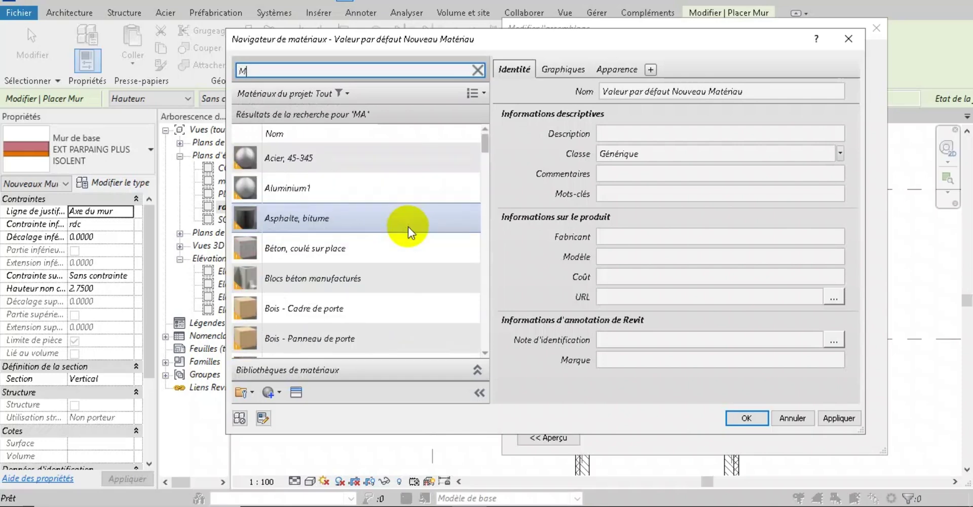
key("BackSpace")
scroll(395, 229, "down", 3)
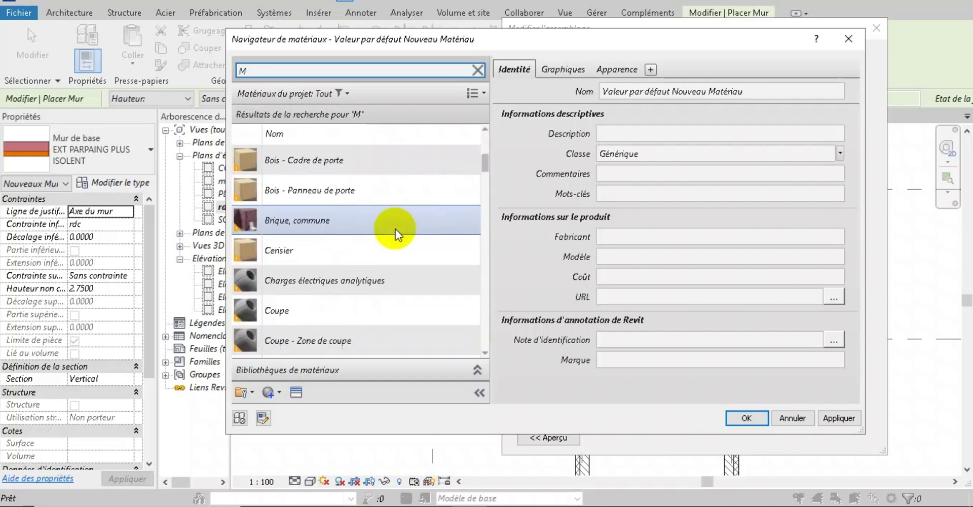
scroll(397, 228, "down", 9)
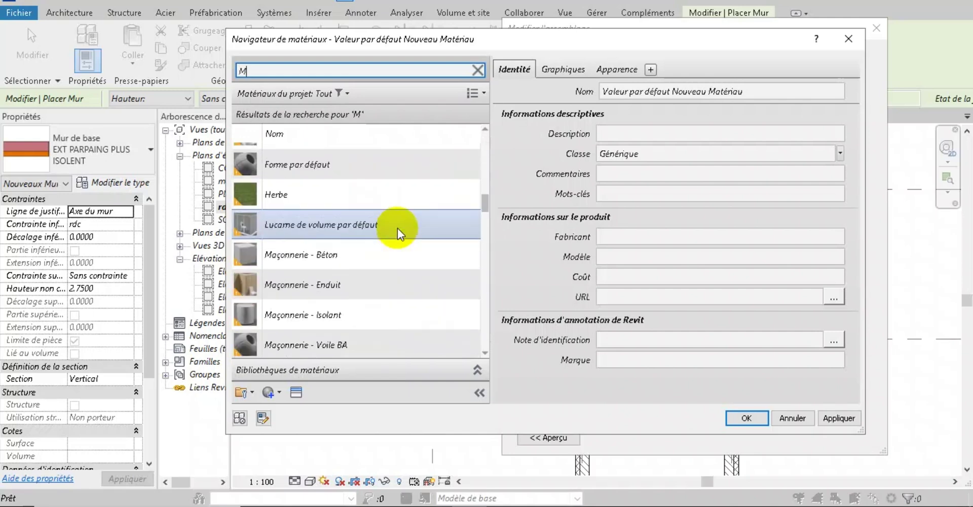
scroll(421, 275, "down", 2)
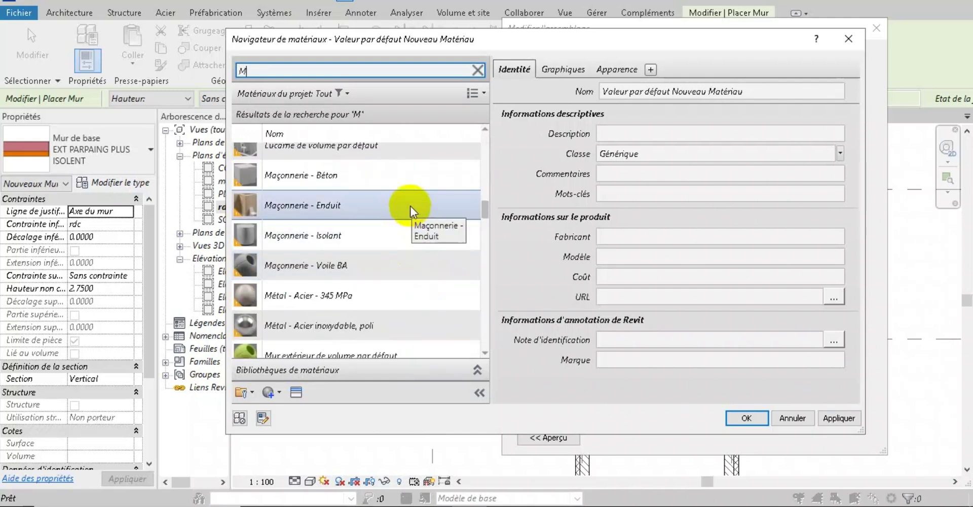
left_click(409, 205)
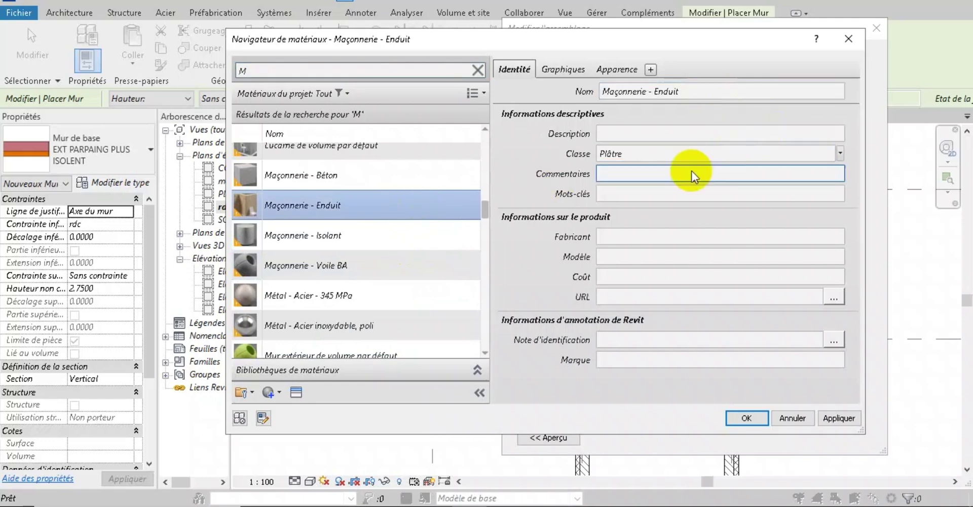
Step: Open the graphic settings of the Maçonnerie - Enduit material and check its shading colour
left_click(562, 69)
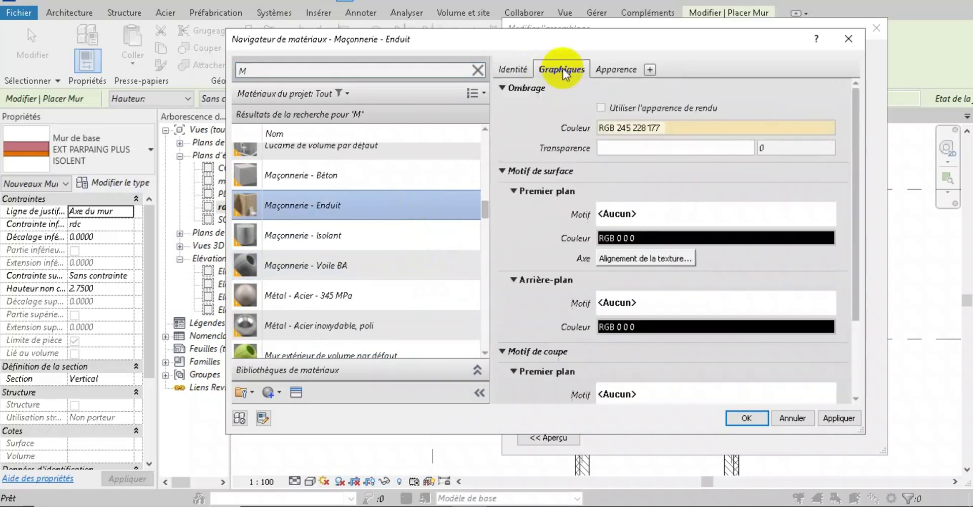
left_click(765, 130)
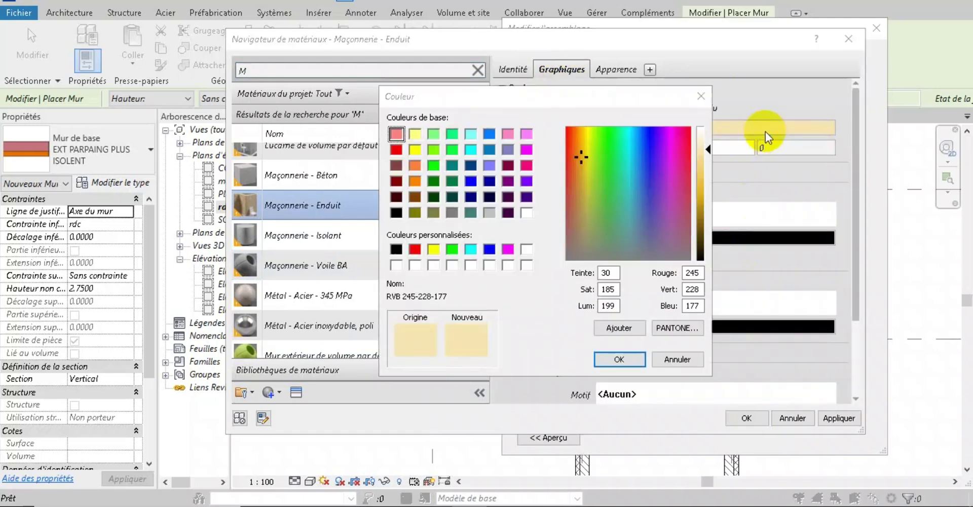
left_click(700, 96)
Step: Open the surface foreground fill patterns, search them for EN and E, and clear the search
left_click(743, 220)
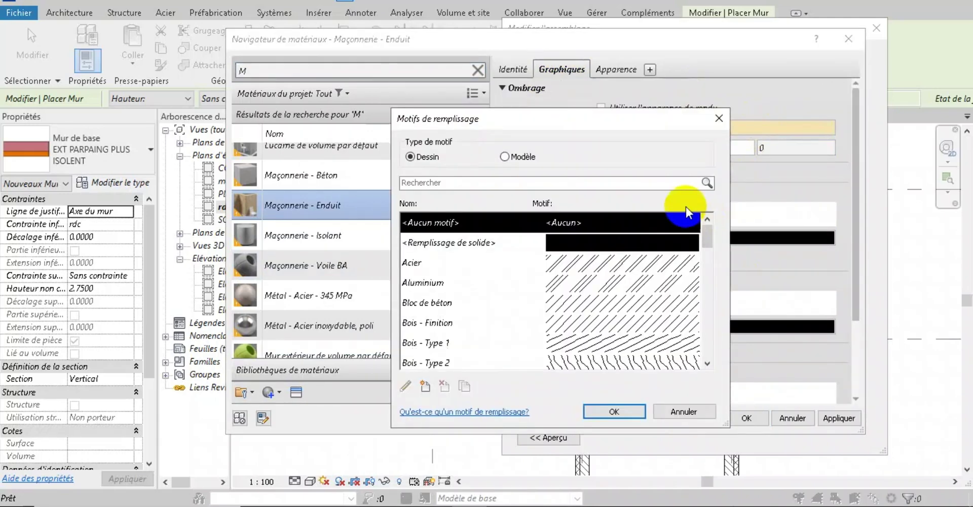
left_click(636, 182)
type("EN")
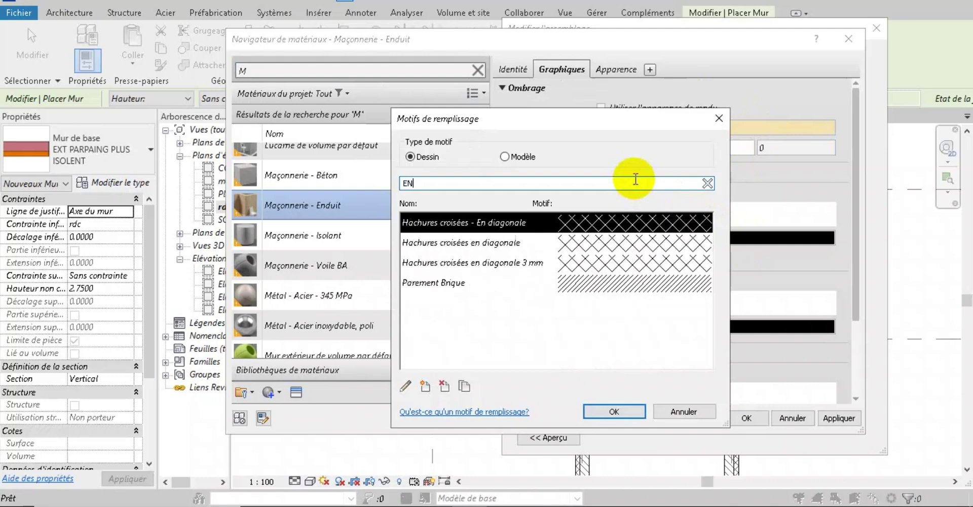
key("BackSpace")
key("BackSpace")
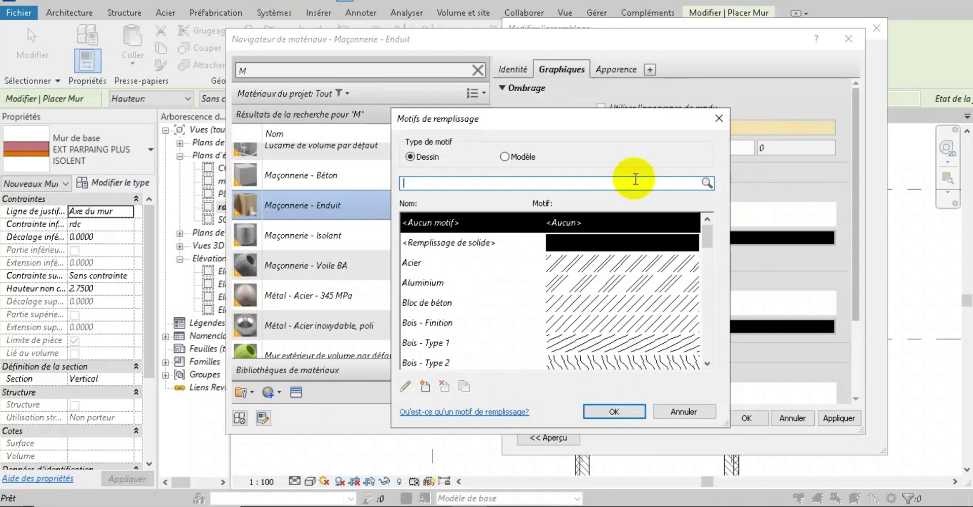
type("E")
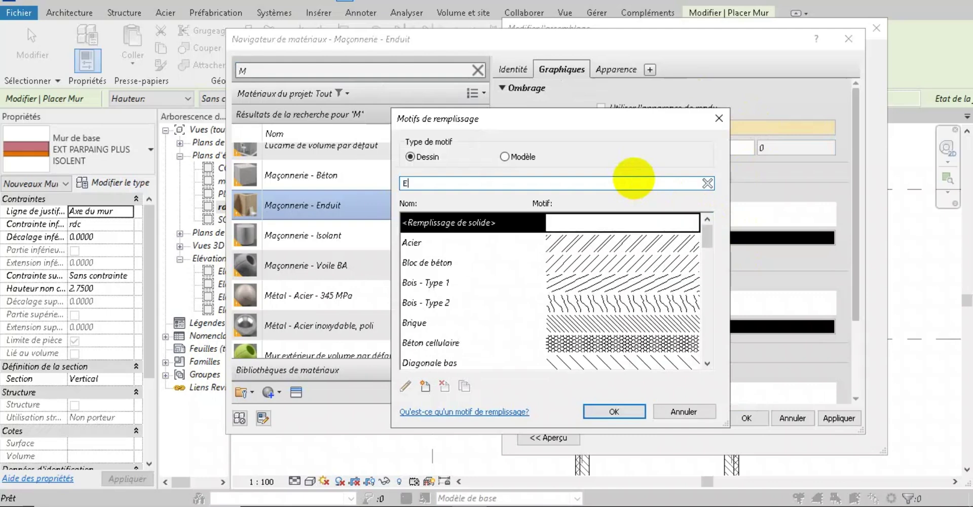
key("BackSpace")
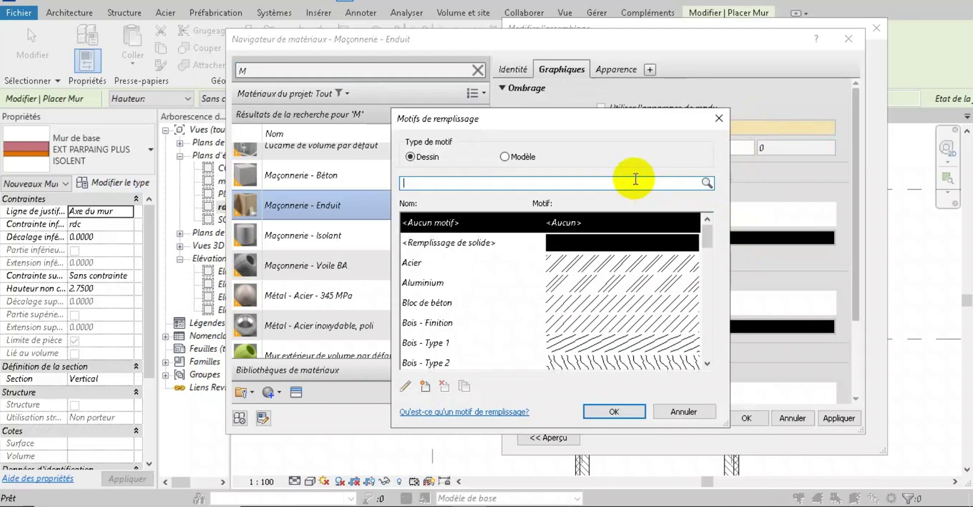
Step: Search the fill patterns for MA and set the surface foreground pattern to Maçonnerie - Brique silico-calcaire
type("MA")
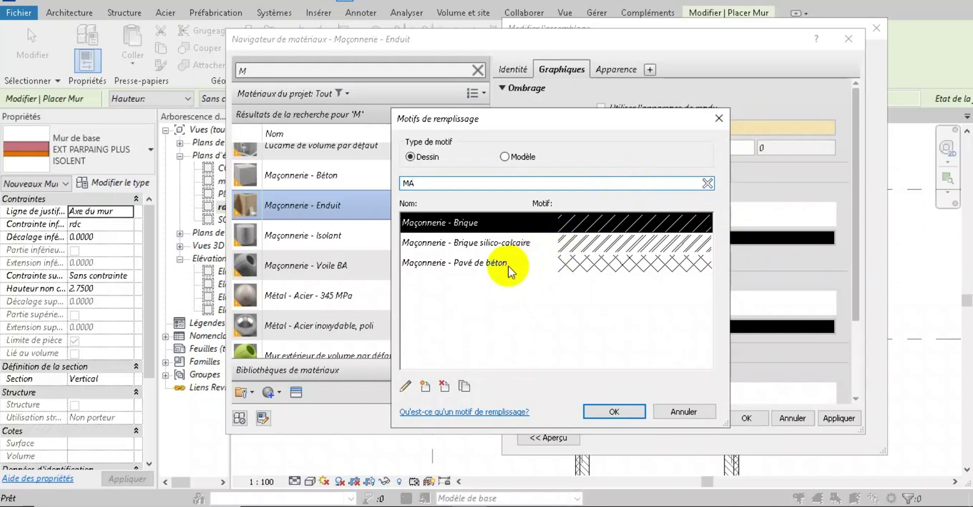
left_click(503, 225)
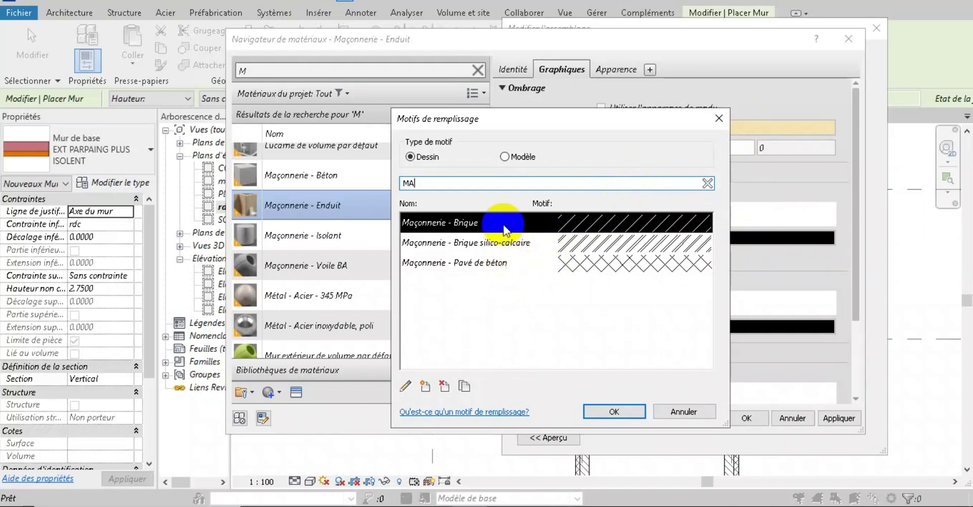
left_click(569, 242)
left_click(618, 415)
Step: Set the surface background pattern to Maçonnerie - Brique silico-calcaire, searching the fill patterns for MA
left_click(679, 309)
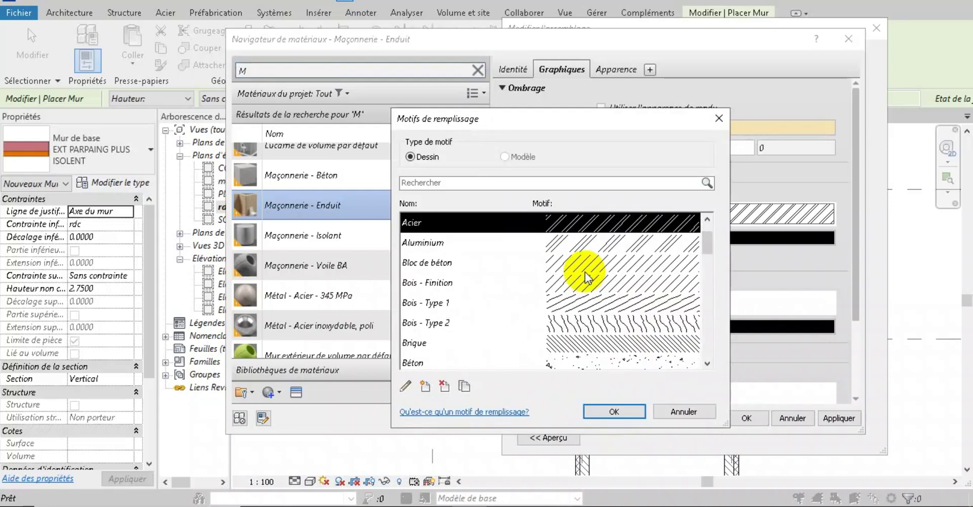
left_click(591, 181)
type("M")
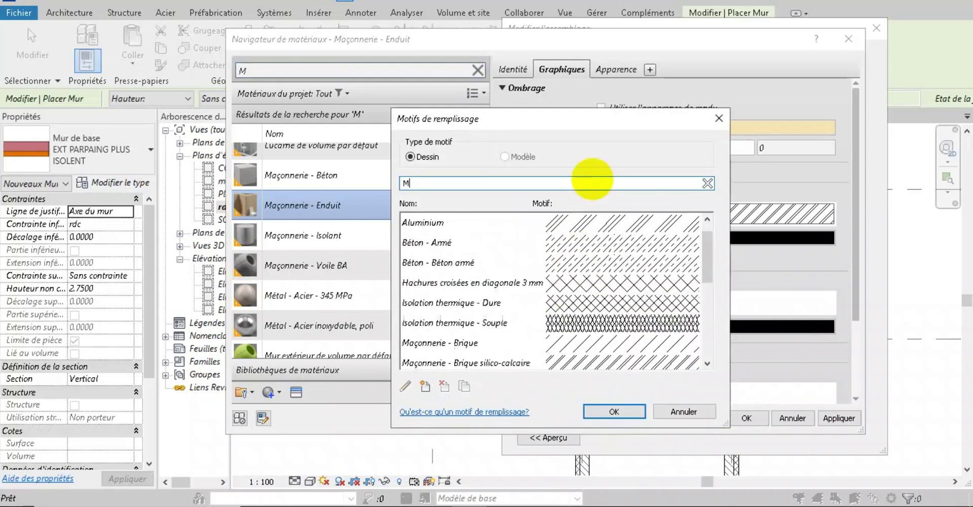
type("a")
left_click(526, 243)
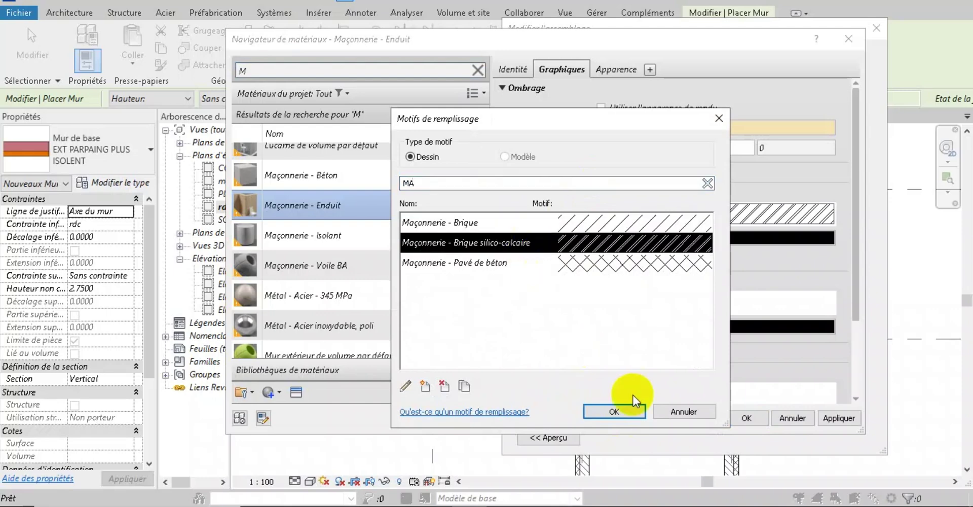
left_click(630, 413)
Step: Set the surface foreground pattern colour to orange RGB 255 128 64
scroll(706, 205, "down", 3)
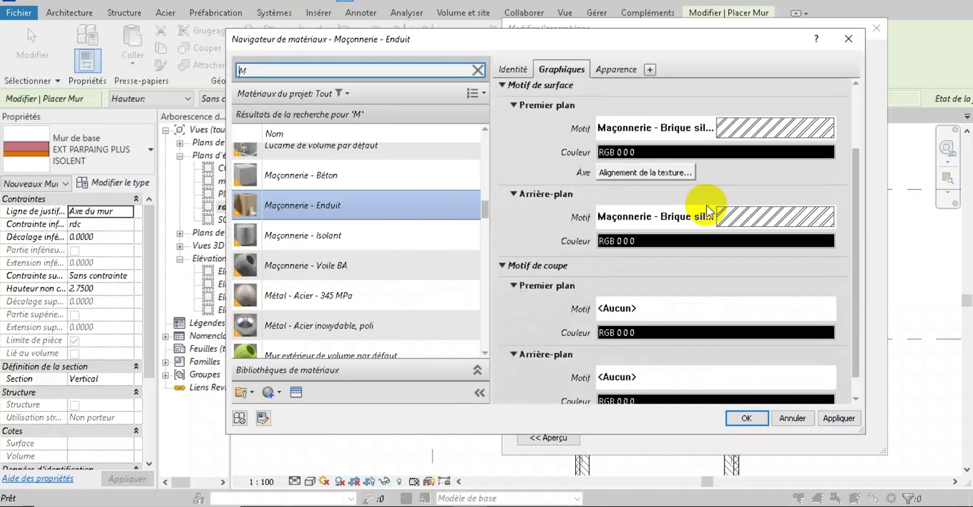
left_click(715, 151)
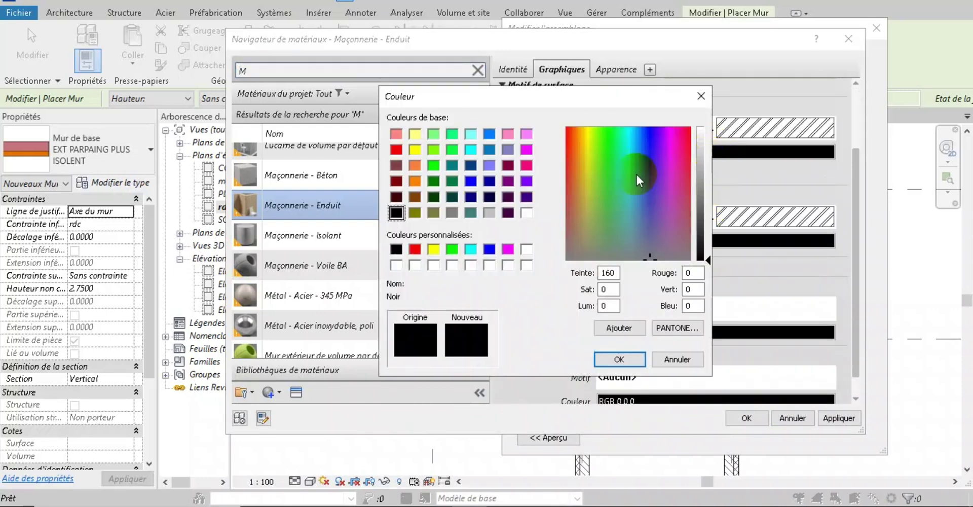
left_click(415, 165)
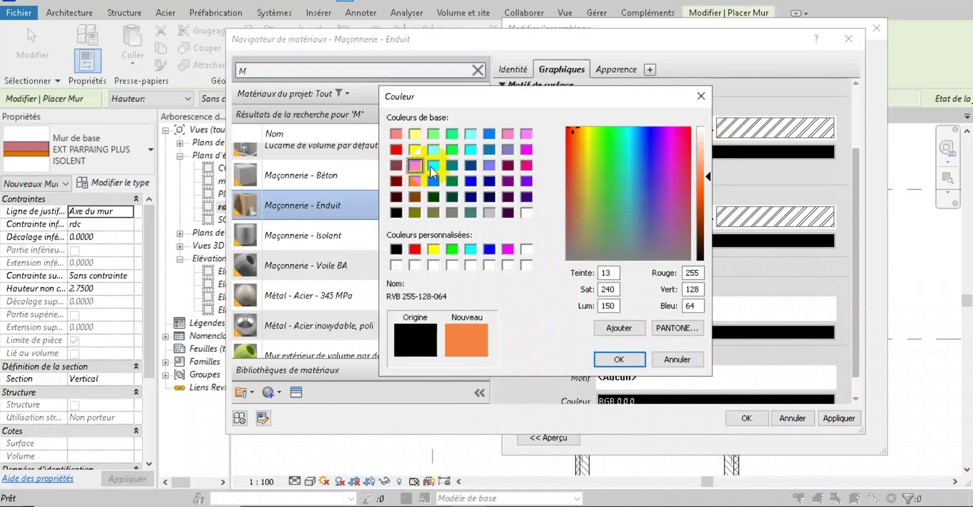
left_click(618, 359)
Step: Set the surface background pattern colour to orange RGB 255 128 0
scroll(707, 298, "down", 1)
left_click(709, 285)
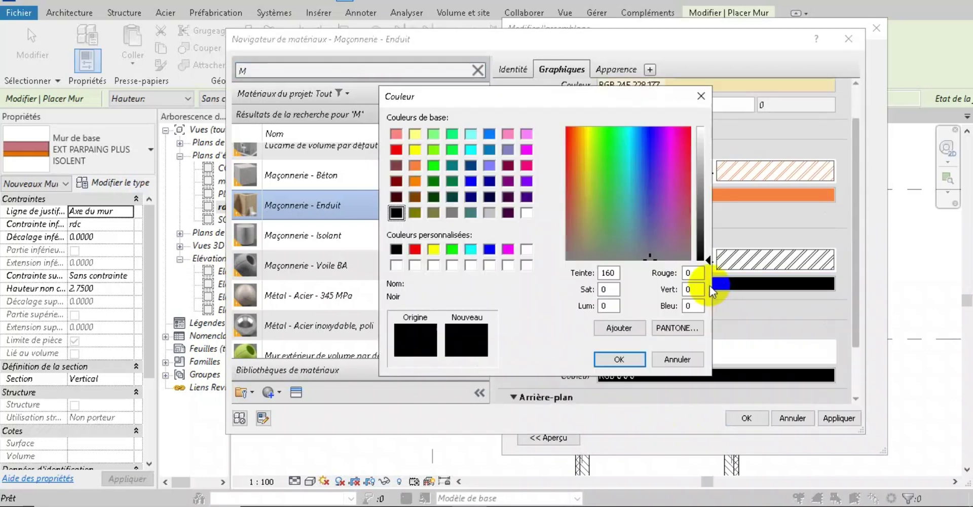
left_click(414, 181)
left_click(618, 359)
scroll(682, 289, "down", 1)
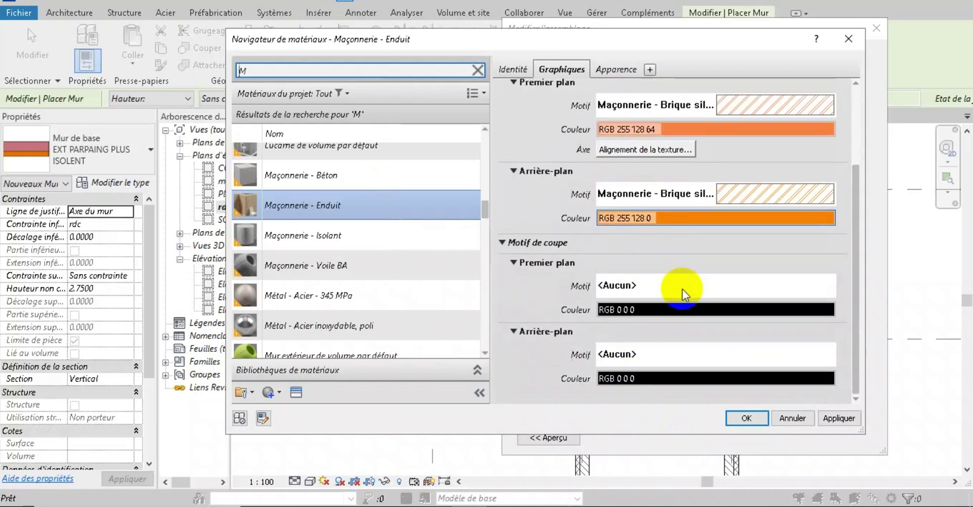
left_click(682, 289)
left_click(598, 282)
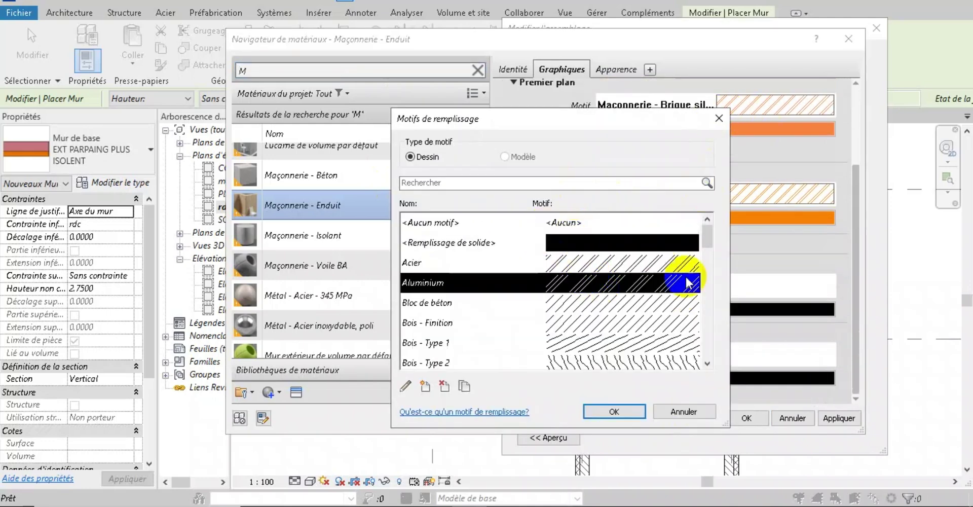
key("Escape")
scroll(712, 196, "up", 3)
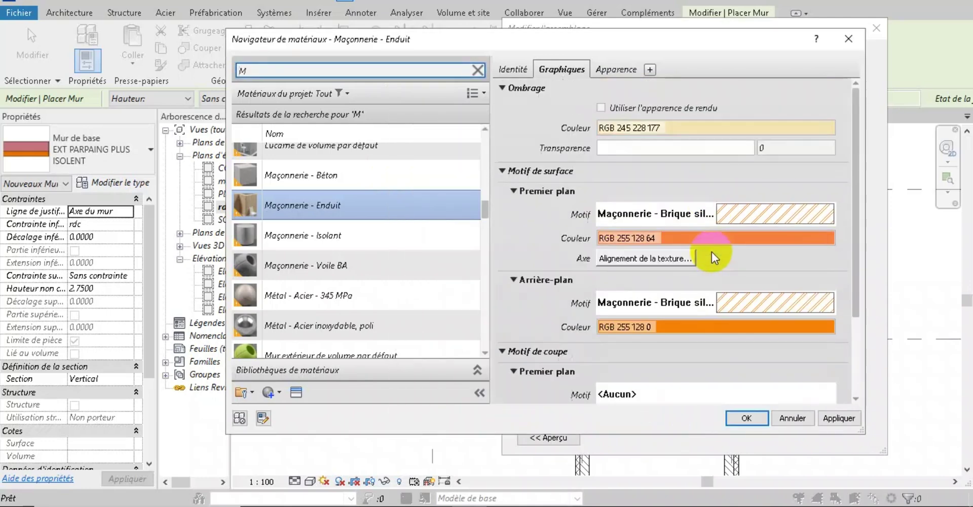
Step: Check the Maçonnerie - Enduit appearance with Mastic at Aucun, then apply the material to the Porteur/Ossature layer
left_click(613, 71)
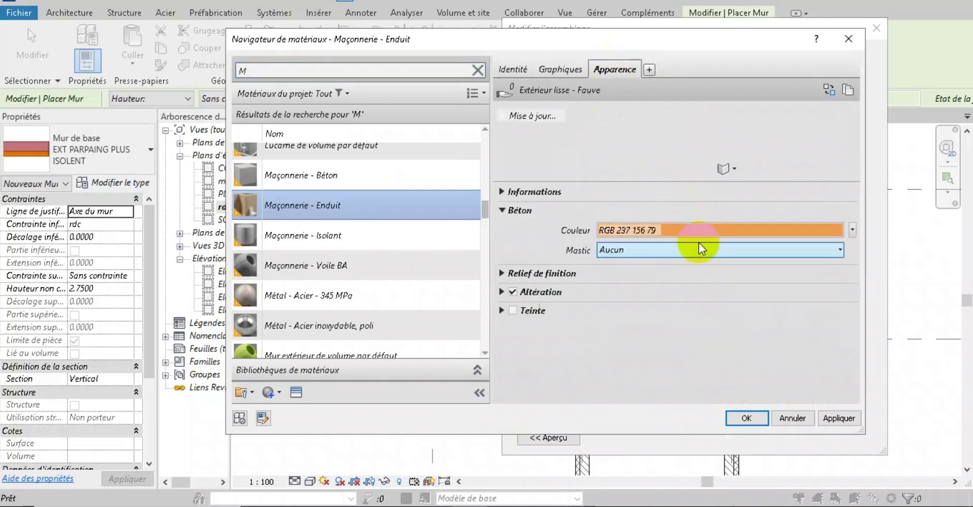
left_click(698, 244)
left_click(726, 252)
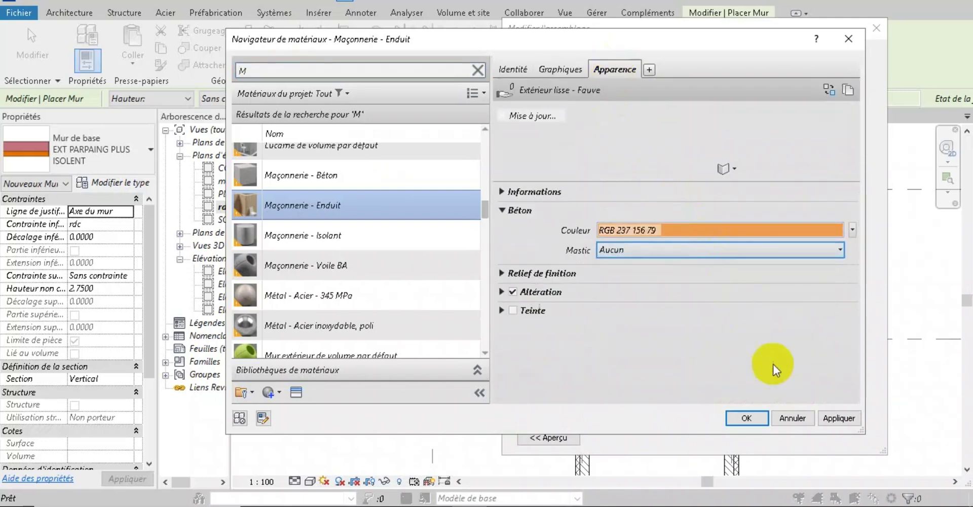
left_click(839, 418)
left_click(745, 418)
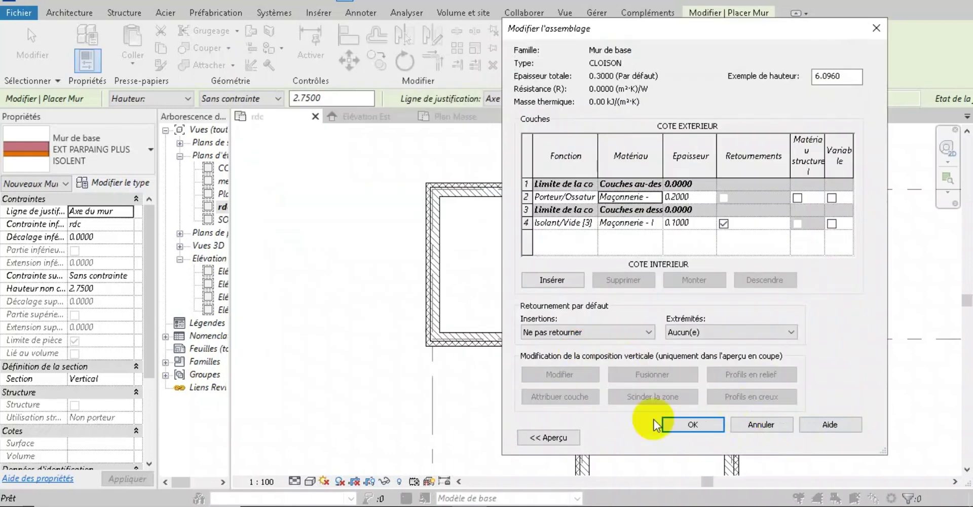
Step: Set the function of layer 4 to Finition 2 [5]
left_click(573, 223)
left_click(591, 223)
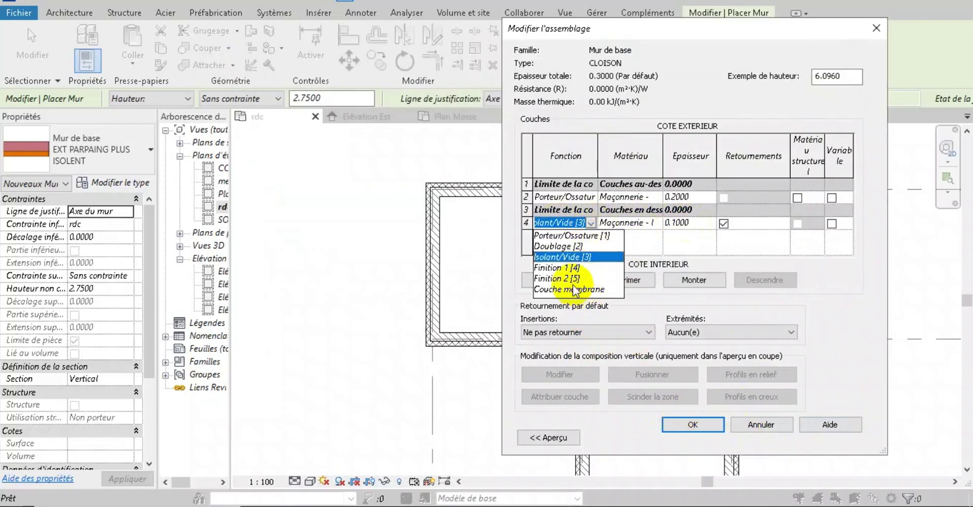
left_click(561, 278)
left_click(639, 225)
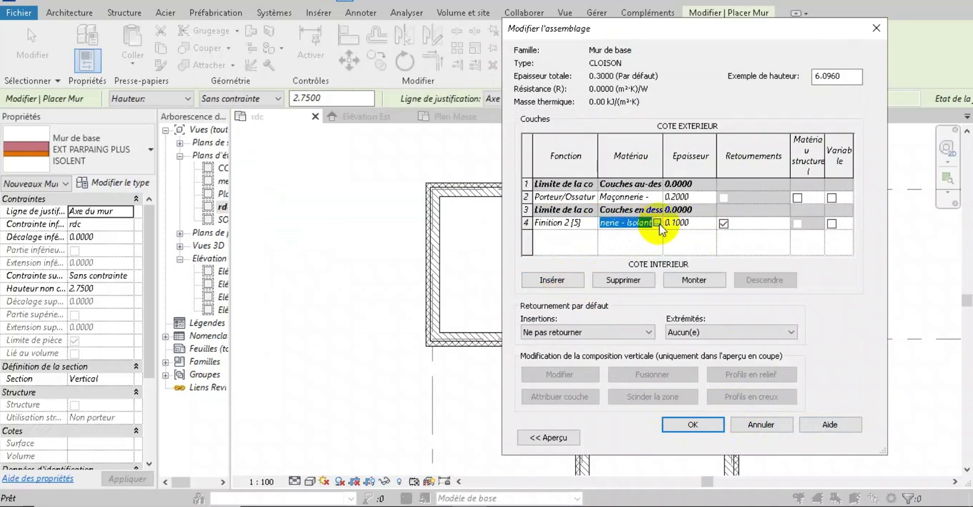
left_click(656, 224)
left_click(848, 39)
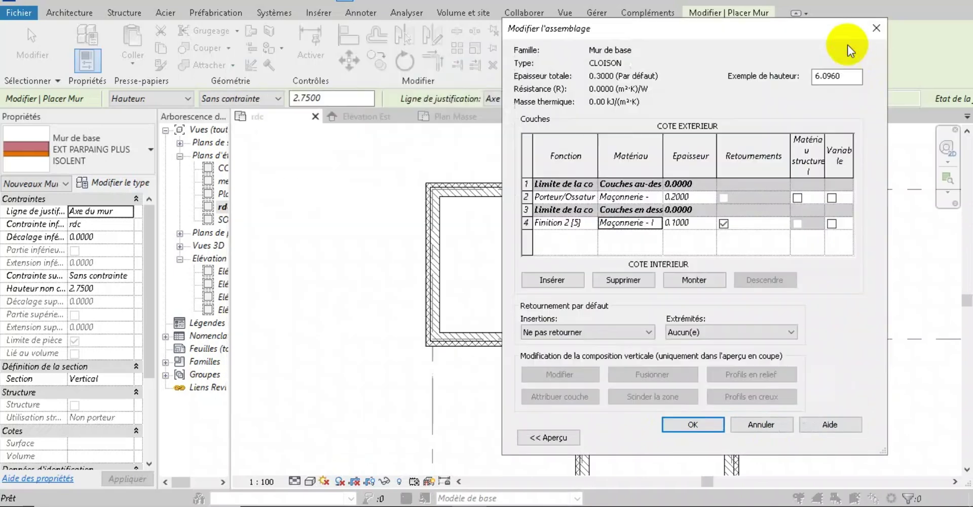
Step: Open the material choices for the Finition 2 layer, search the project materials for END and clear the search
left_click(652, 224)
left_click(657, 223)
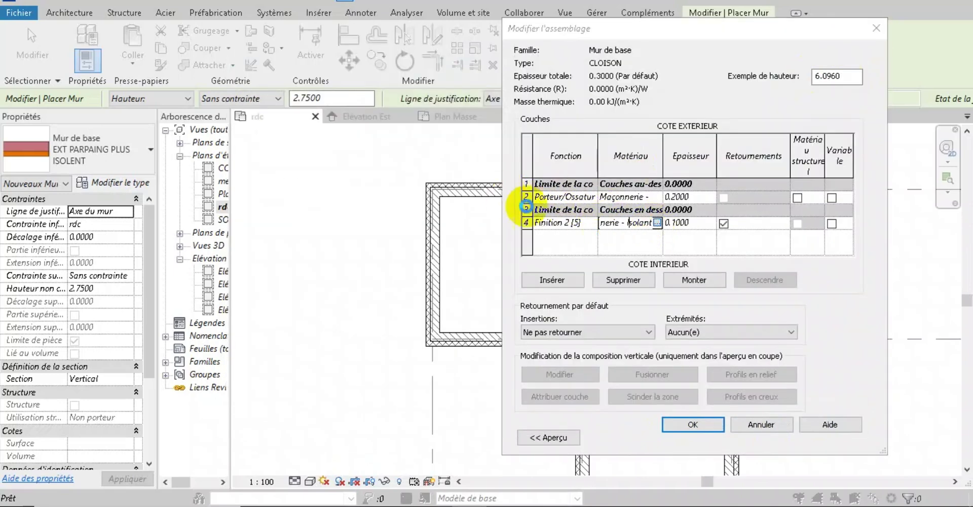
type("EM")
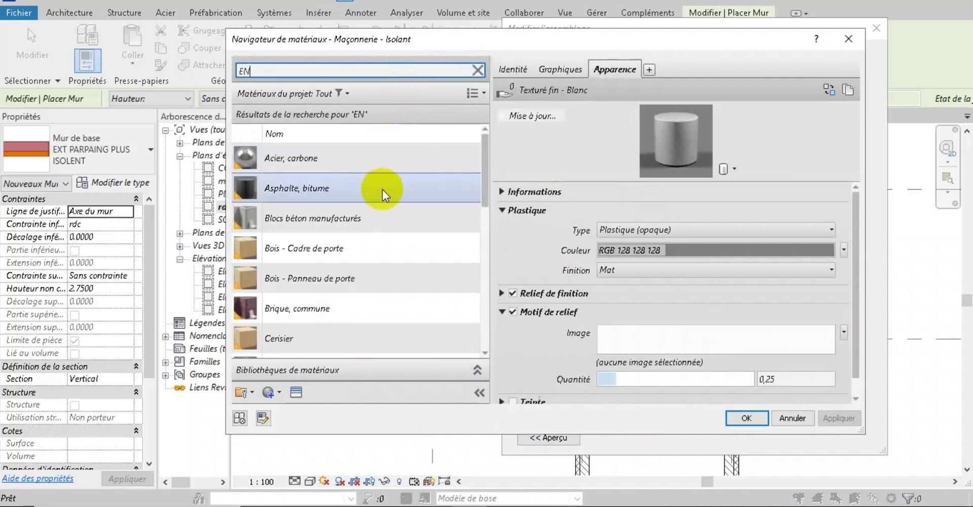
type("D")
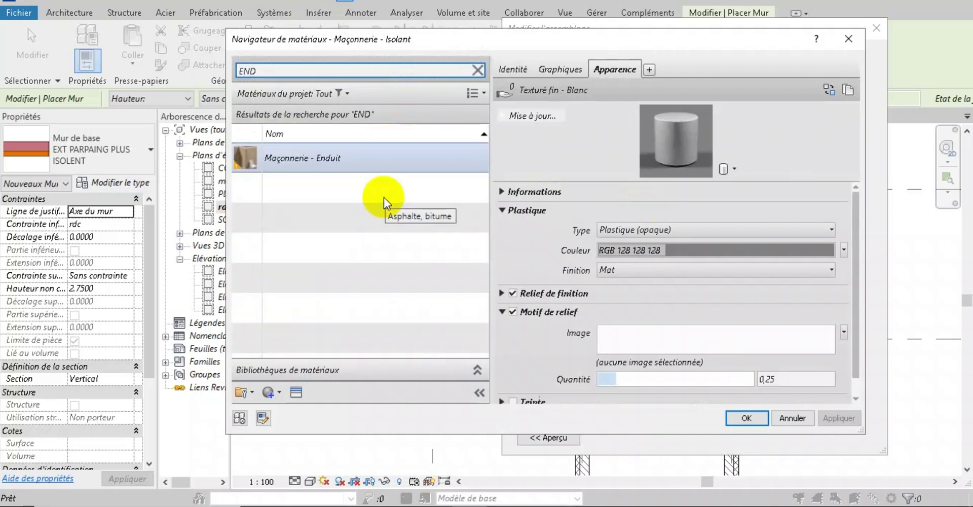
key("BackSpace")
key("BackSpace")
key("BackSpace")
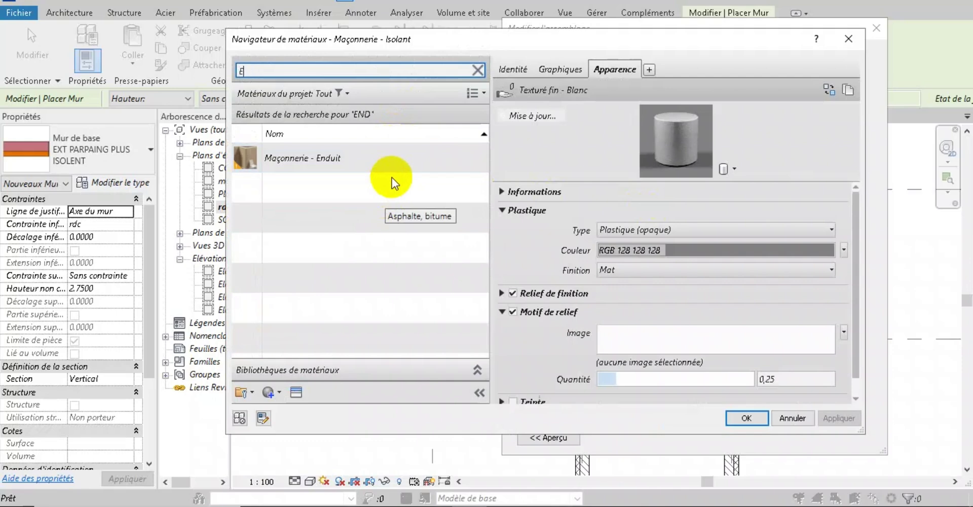
Step: Search the project materials for FINI, review the matches and clear the search
type("FINI")
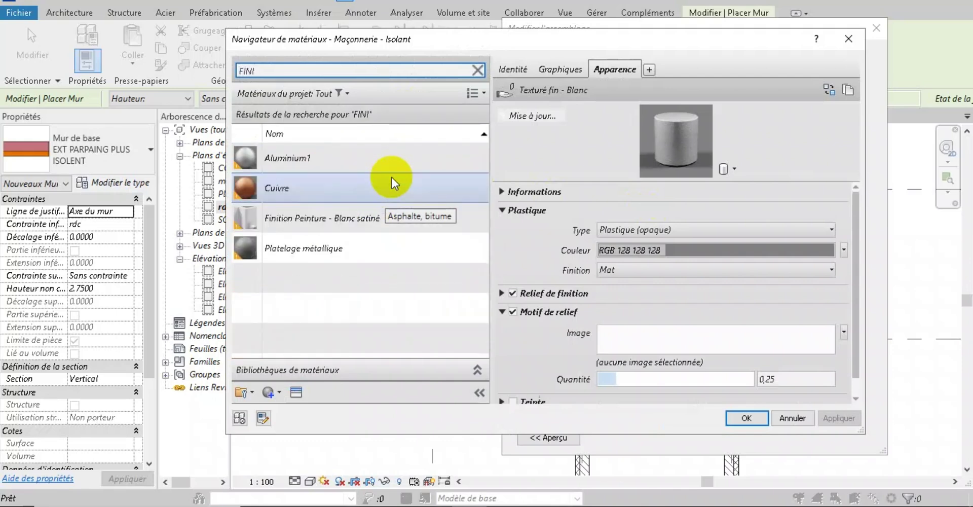
key("BackSpace")
key("BackSpace")
key("BackSpace")
key("BackSpace")
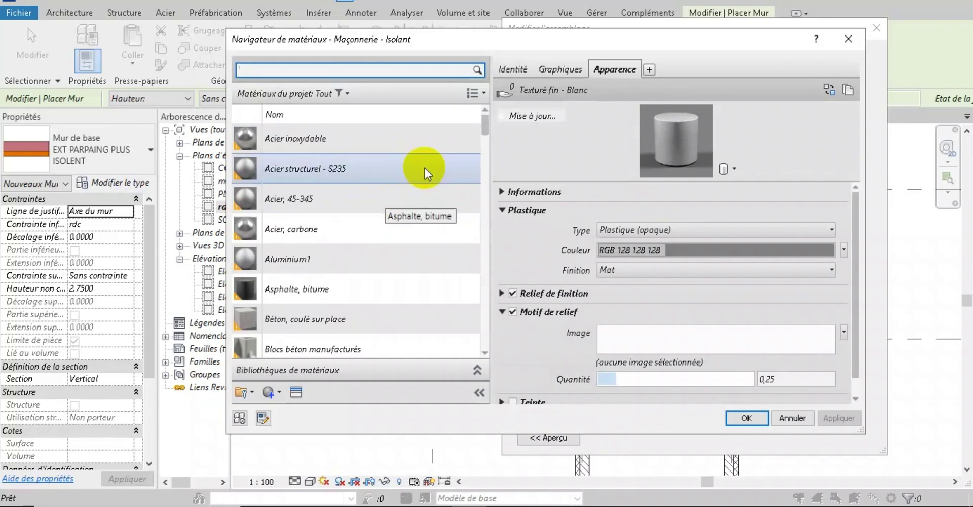
Step: Look through the unfiltered project materials list for a suitable material for the Finition 2 layer
scroll(412, 162, "down", 3)
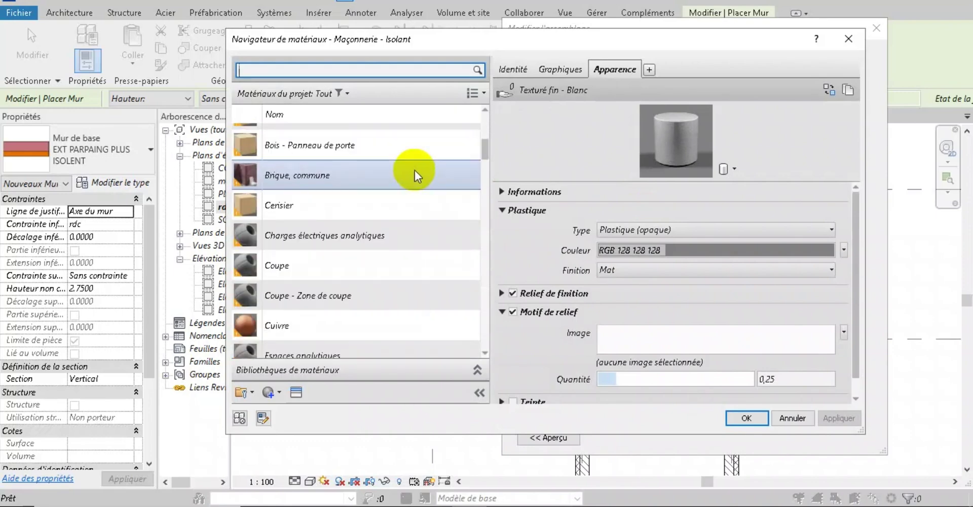
scroll(414, 170, "down", 2)
scroll(415, 170, "down", 2)
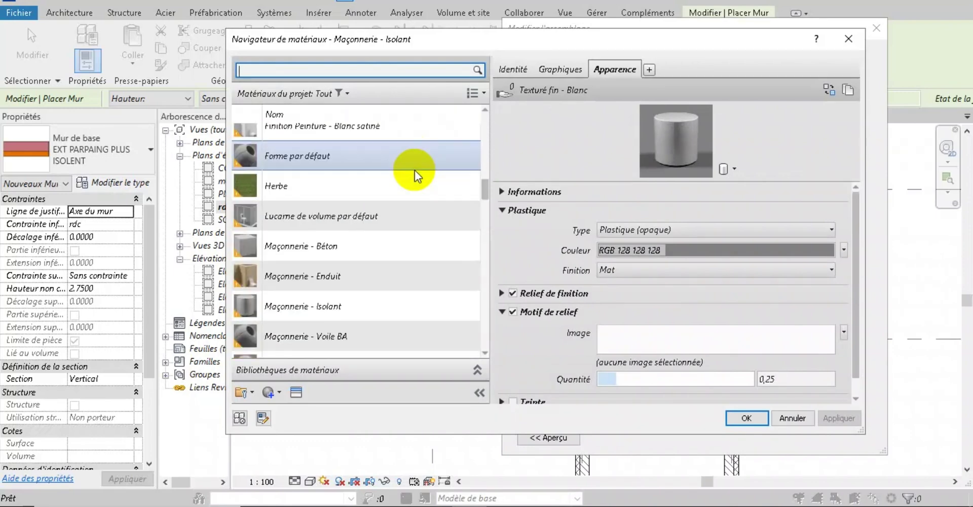
scroll(414, 170, "down", 1)
scroll(414, 170, "down", 3)
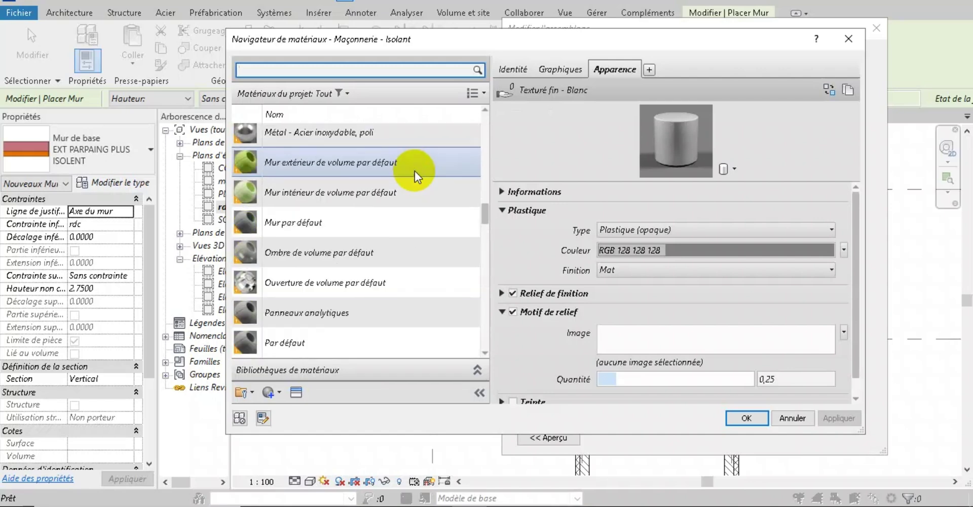
scroll(415, 171, "down", 2)
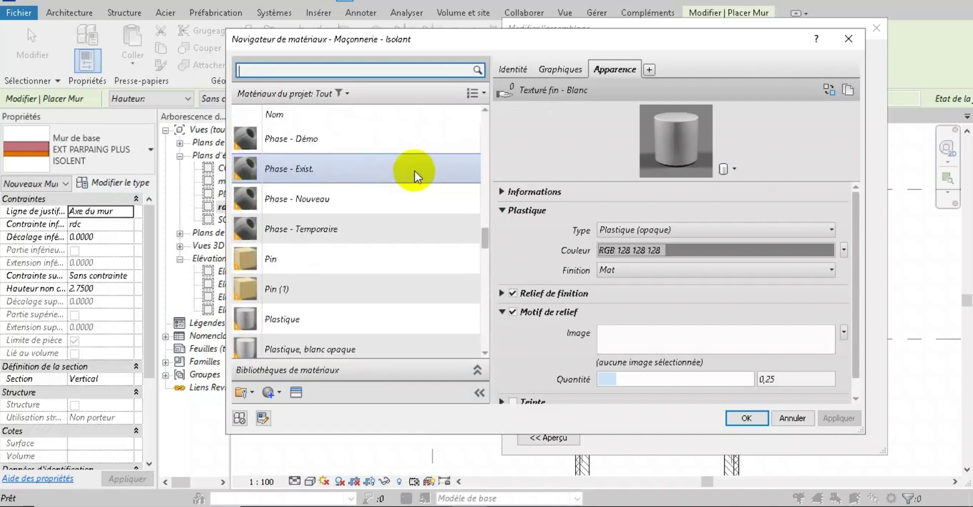
scroll(415, 171, "down", 3)
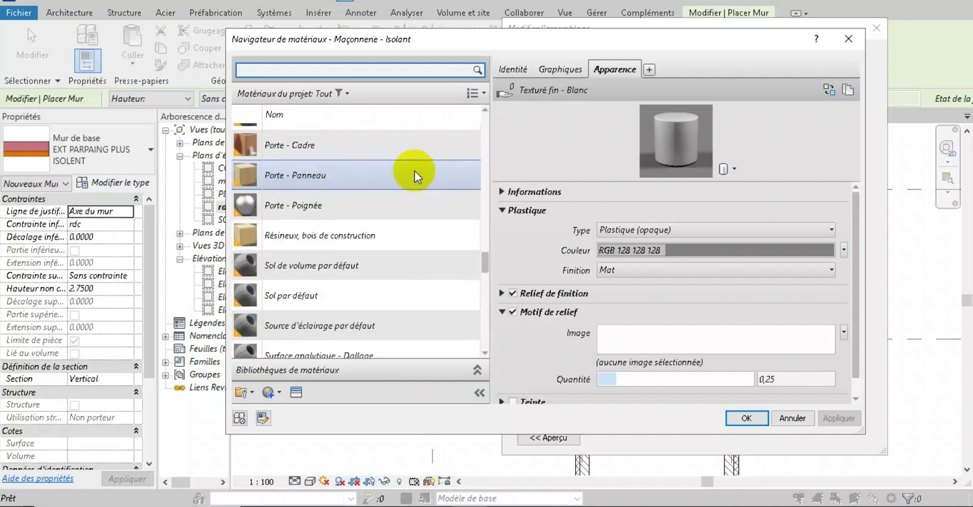
Step: Search the project materials for LAM, replace the term with ROCH, and clear the search
type("LAM")
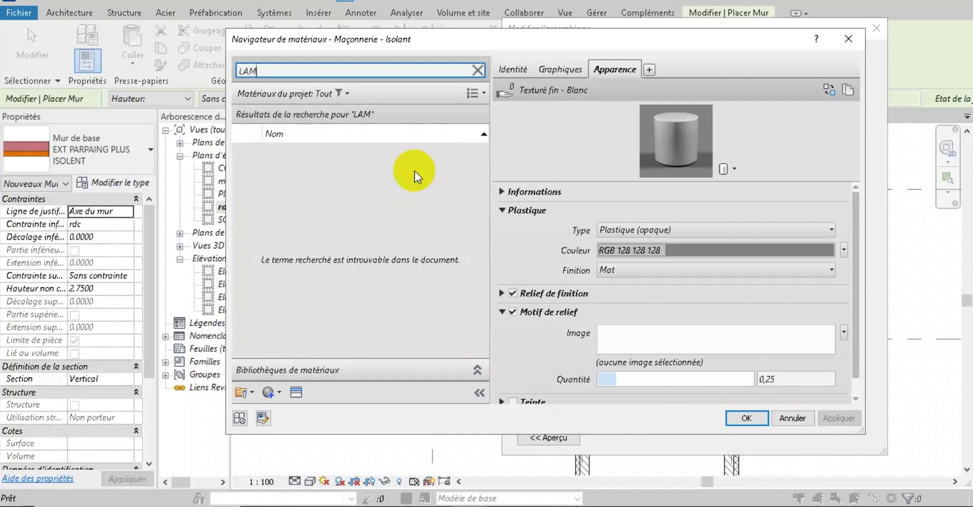
key("BackSpace")
key("BackSpace")
key("BackSpace")
type("ROCH")
key("BackSpace")
key("BackSpace")
key("BackSpace")
key("BackSpace")
Step: Check the masonry entries in the materials list, search for MAR and shorten the term to M
scroll(415, 183, "down", 5)
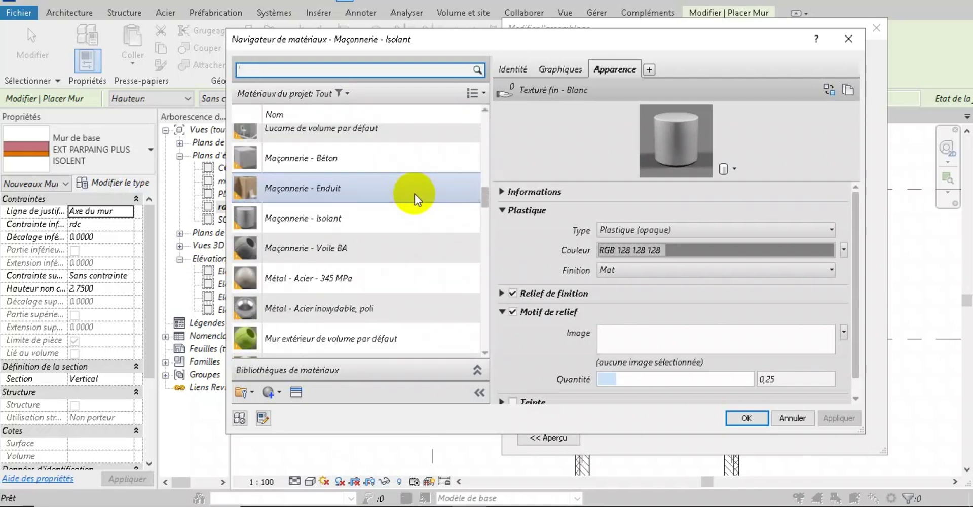
scroll(415, 194, "up", 3)
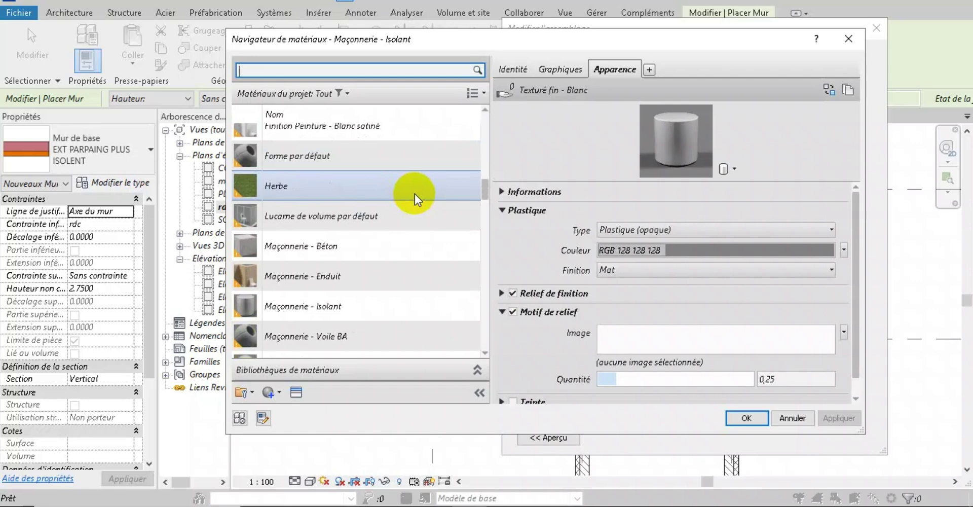
type("MA")
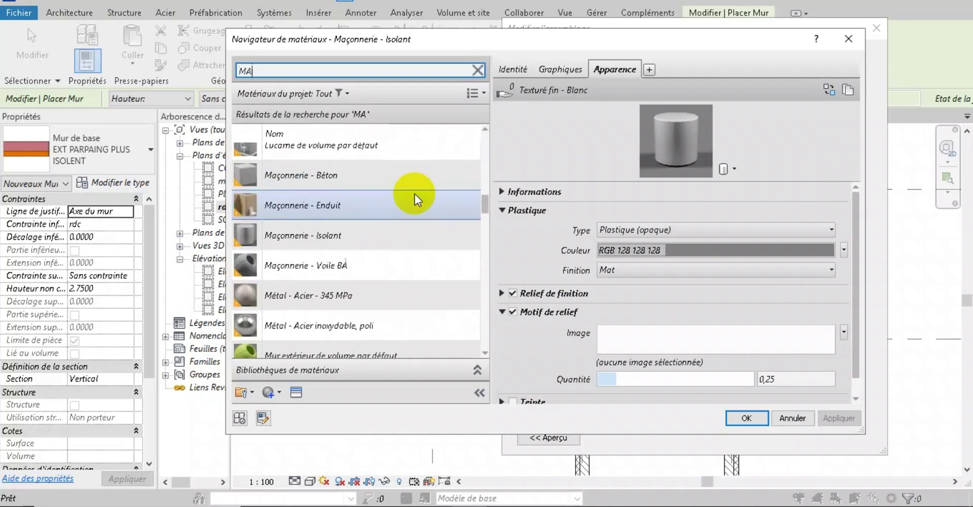
type("R")
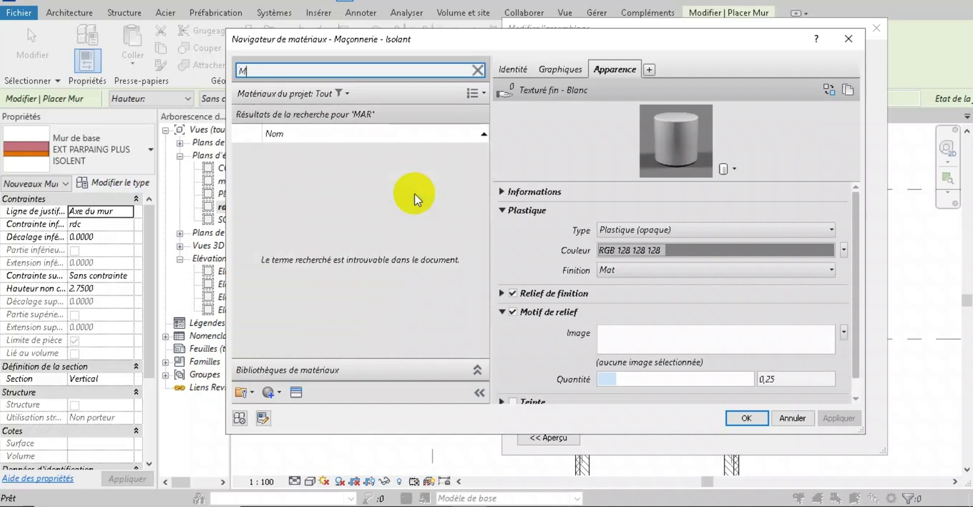
Step: Examine the material results for M from end to end for a finish candidate
scroll(414, 194, "down", 10)
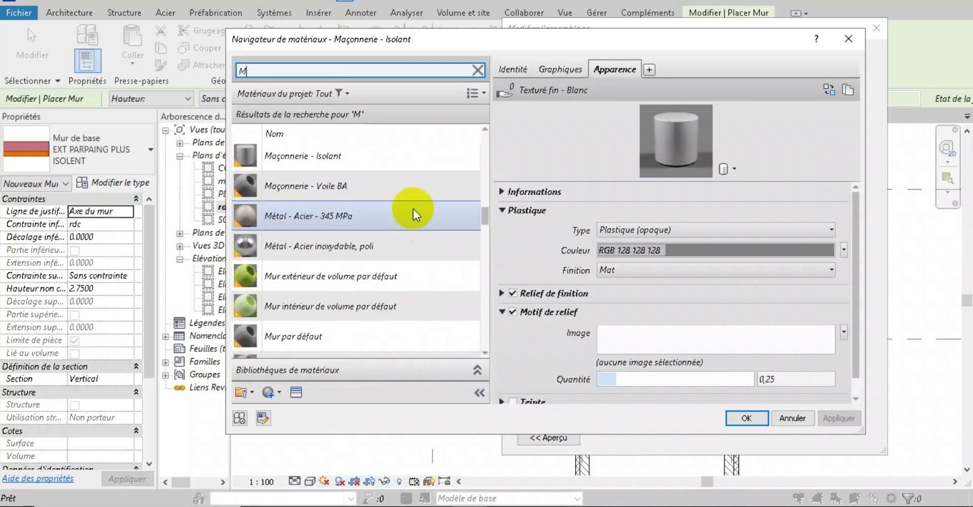
scroll(412, 209, "down", 5)
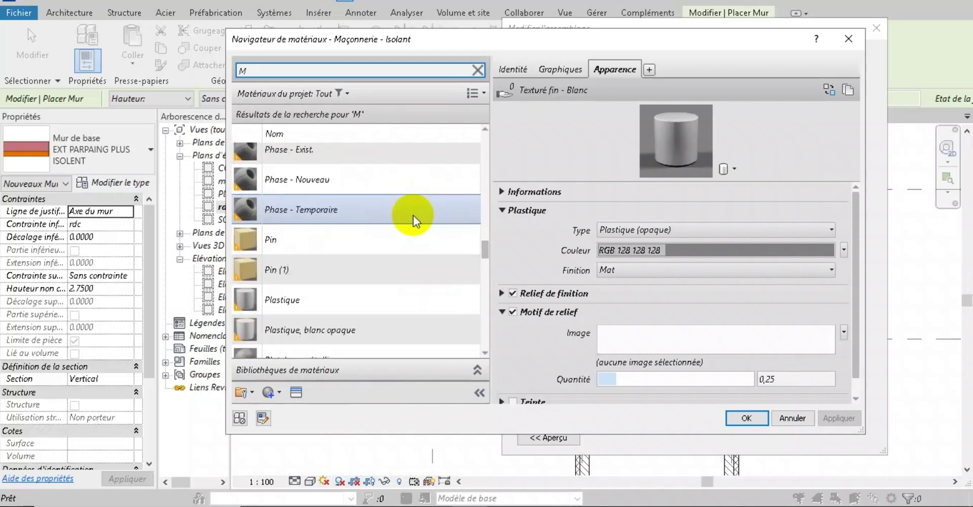
scroll(412, 215, "down", 5)
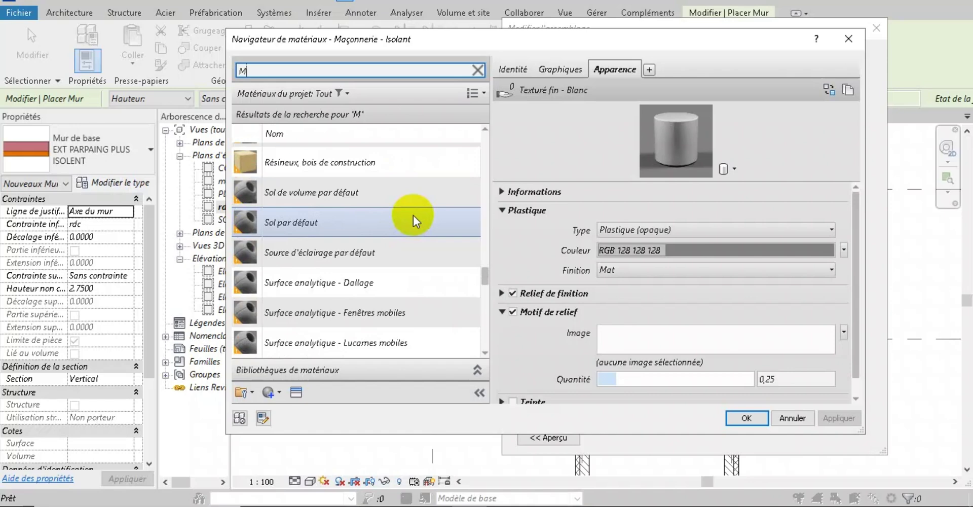
scroll(412, 215, "down", 6)
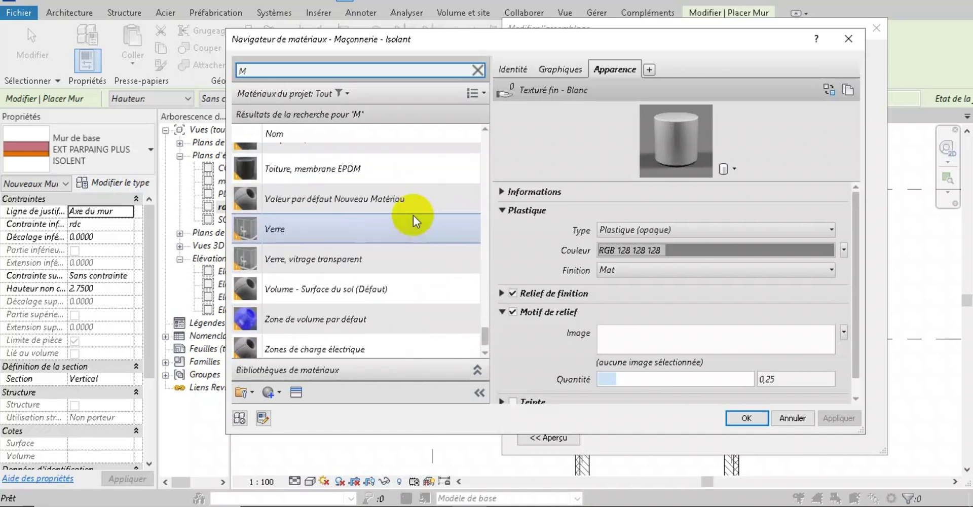
scroll(413, 215, "down", 1)
scroll(412, 215, "up", 15)
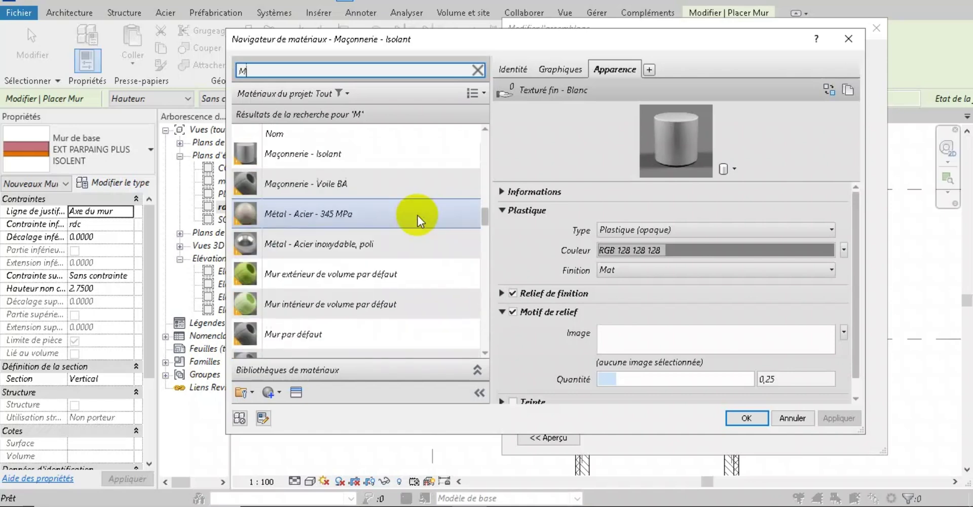
scroll(421, 215, "up", 3)
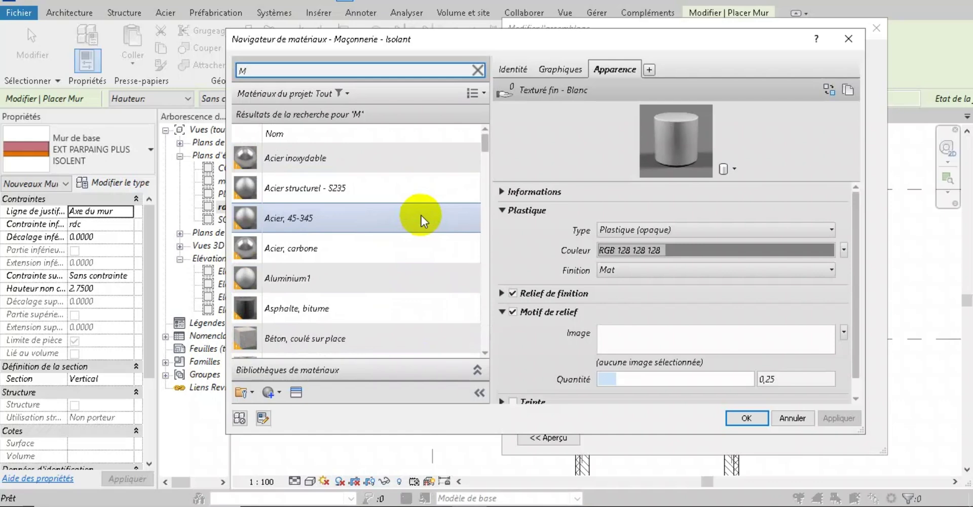
scroll(421, 215, "down", 15)
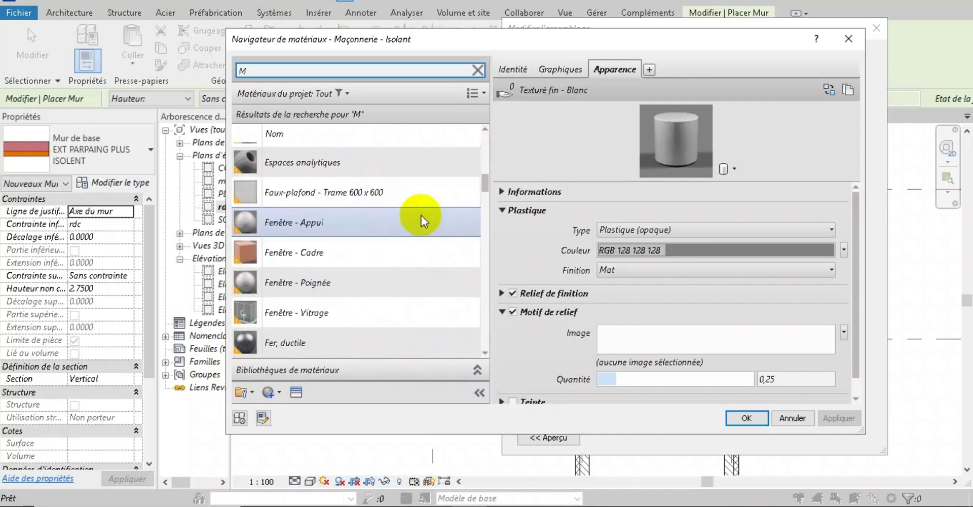
scroll(421, 215, "down", 3)
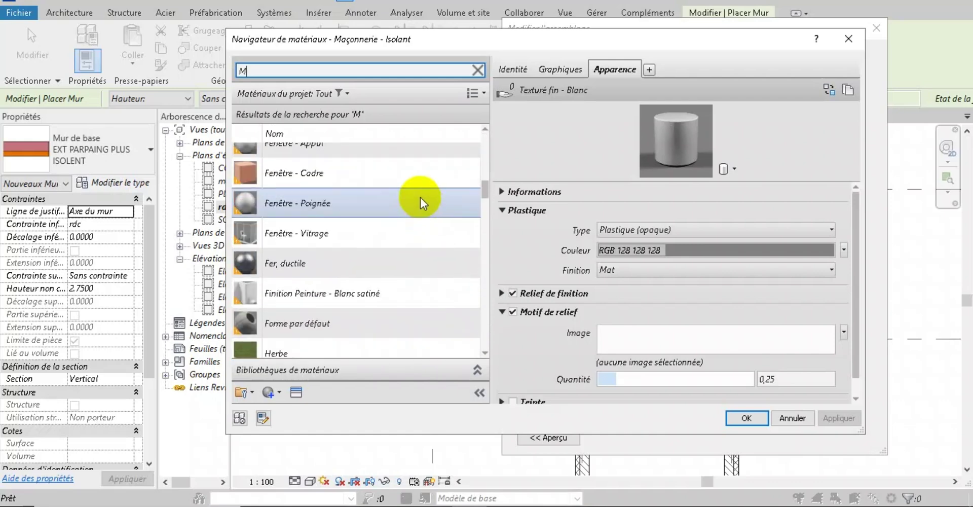
scroll(414, 232, "down", 3)
scroll(414, 232, "down", 3)
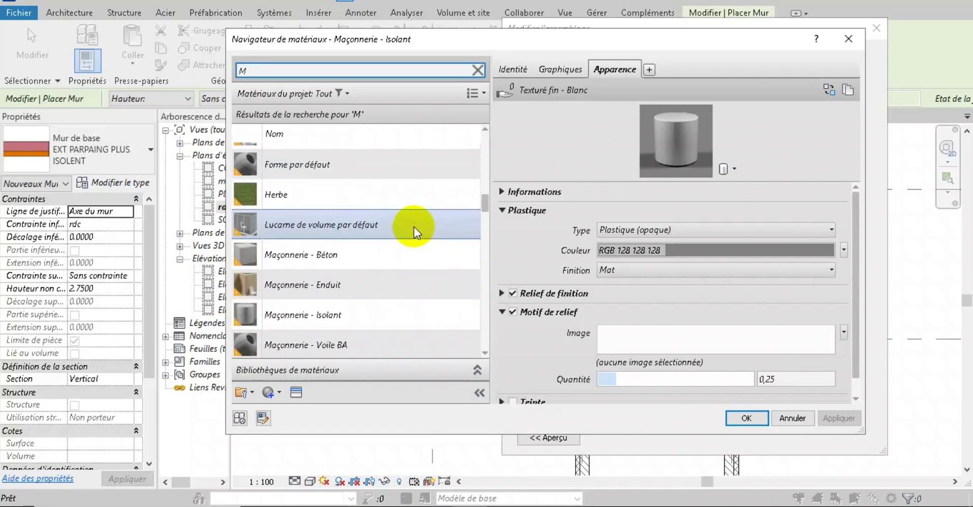
Step: Preview a few neighbouring materials, then assign Maçonnerie - Isolant to the Finition 2 [5] layer
left_click(413, 195)
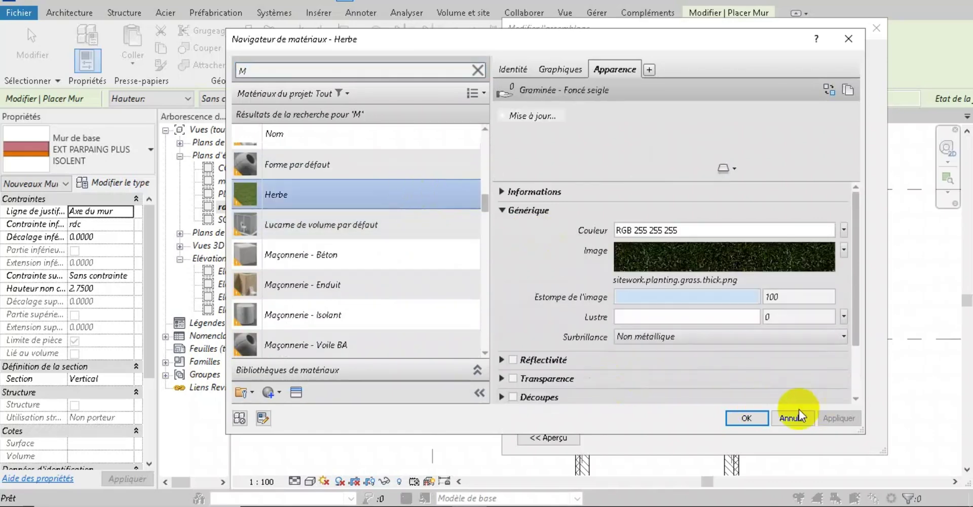
left_click(444, 231)
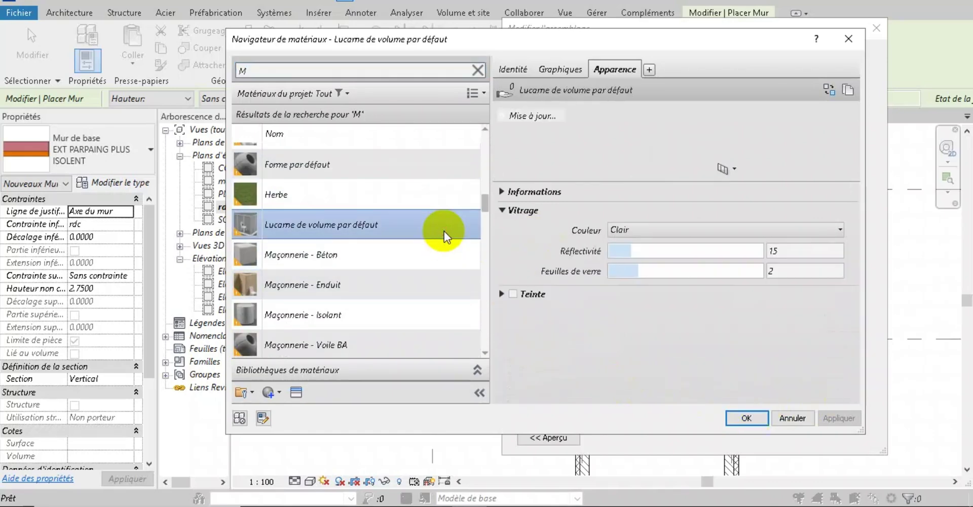
left_click(427, 280)
left_click(399, 319)
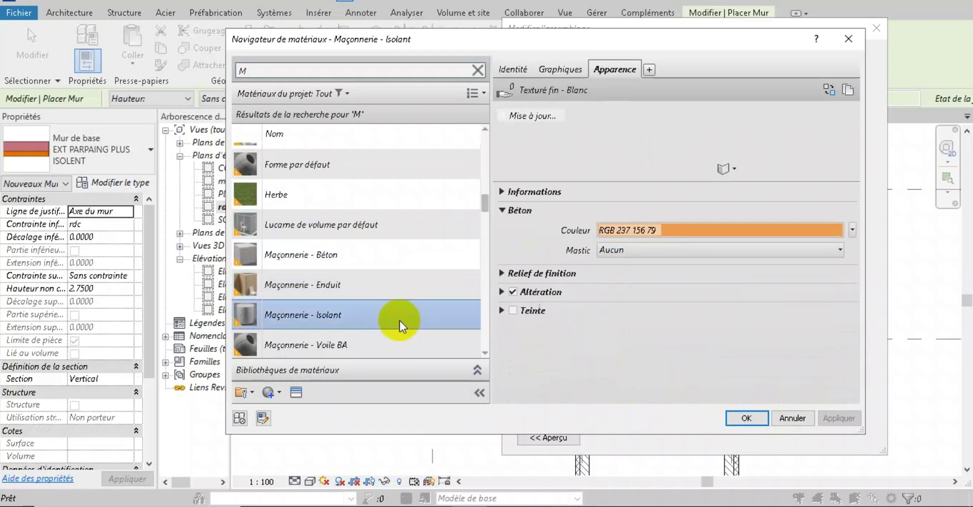
left_click(746, 417)
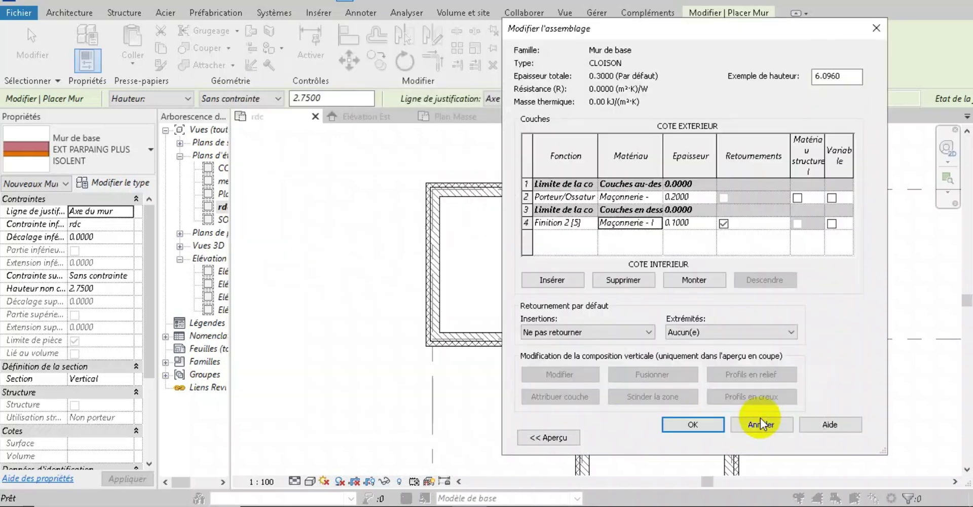
Step: Set the Finition 2 [5] layer's thickness to 0.0500 and accept the CLOISON assembly and type properties
left_click(680, 226)
key("BackSpace")
key("BackSpace")
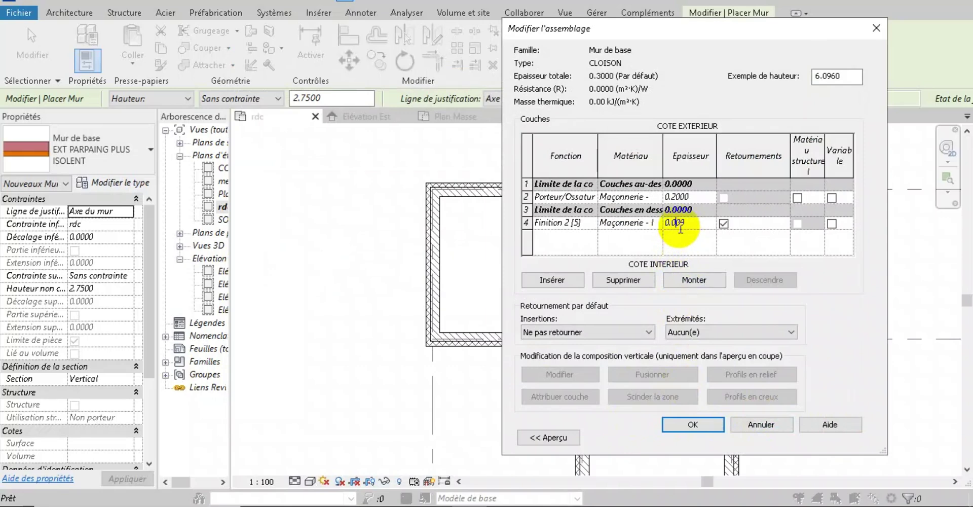
type("5")
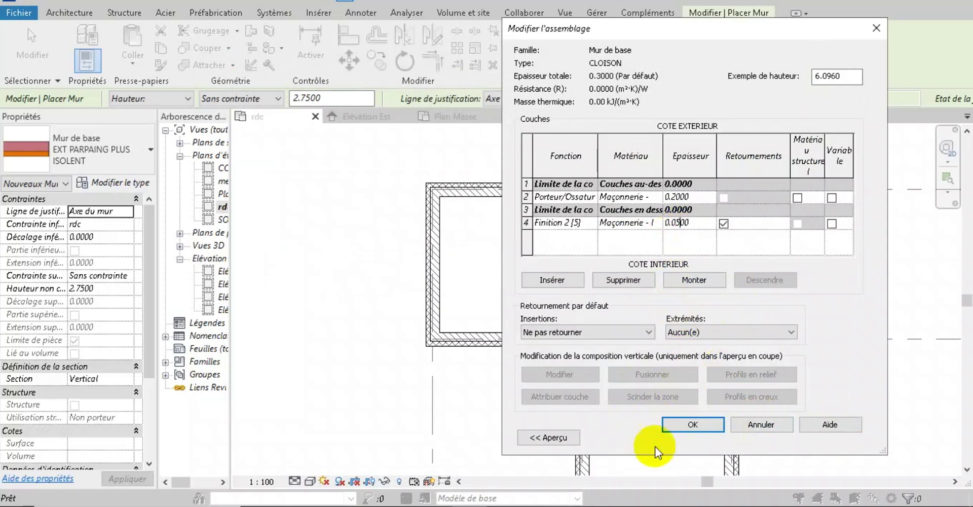
left_click(685, 427)
left_click(724, 436)
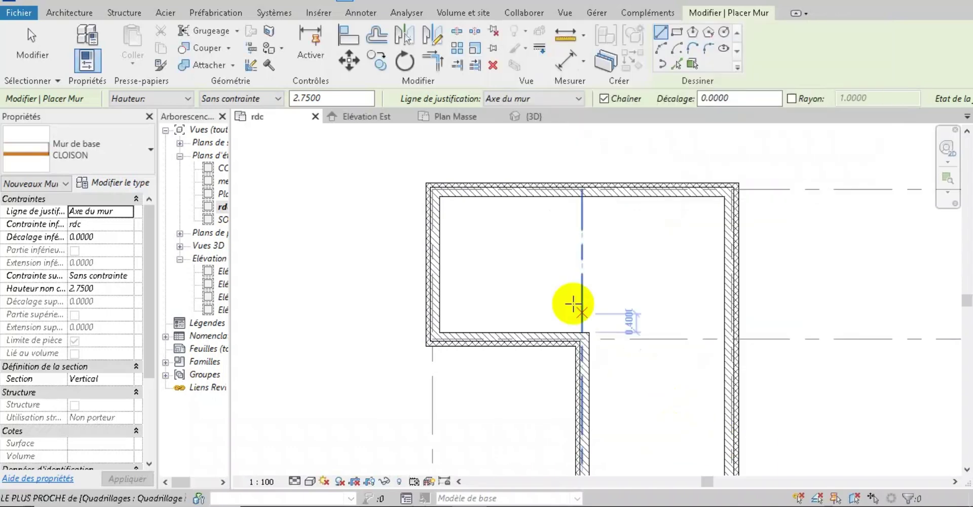
Step: Draw a CLOISON wall about 3.25 m long along the vertical grid line, from the upper exterior wall to the recessed corner's grid intersection
scroll(583, 203, "up", 3)
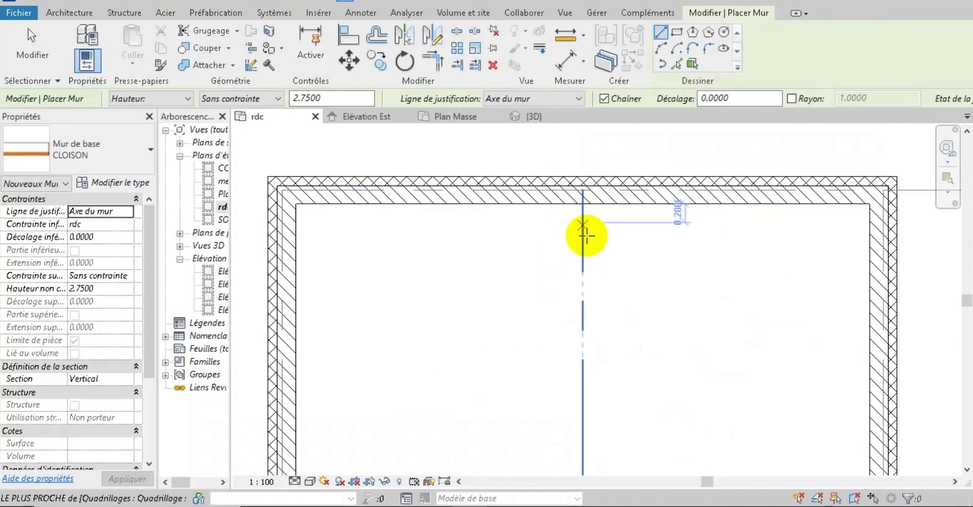
left_click(582, 191)
scroll(589, 187, "down", 2)
scroll(587, 383, "up", 5)
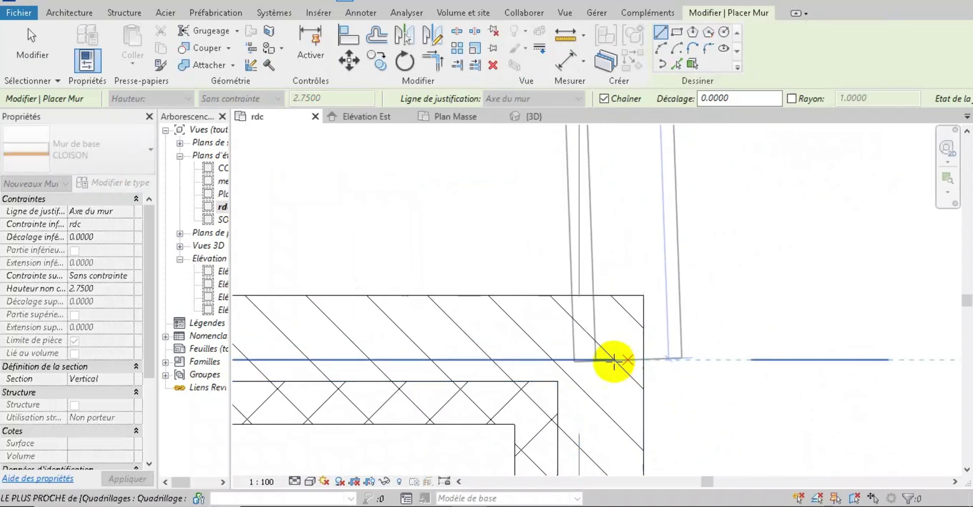
left_click(579, 360)
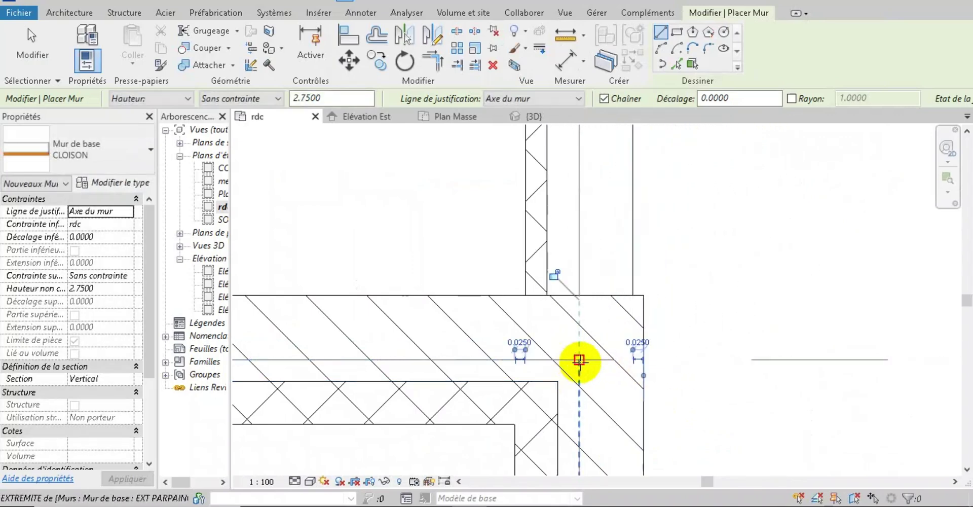
key("Escape")
key("Escape")
Step: Inspect the drawn partition's layers, then insert a new layer above the exterior core boundary in the CLOISON type's structure
scroll(594, 384, "down", 4)
scroll(646, 342, "up", 4)
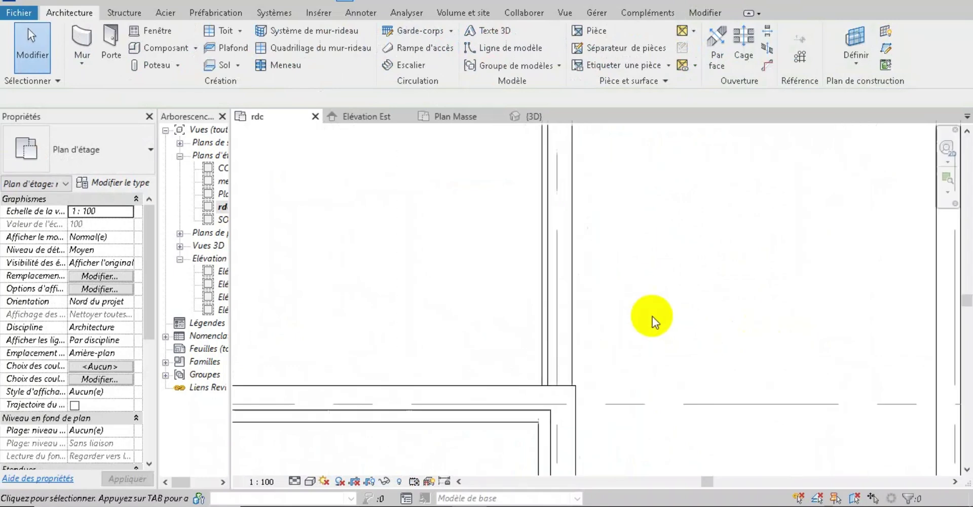
left_click(534, 332)
scroll(534, 331, "down", 3)
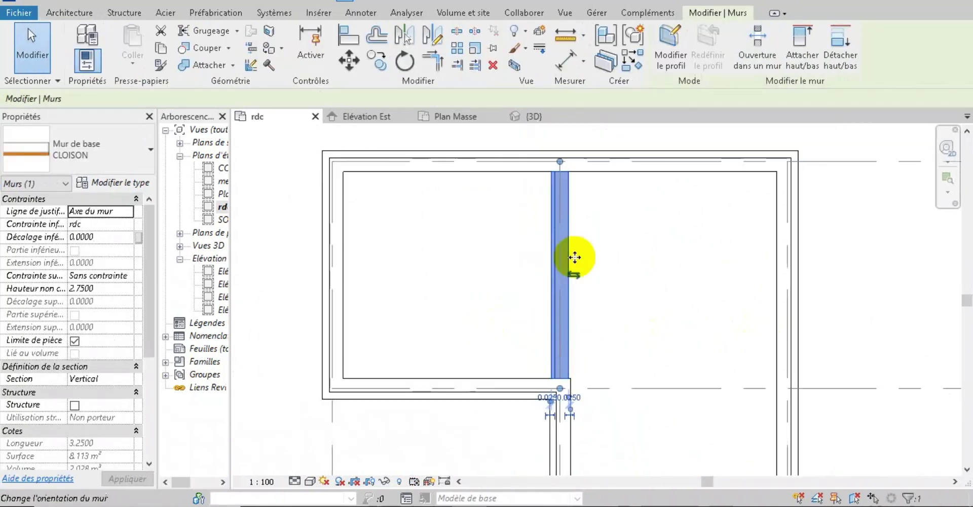
scroll(570, 258, "up", 4)
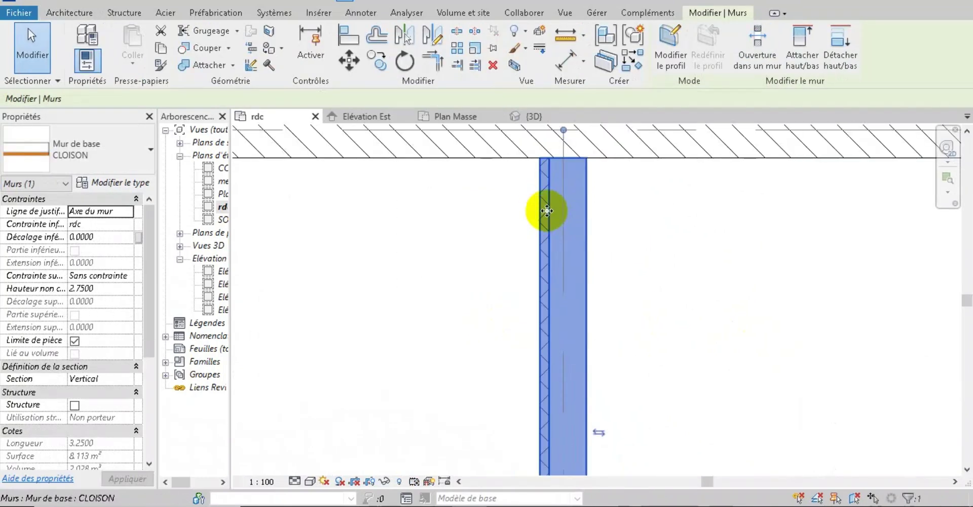
left_click(122, 183)
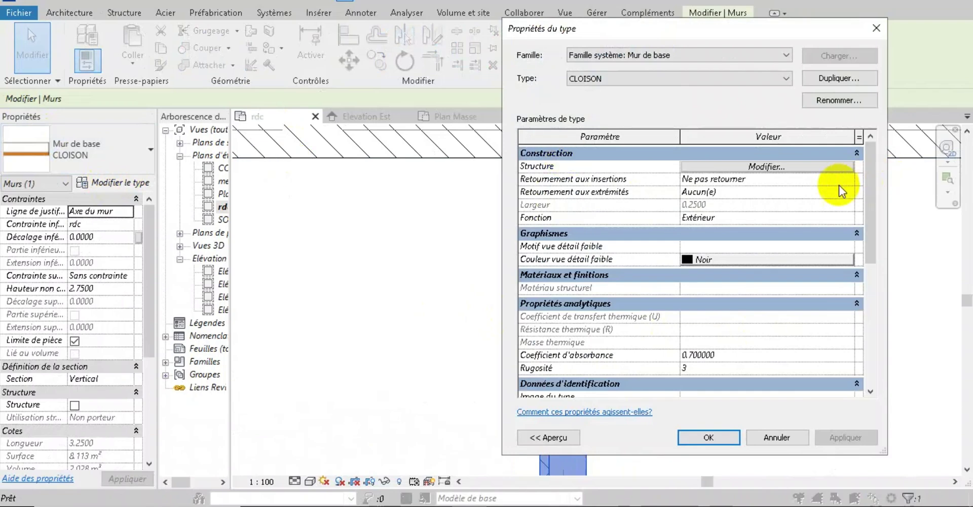
left_click(838, 167)
left_click(525, 184)
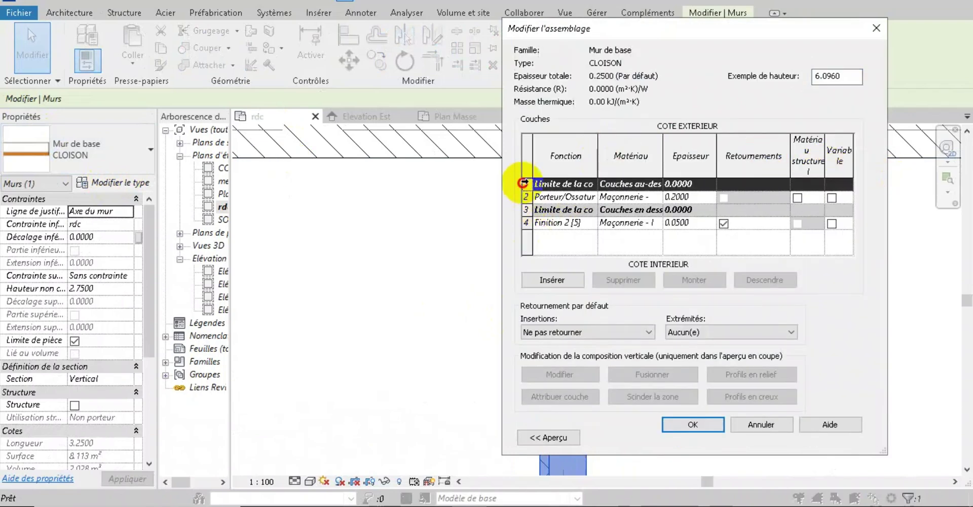
left_click(568, 278)
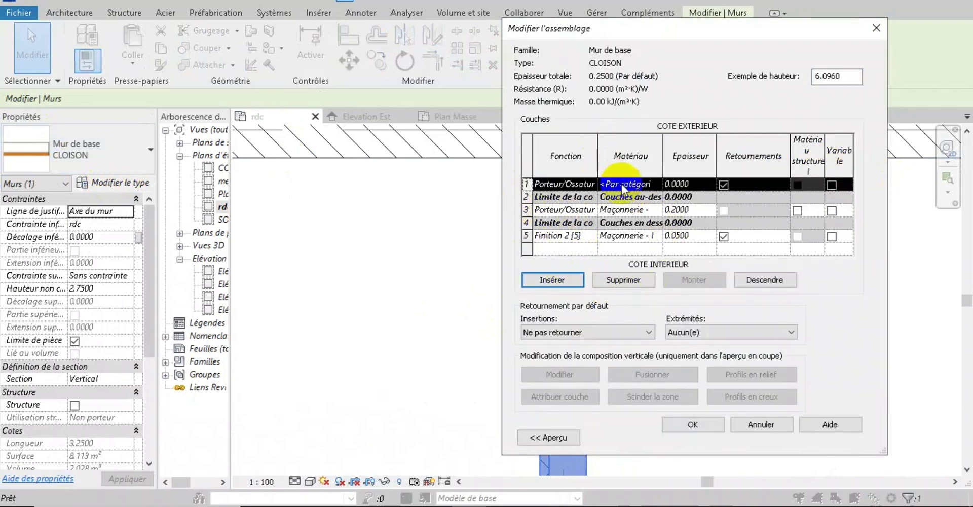
Step: Give the new exterior-side layer of the CLOISON assembly the Finition 2 [5] function and the Maçonnerie - Isolant material
left_click(585, 183)
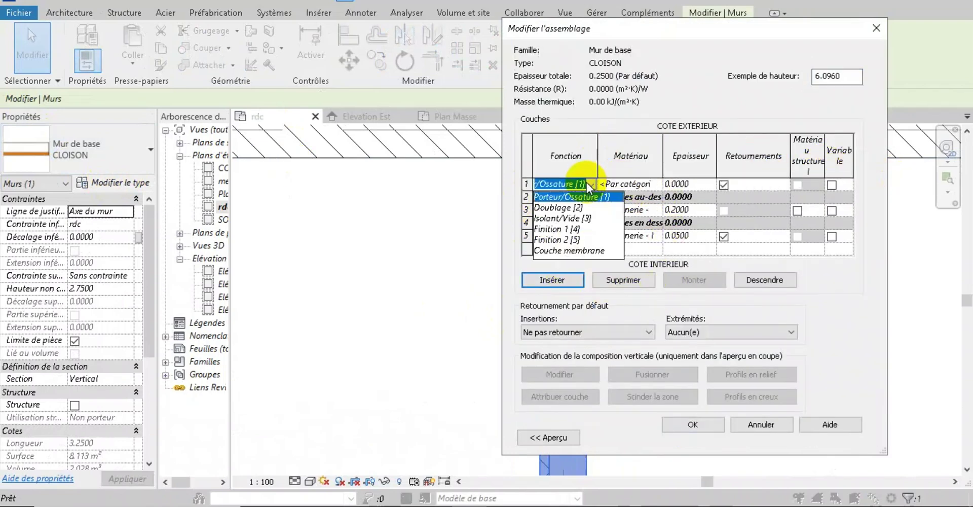
left_click(577, 239)
left_click(655, 186)
left_click(656, 184)
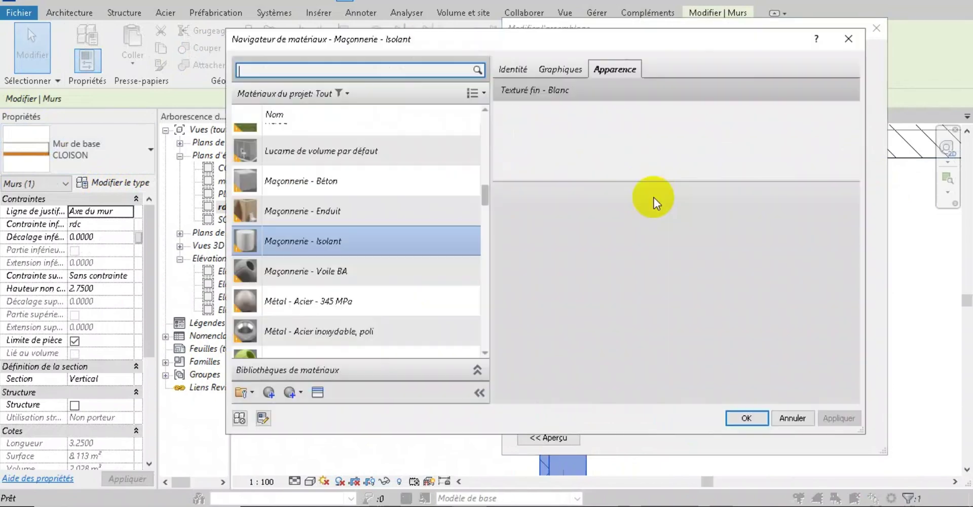
type("MA")
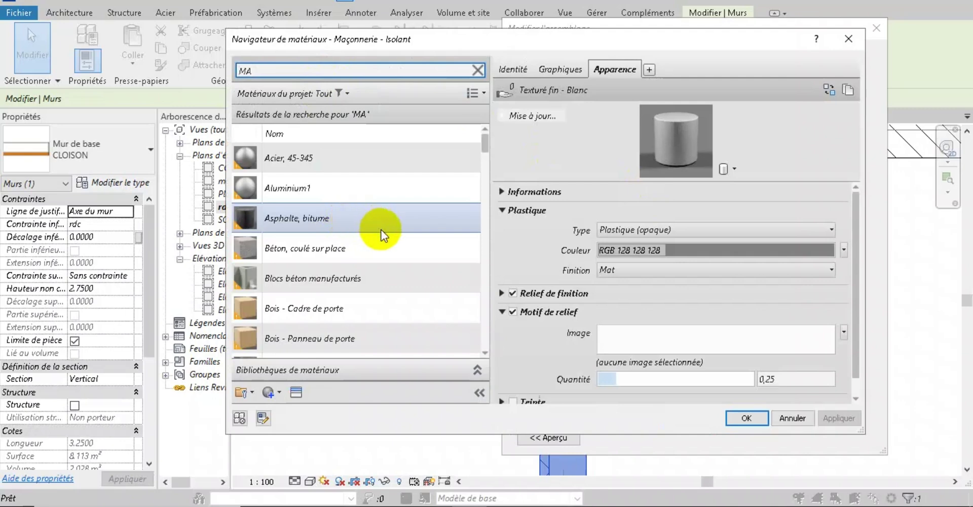
scroll(430, 247, "down", 5)
scroll(436, 245, "down", 3)
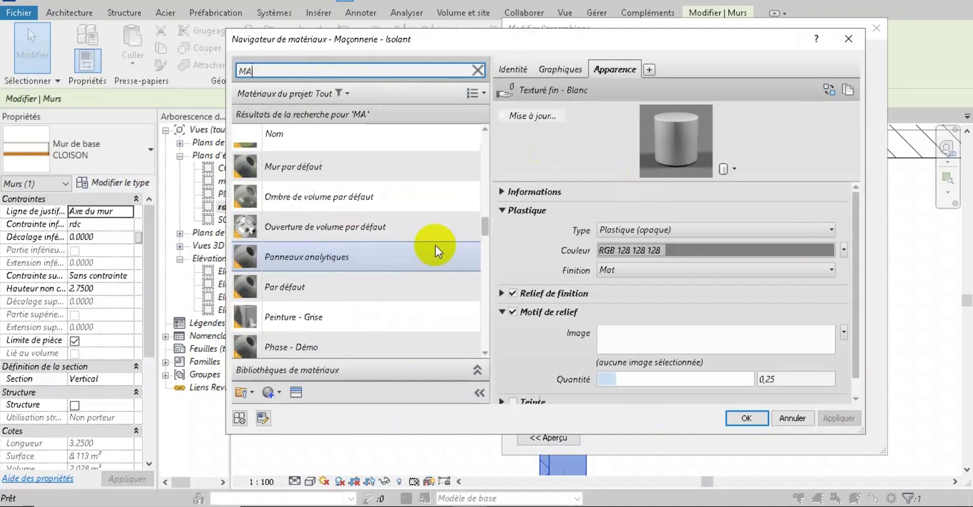
scroll(435, 245, "down", 4)
scroll(437, 245, "down", 6)
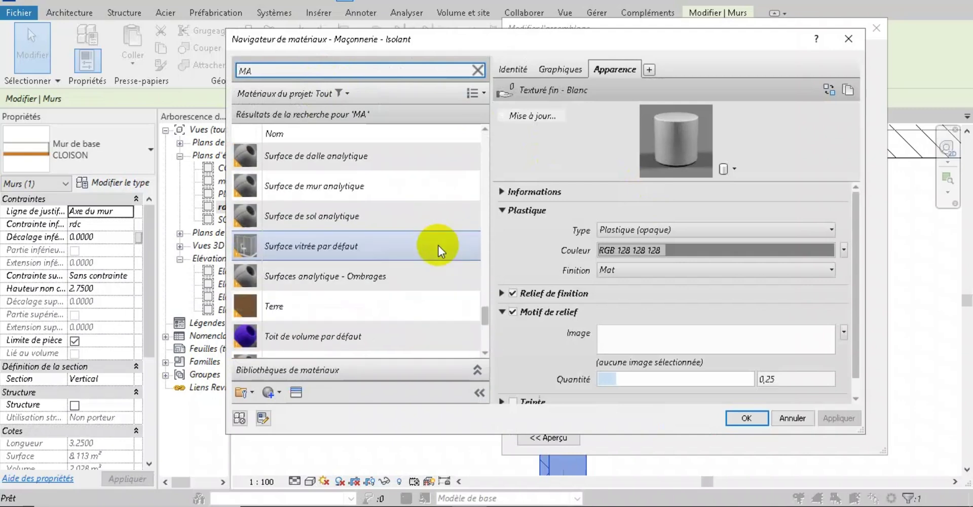
scroll(437, 253, "up", 10)
scroll(437, 259, "up", 6)
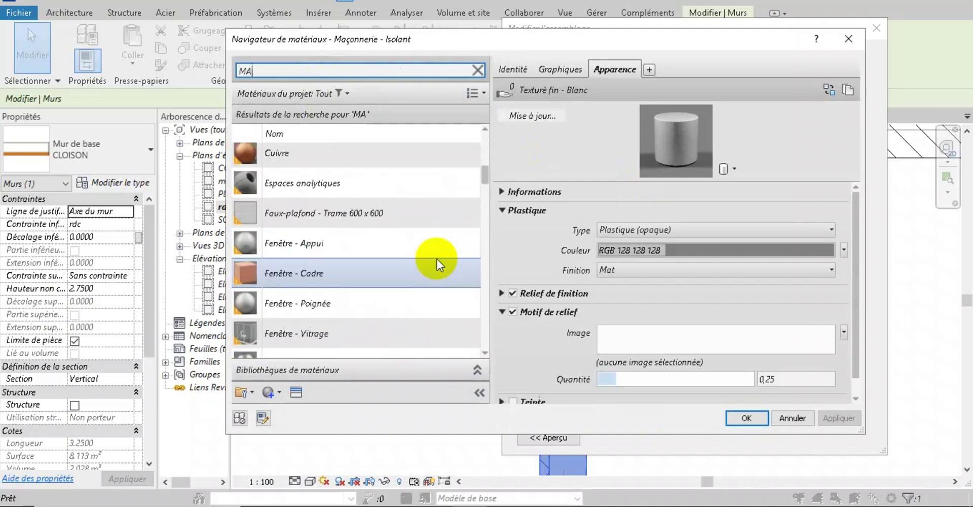
scroll(437, 259, "down", 3)
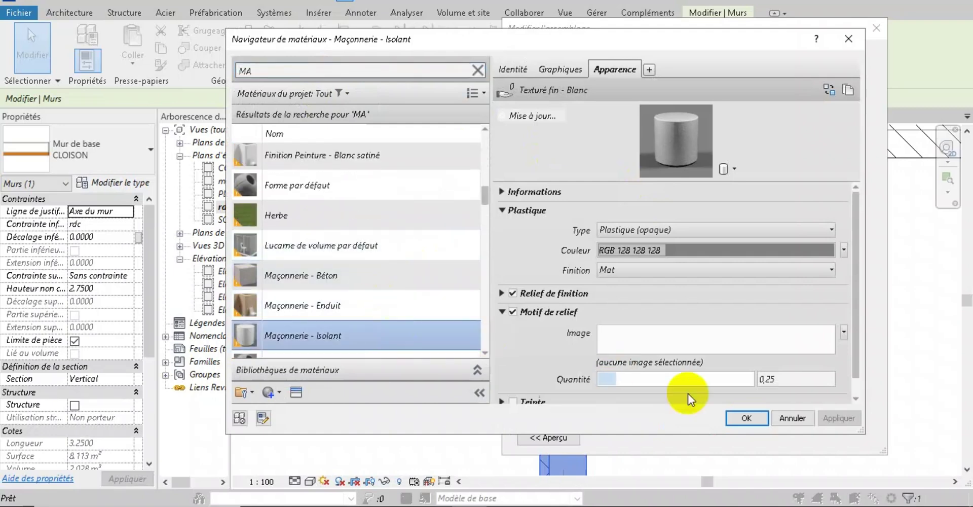
left_click(746, 417)
Step: Set the new exterior finish layer's thickness to 0.0500 and accept the CLOISON assembly and type properties
left_click(681, 184)
key("BackSpace")
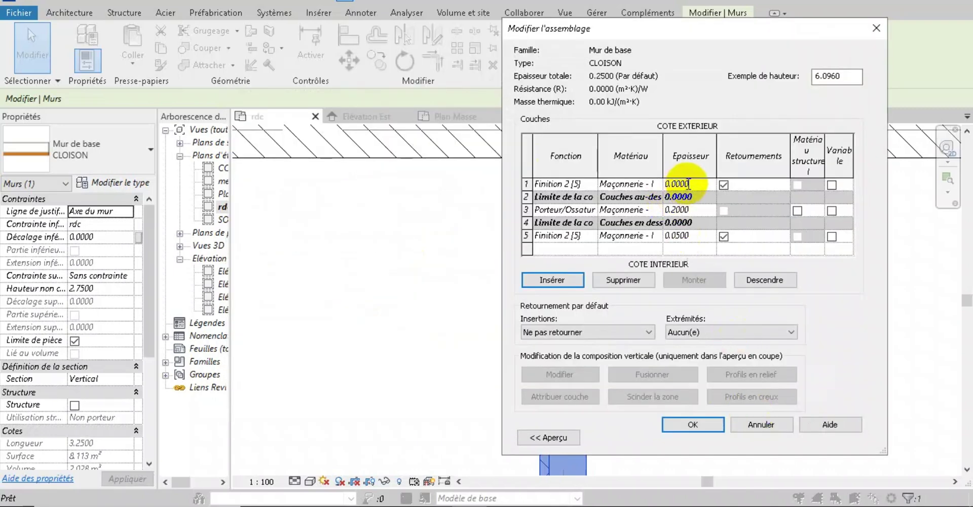
type("5")
left_click(698, 427)
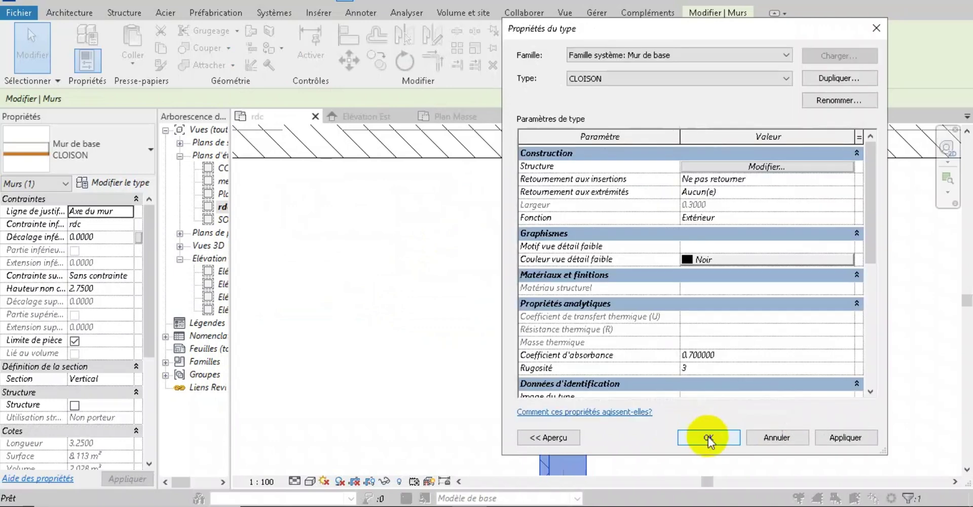
left_click(708, 436)
left_click(748, 269)
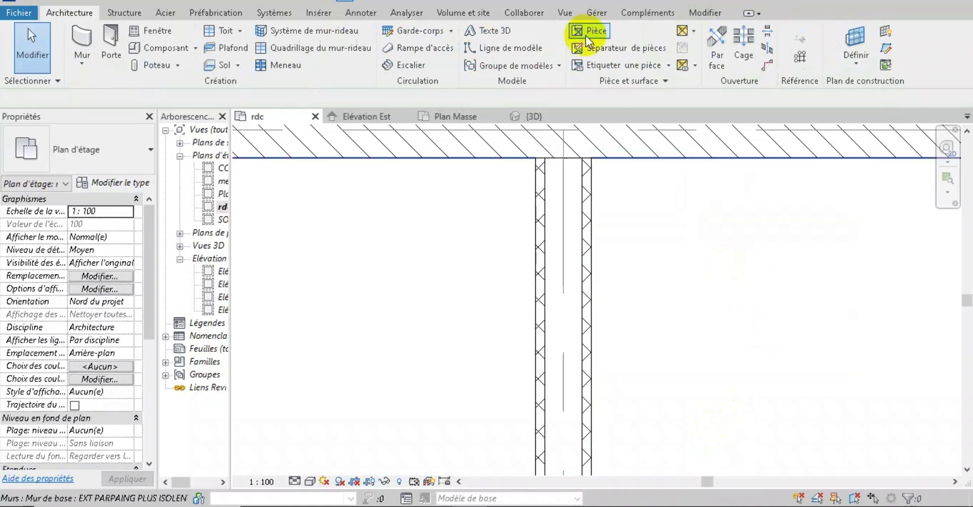
Step: Examine the partition's finish layers and its junctions with the upper exterior wall and the recessed corner on the rdc plan
scroll(671, 225, "down", 3)
middle_click_drag(671, 225, 670, 325)
scroll(670, 325, "up", 2)
middle_click_drag(560, 183, 630, 378)
scroll(541, 332, "up", 1)
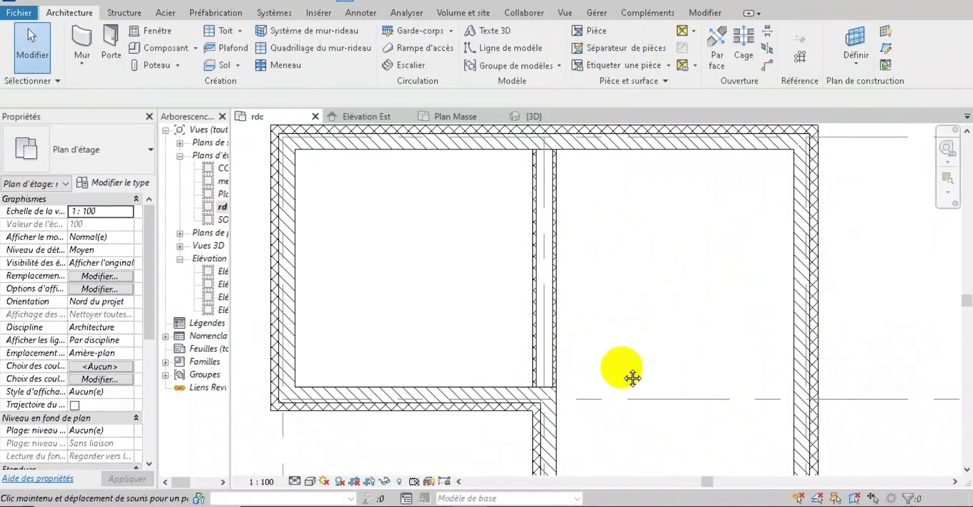
scroll(614, 387, "up", 3)
middle_click_drag(646, 348, 597, 315)
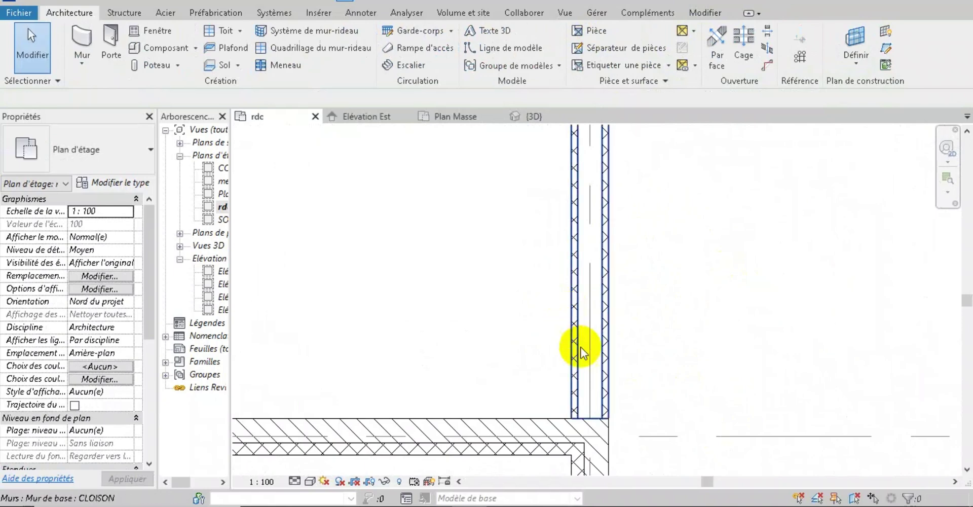
scroll(569, 343, "up", 2)
middle_click_drag(569, 343, 752, 370)
scroll(674, 339, "down", 3)
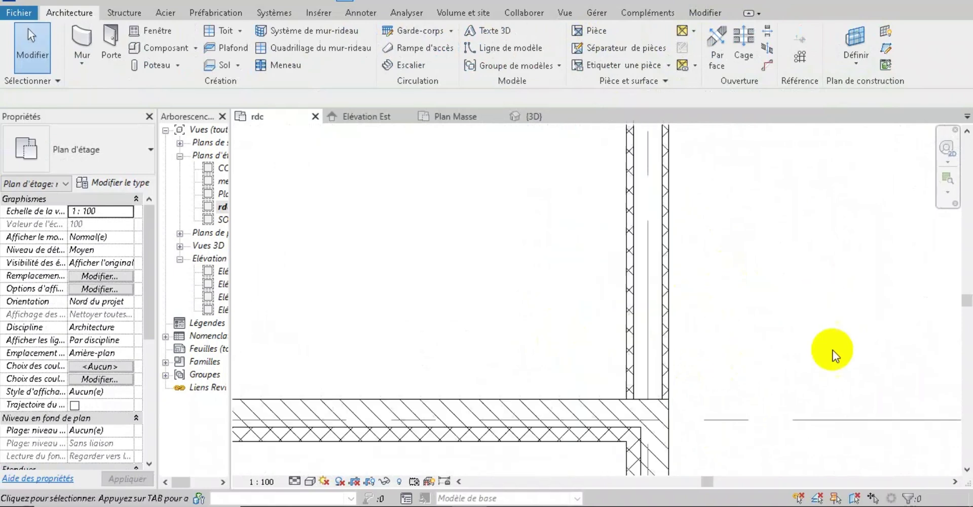
scroll(662, 278, "up", 2)
middle_click_drag(663, 278, 619, 374)
scroll(659, 408, "down", 3)
scroll(619, 374, "up", 1)
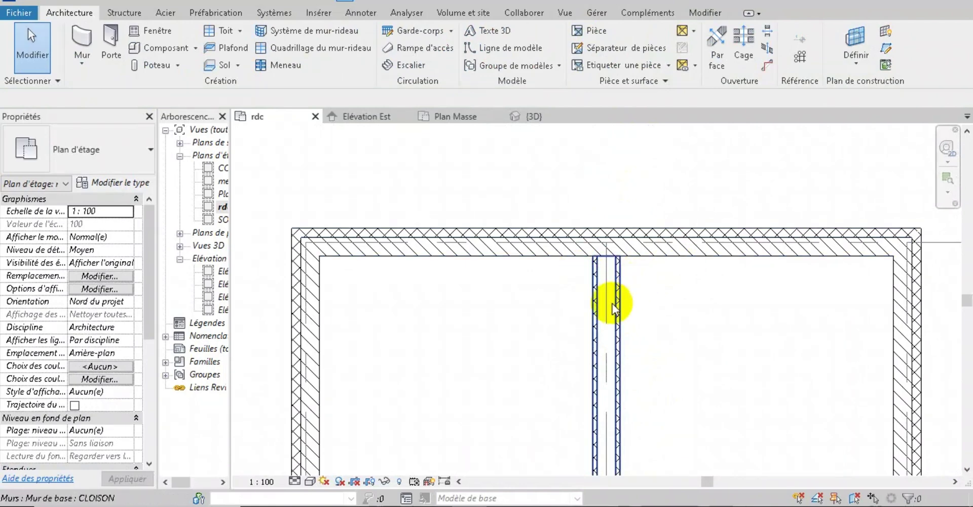
scroll(619, 299, "down", 1)
middle_click_drag(615, 308, 633, 380)
middle_click_drag(737, 217, 730, 66)
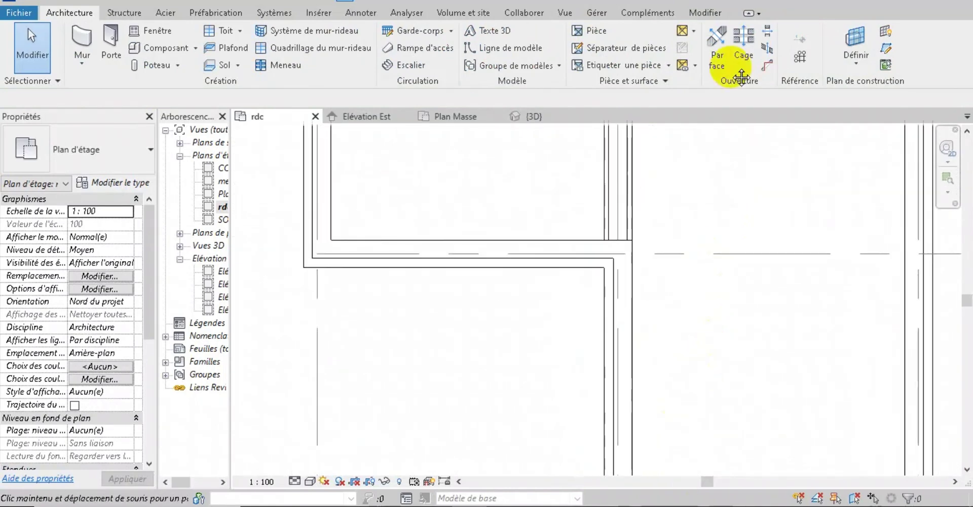
mouse_move(673, 210)
middle_mouse_down()
mouse_move(649, 225)
mouse_move(662, 272)
middle_mouse_up()
scroll(648, 226, "down", 2)
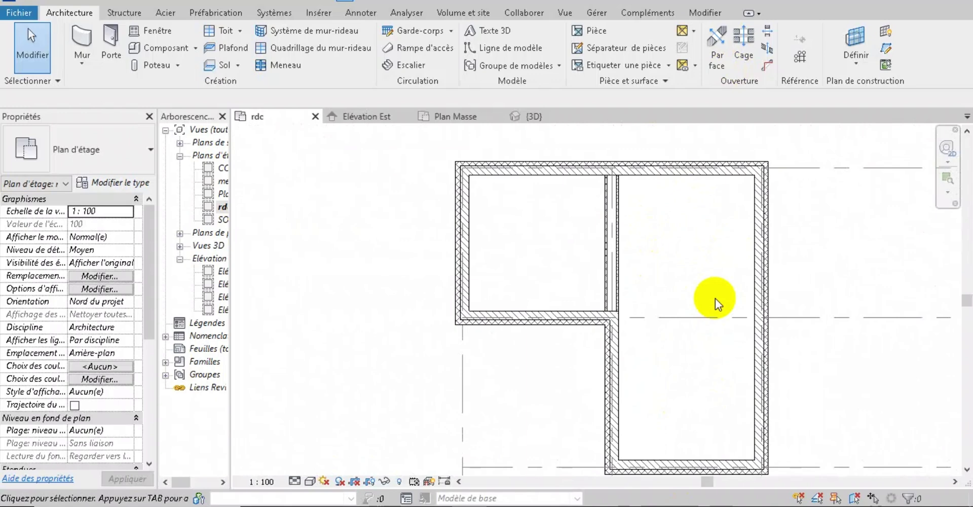
Step: Set the CLOISON type's Porteur/Ossature layer thickness to 0.1000 and accept the assembly and type properties
left_click(612, 233)
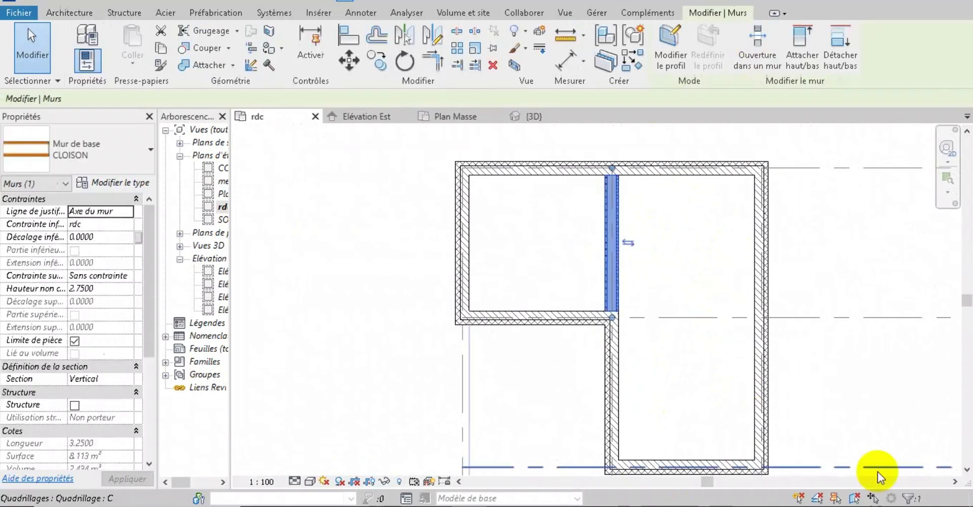
left_click(114, 183)
left_click(766, 167)
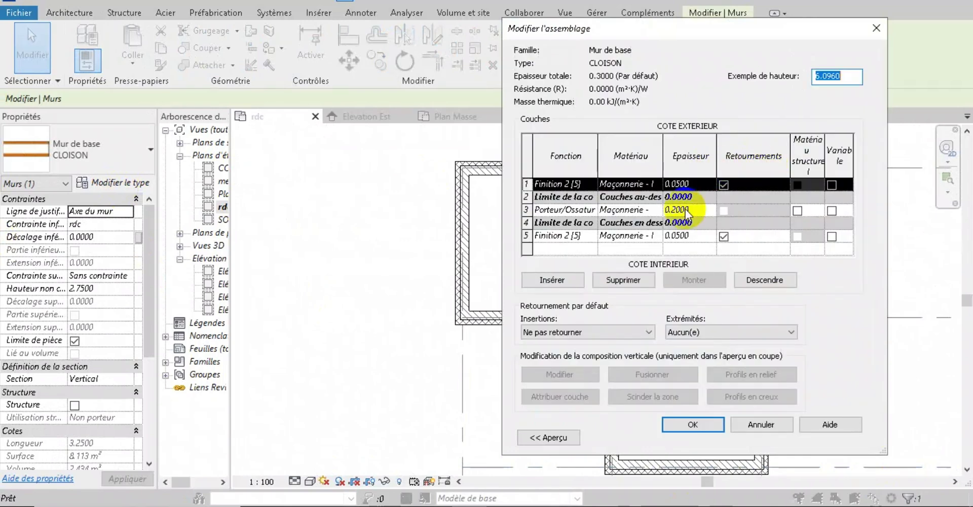
left_click(678, 210)
key("BackSpace")
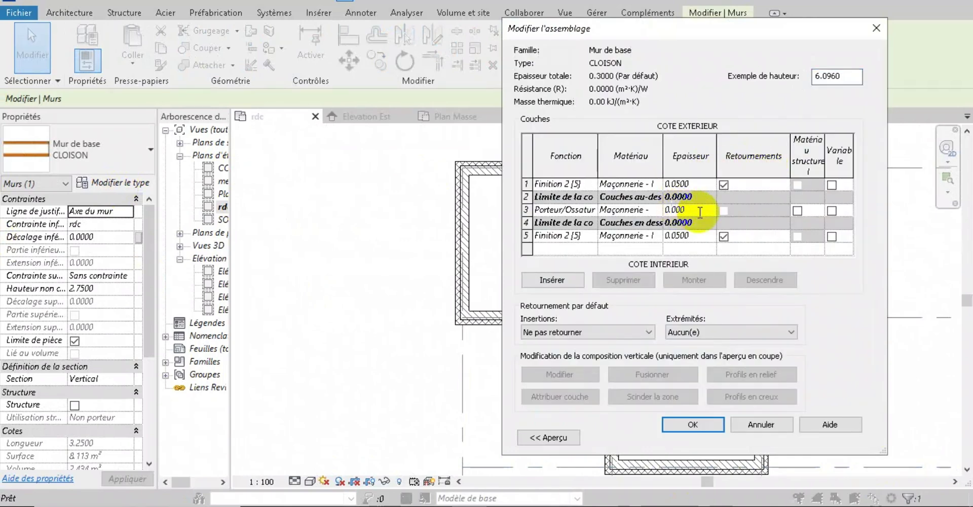
type("1")
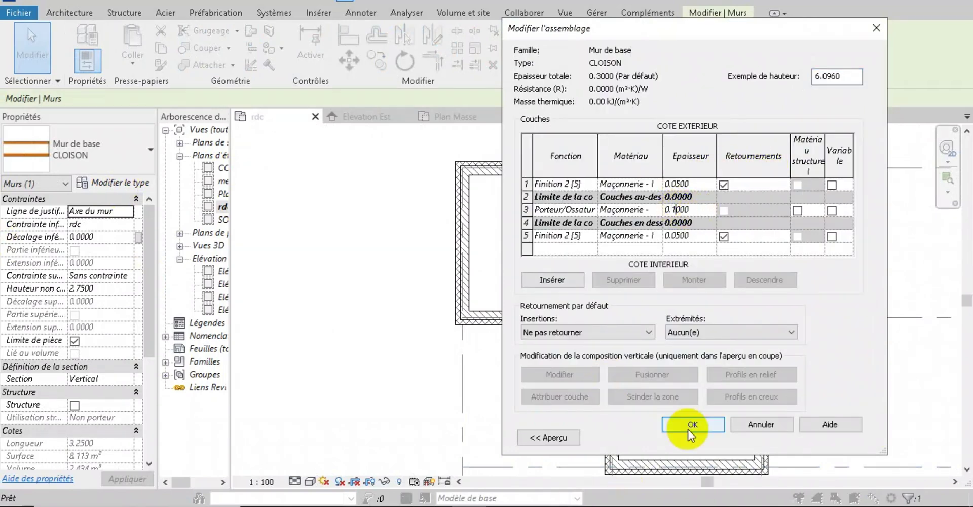
left_click(692, 425)
left_click(704, 434)
left_click(659, 283)
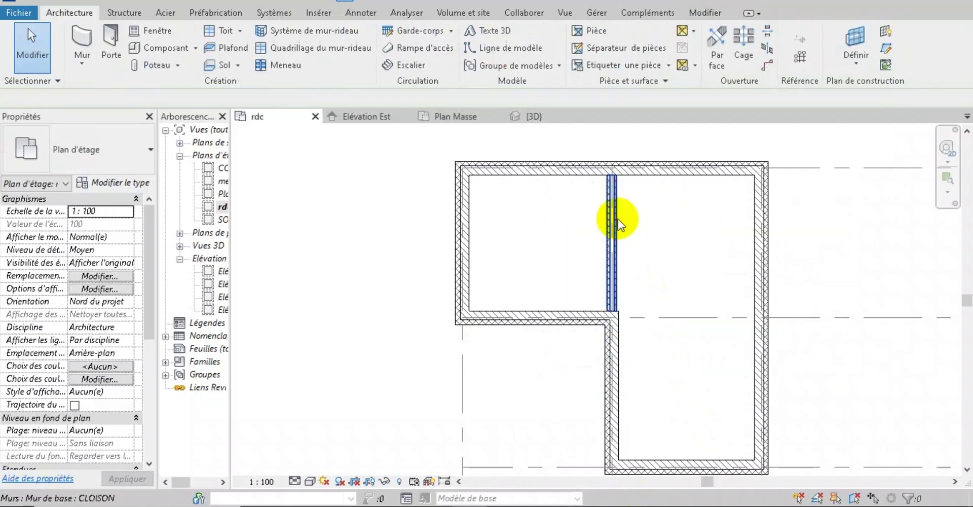
Step: Review the layer thicknesses in the CLOISON partition's assembly and close its type properties
scroll(618, 219, "up", 6)
left_click(619, 234)
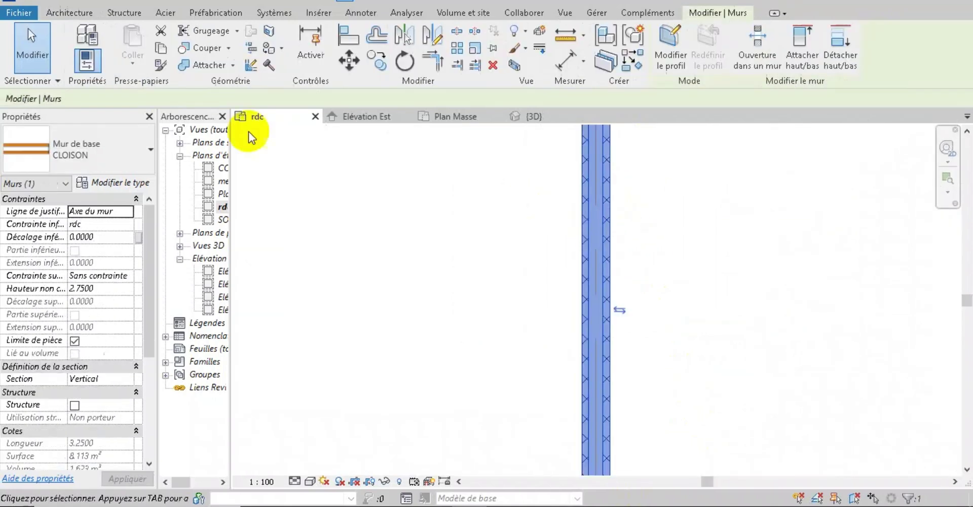
left_click(133, 184)
left_click(727, 166)
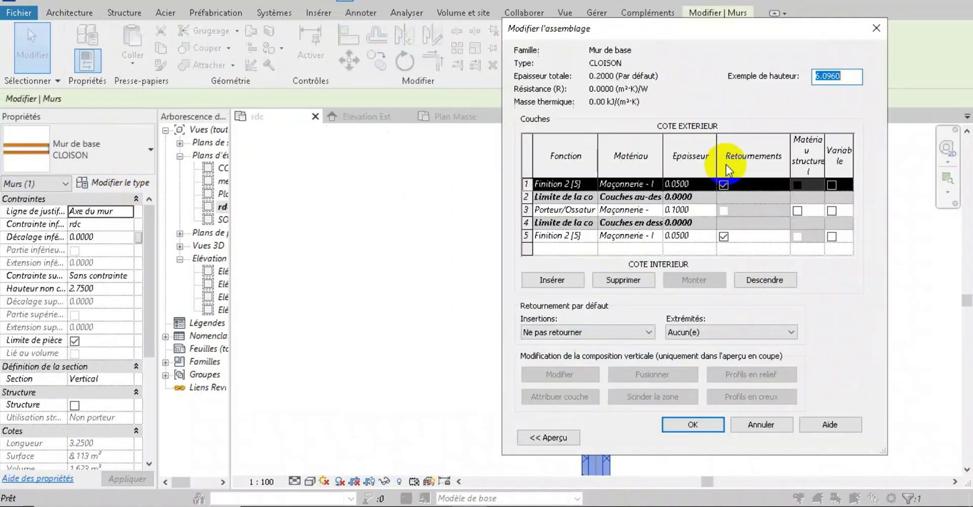
left_click(679, 219)
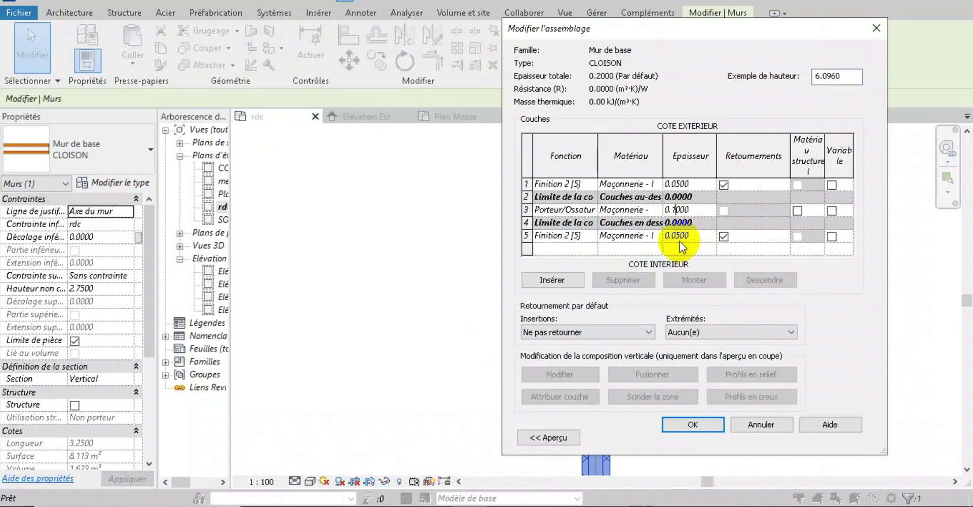
left_click(693, 424)
left_click(709, 438)
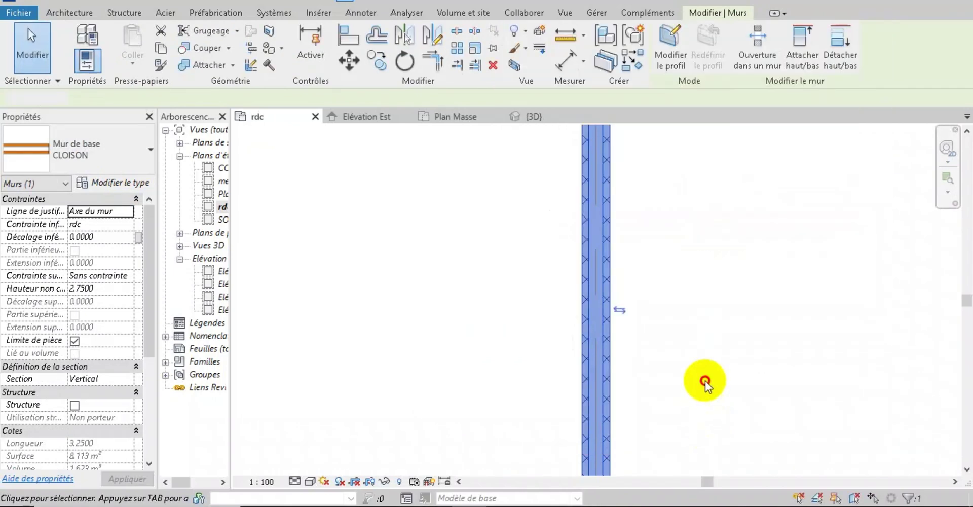
left_click(704, 380)
Step: Align the partition's right face with the inner face of the vertical exterior wall below the recessed corner
middle_click_drag(706, 365, 529, 311)
scroll(452, 319, "up", 6)
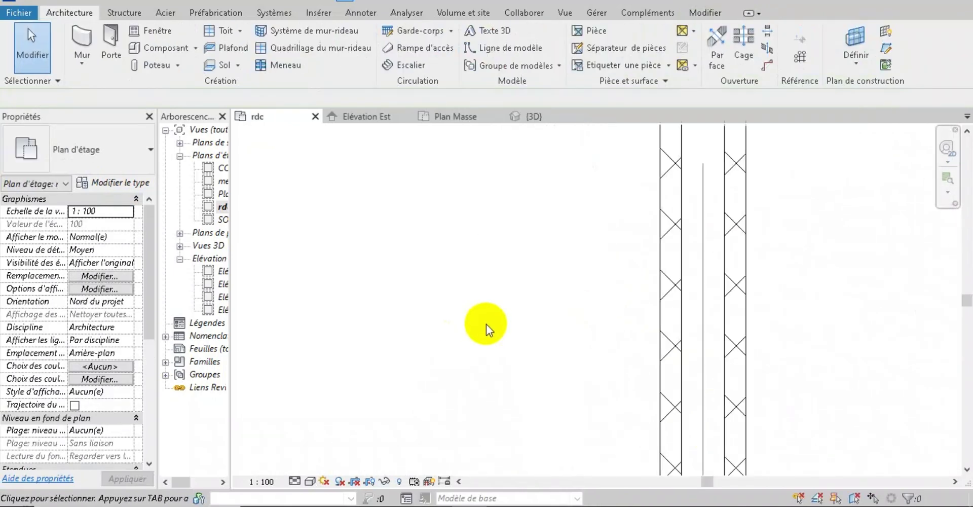
scroll(485, 324, "down", 3)
middle_click_drag(663, 472, 656, 406)
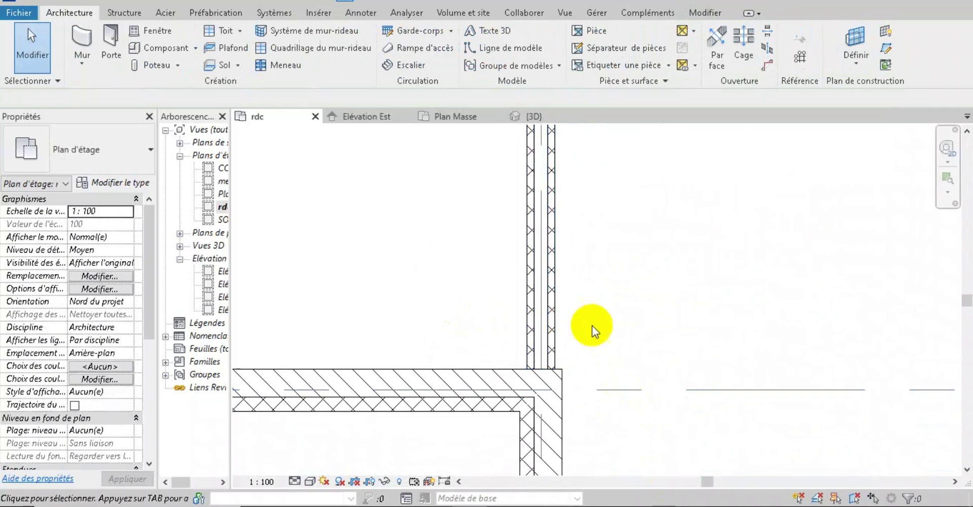
left_click(524, 260)
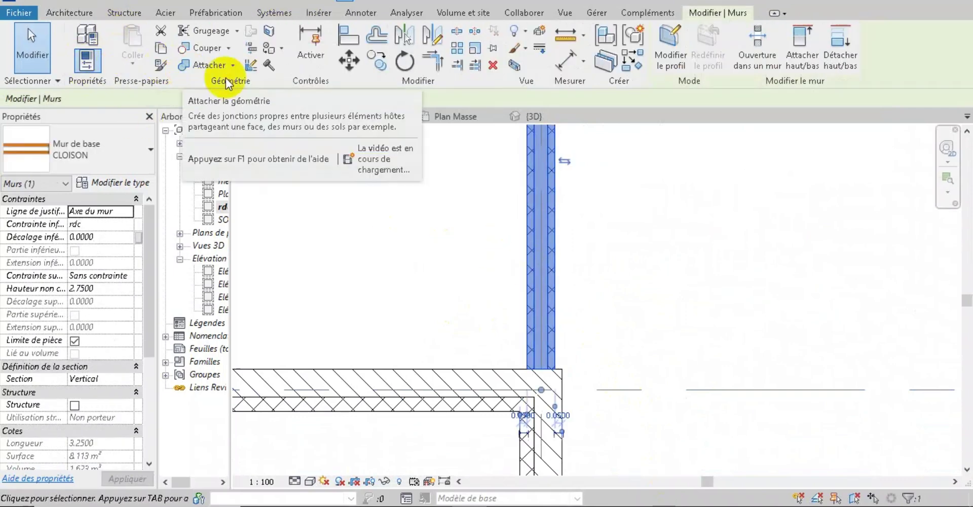
left_click(348, 35)
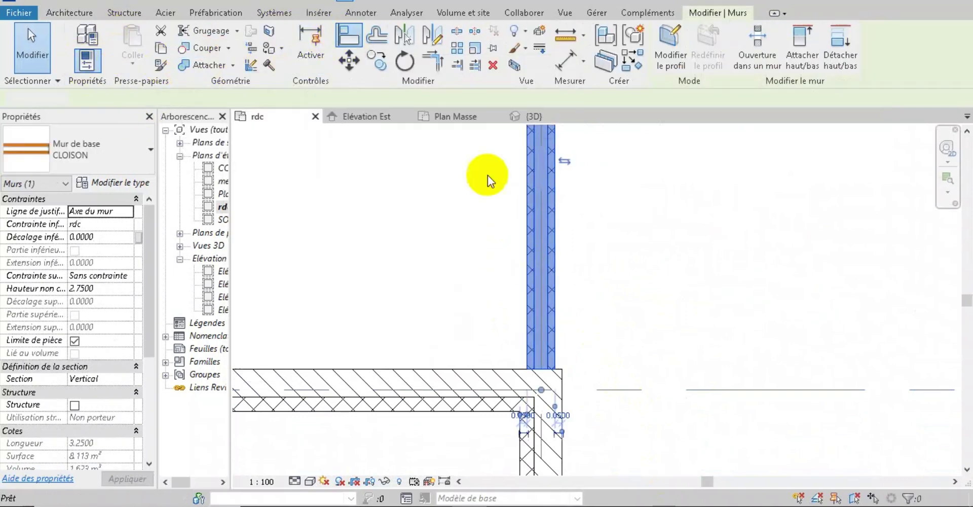
left_click(565, 442)
left_click(557, 299)
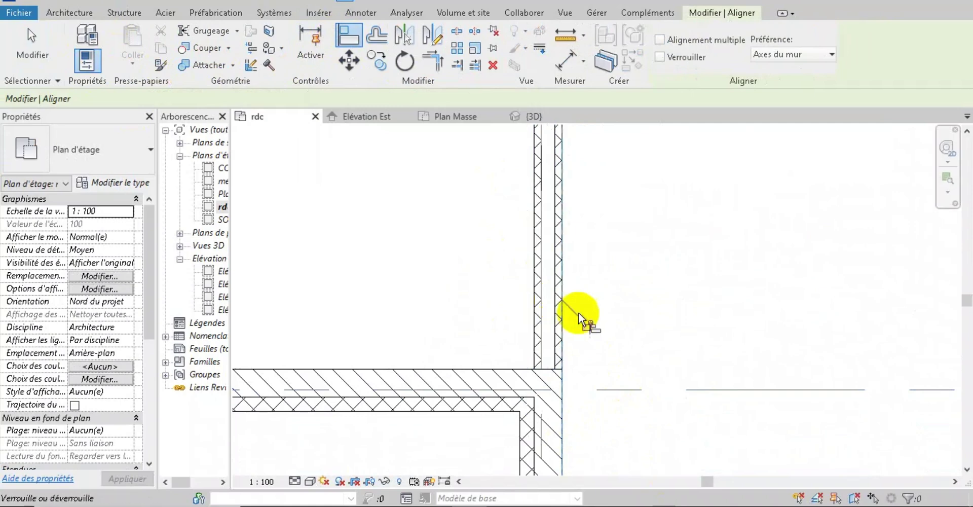
key("Escape")
key("Escape")
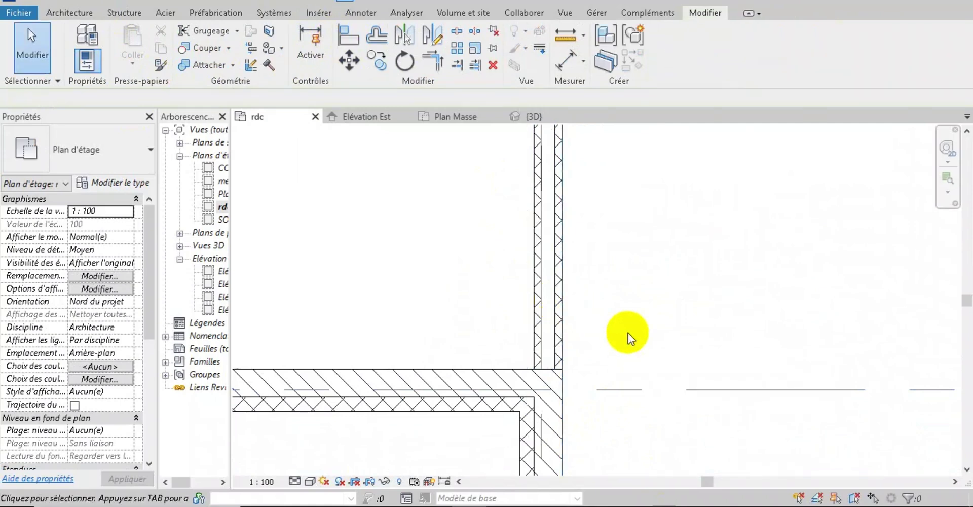
Step: Place an Int. Simple PP (0.73m x 2.04m) door in the CLOISON partition, centred 0.7000 above the lower wall and opening into the right-hand room
scroll(645, 380, "down", 4)
middle_click_drag(712, 298, 685, 275)
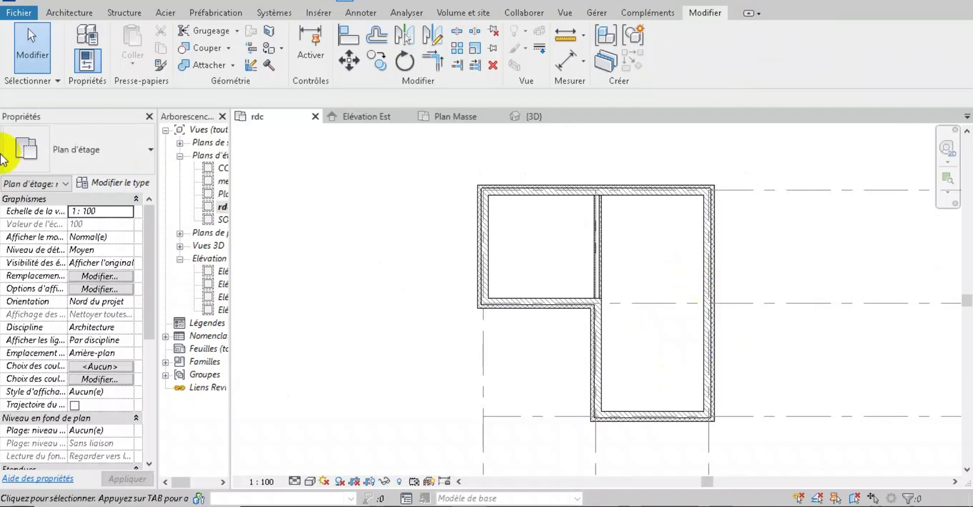
left_click(76, 13)
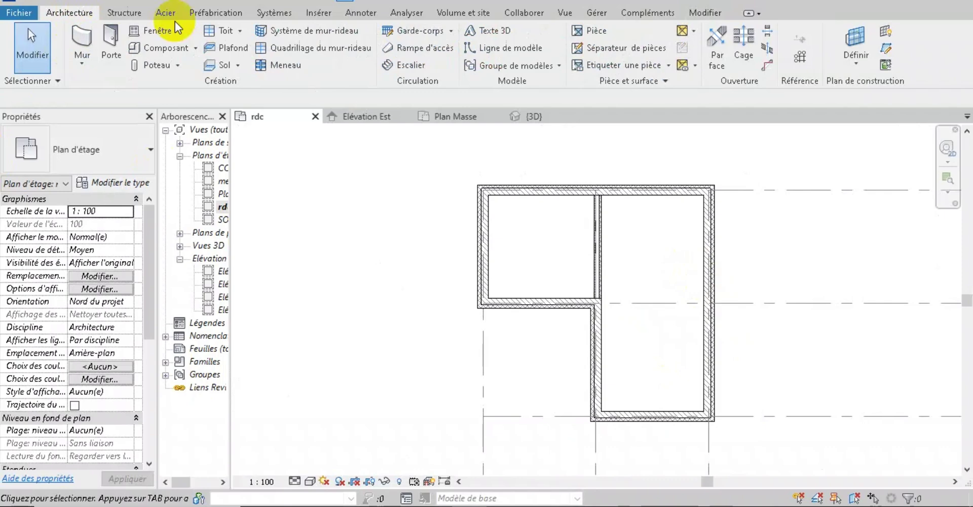
left_click(109, 43)
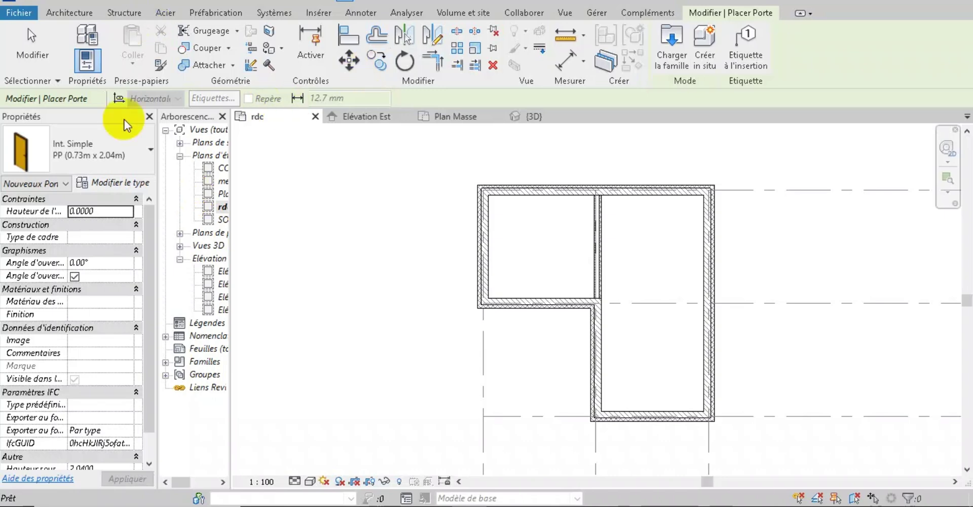
left_click(88, 157)
left_click(88, 157)
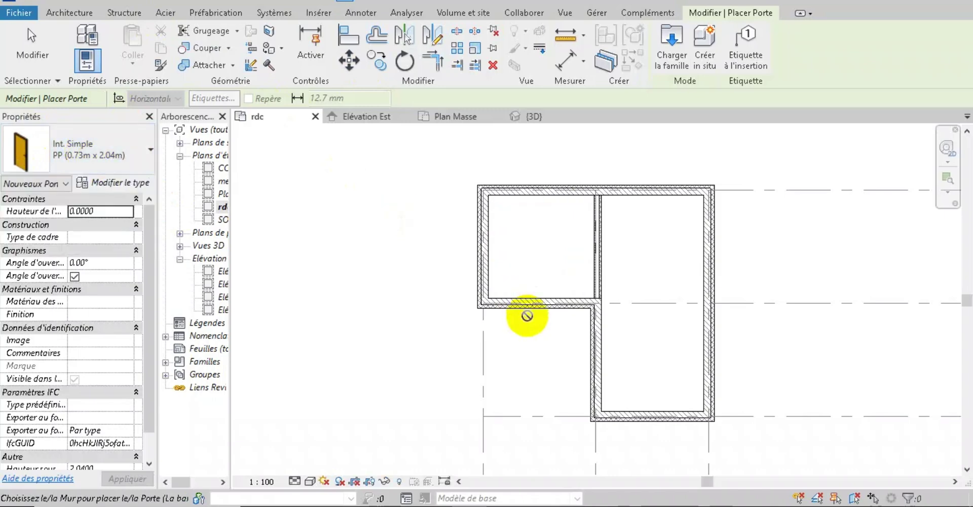
scroll(531, 313, "up", 5)
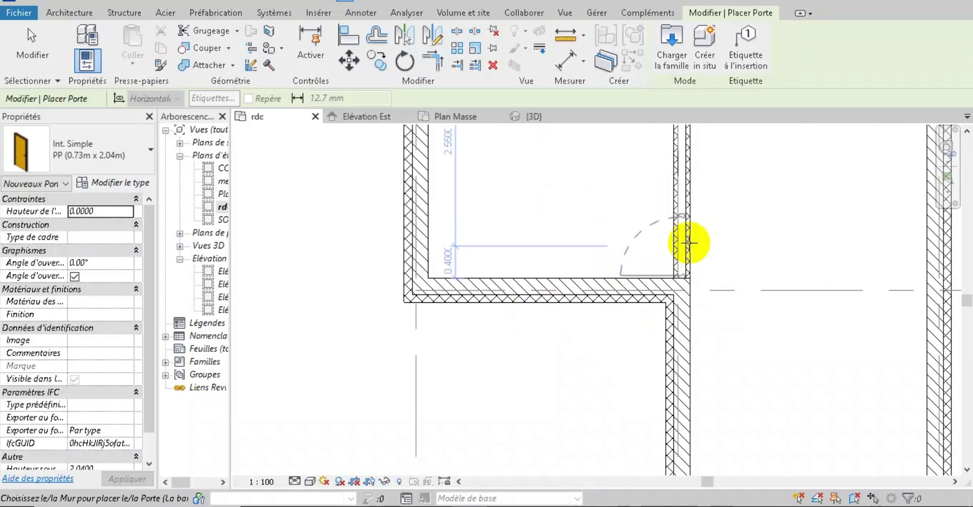
left_click(686, 218)
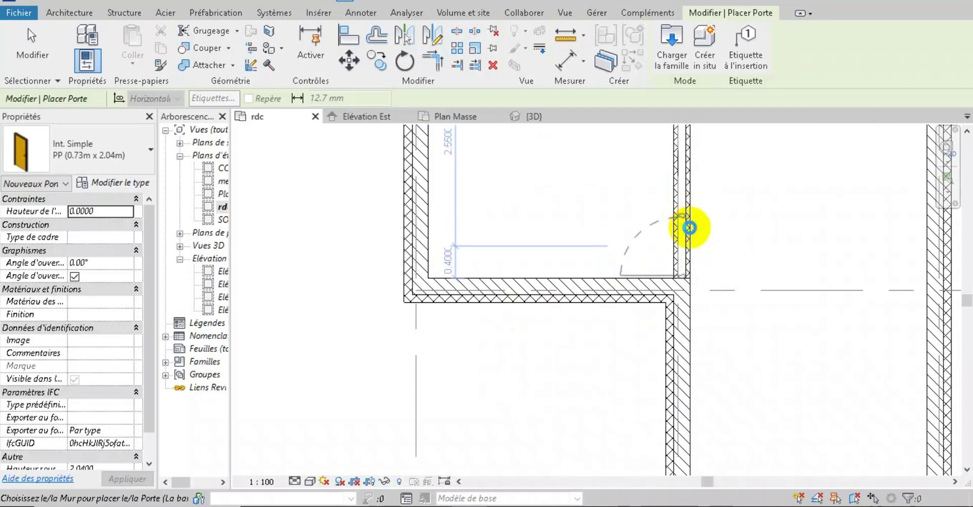
key("space")
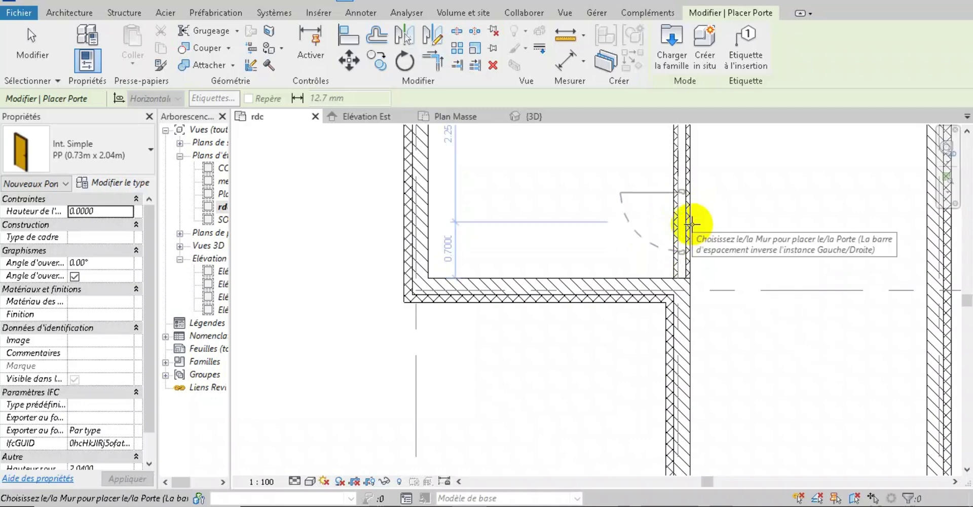
key("space")
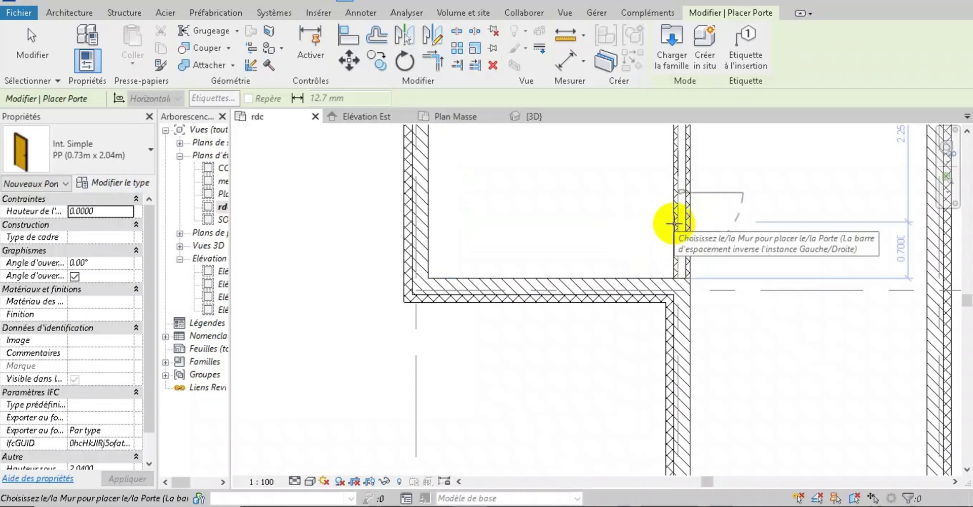
left_click(674, 222)
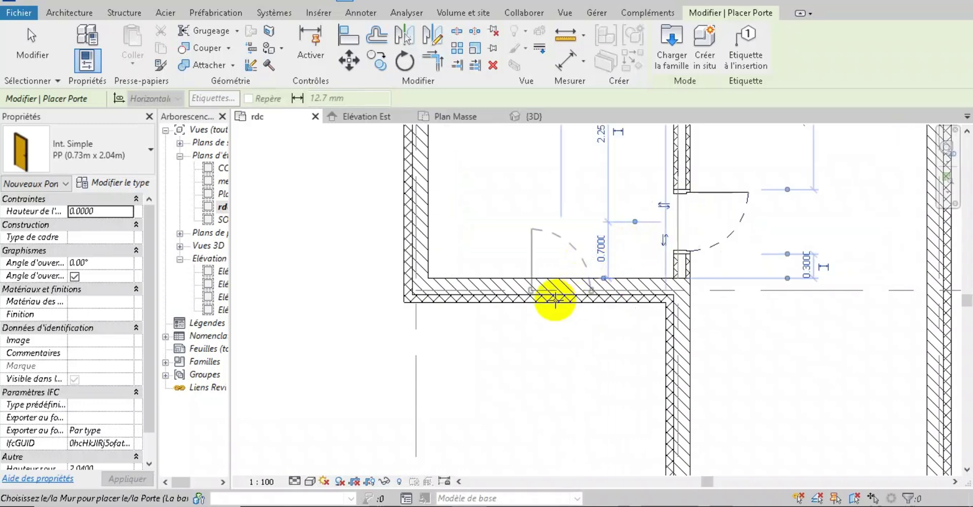
Step: Place the same door type near the middle of the left room's lower exterior wall, opening inward with its hinge on the left
key("space")
key("space")
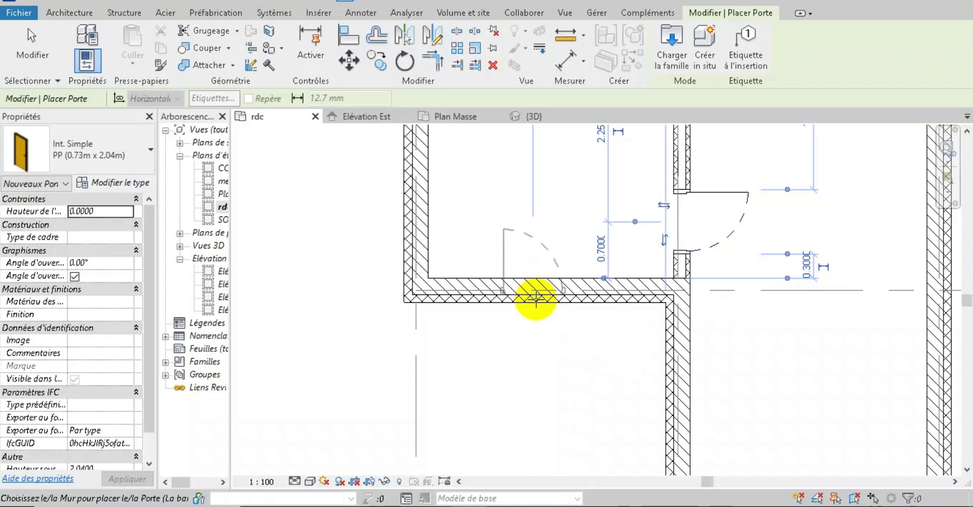
left_click(536, 296)
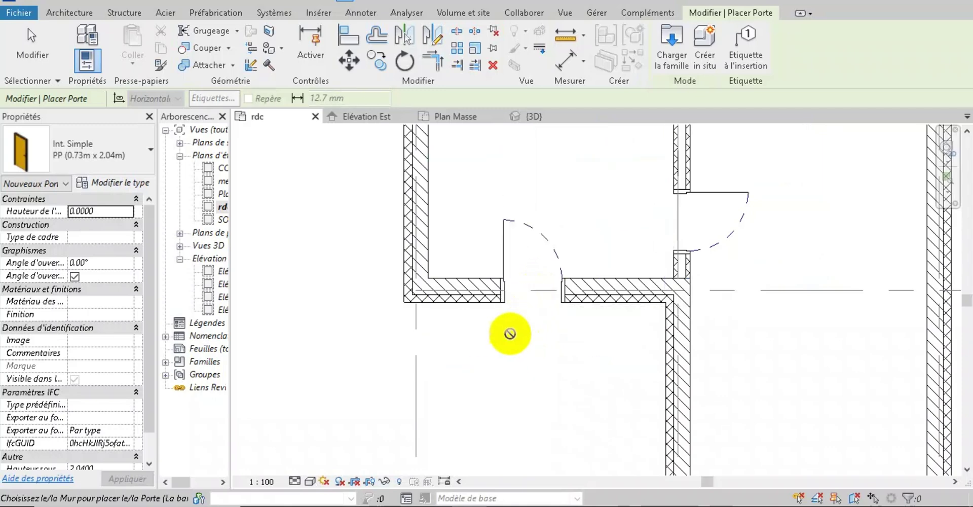
key("Escape")
key("Escape")
Step: Place a 1 Vantail - Droit 0.60 m x 0.95 m window in the left room's upper exterior wall, centred 1.3000 from the left wall
scroll(502, 357, "down", 5)
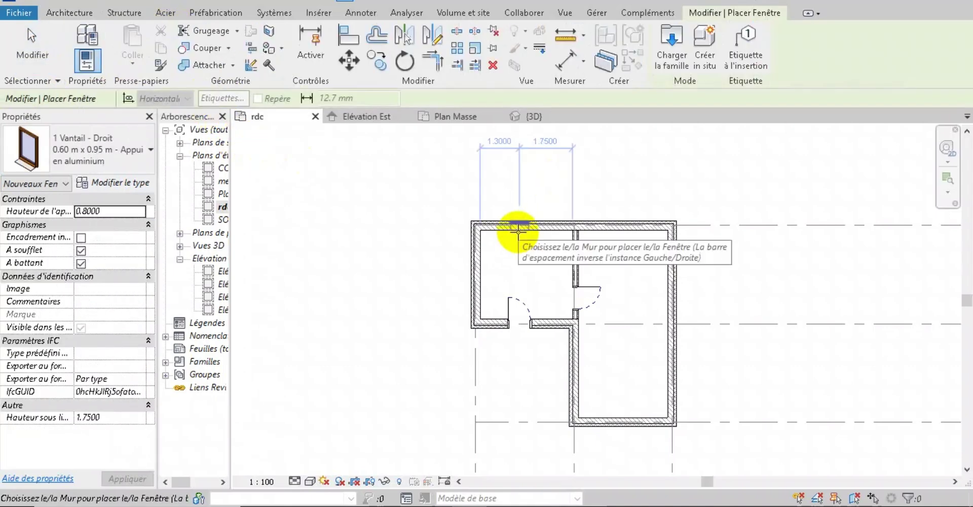
scroll(518, 231, "up", 4)
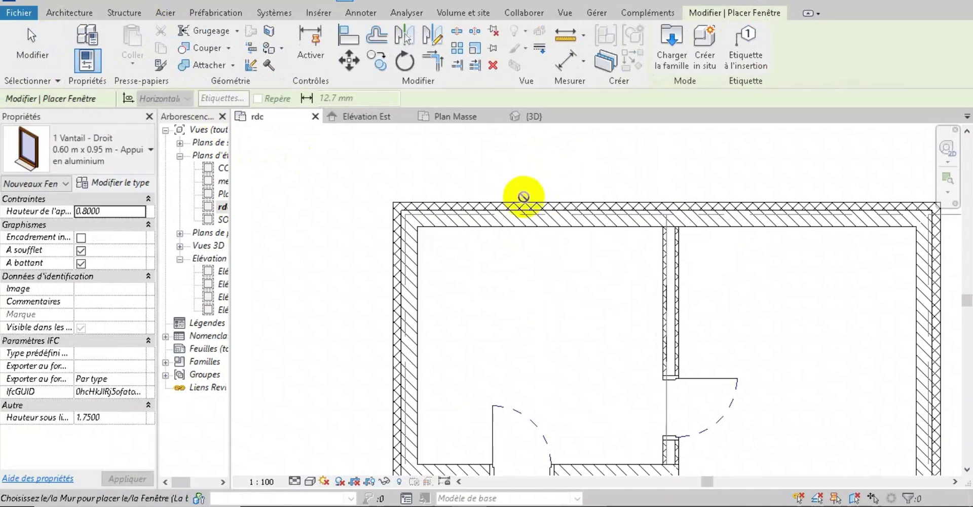
left_click(520, 218)
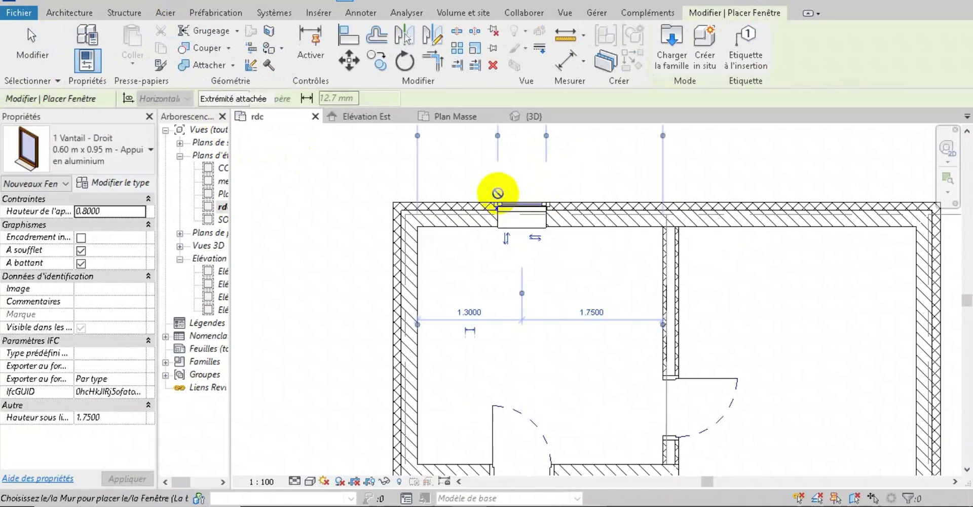
key("Escape")
key("Escape")
Step: Isolate the new window in a 3D section box and enlarge the box along the host wall
left_click(519, 219)
scroll(519, 220, "up", 3)
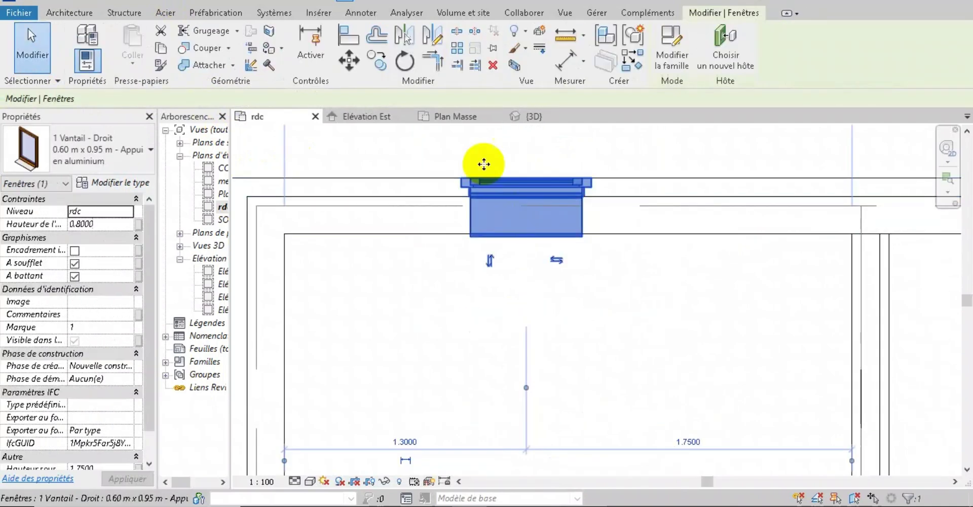
left_click(526, 68)
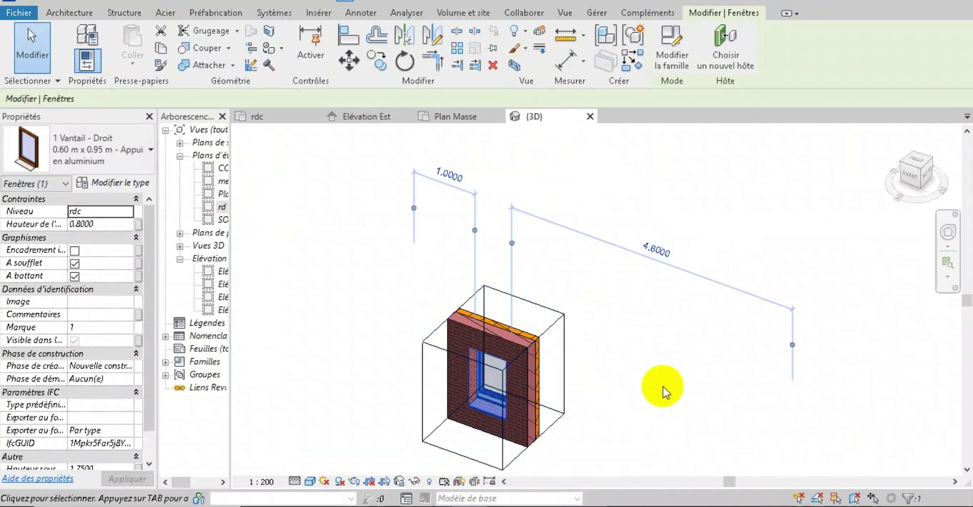
left_click(490, 359)
left_click_drag(528, 288, 782, 324)
left_click_drag(434, 244, 249, 177)
Step: Examine the window's frame, handle and sill from the wall's exterior side in the 3D view
scroll(659, 289, "down", 3)
left_click_drag(916, 165, 753, 213)
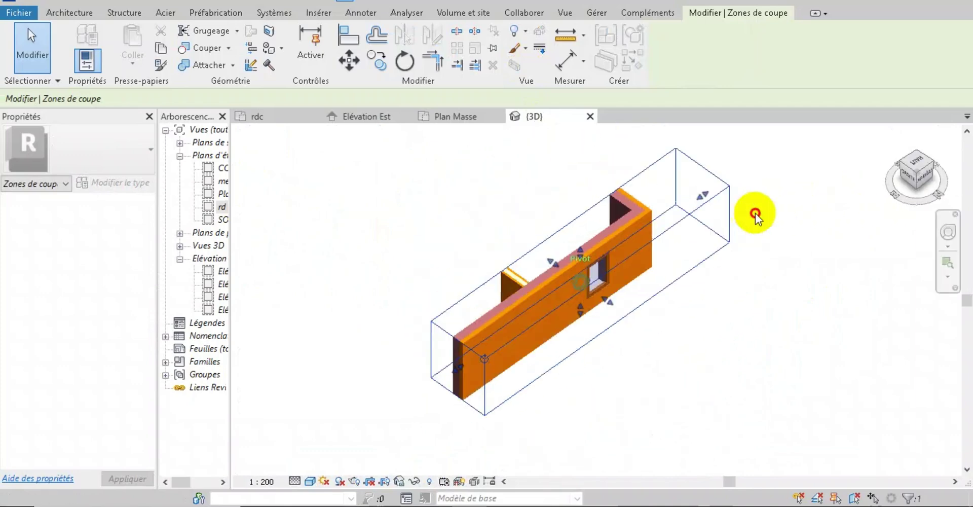
scroll(716, 271, "up", 6)
left_click(721, 266)
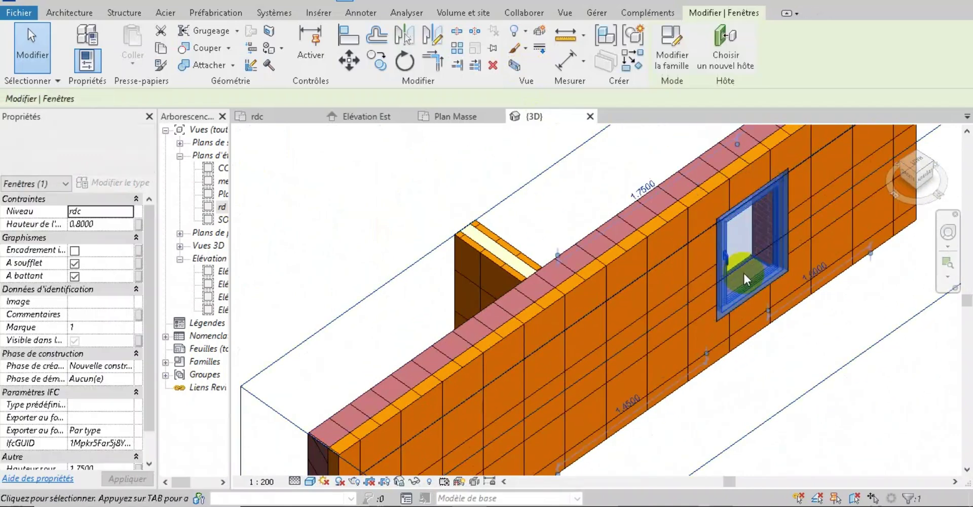
scroll(743, 272, "up", 3)
scroll(741, 302, "up", 4)
key("Escape")
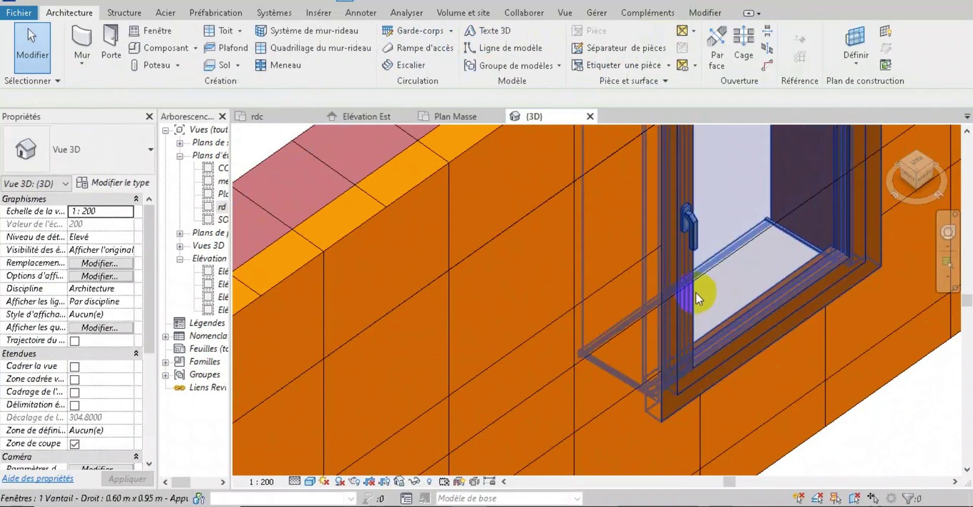
left_click(278, 135)
key("Escape")
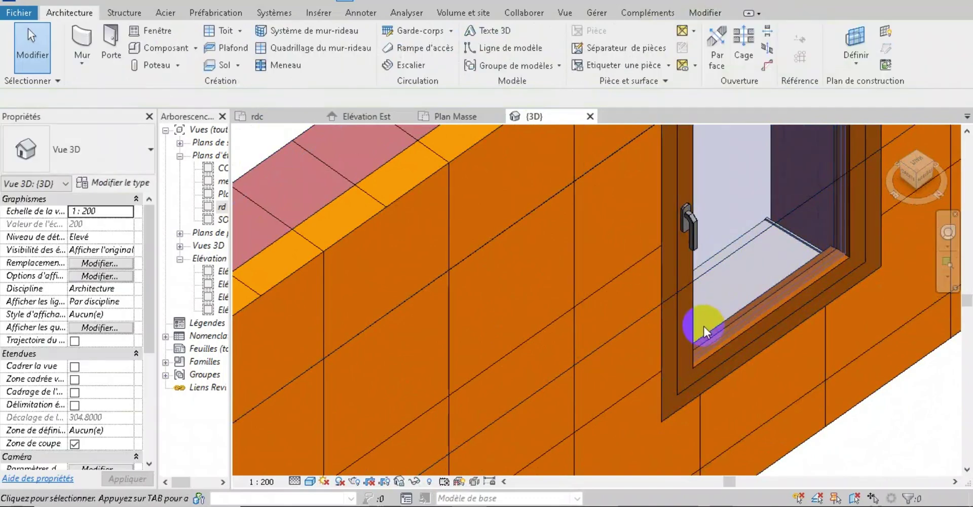
left_click(694, 333)
Step: Flip the window on the rdc plan so its frame sits at the wall's inner face and its sill faces outside
left_click(268, 116)
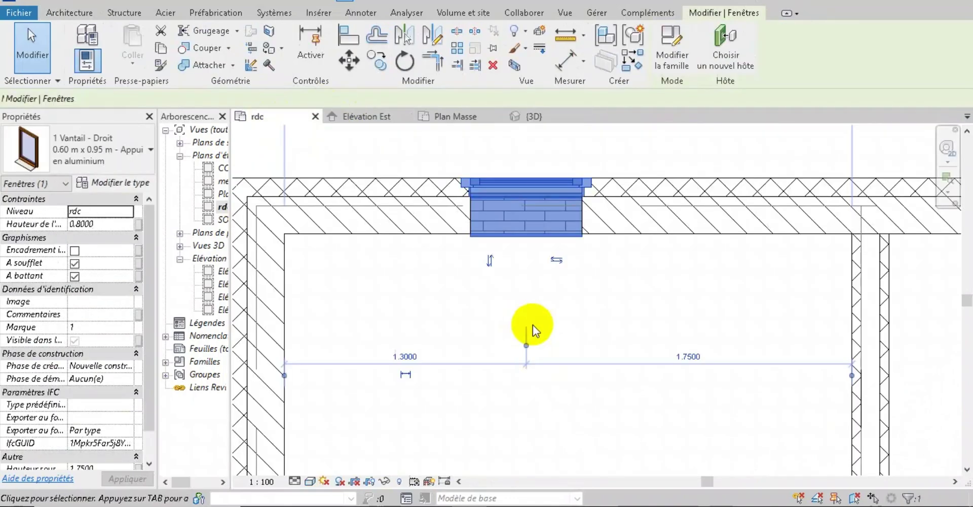
key("space")
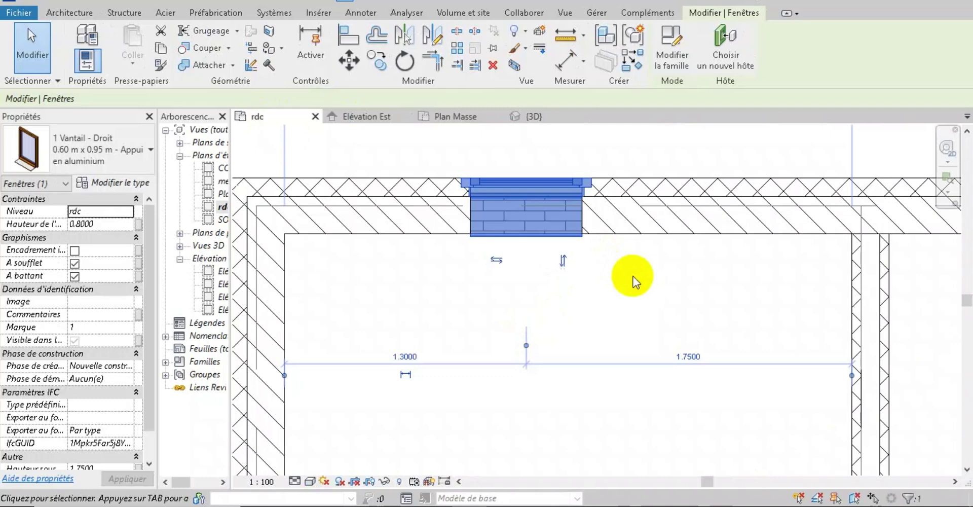
left_click(633, 281)
left_click(570, 232)
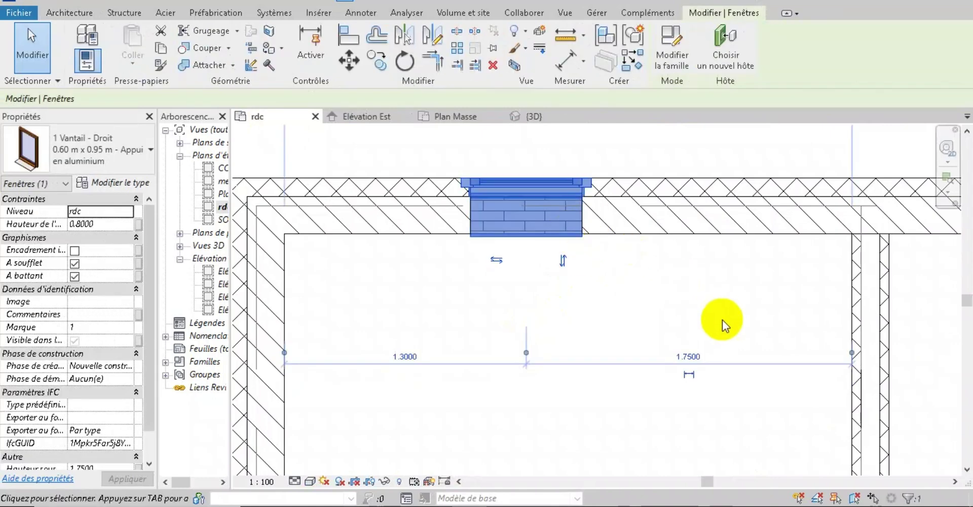
key("space")
key("space")
left_click(705, 322)
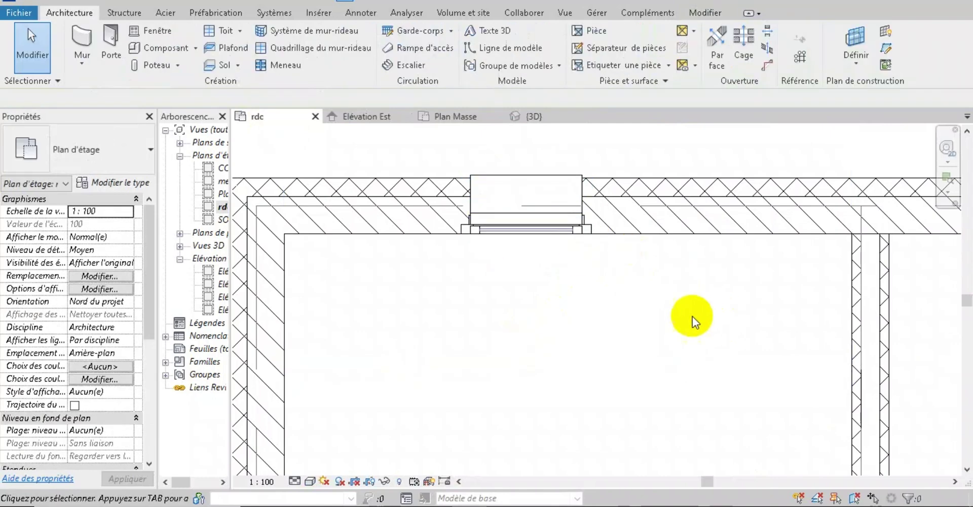
Step: Examine the flipped window in 3D from the rear and front, checking its sill outside and its handle inside
left_click(550, 215)
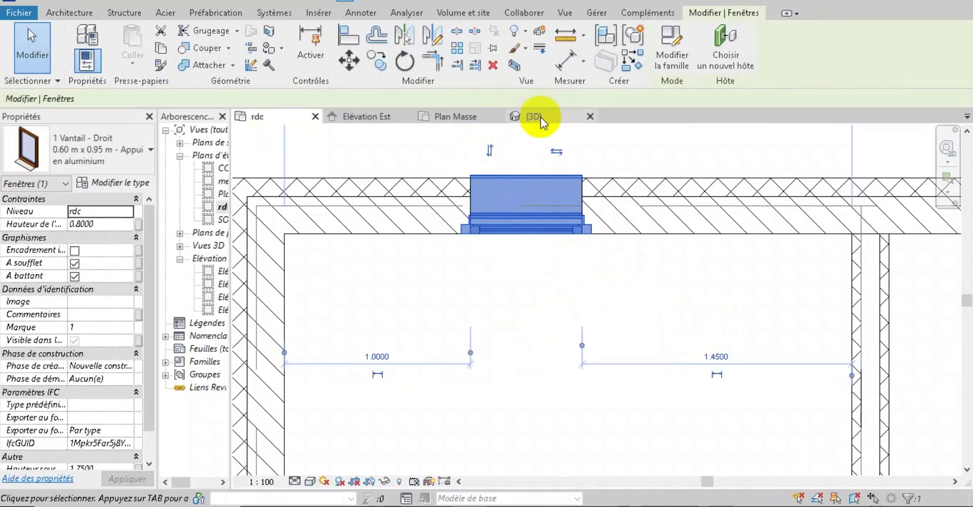
left_click(515, 120)
scroll(887, 349, "down", 4)
left_click(915, 154)
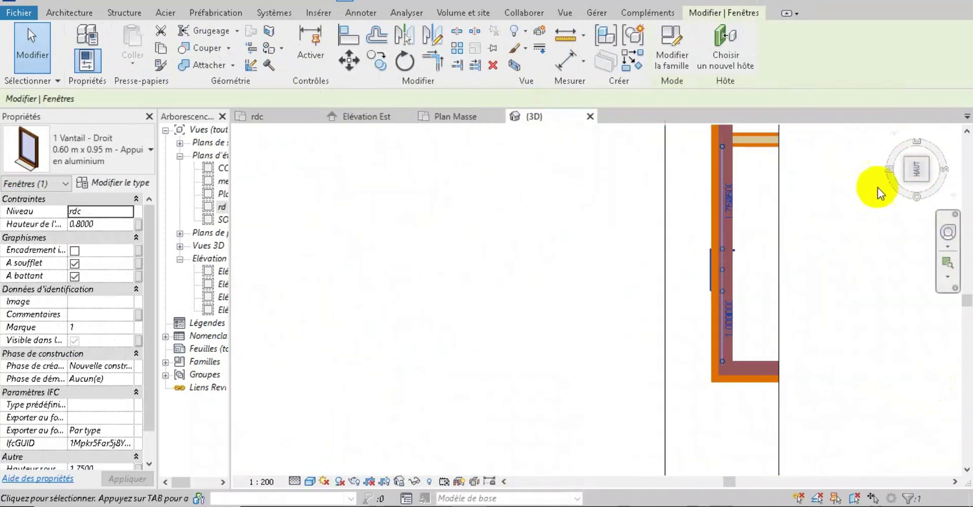
left_click(929, 154)
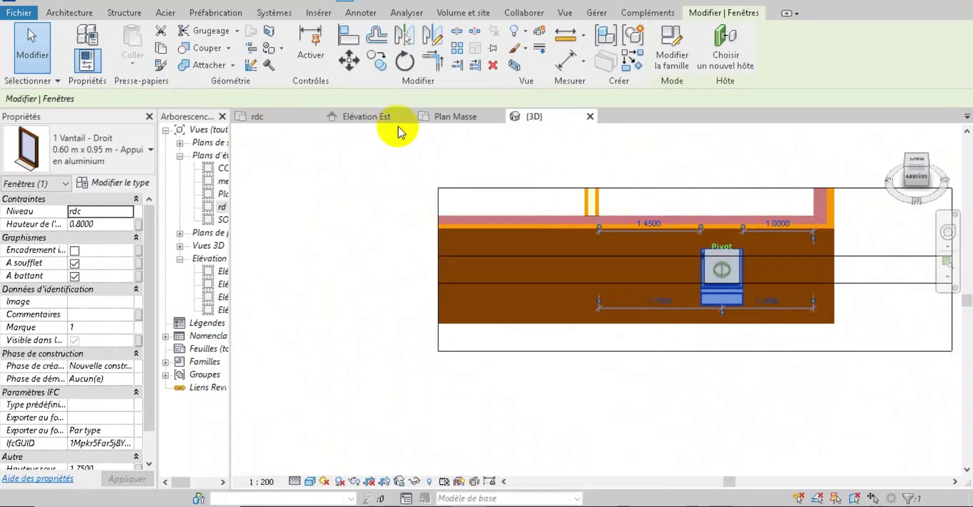
left_click(771, 419)
scroll(721, 252, "up", 5)
scroll(781, 344, "up", 3)
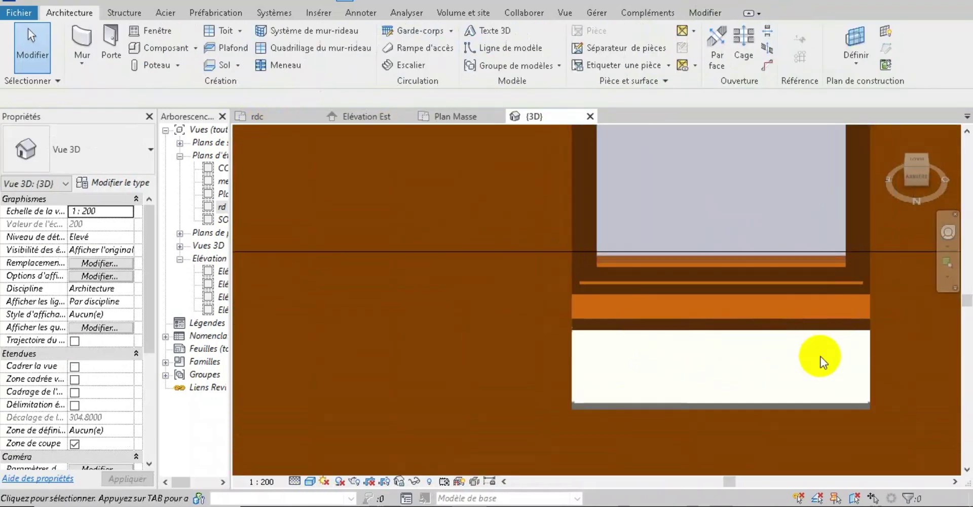
scroll(819, 357, "down", 3)
left_click(909, 178)
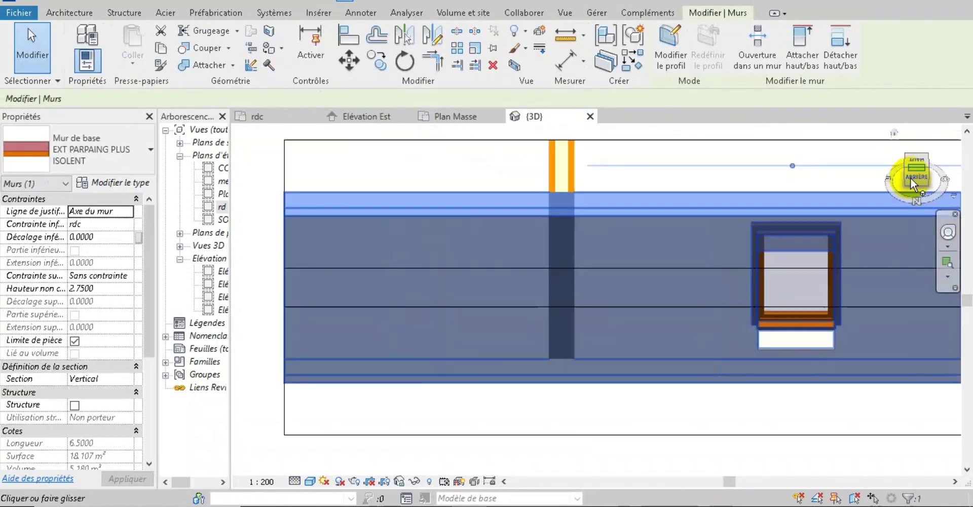
mouse_move(927, 167)
left_mouse_down()
mouse_move(812, 181)
mouse_move(818, 202)
mouse_move(508, 152)
mouse_move(555, 140)
left_mouse_up()
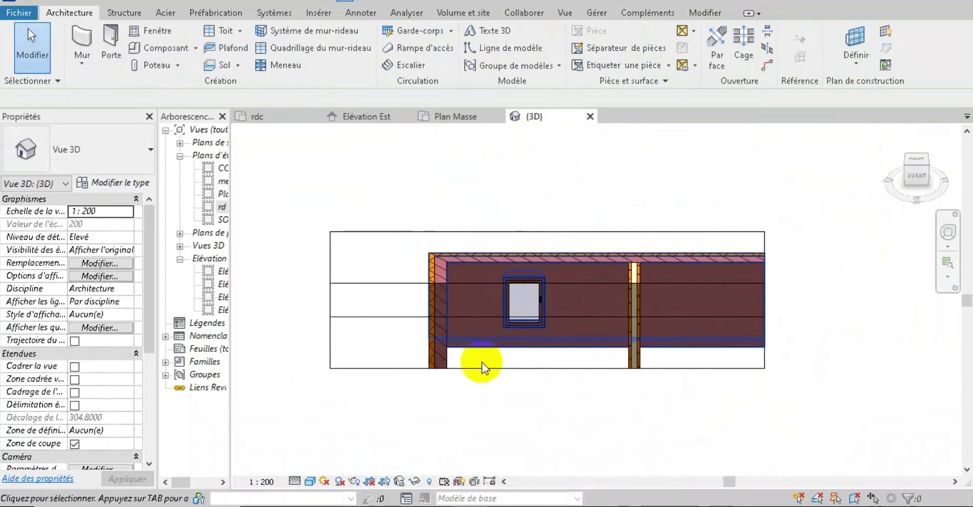
scroll(497, 302, "up", 10)
scroll(625, 301, "down", 10)
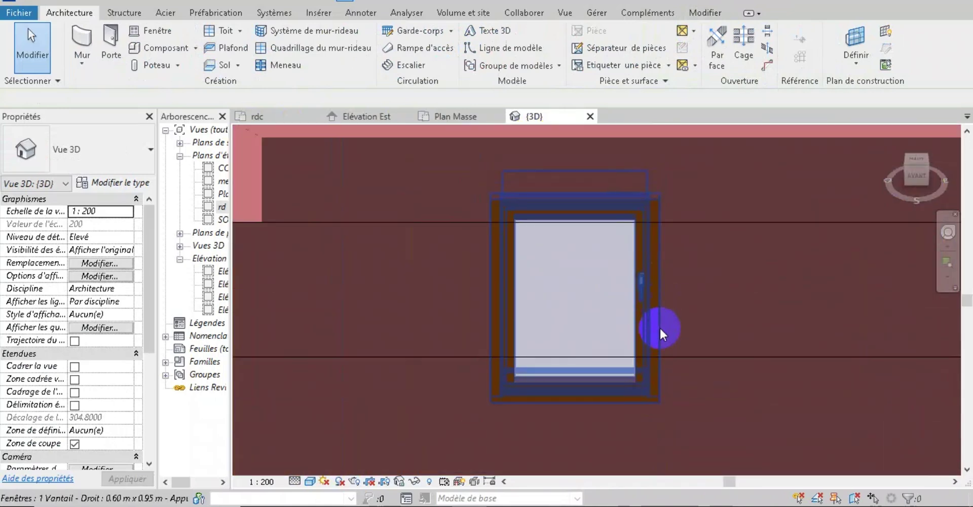
scroll(660, 267, "down", 3)
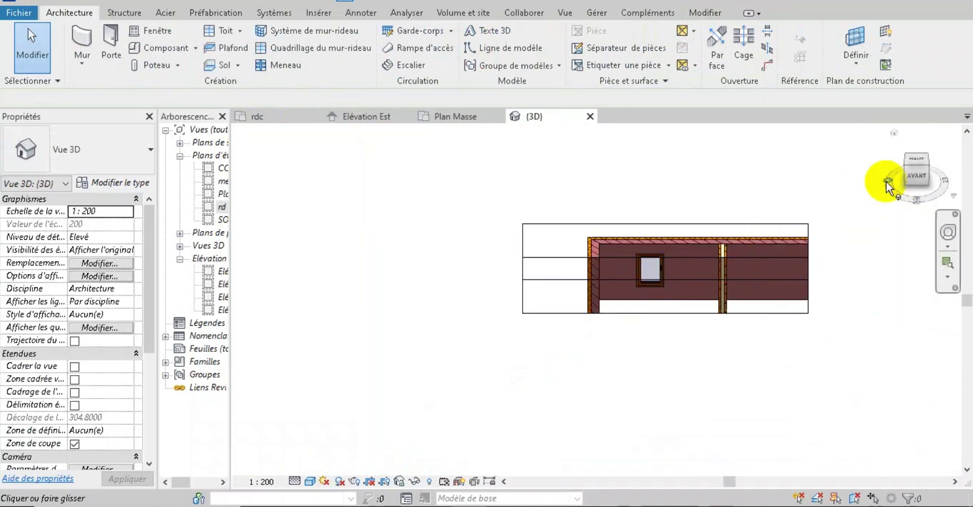
Step: Review the types available for the window in the 3D view and inspect its type properties
left_click(650, 269)
left_click(89, 137)
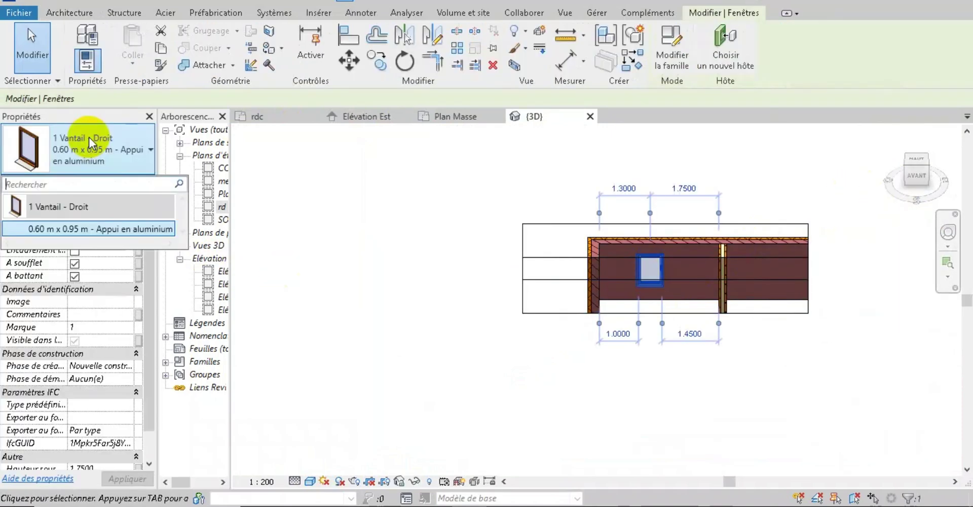
left_click(91, 147)
left_click(101, 183)
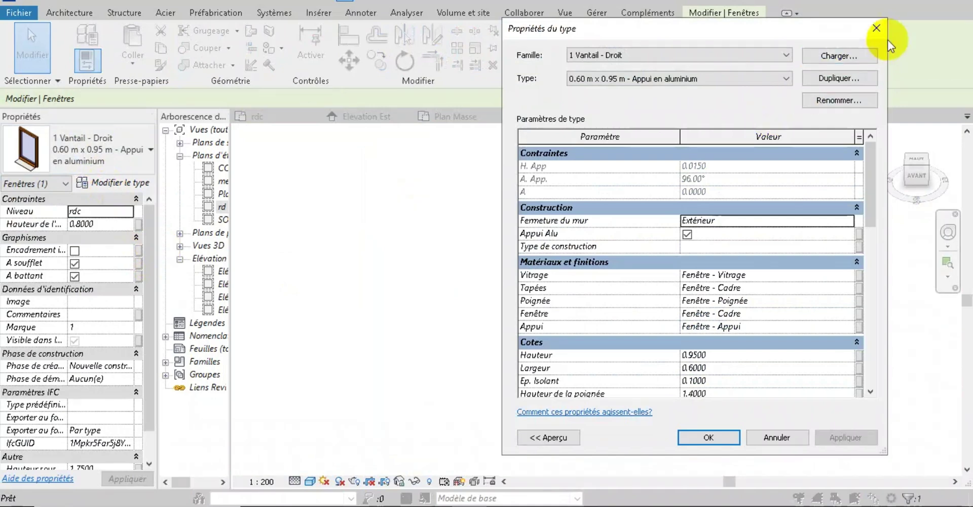
left_click(881, 31)
left_click(151, 148)
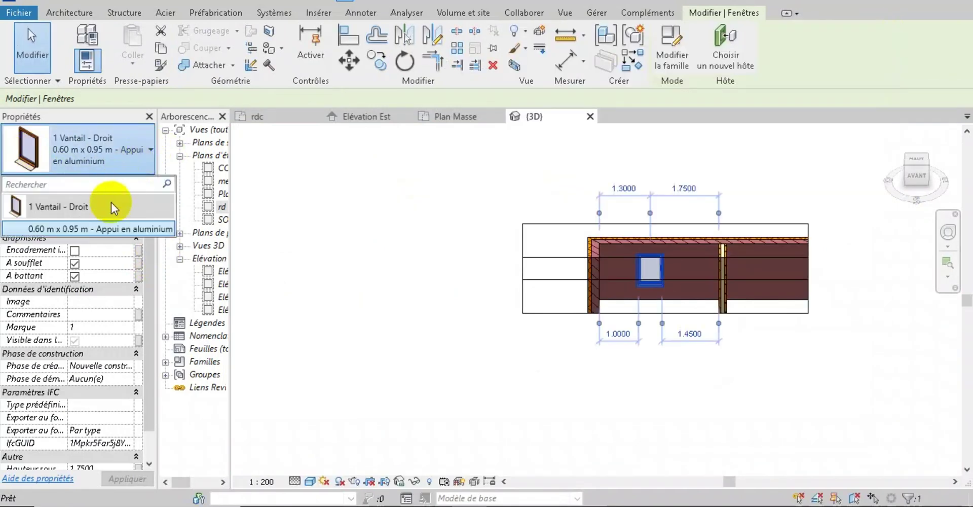
left_click(117, 141)
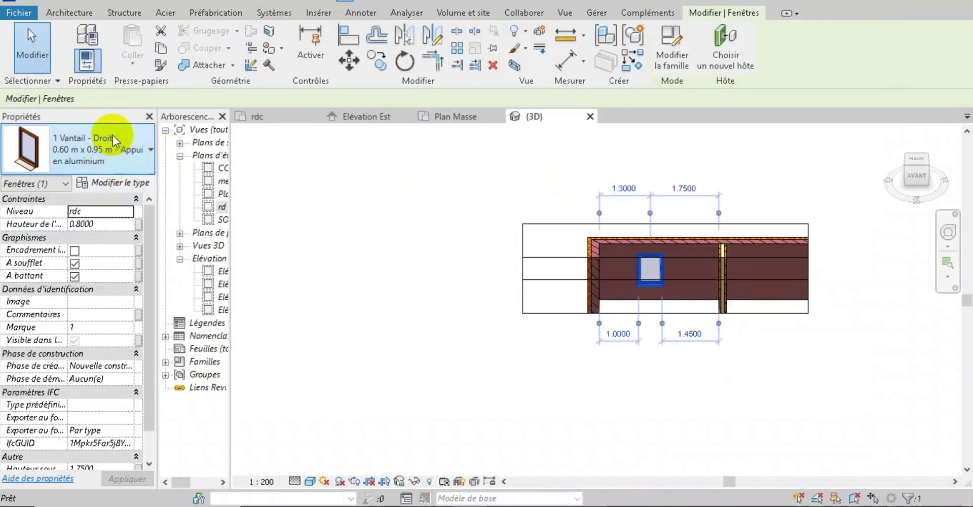
Step: Try to load the Fenêtre family from the Structural Precast folder through the window's type properties
left_click(109, 185)
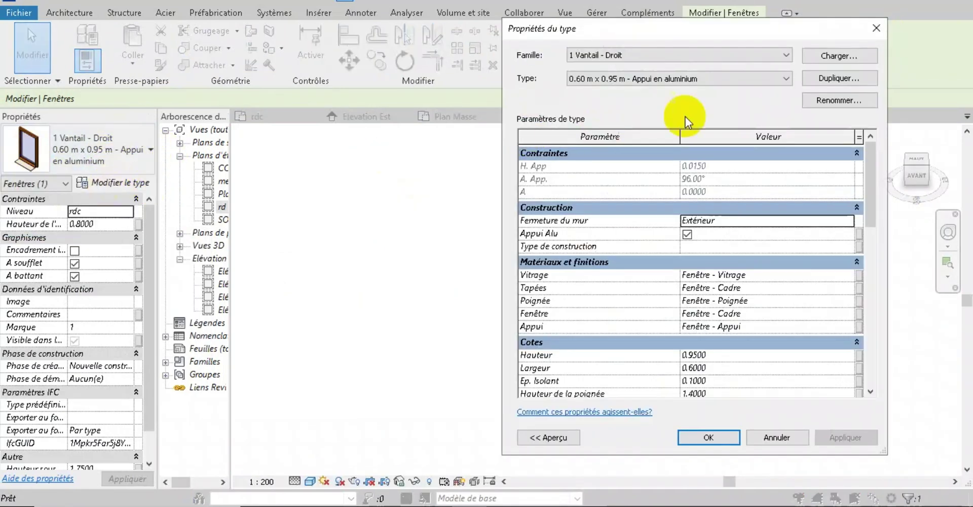
left_click(821, 58)
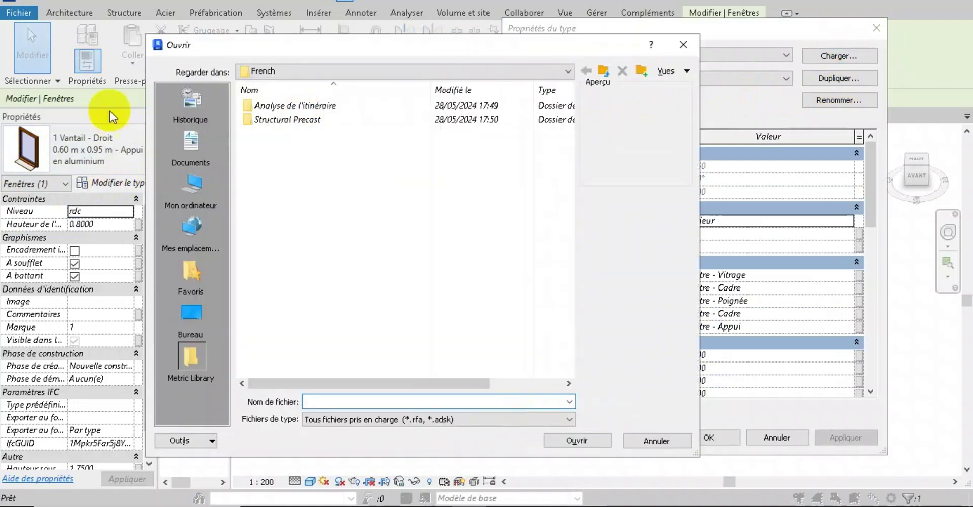
double_click(301, 121)
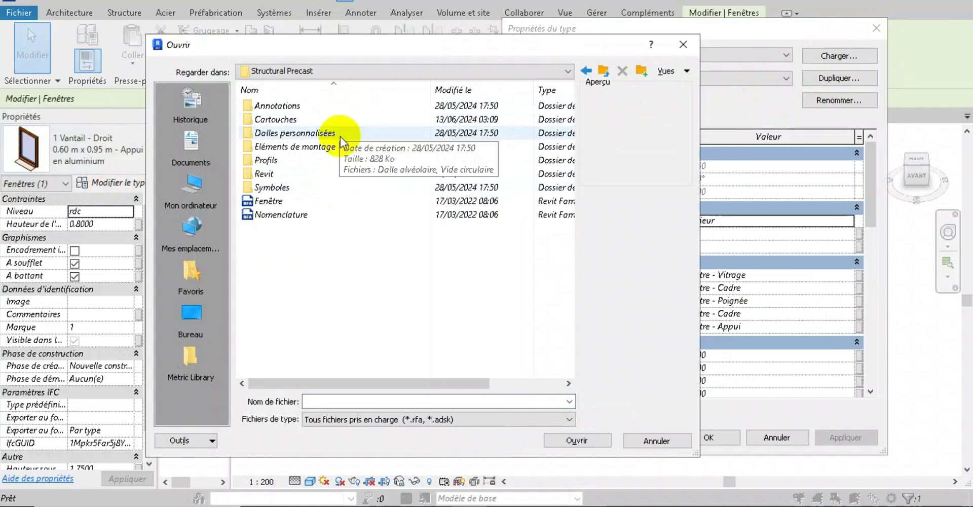
double_click(359, 203)
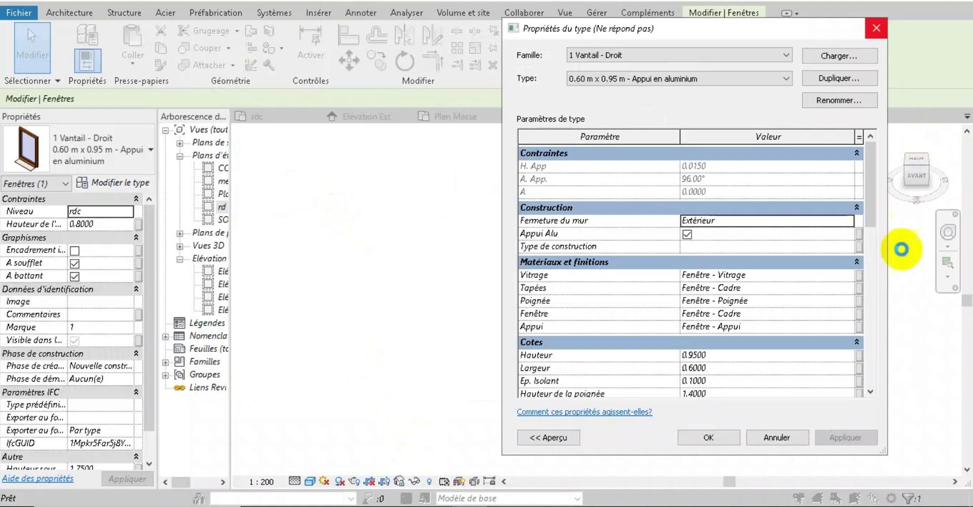
left_click(705, 439)
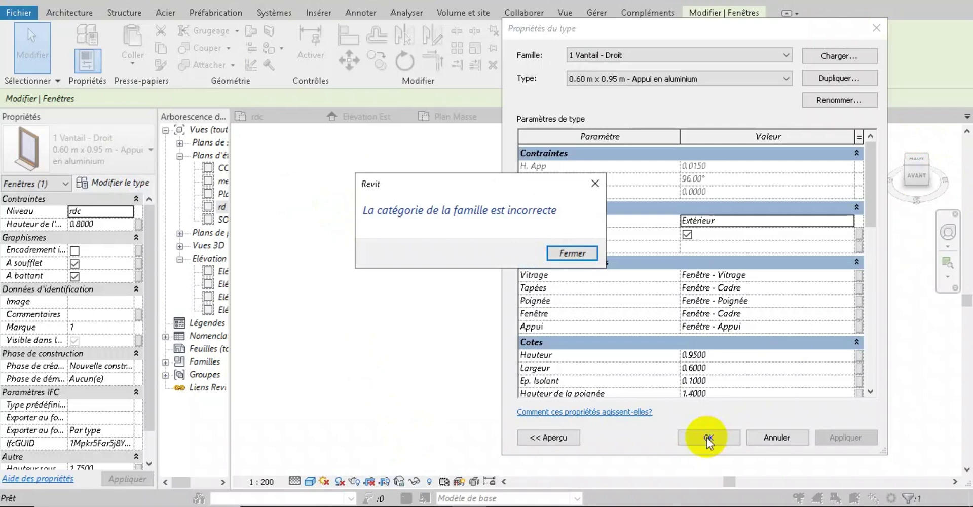
left_click(571, 253)
left_click(876, 28)
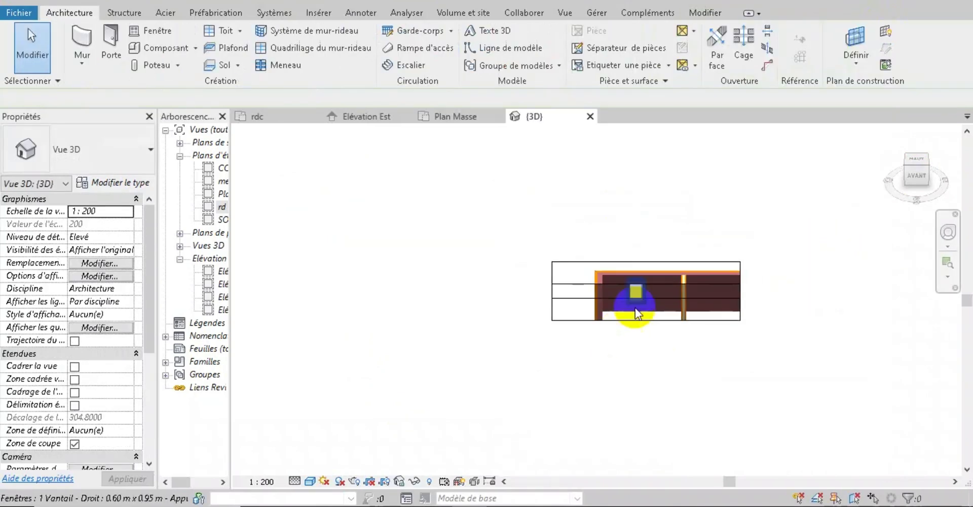
Step: Widen the parameter-name column of the window's properties from the rdc plan and check its sill height (Hauteur de l'appui)
left_click(294, 117)
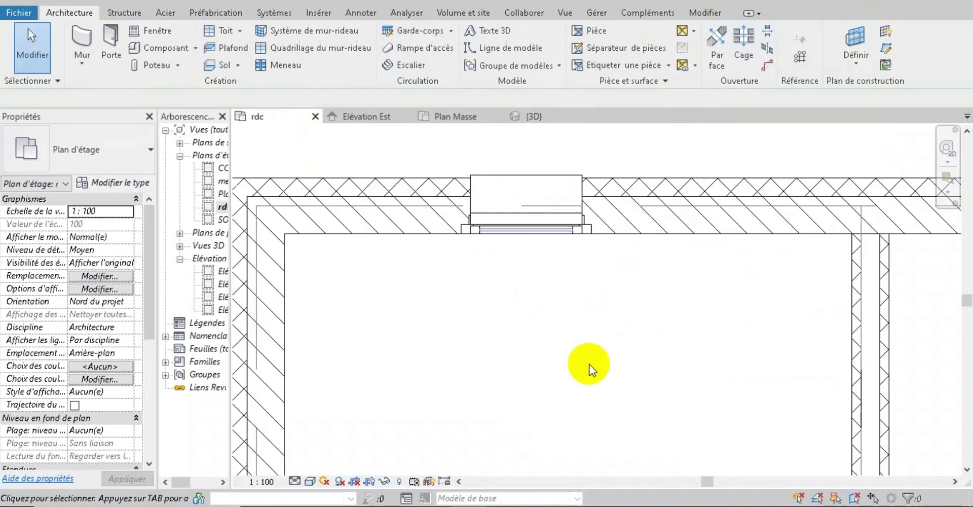
left_click(514, 232)
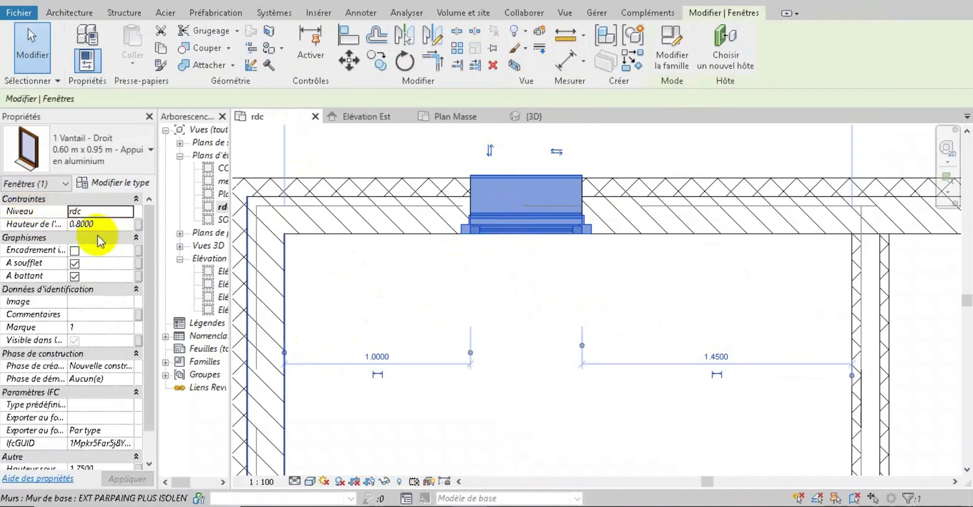
left_click_drag(68, 217, 95, 228)
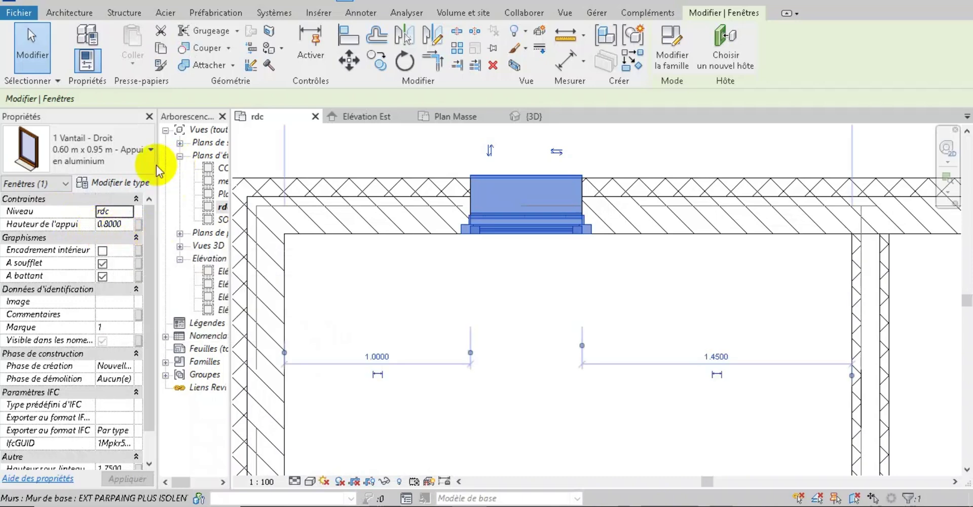
scroll(609, 286, "down", 4)
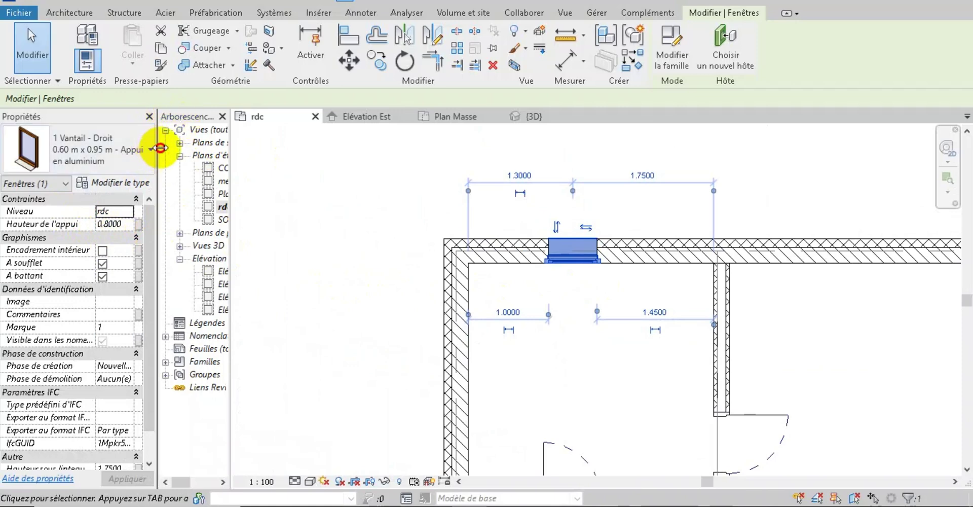
left_click(119, 225)
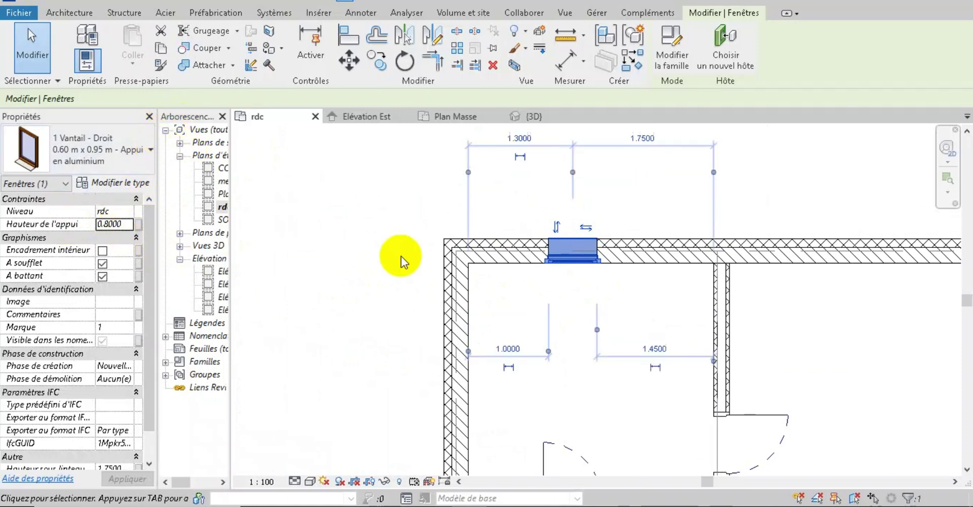
left_click(404, 249)
scroll(338, 210, "down", 3)
middle_click_drag(407, 254, 428, 250)
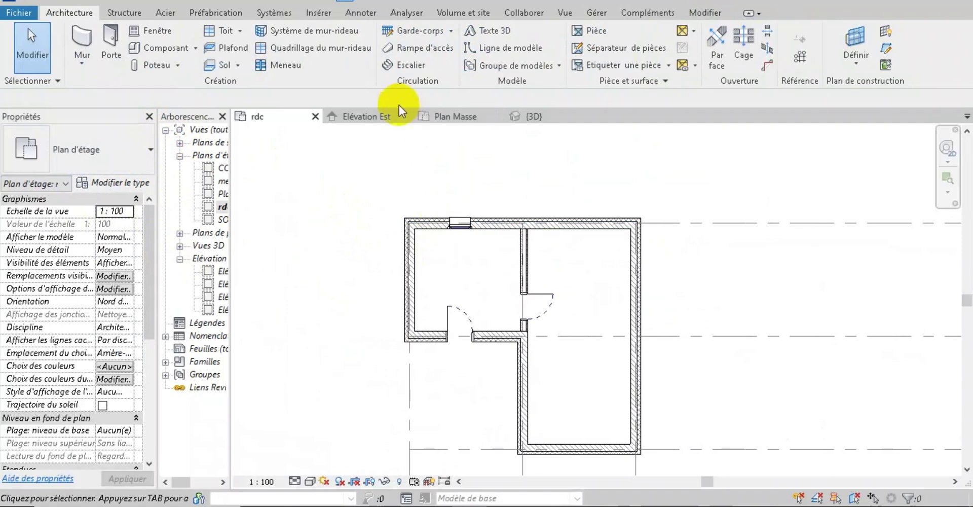
Step: Show the section-boxed wall and window in the 3D view's home orientation
left_click(551, 115)
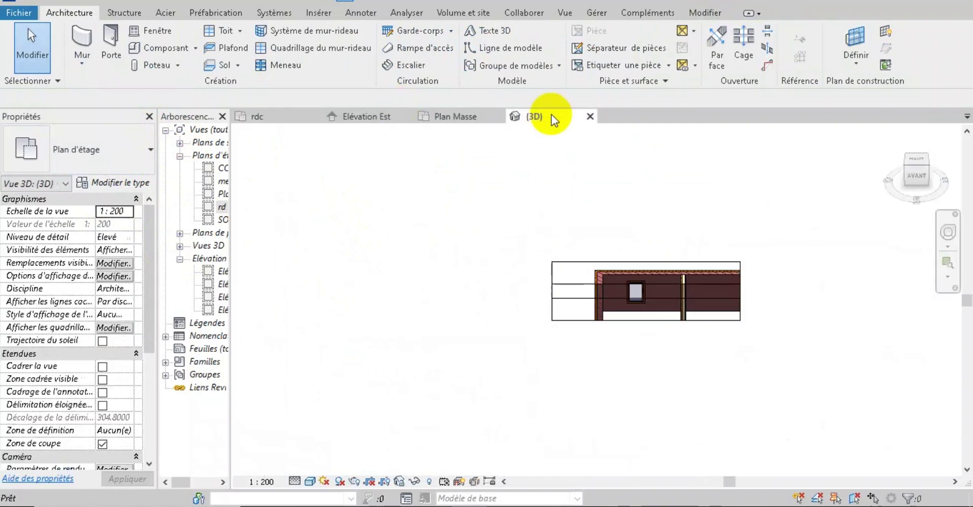
left_click(894, 133)
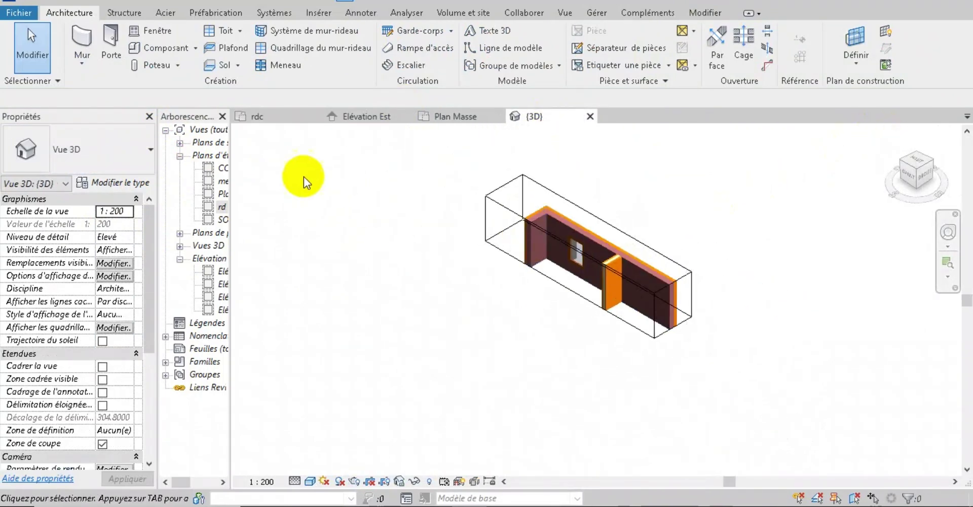